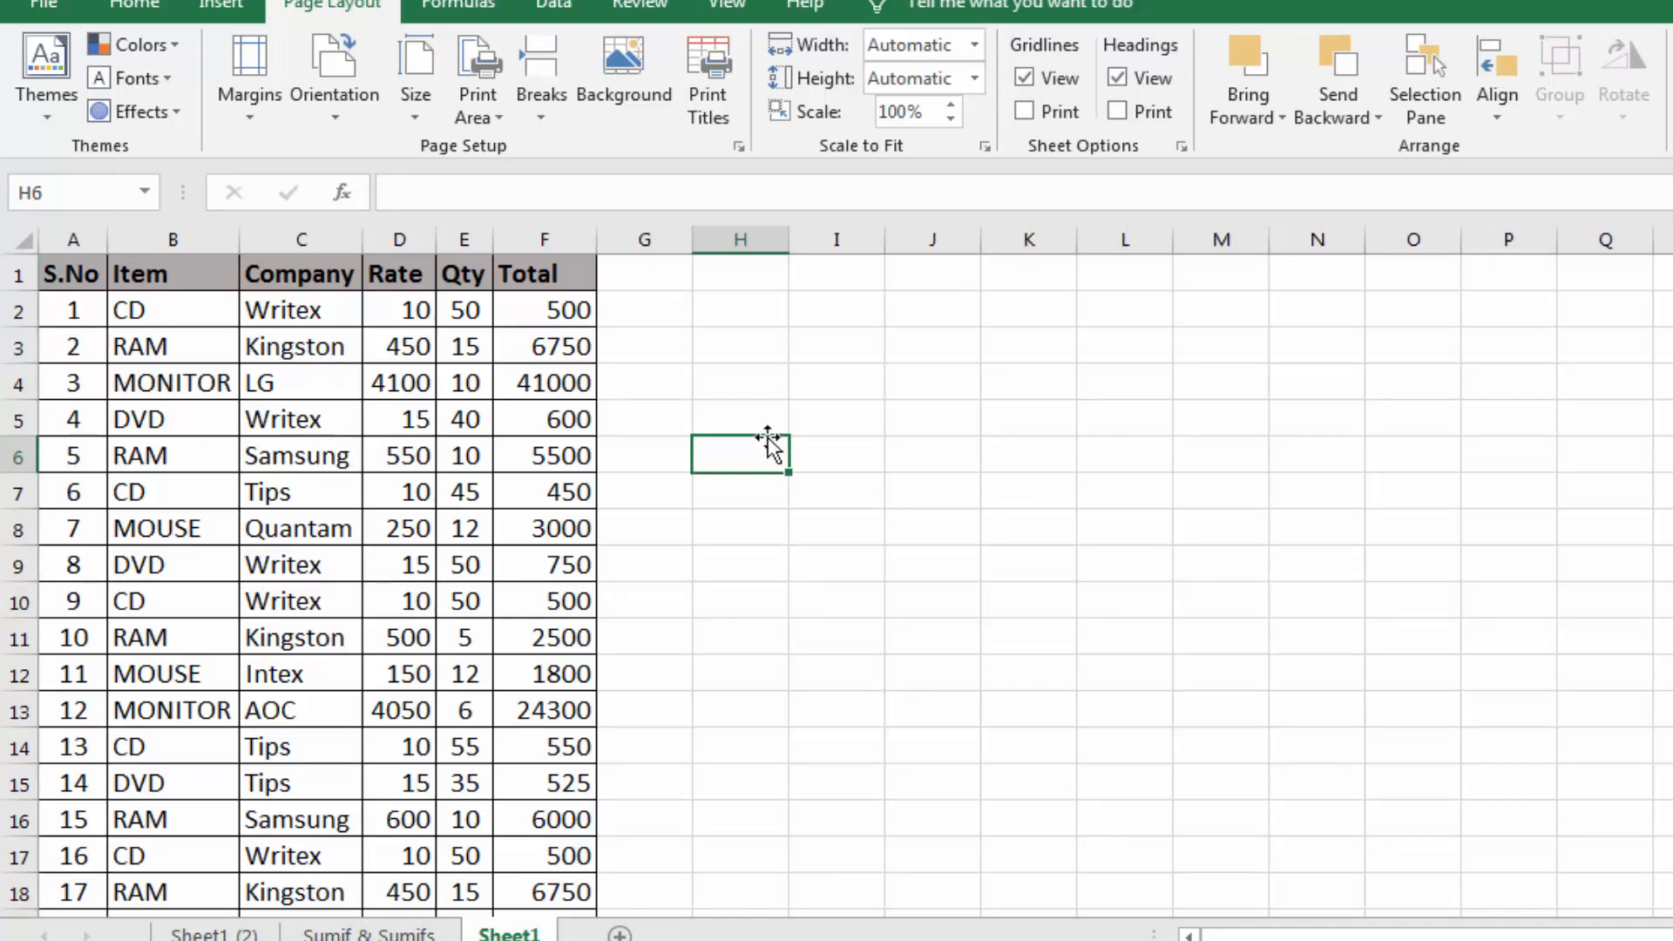
Look over the tables on Sheet1, Sheet1 (2) and Sumif & Sumifs, and return to Sheet1
left_click_drag(49, 279, 560, 497)
left_click(547, 528)
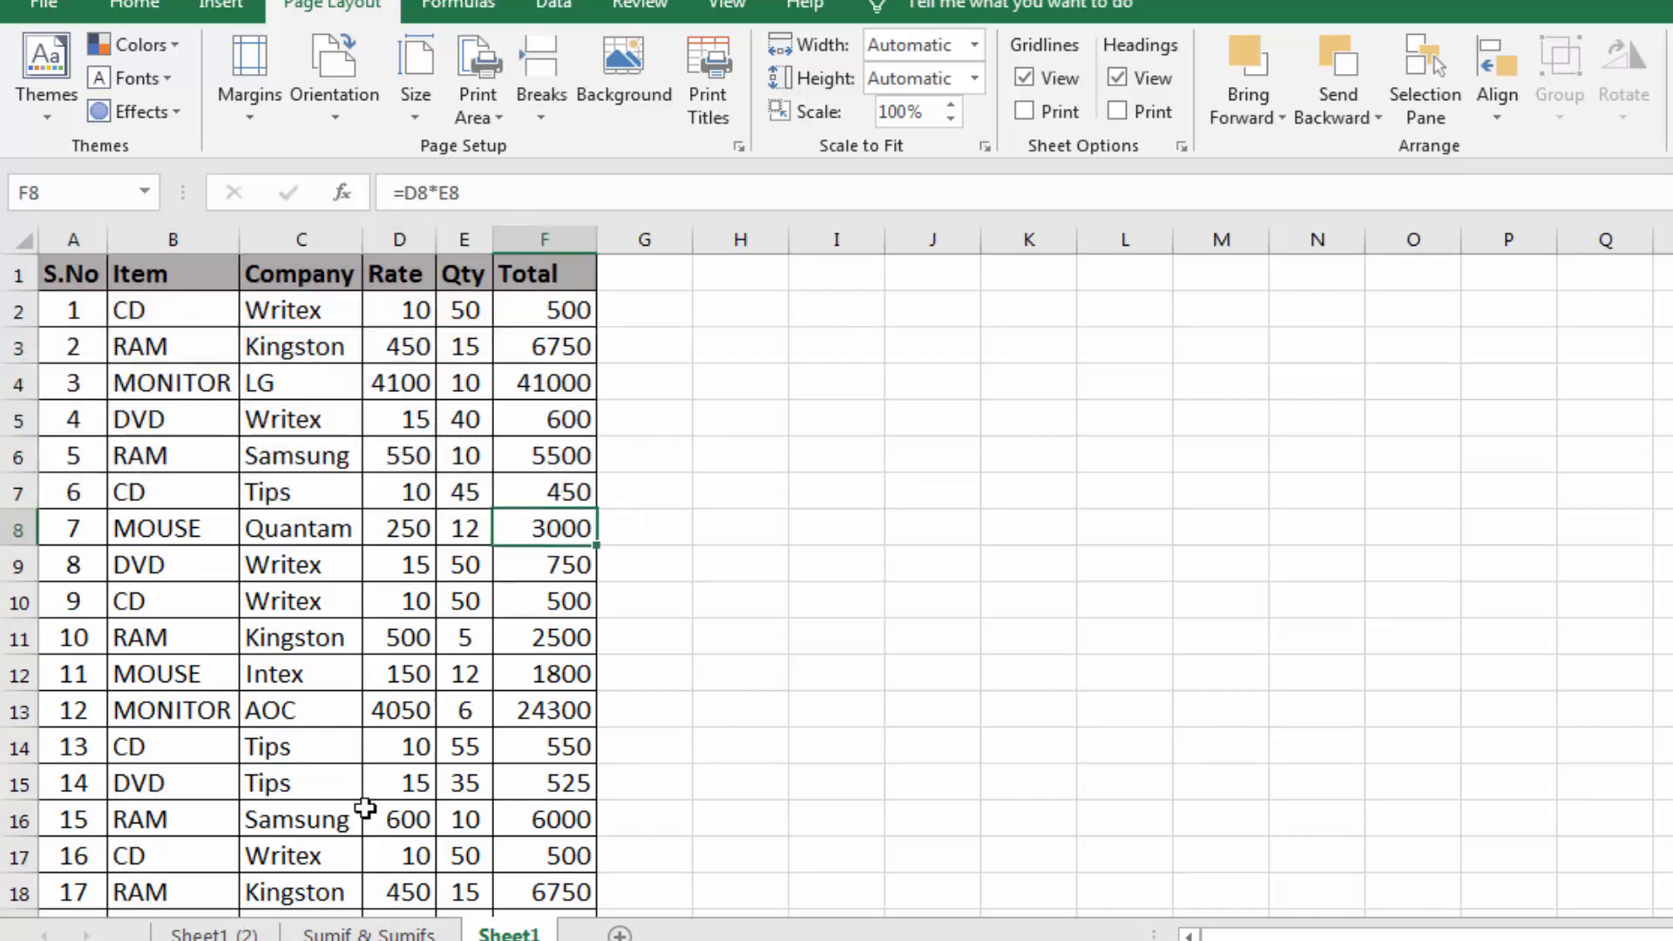
left_click(214, 934)
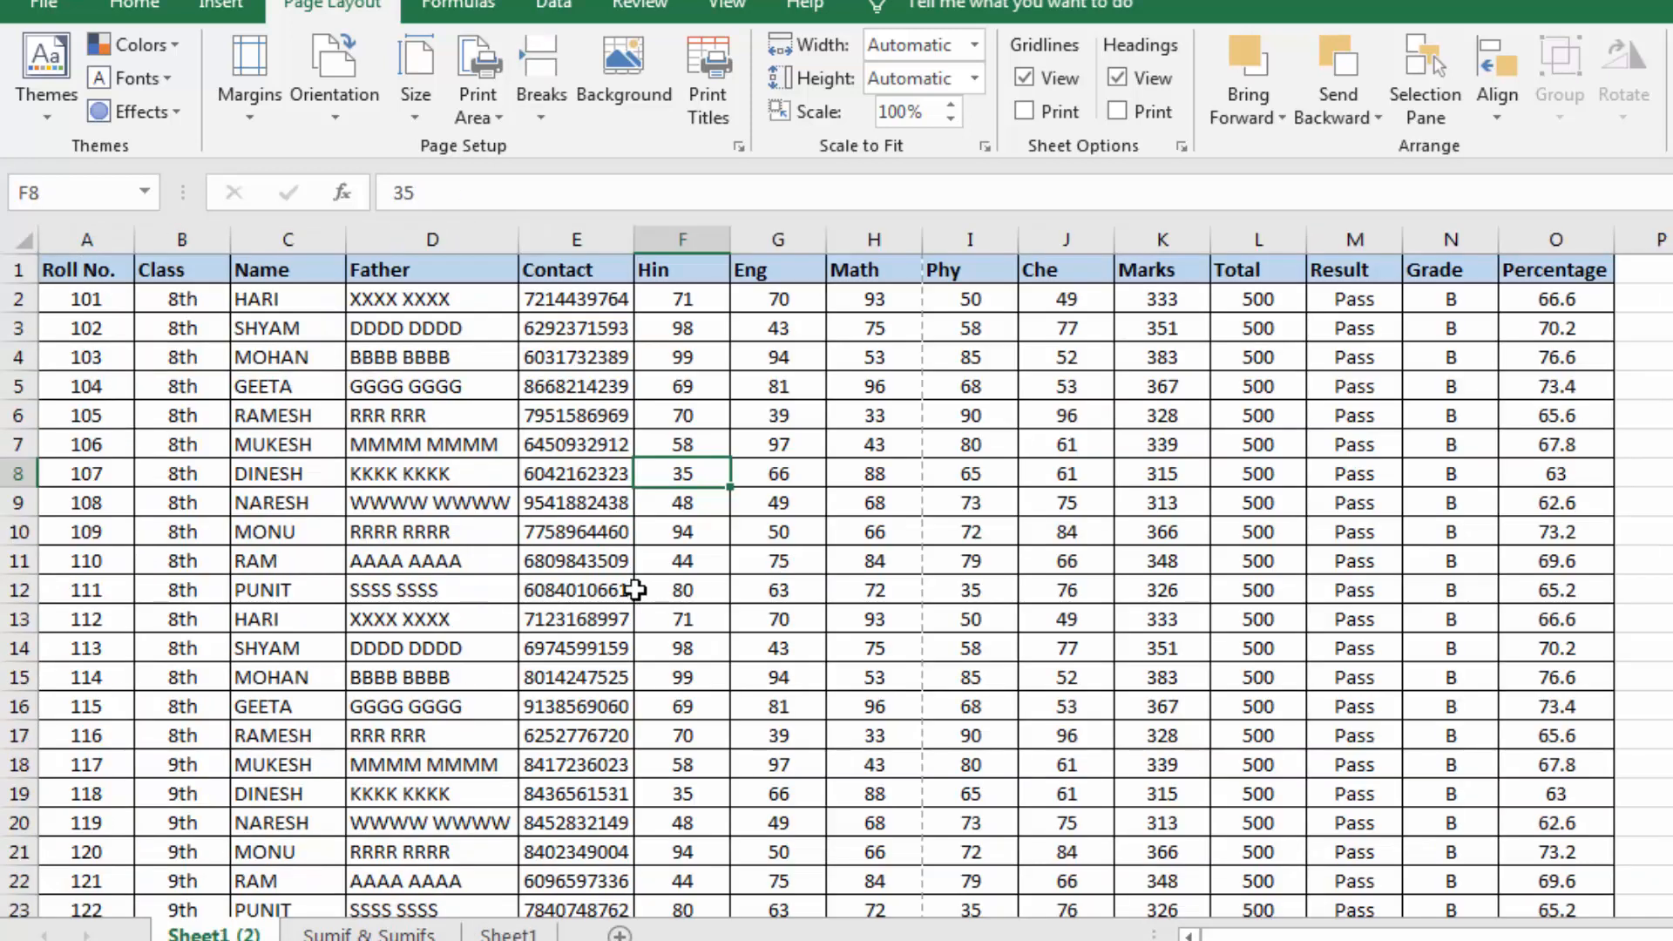
left_click(370, 933)
left_click(738, 582)
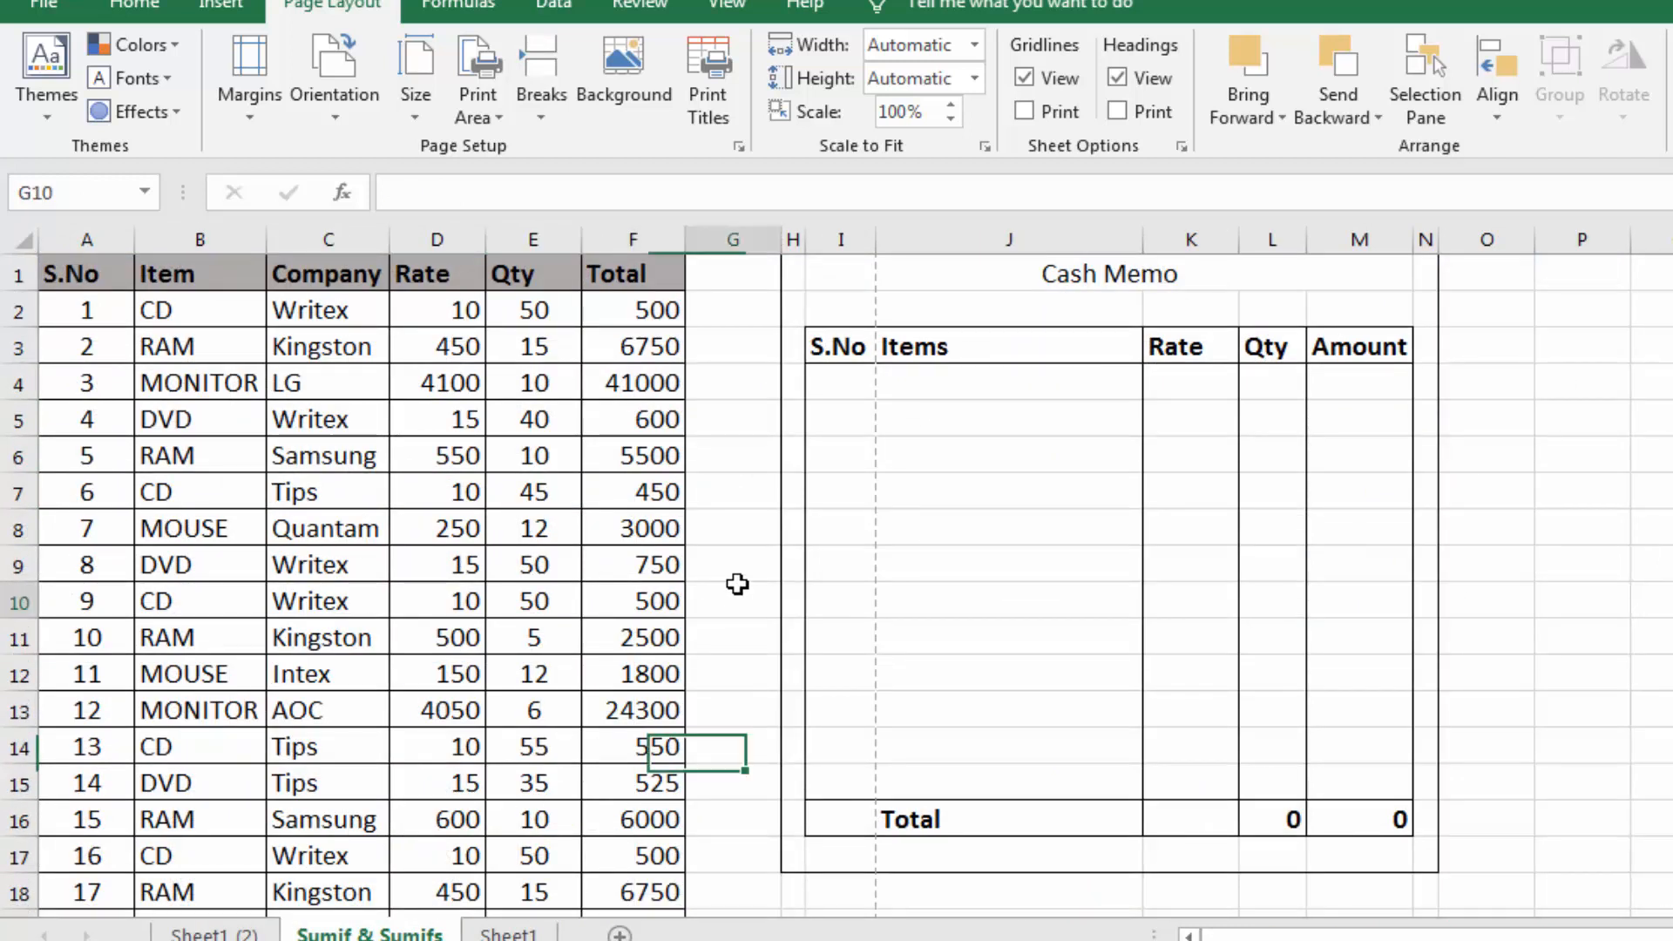
left_click(989, 575)
left_click(1337, 564)
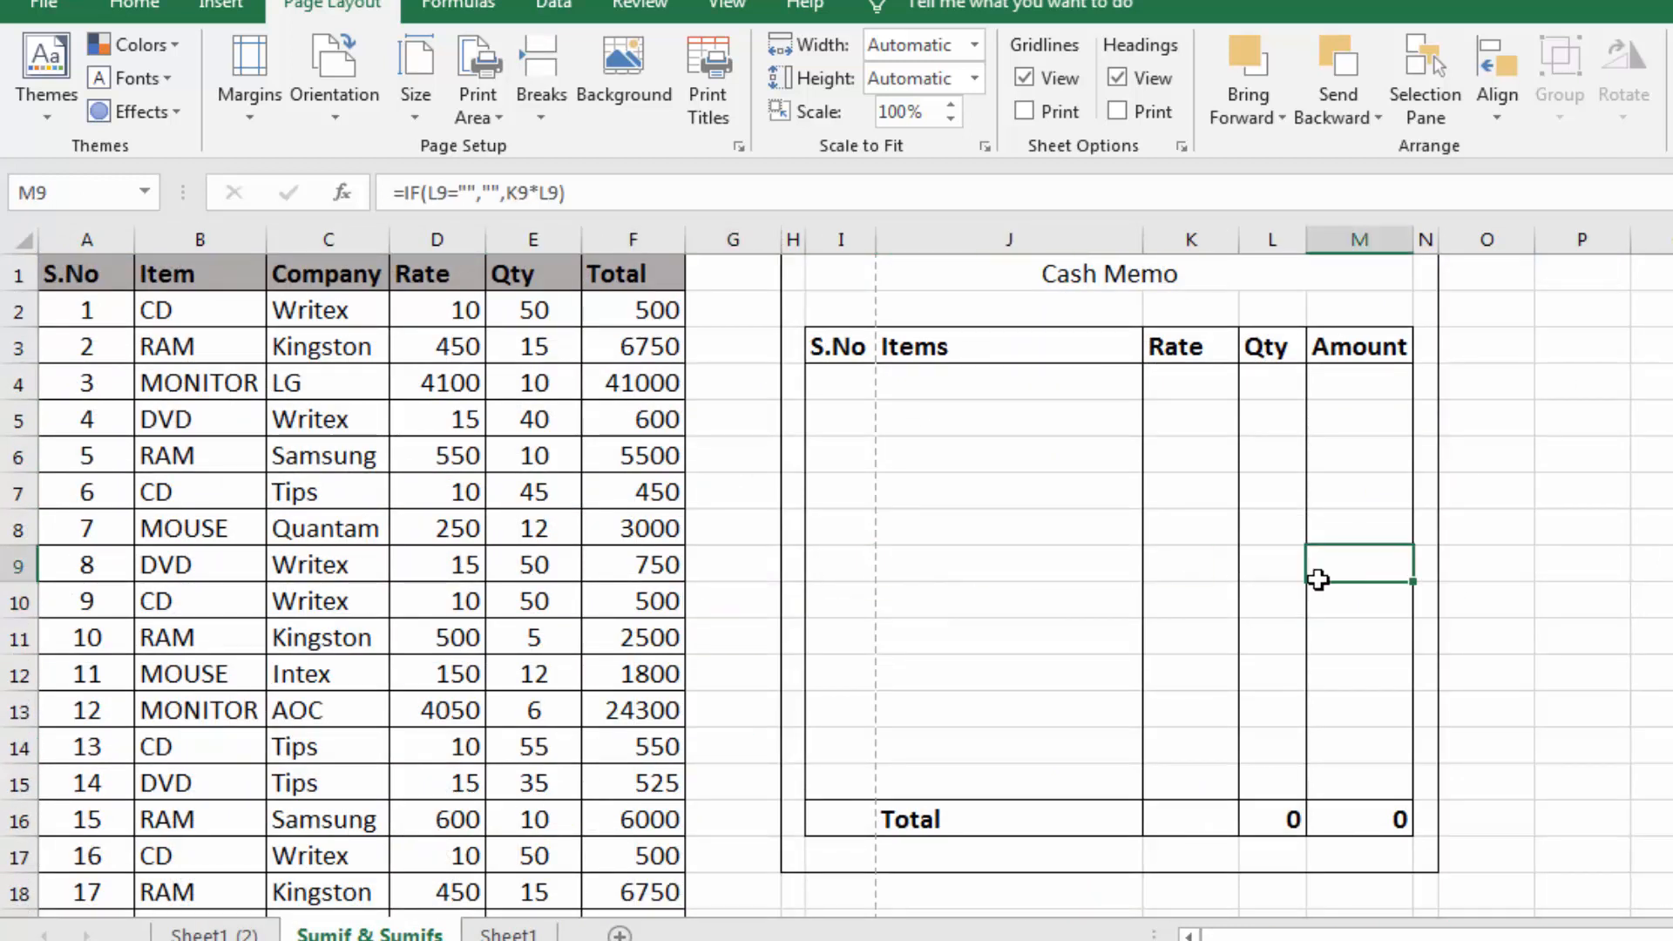
left_click(979, 633)
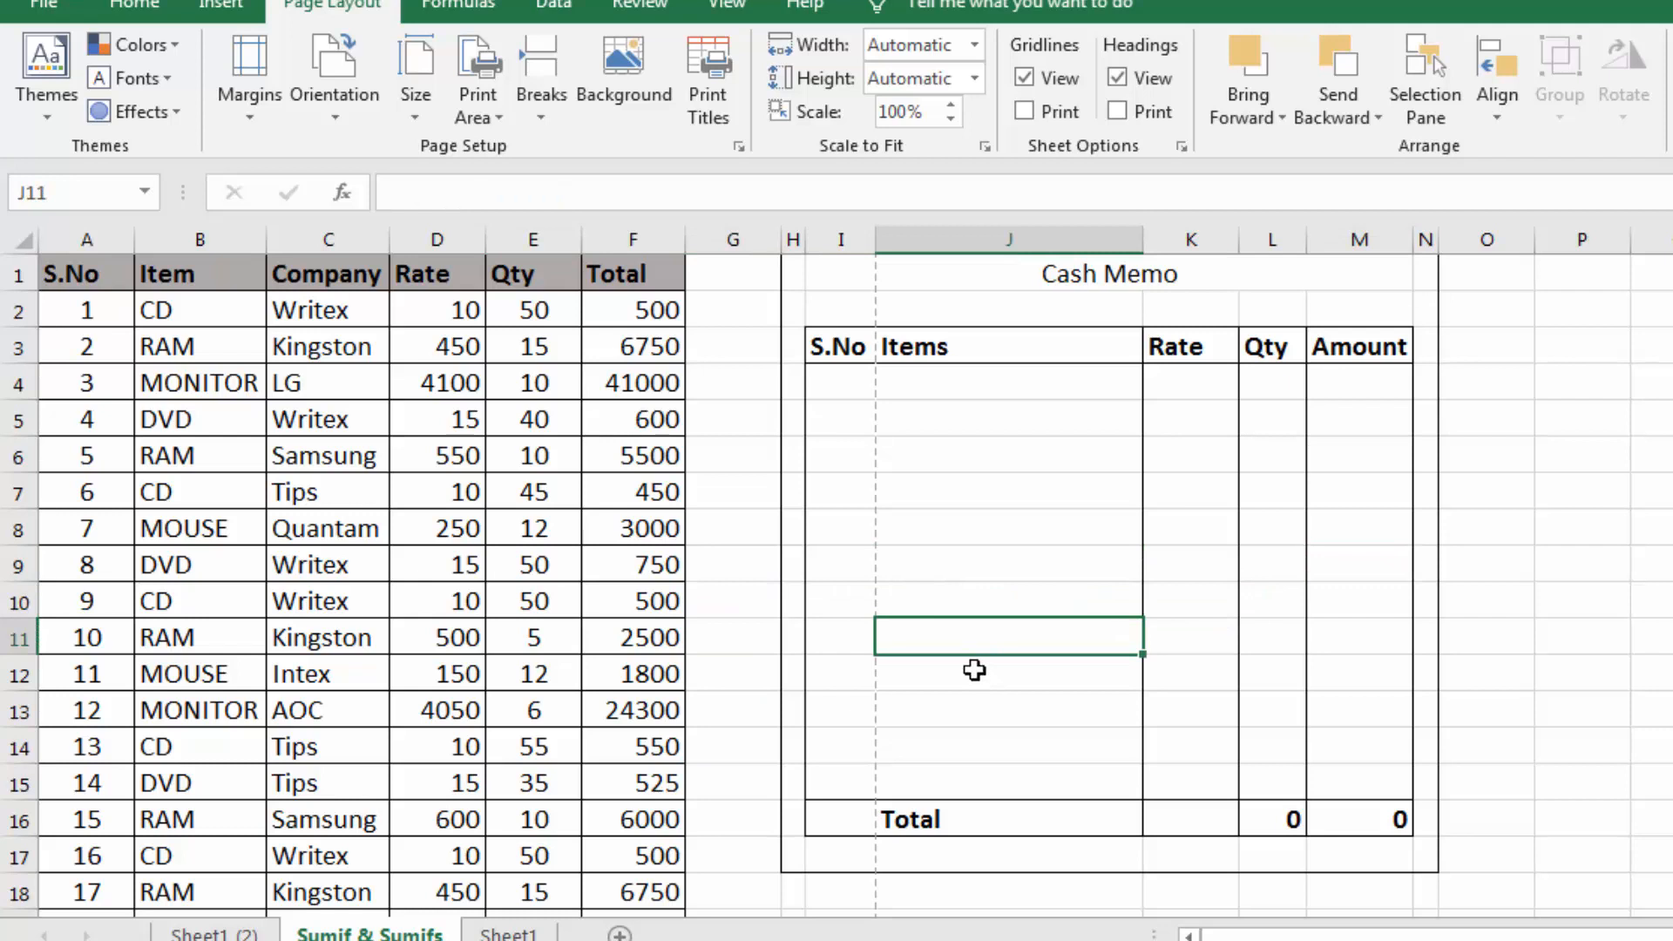
left_click(509, 933)
left_click(426, 645)
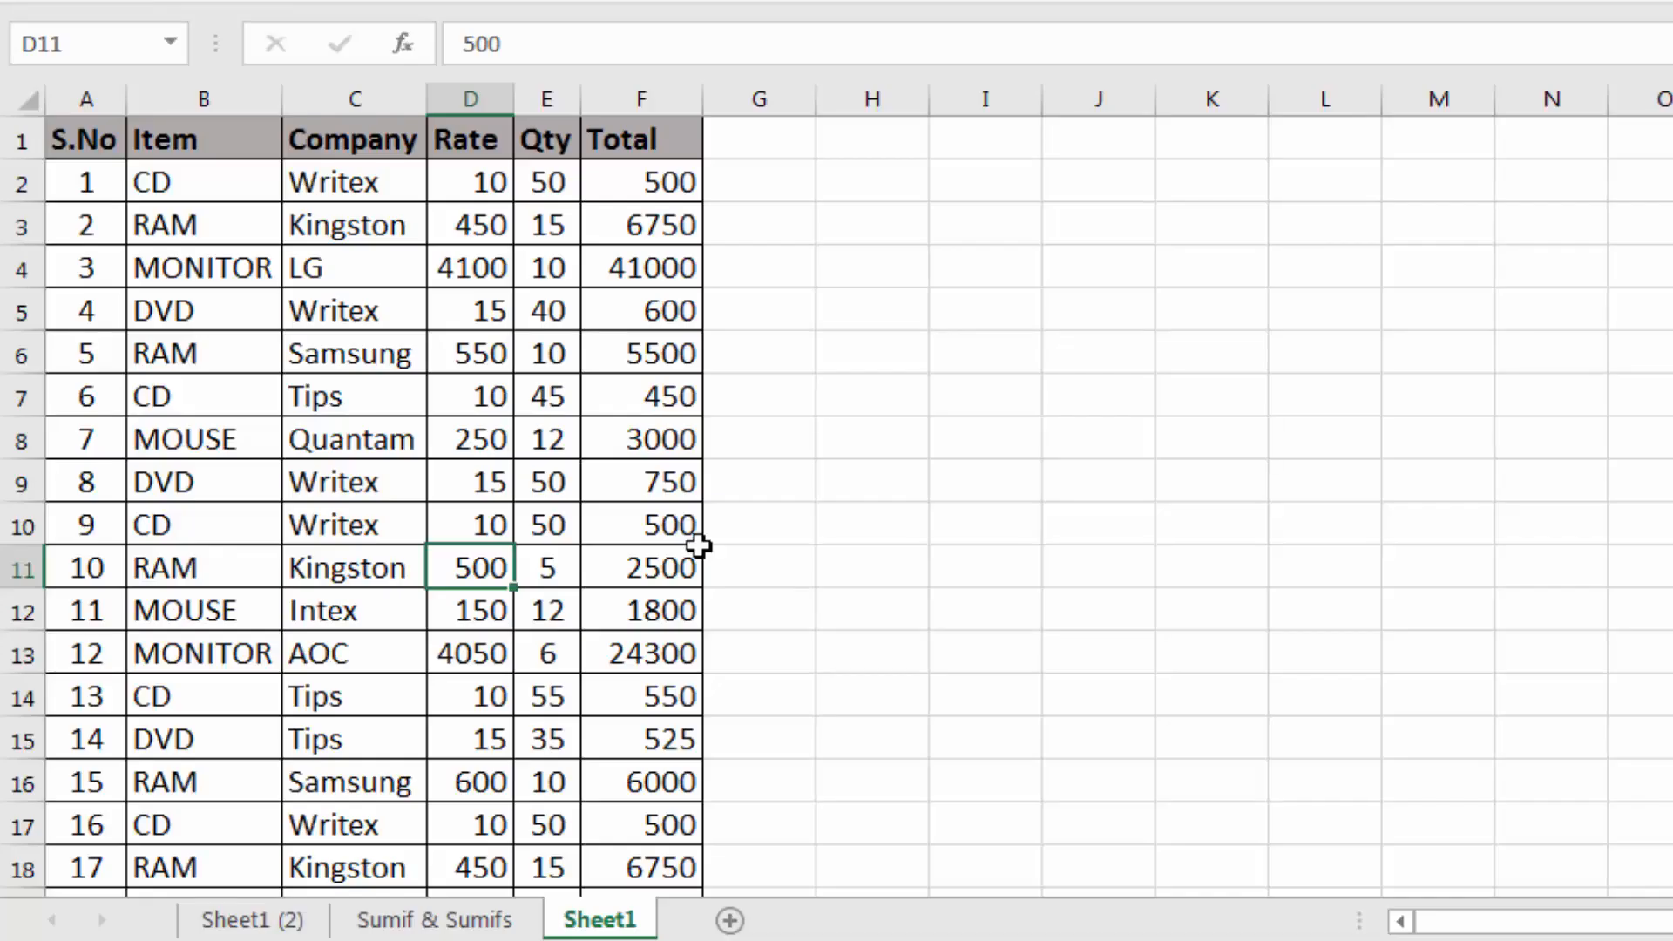
left_click(446, 475)
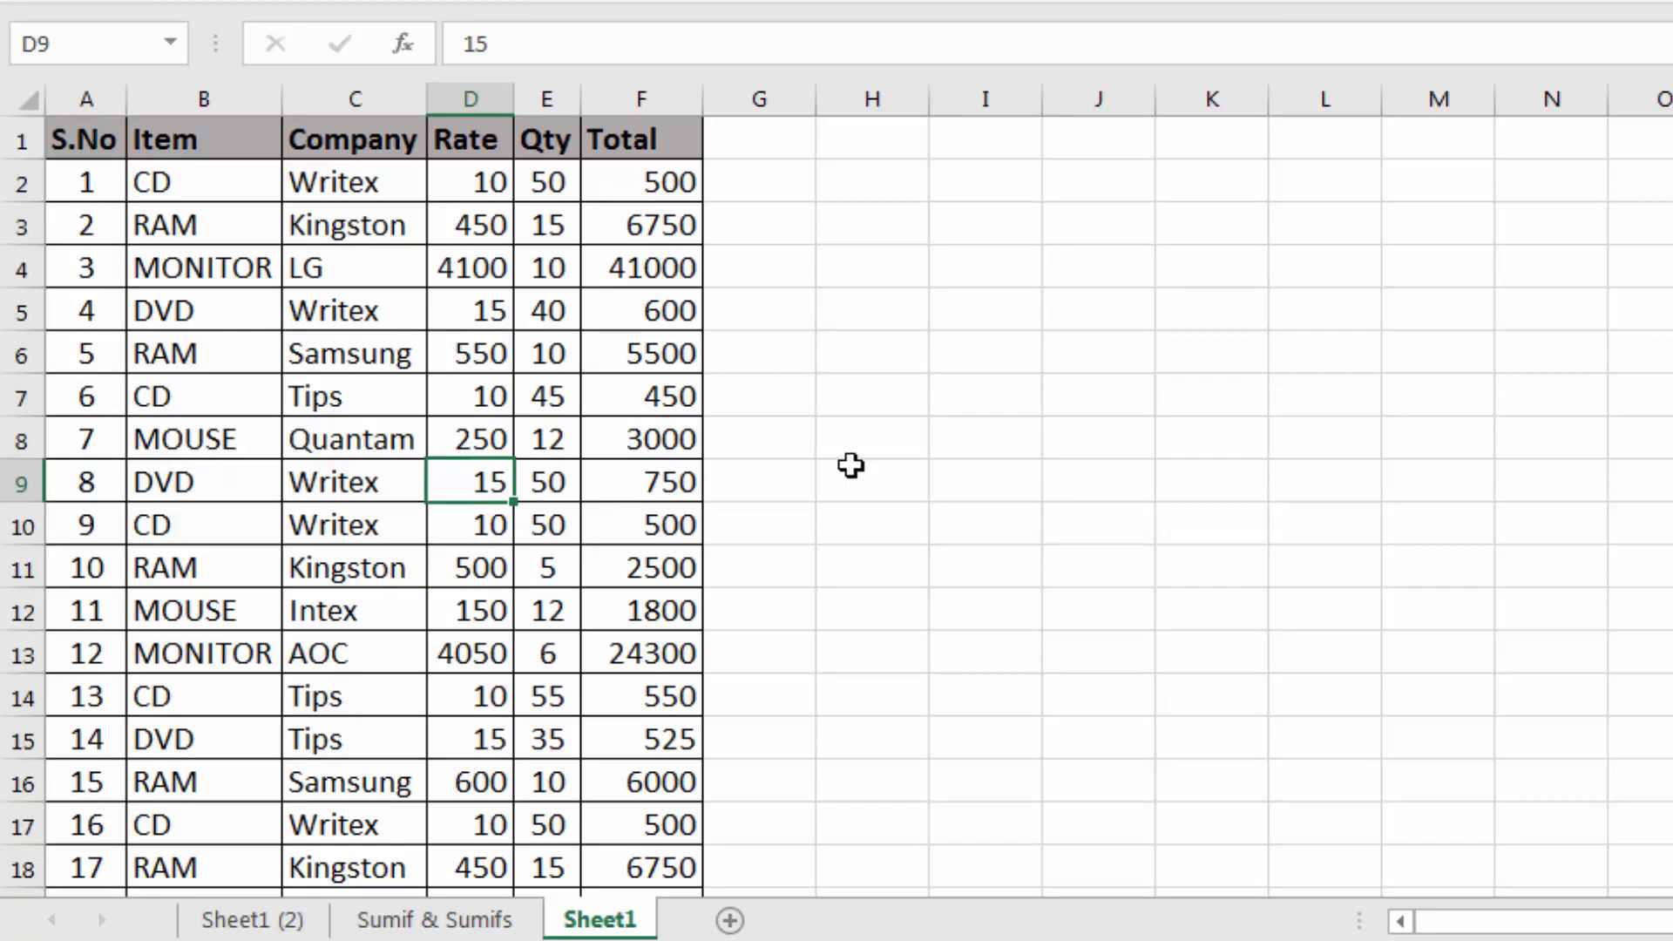
scroll(852, 464, "down", 8)
scroll(851, 465, "up", 7)
scroll(851, 465, "up", 1)
left_click(854, 464)
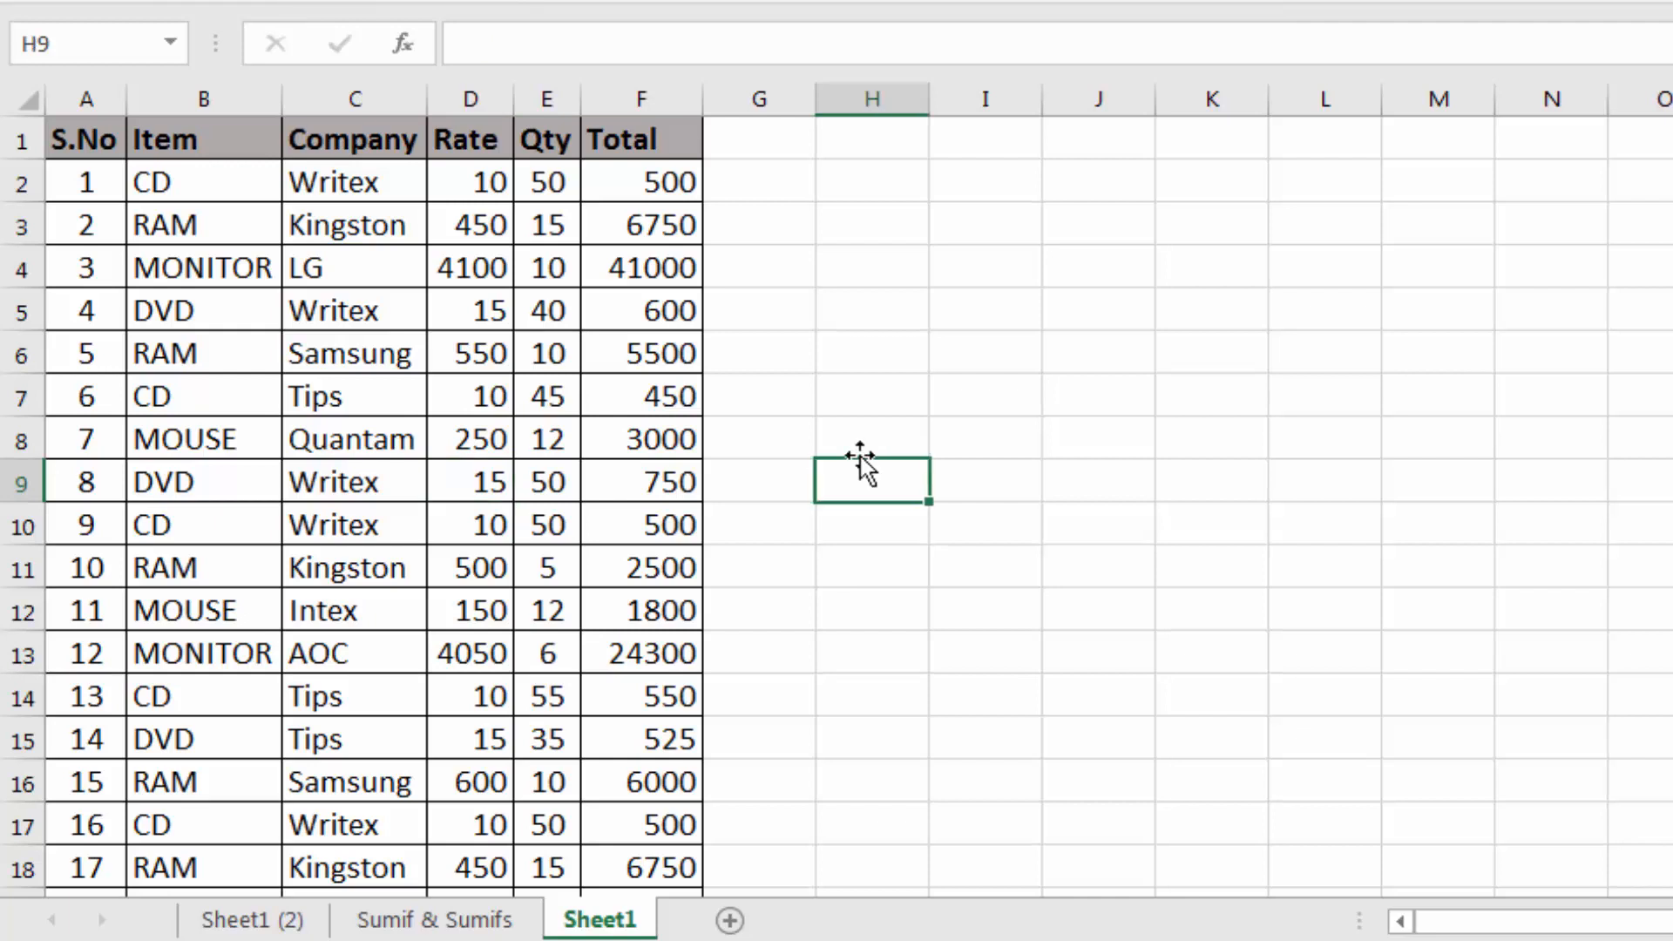
left_click(860, 400)
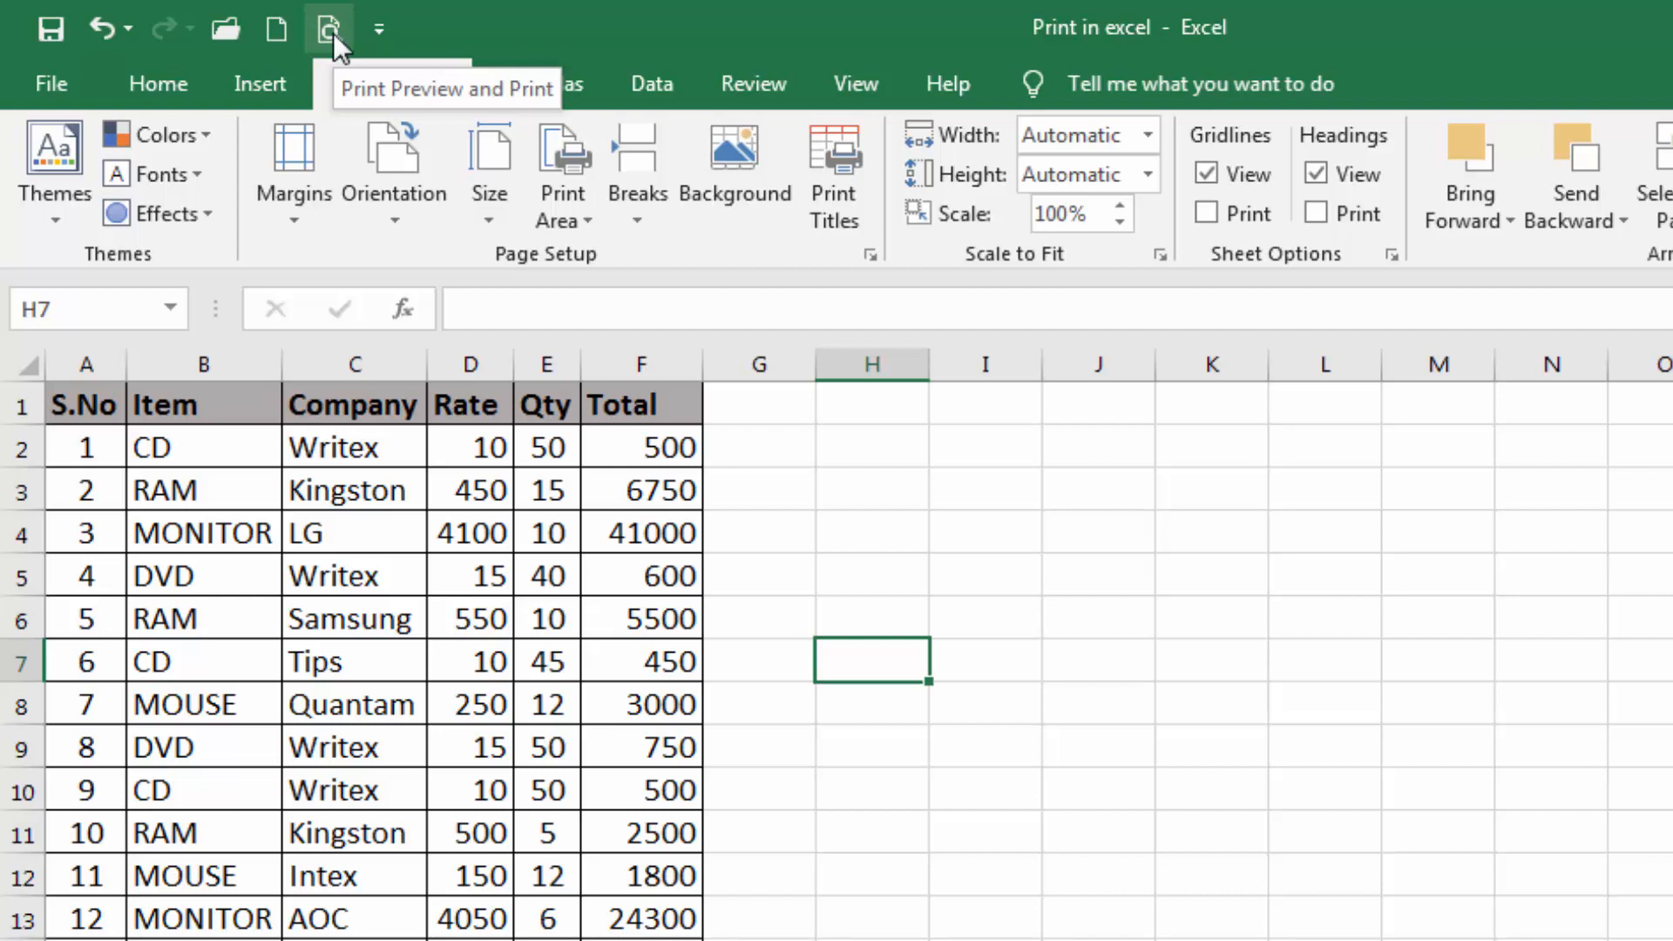
Review the print preview and print settings for Sheet1, and return to the worksheet
left_click(51, 82)
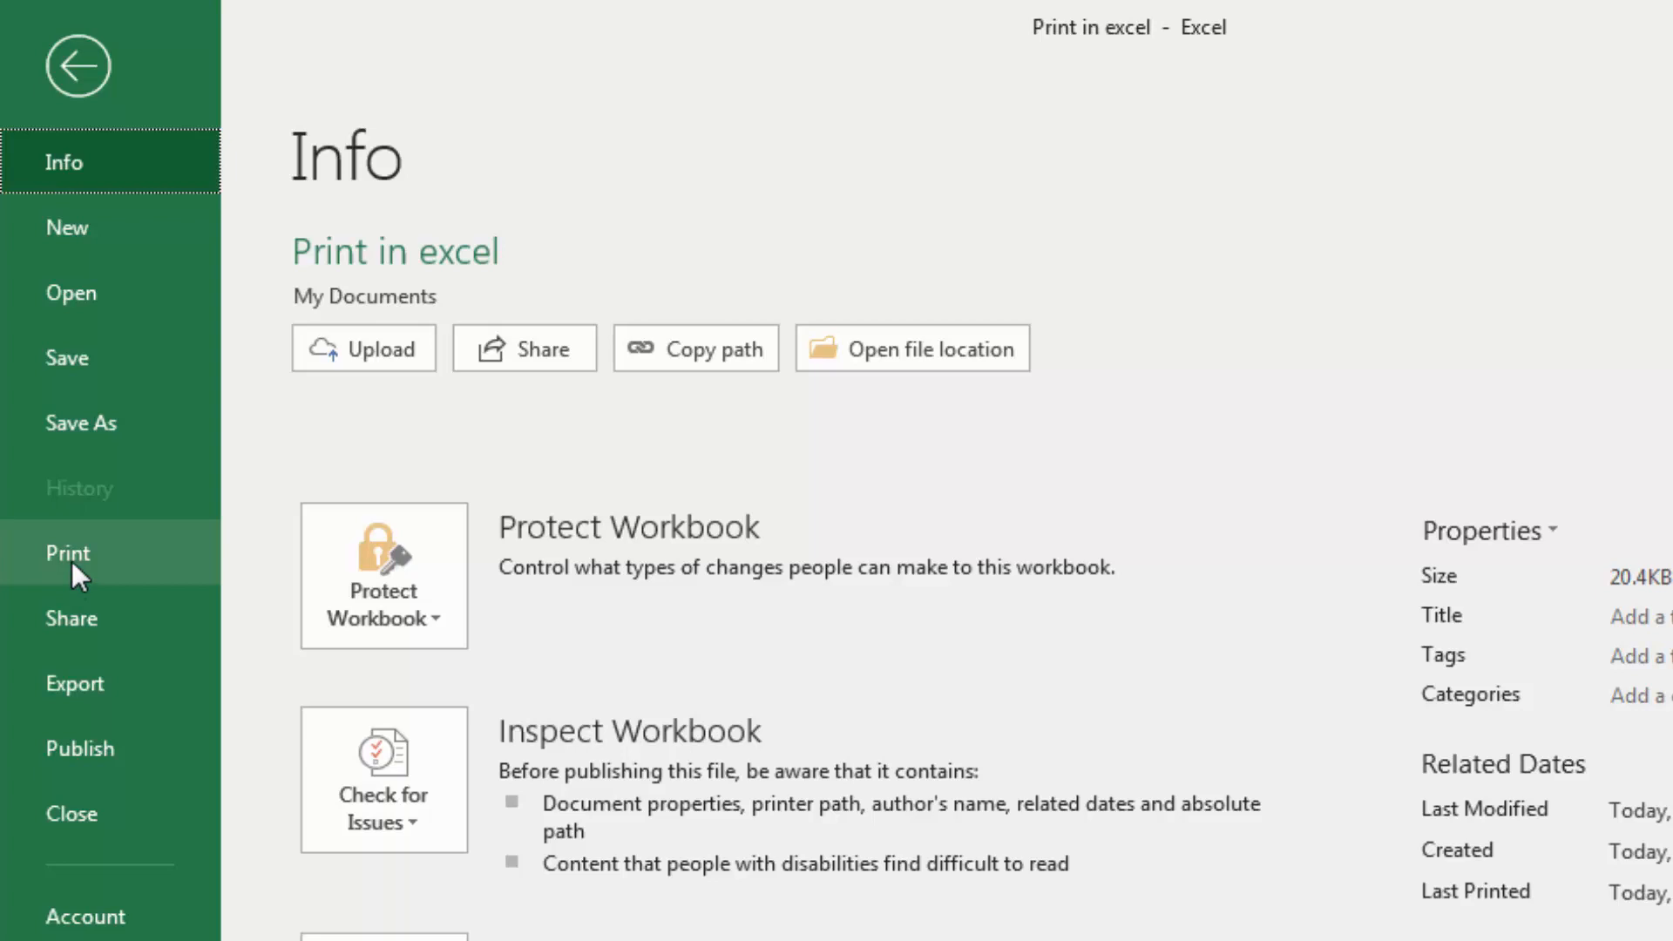
left_click(72, 561)
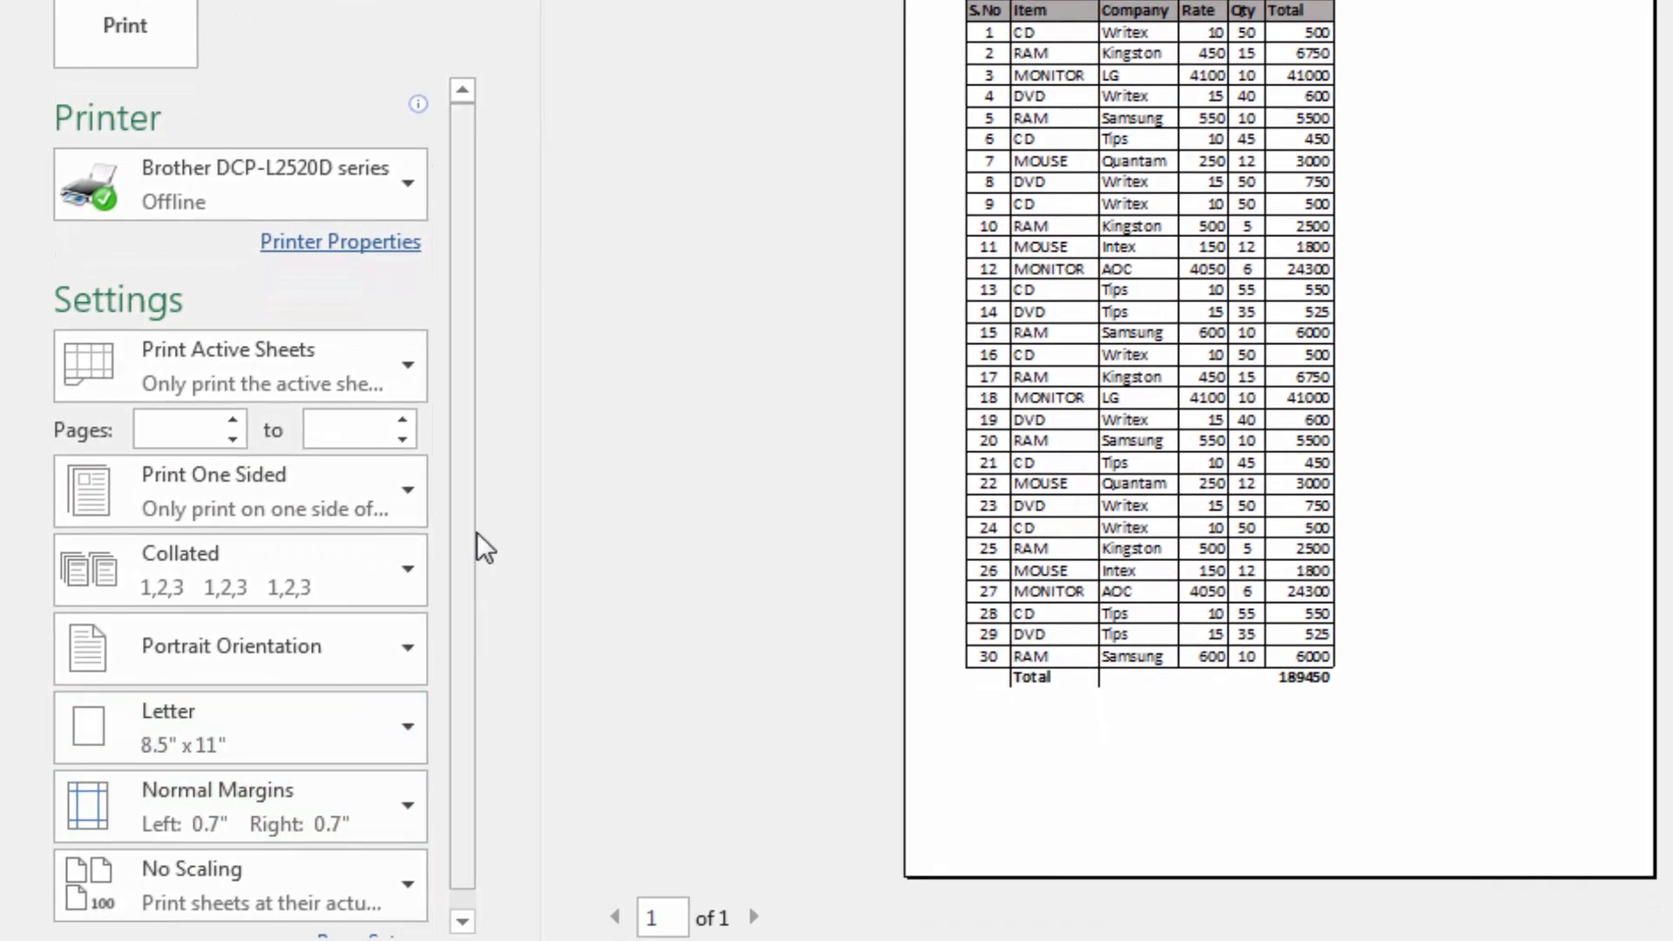
scroll(477, 531, "down", 1)
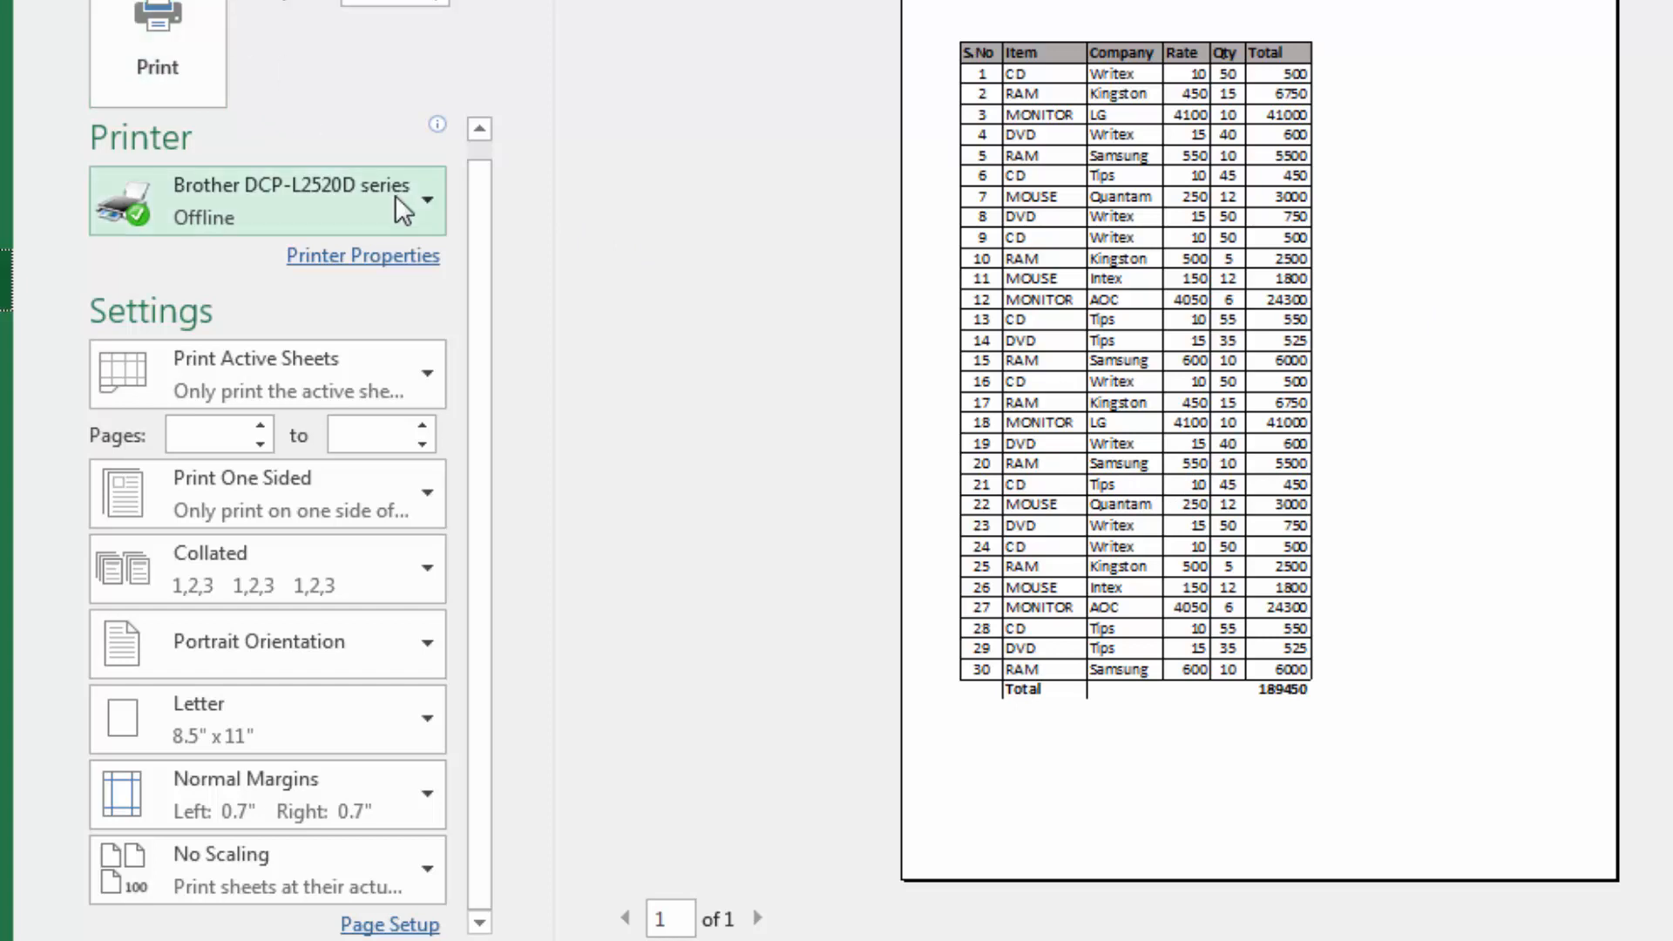
key("Escape")
Copy the rows numbered 11 to 30 (A12:F31) and paste them at A32, over the Total row, to lengthen the table
scroll(386, 602, "down", 6)
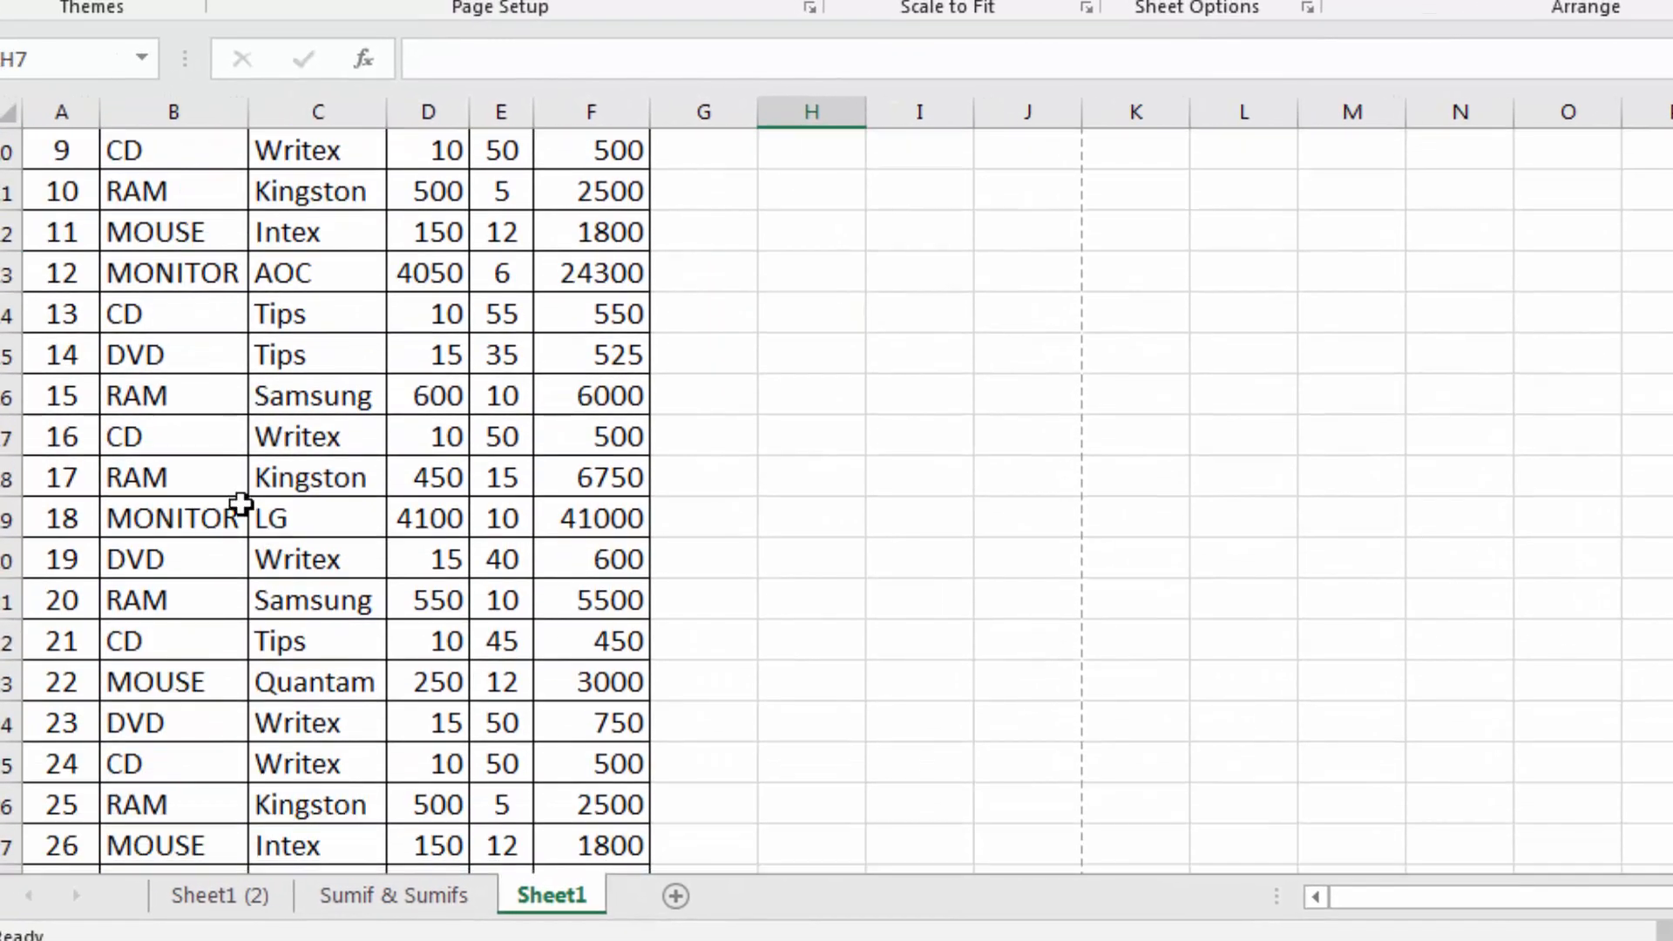
scroll(61, 279, "up", 4)
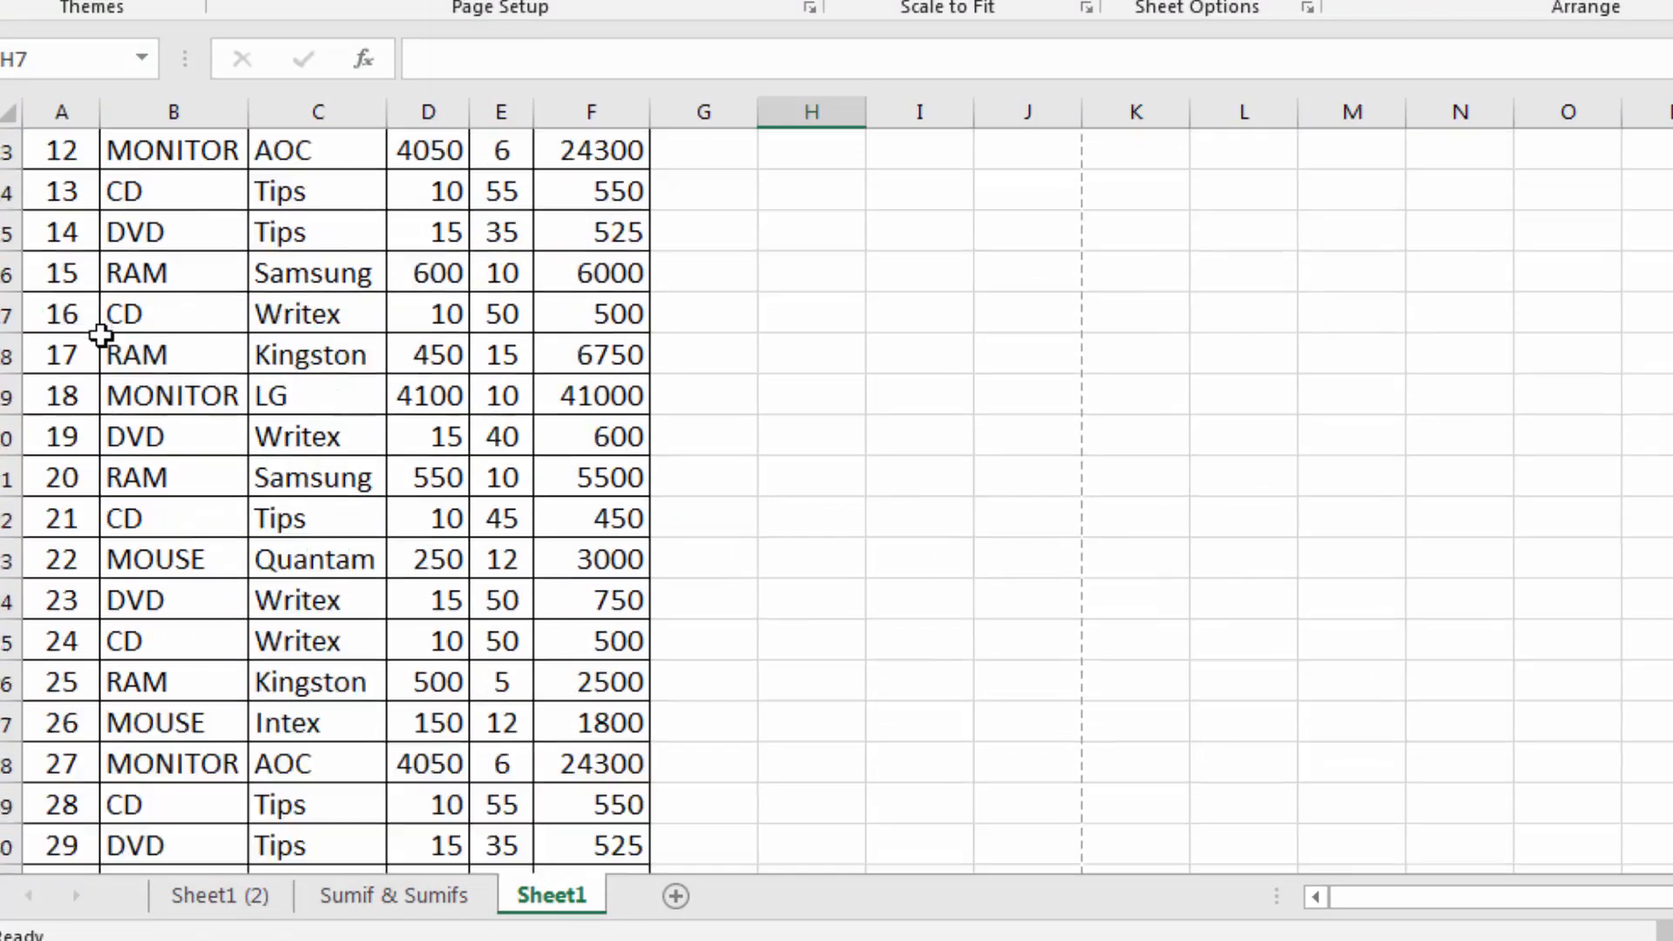
left_click_drag(65, 359, 552, 758)
key("ctrl+c")
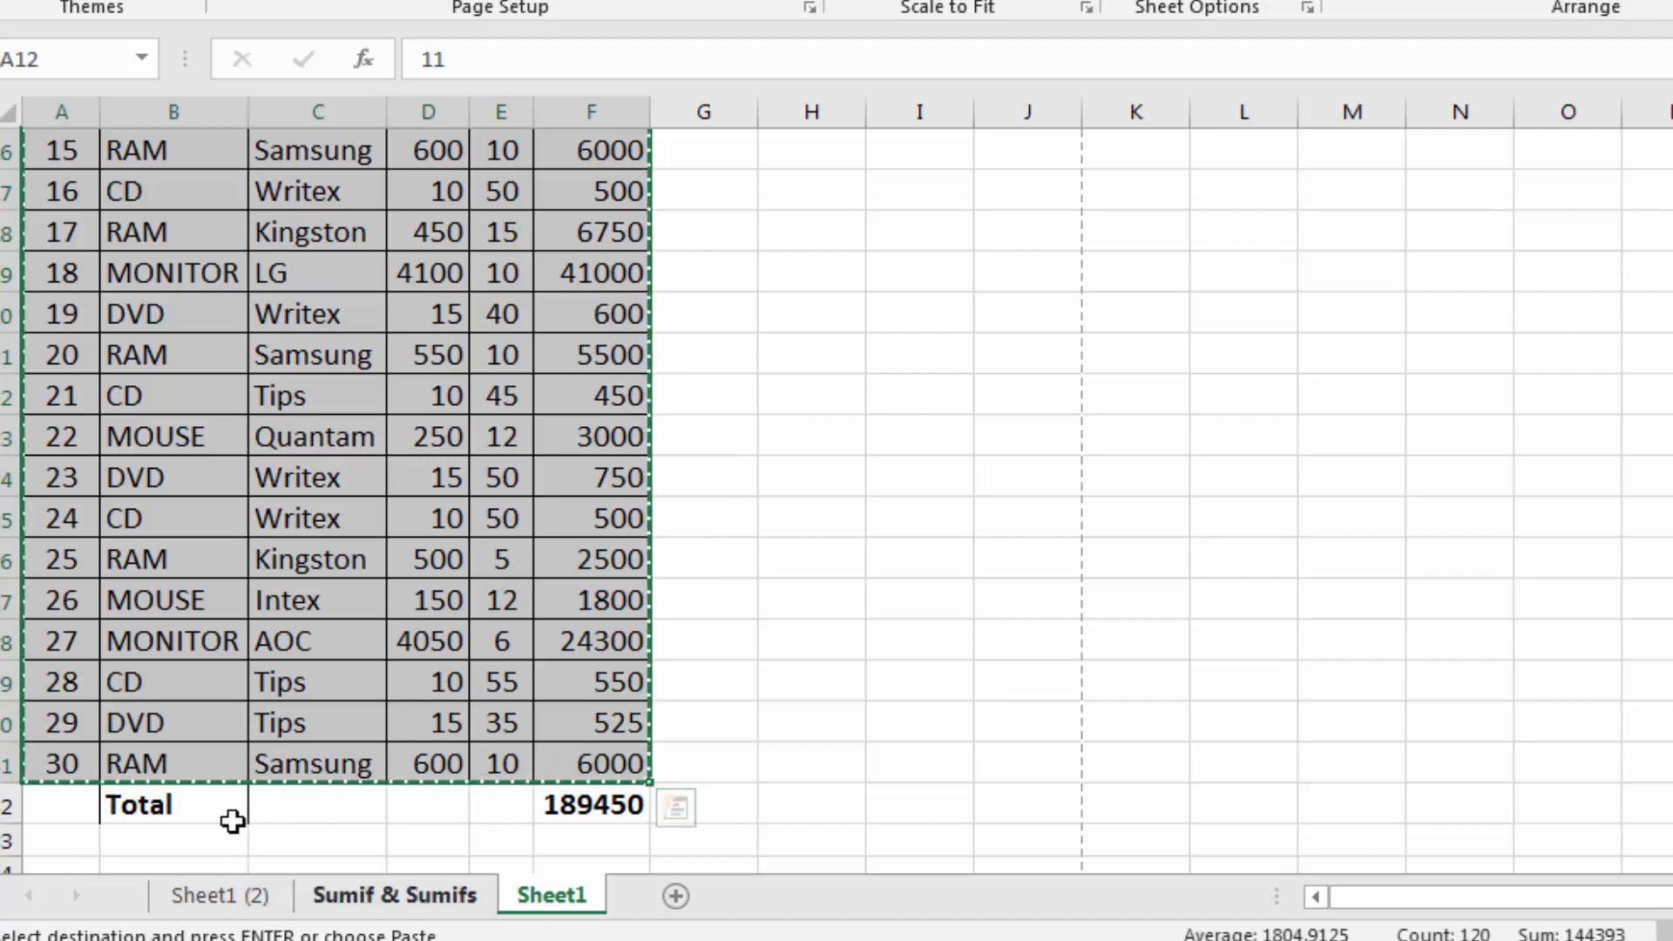
left_click(44, 803)
key("ctrl+v")
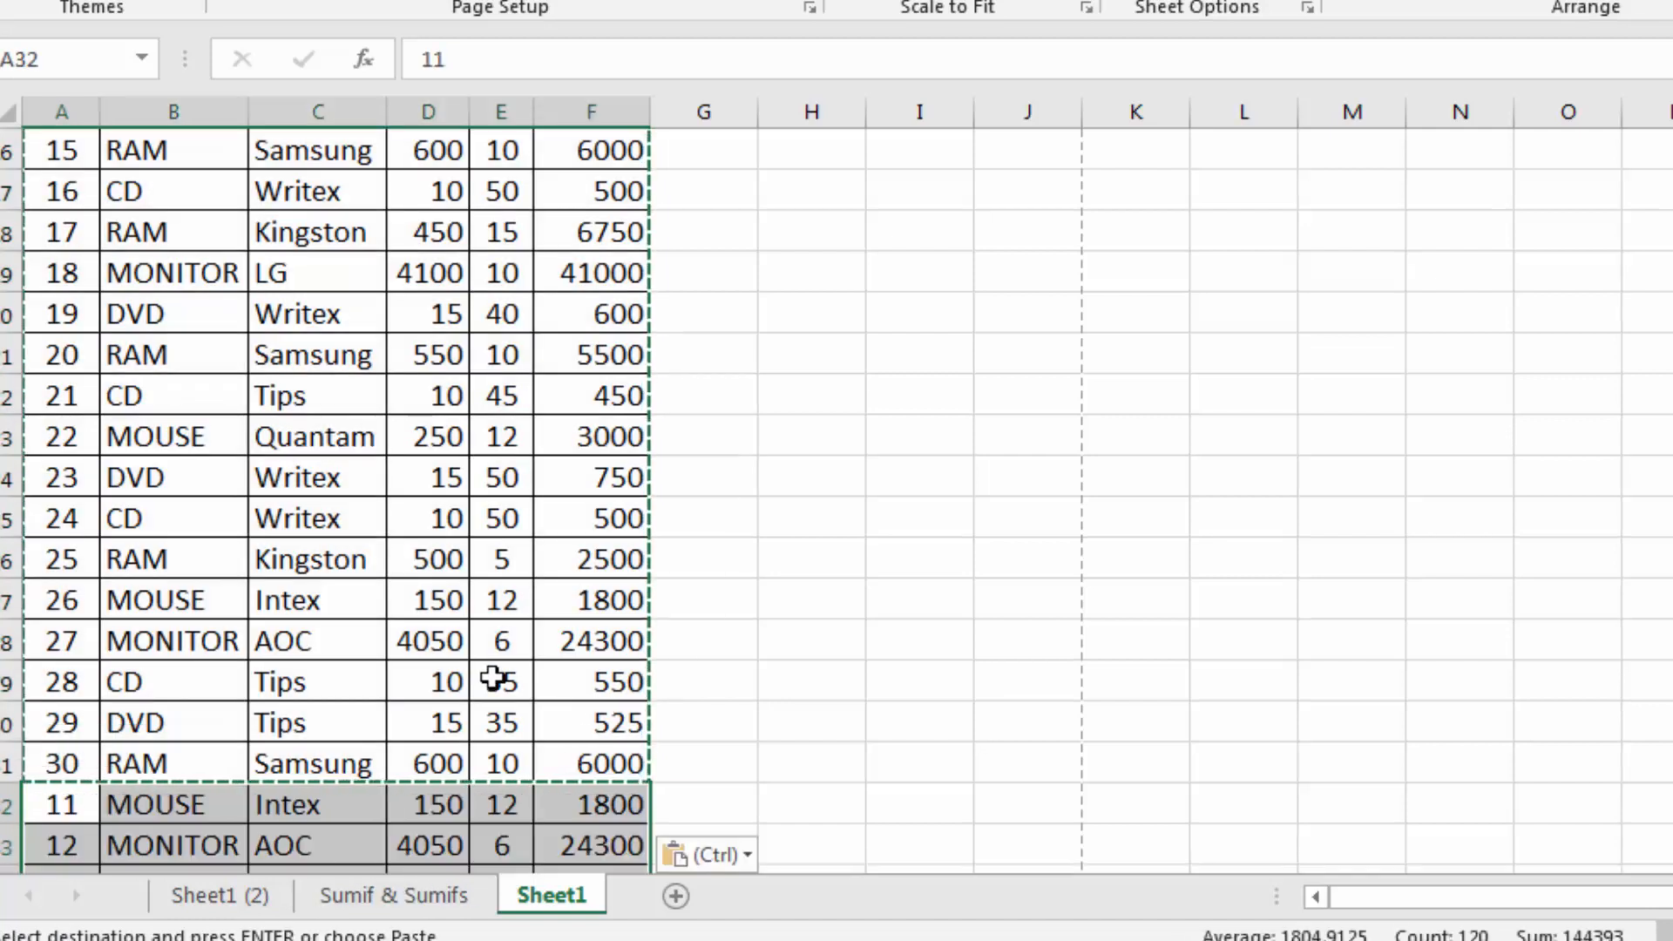
left_click(494, 680)
scroll(493, 676, "down", 5)
scroll(493, 676, "up", 10)
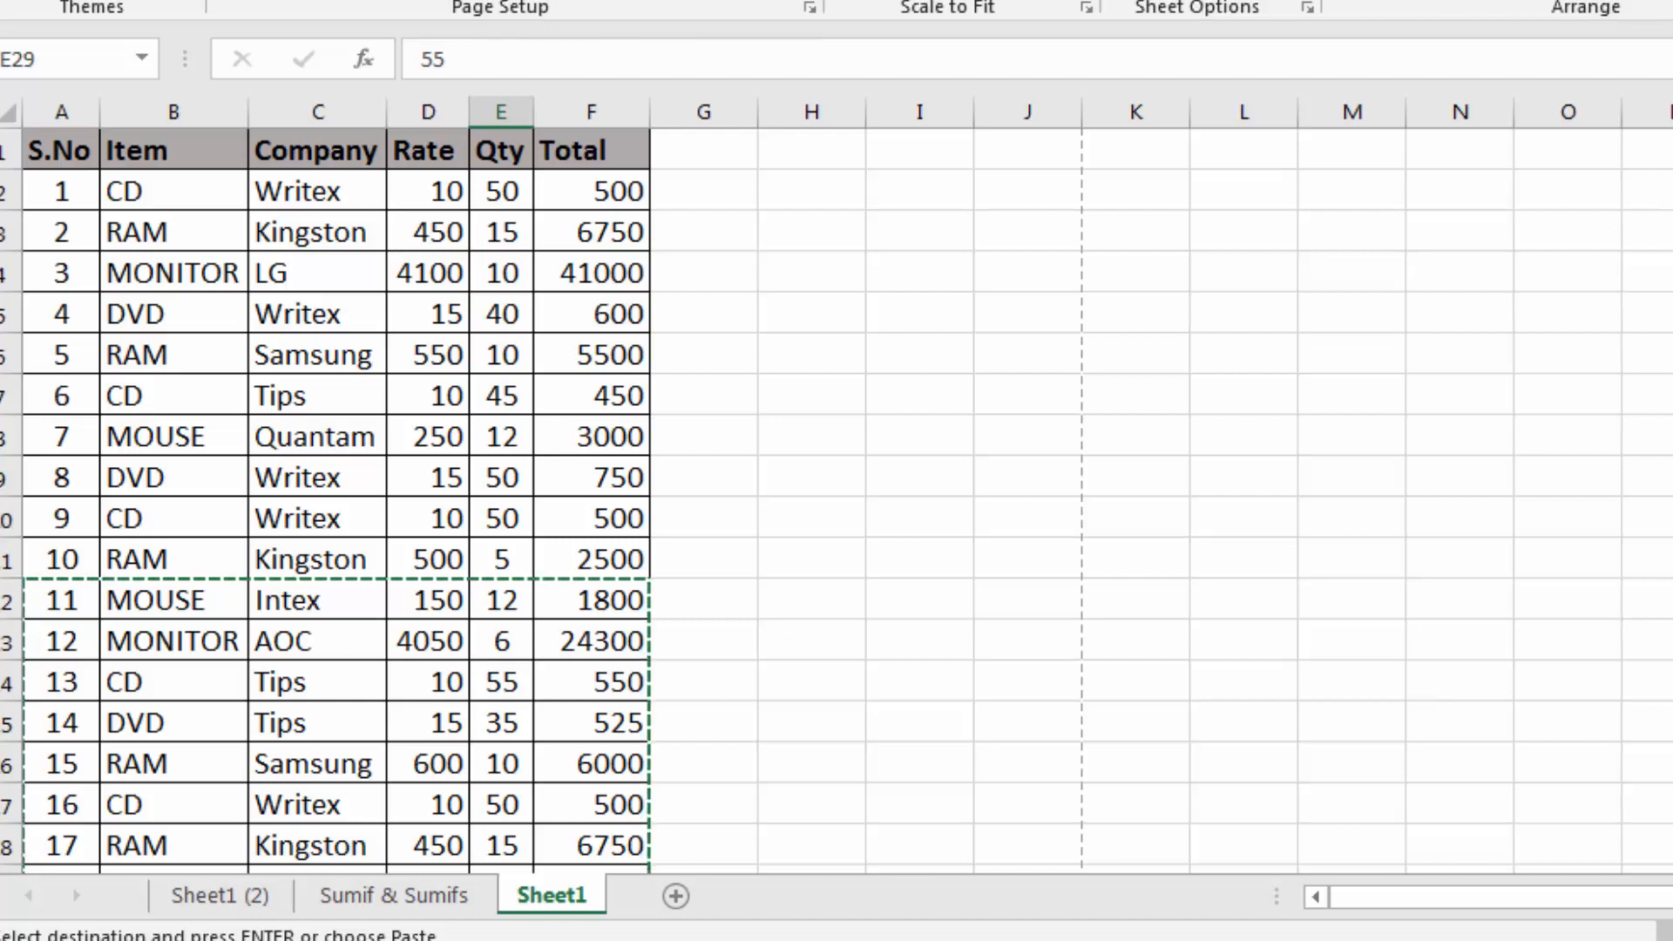
Preview both print pages of Sheet1, compare their header rows, and return to the worksheet
key("ctrl+p")
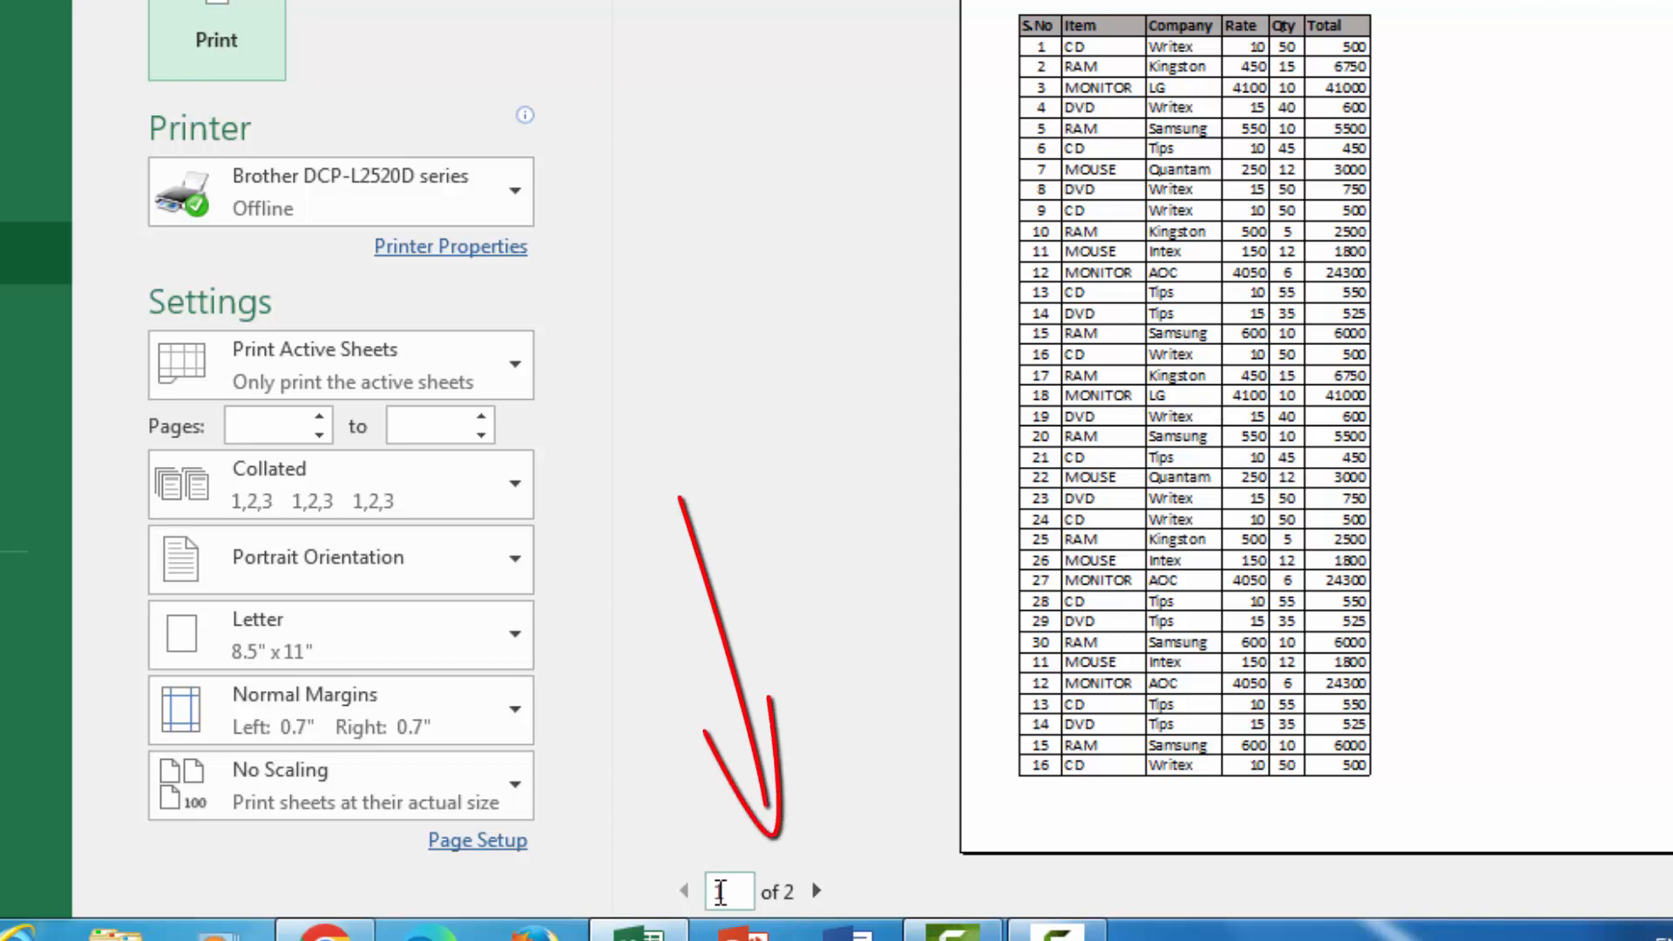
left_click(817, 890)
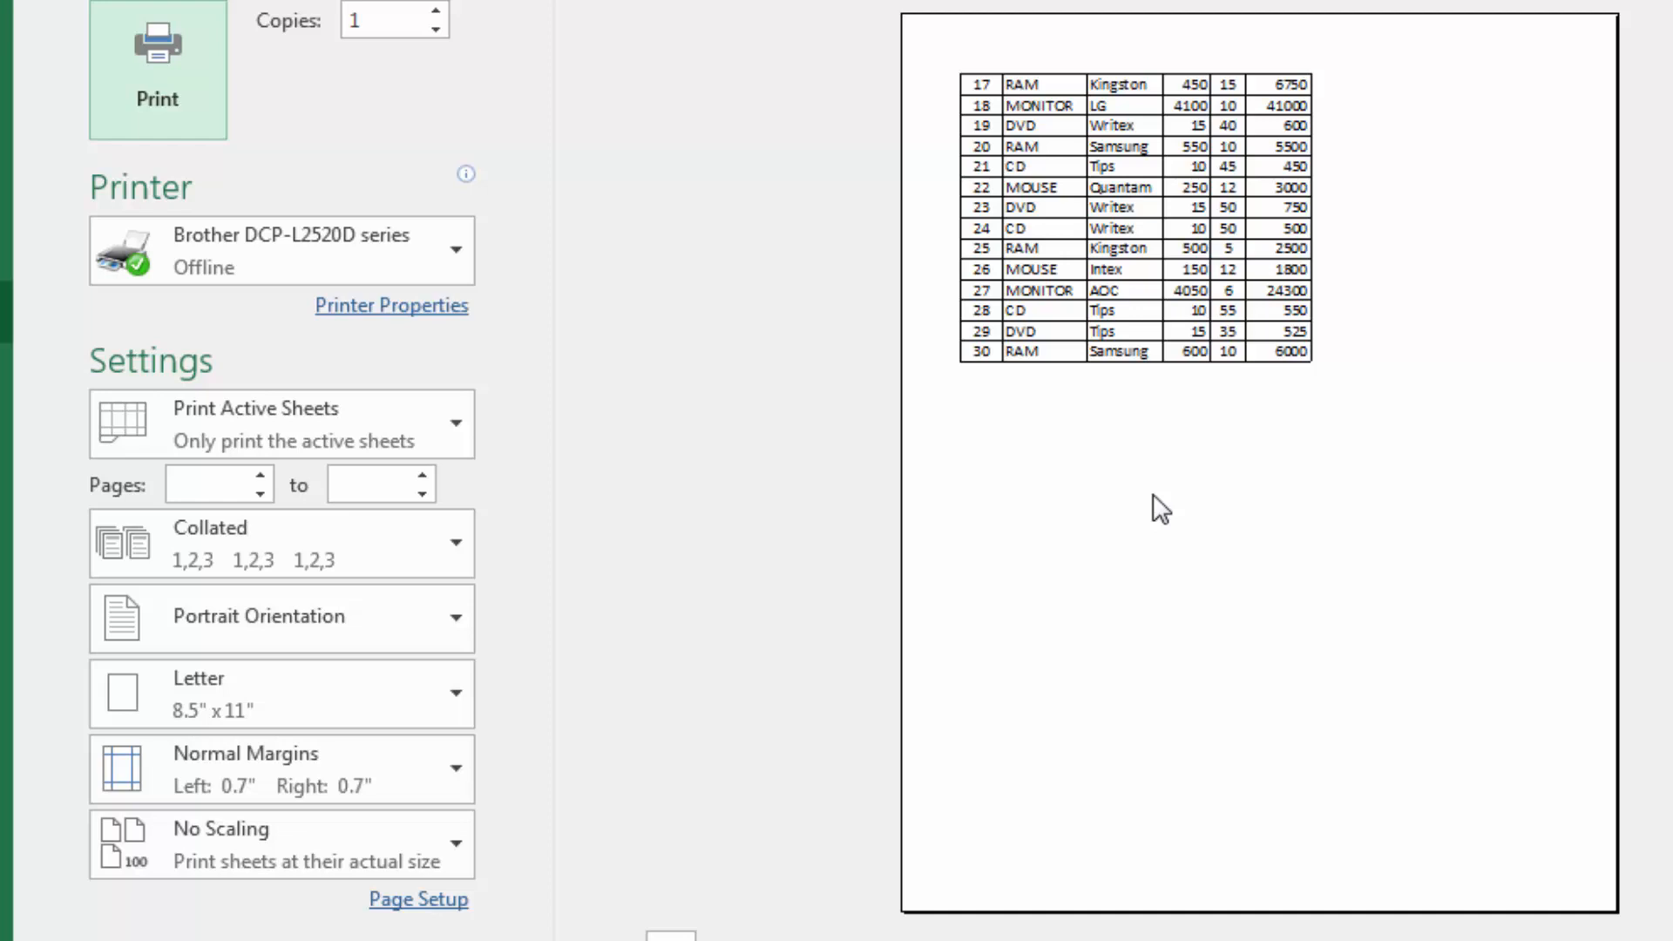
scroll(1161, 510, "up", 2)
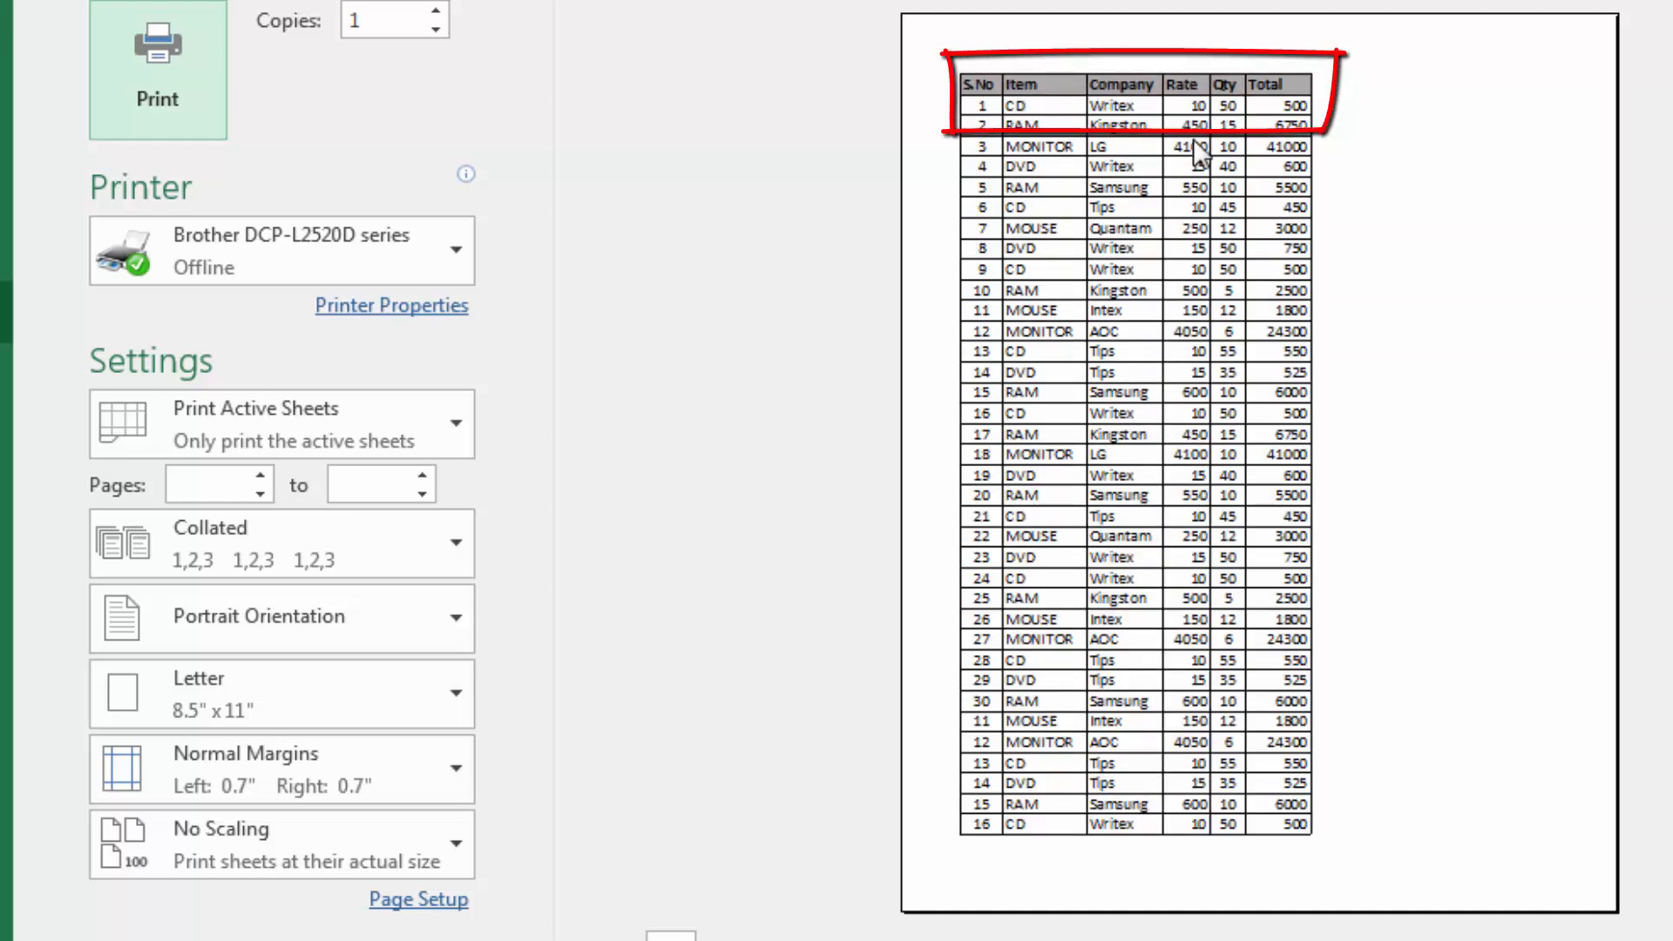
scroll(1163, 213, "down", 2)
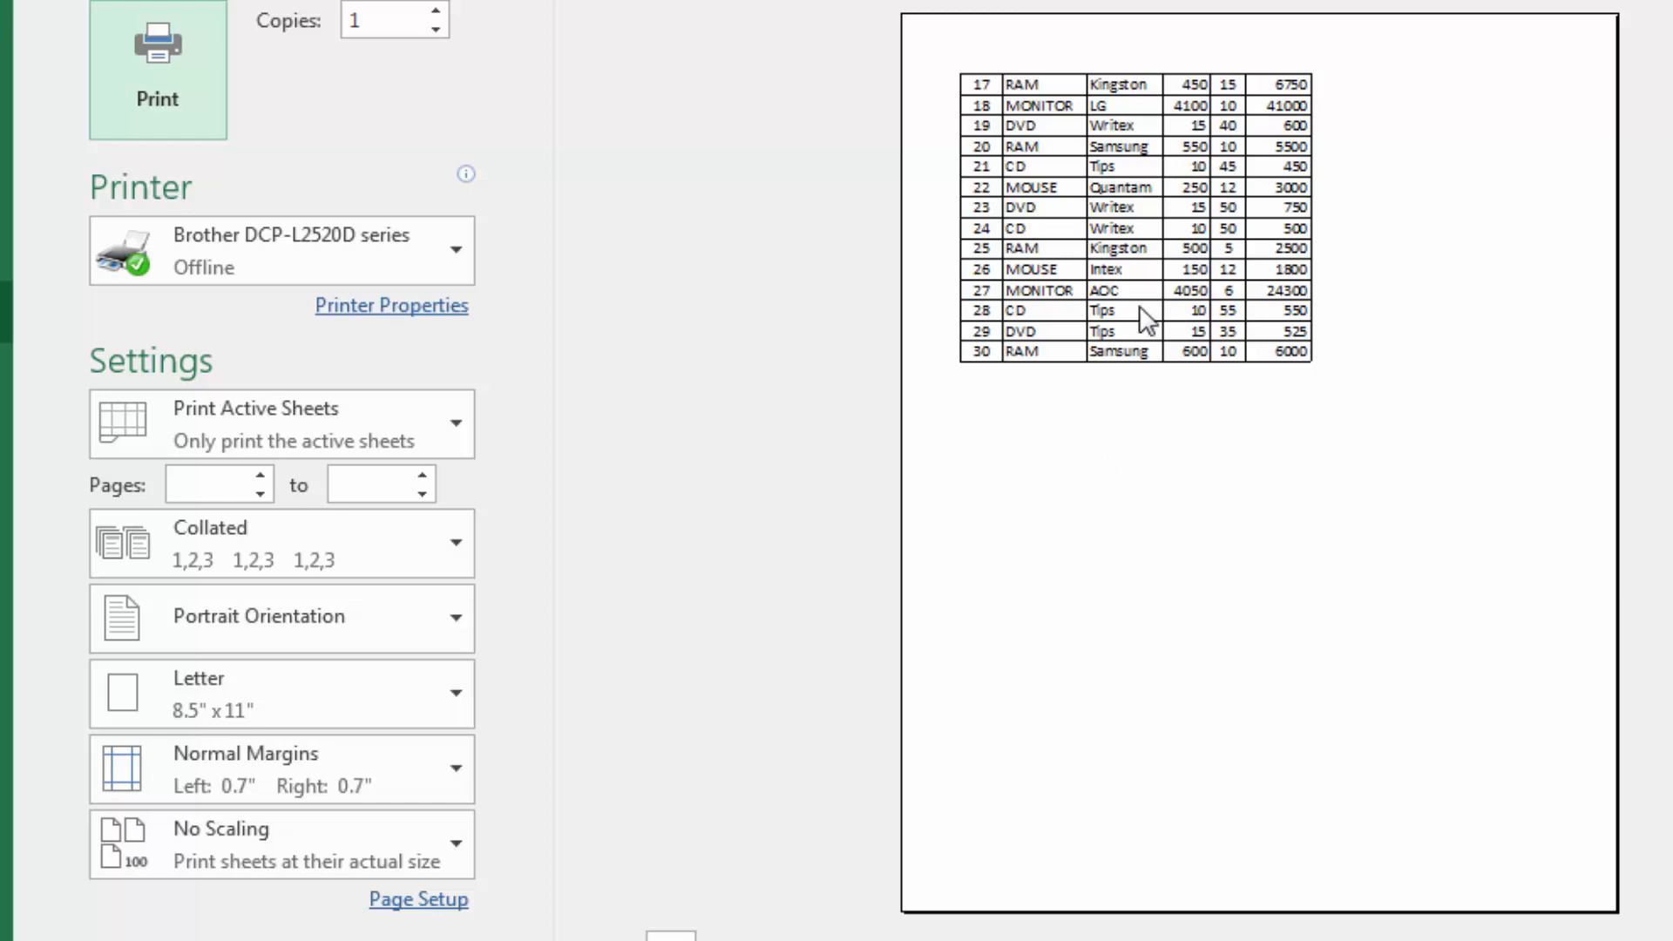
scroll(1118, 322, "up", 2)
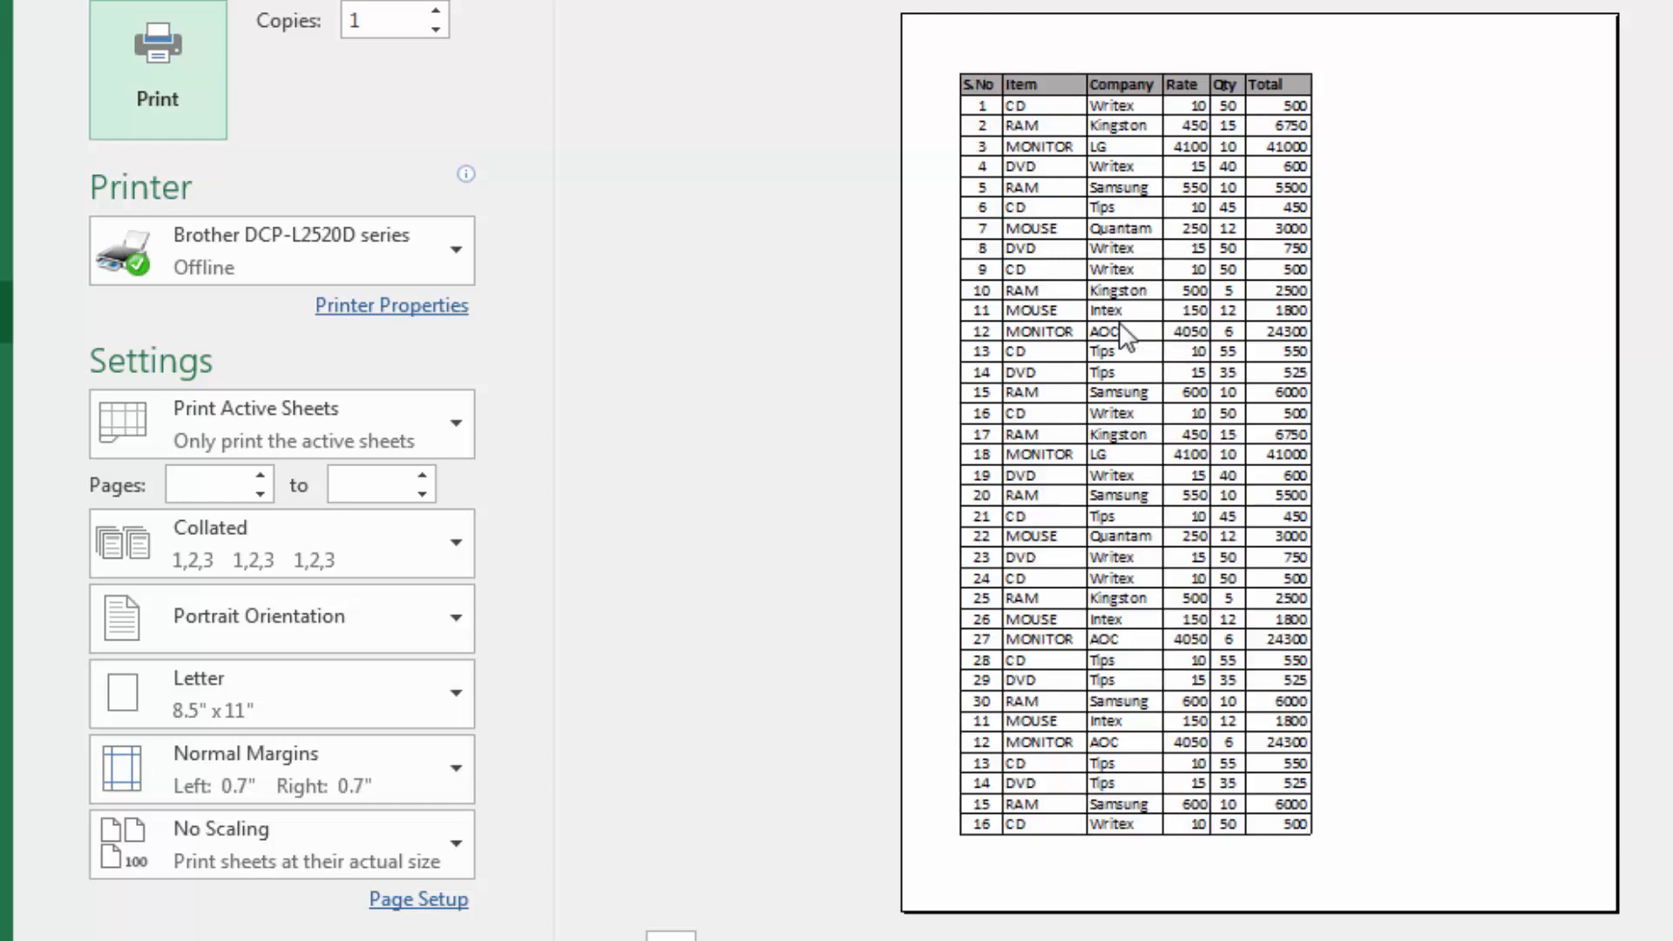
scroll(1145, 377, "down", 2)
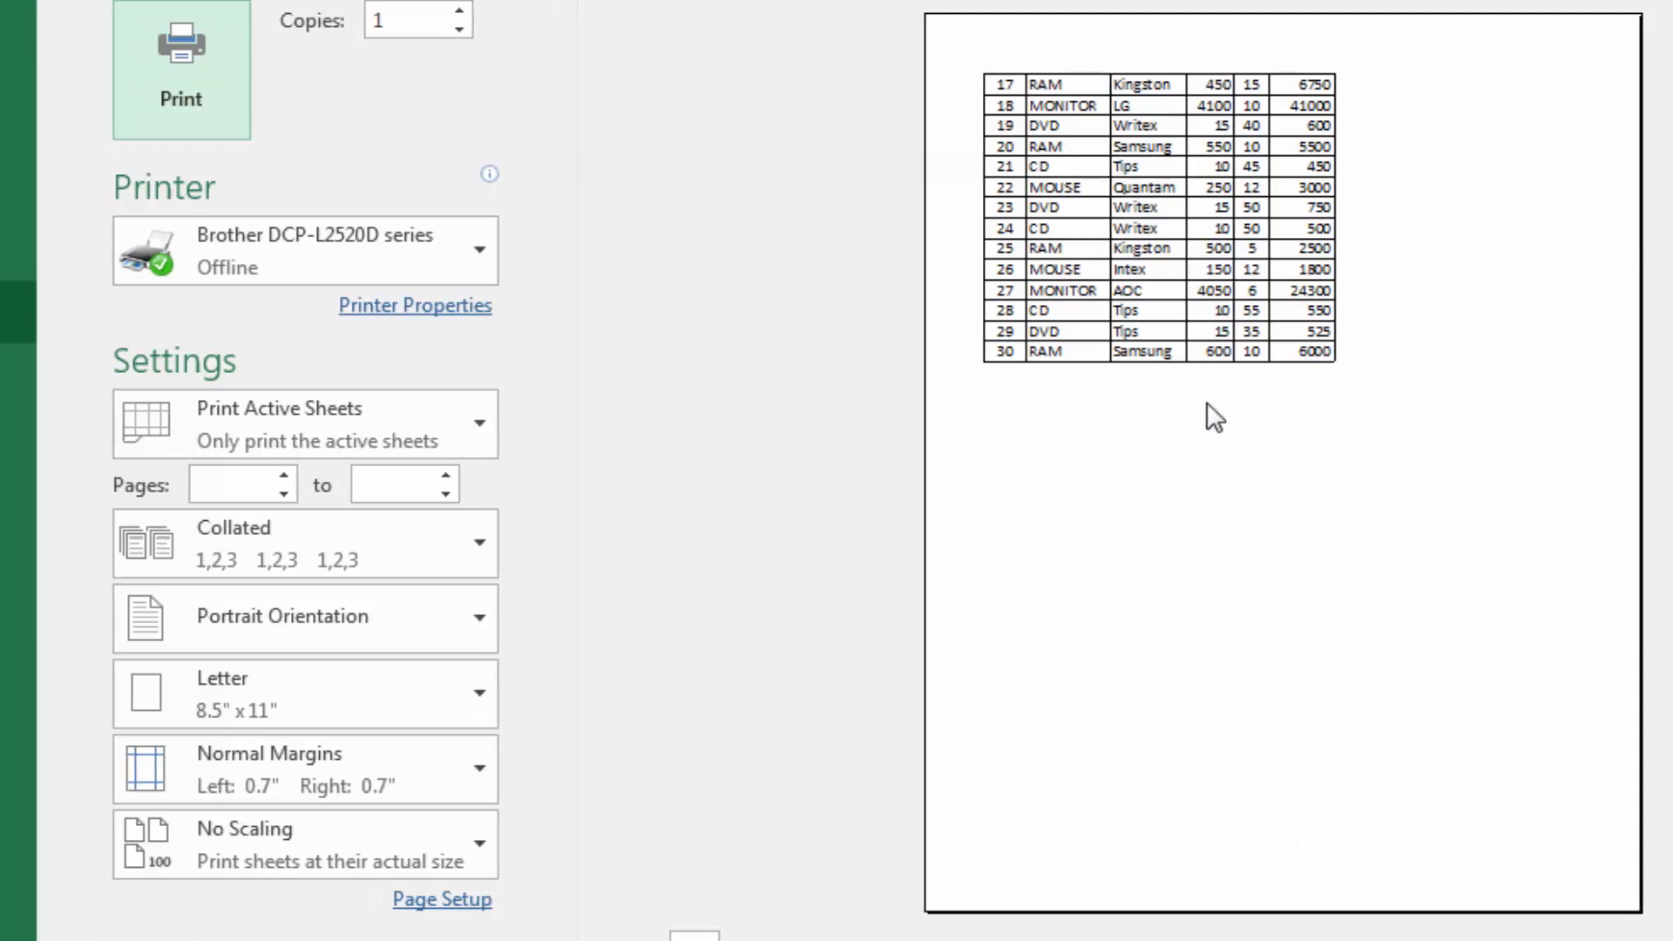
key("Escape")
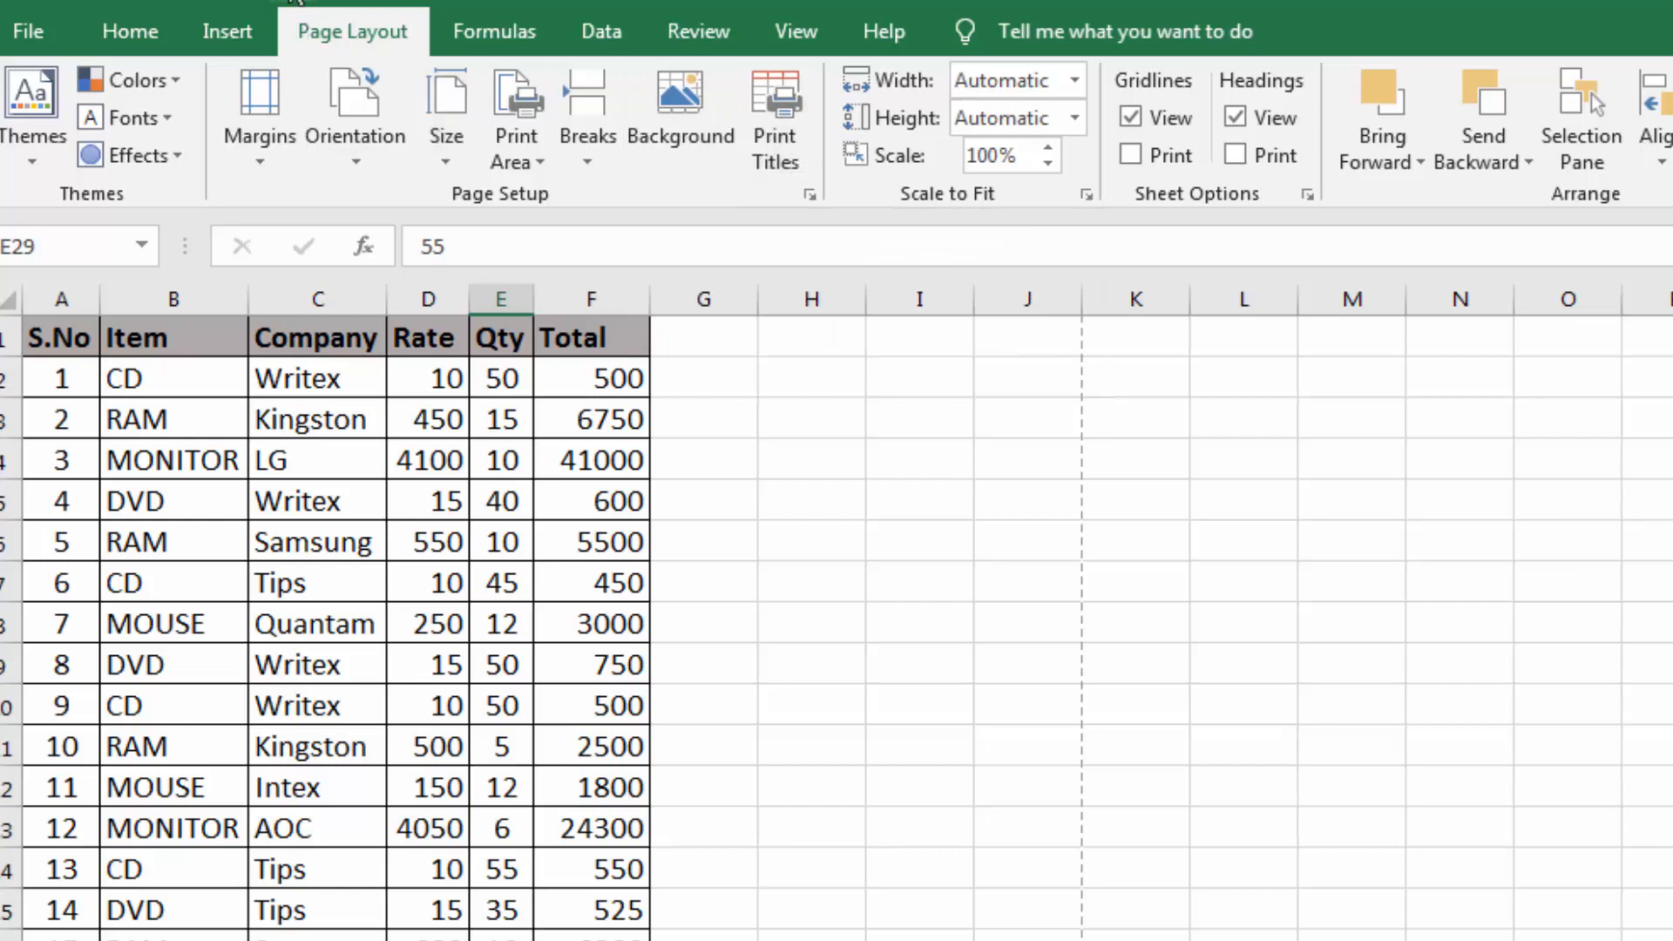
Reopen the print preview and set the left page margin to 1.45 inches in Page Setup
key("ctrl+p")
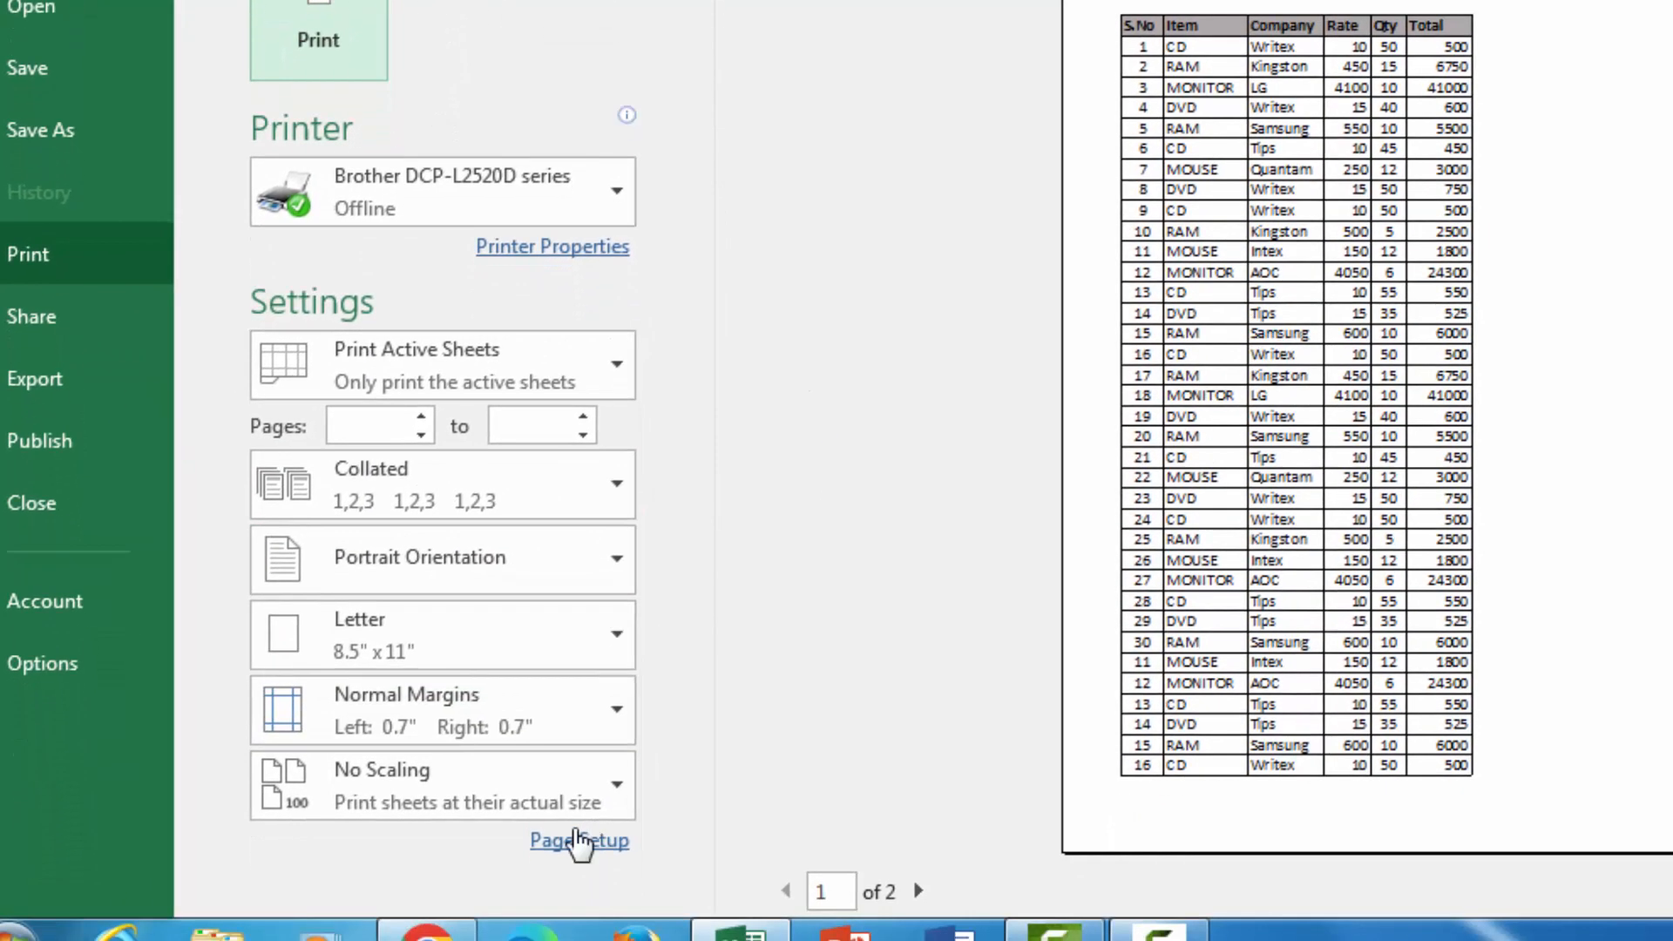
left_click(568, 841)
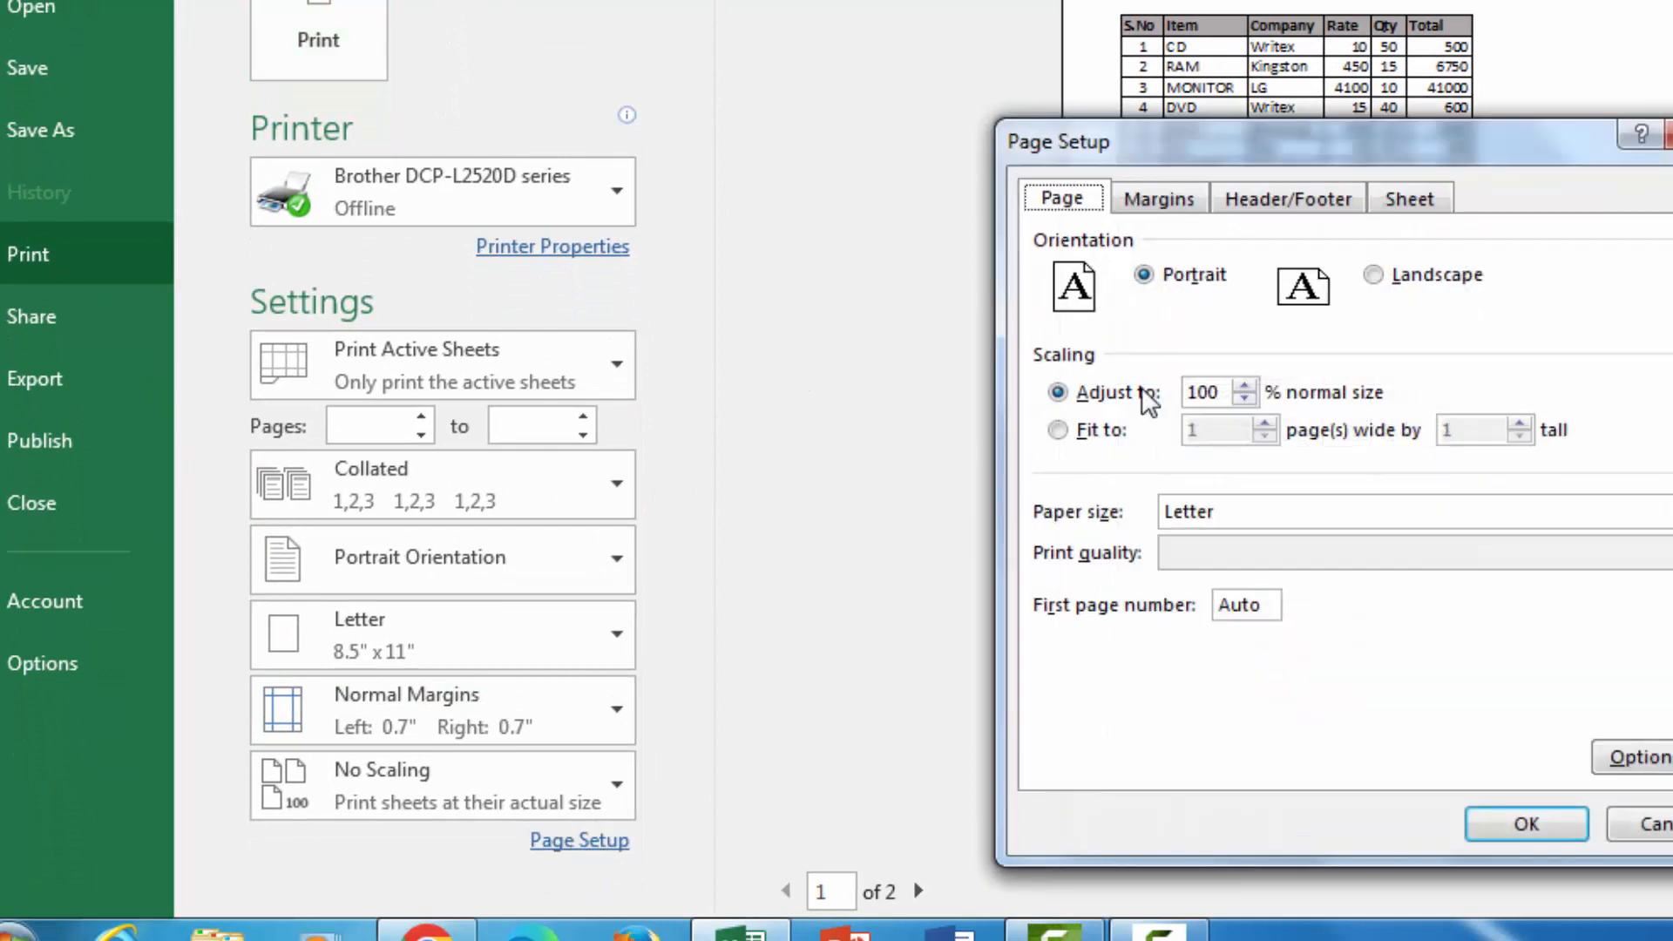
left_click_drag(1349, 146, 1178, 12)
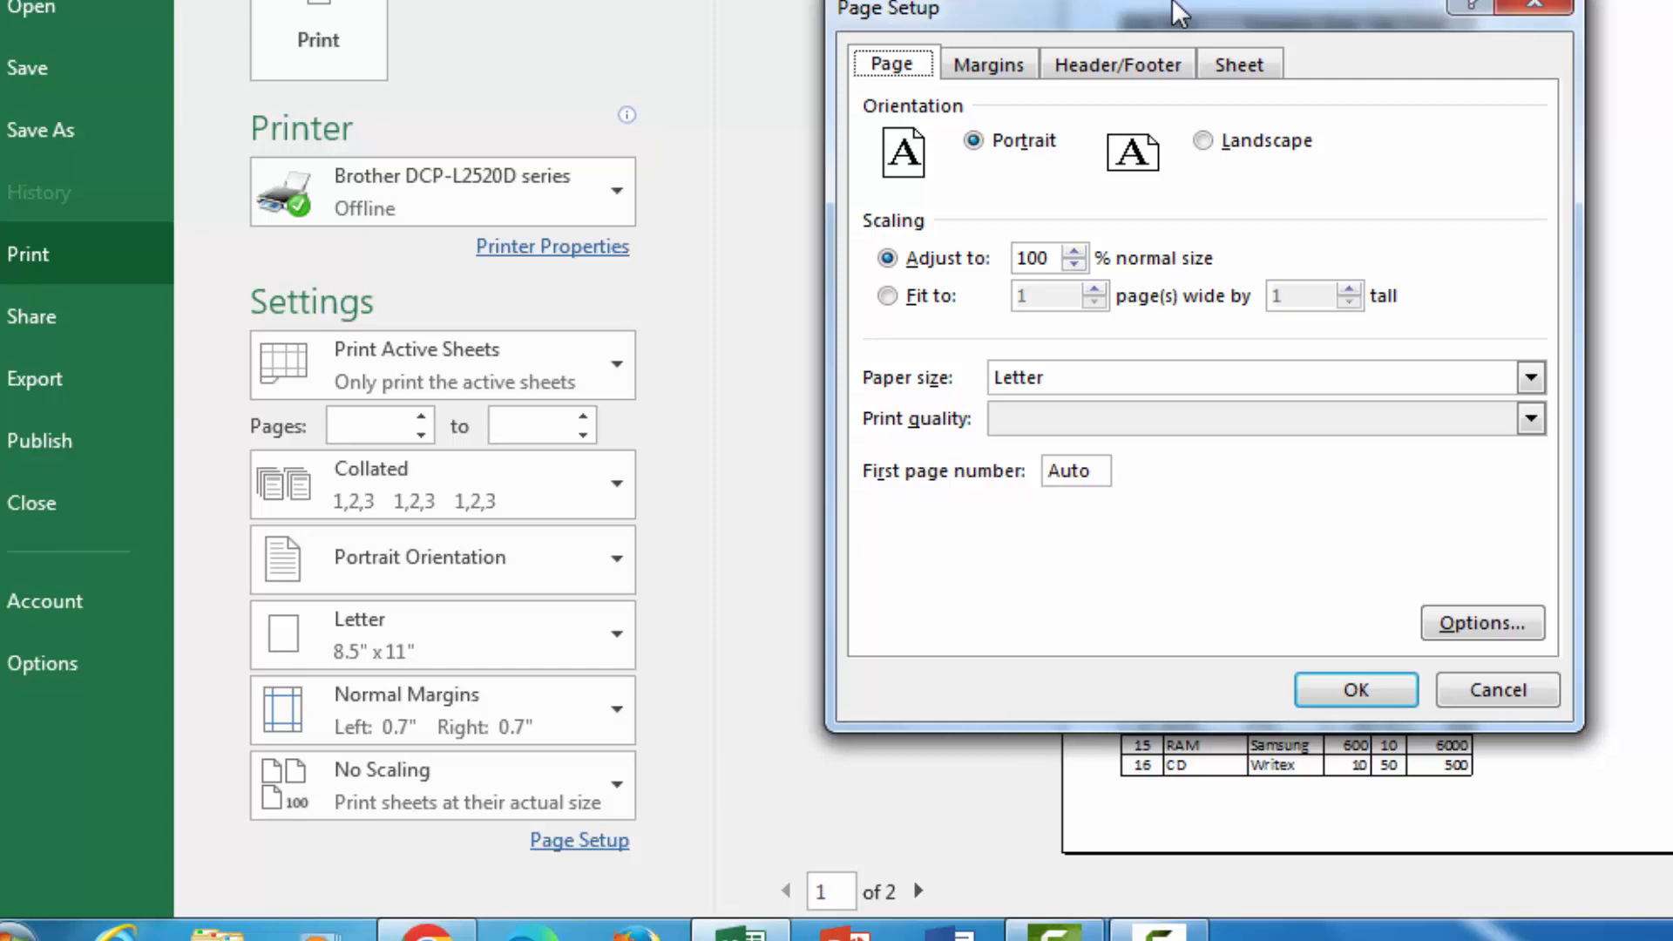
left_click_drag(1178, 13, 654, 2)
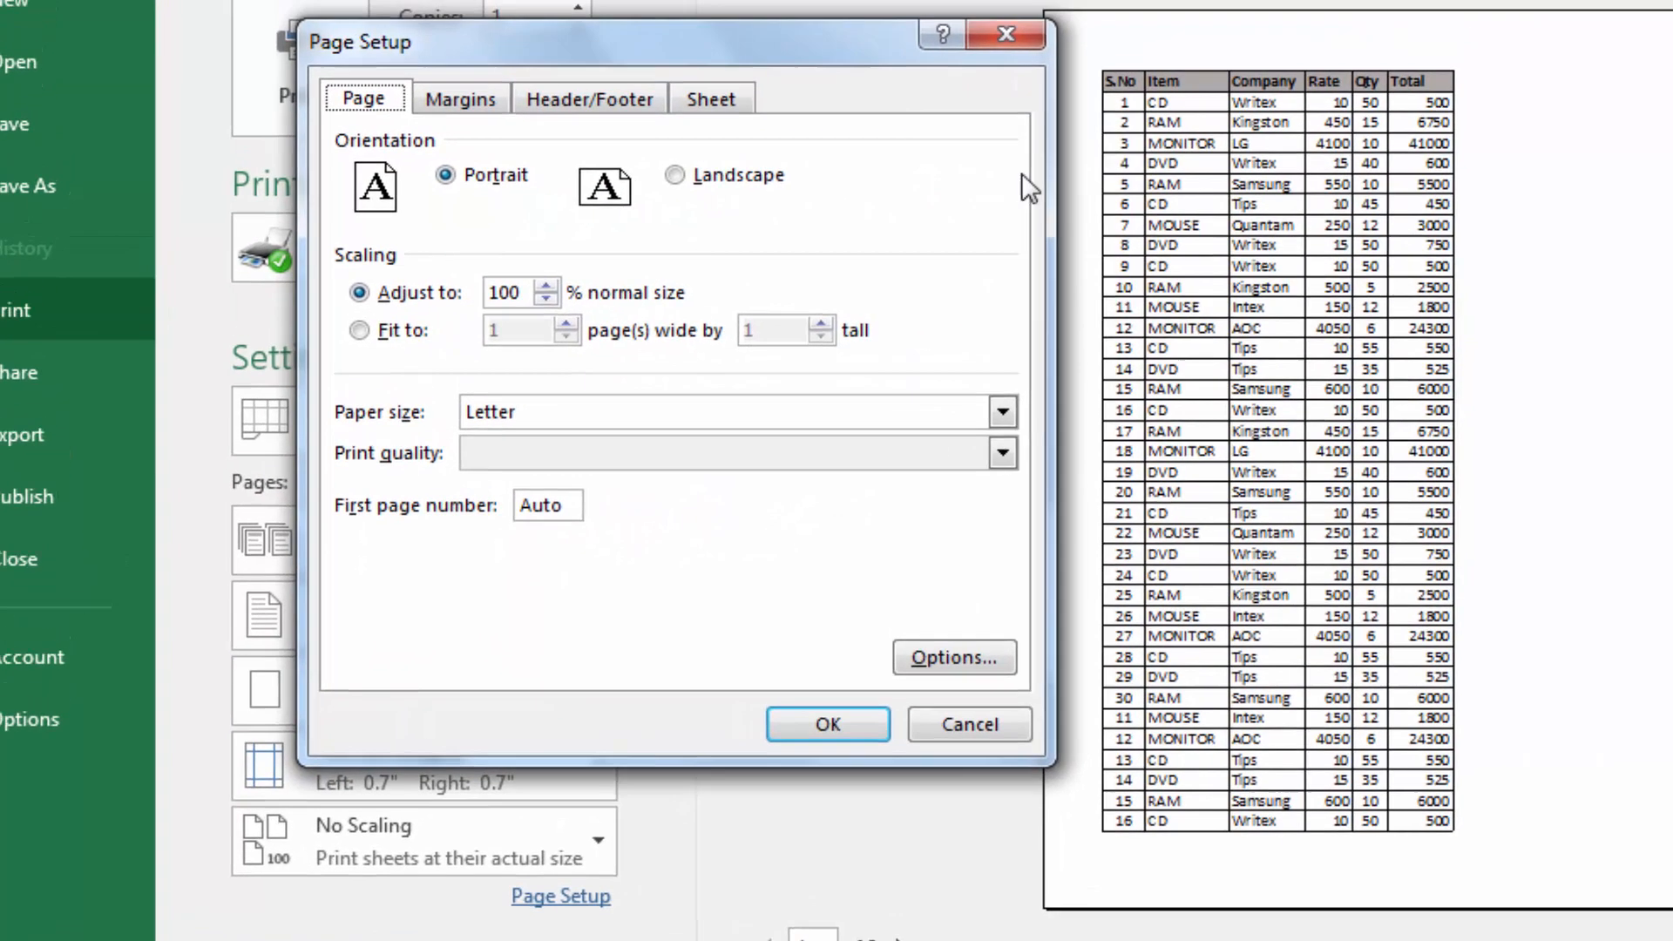
left_click(451, 112)
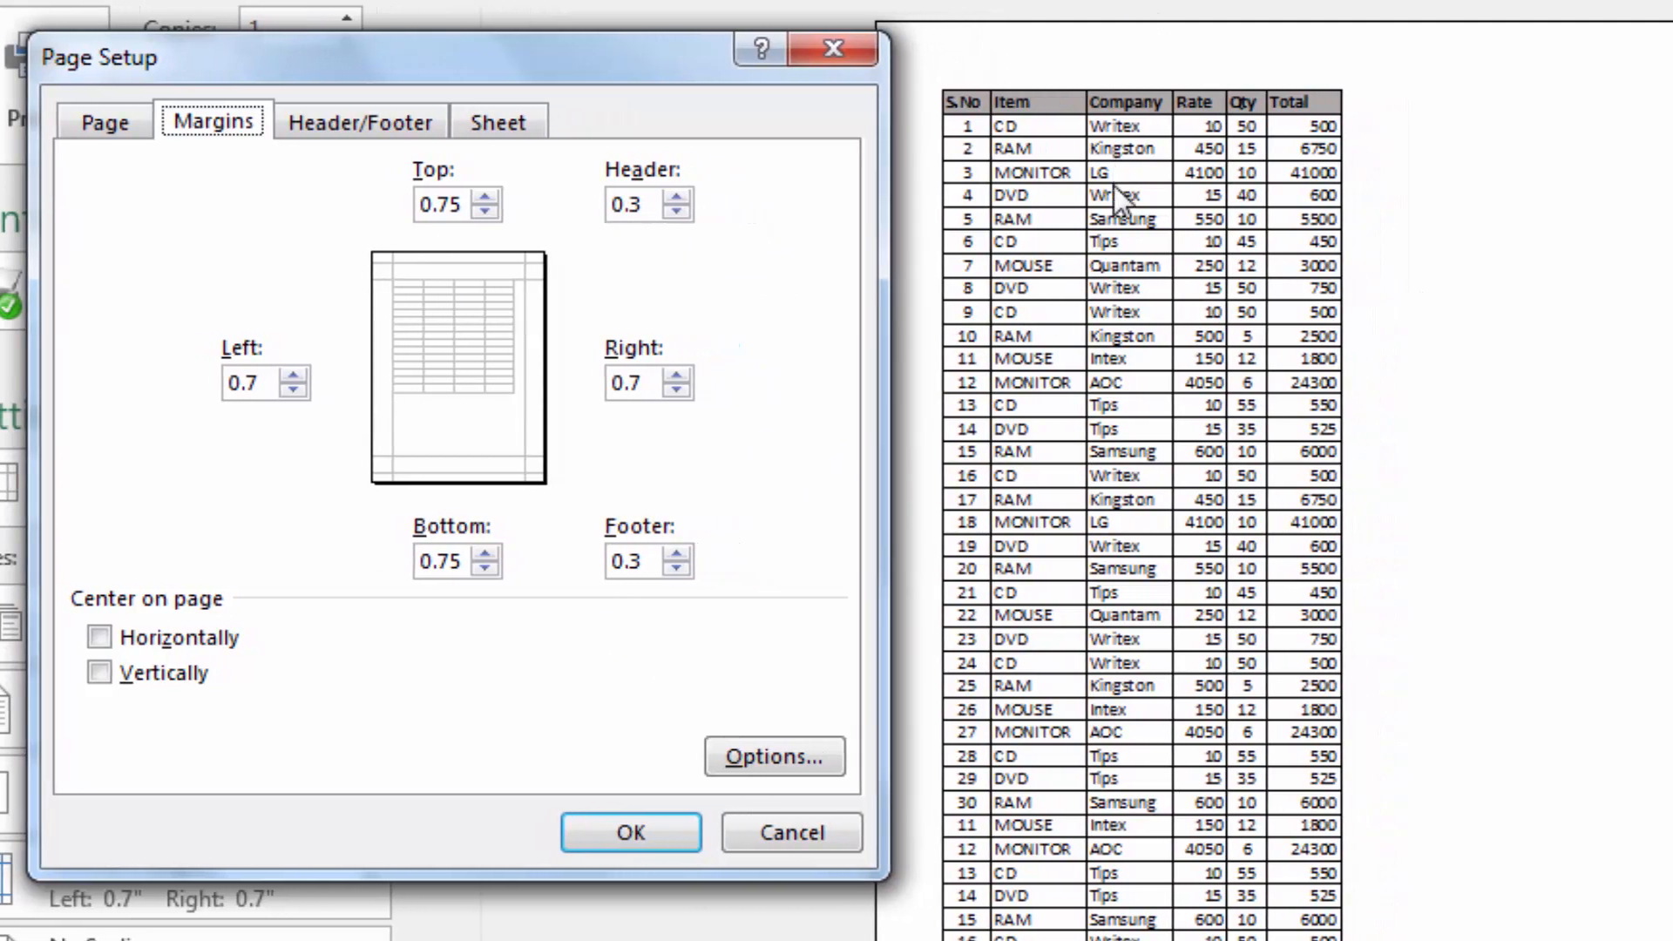
left_click(293, 376)
left_click(294, 376)
left_click(294, 376)
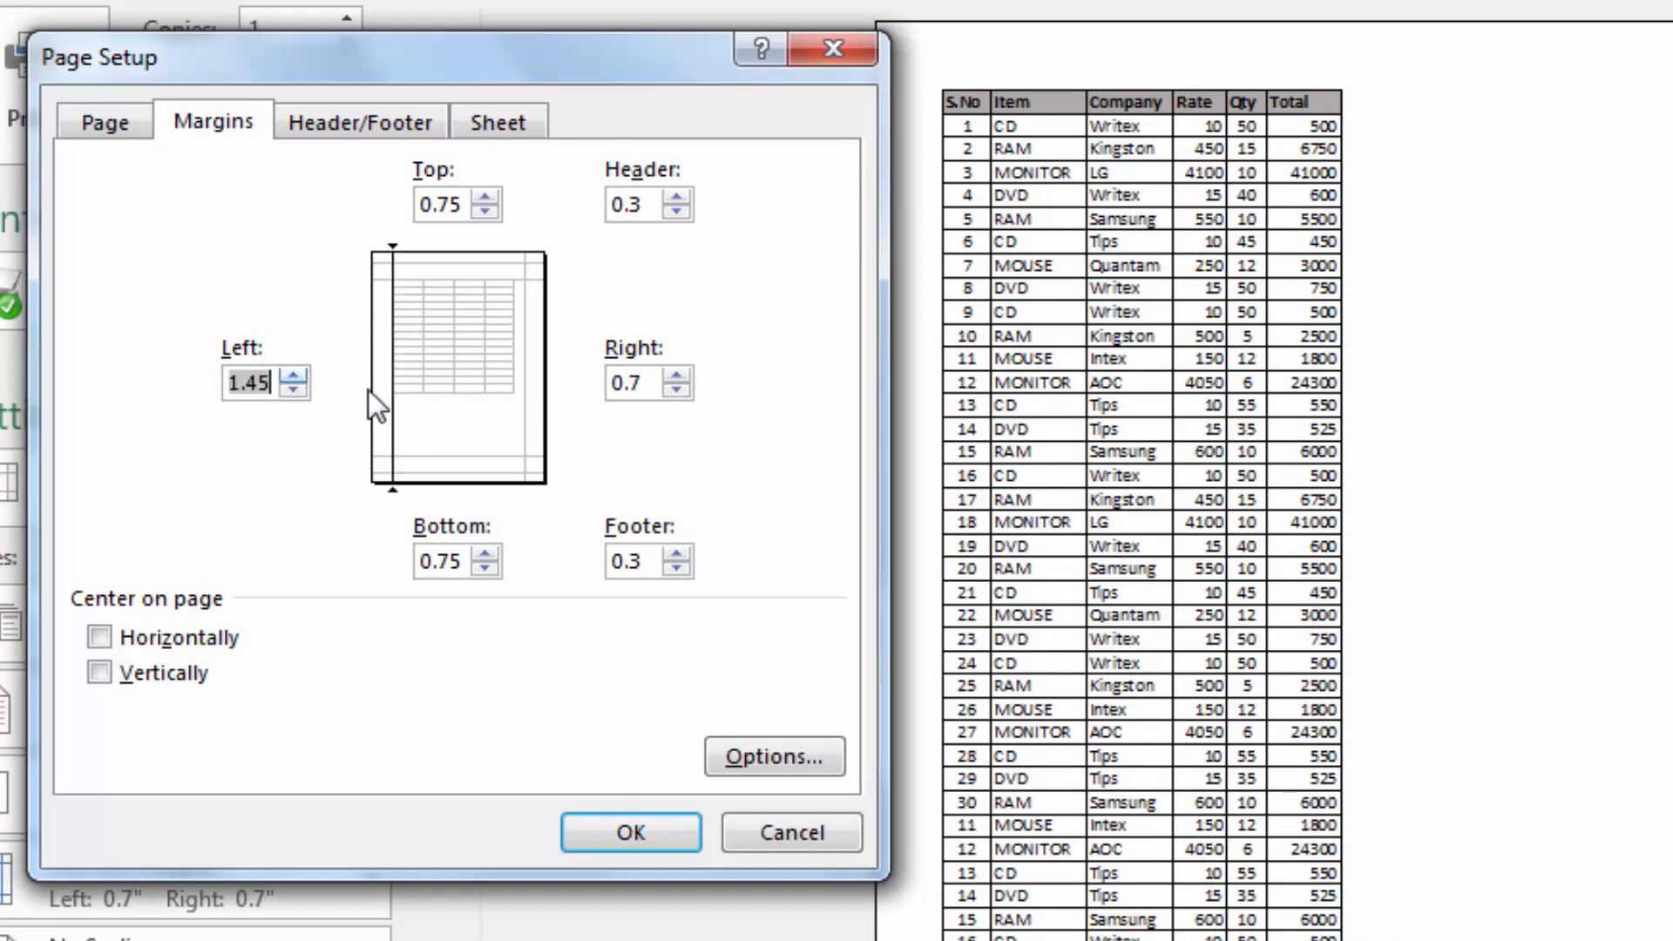
left_click(653, 832)
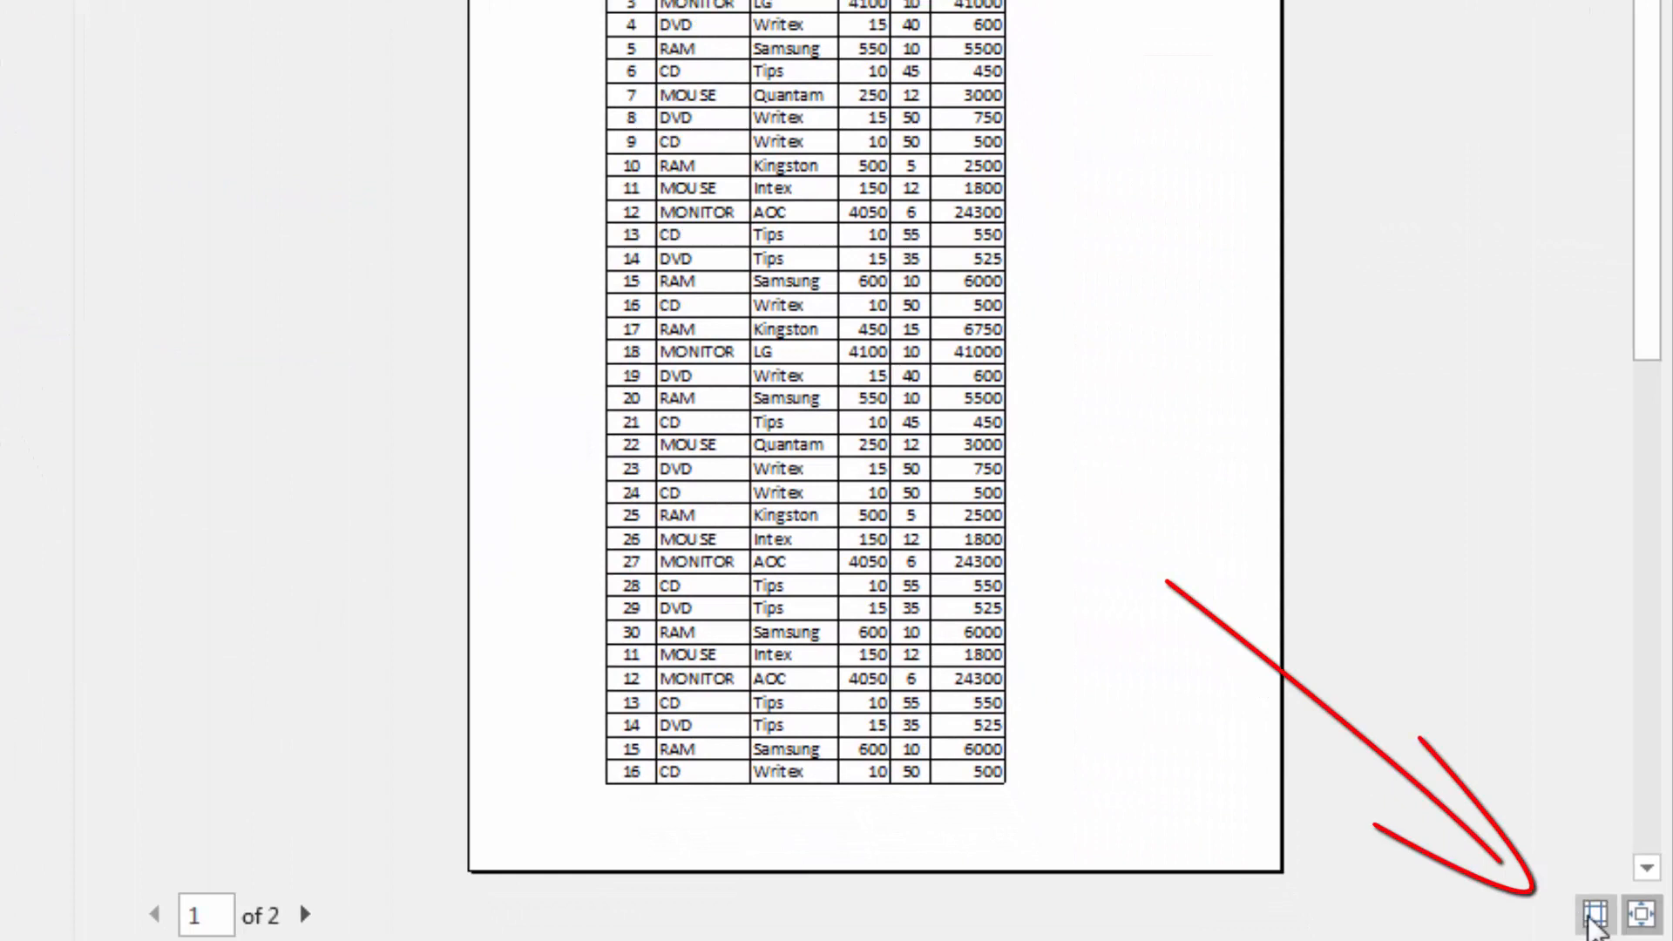
Show the margin guides in the print preview and move the left margin guide to about 1.91 inches
left_click(1596, 914)
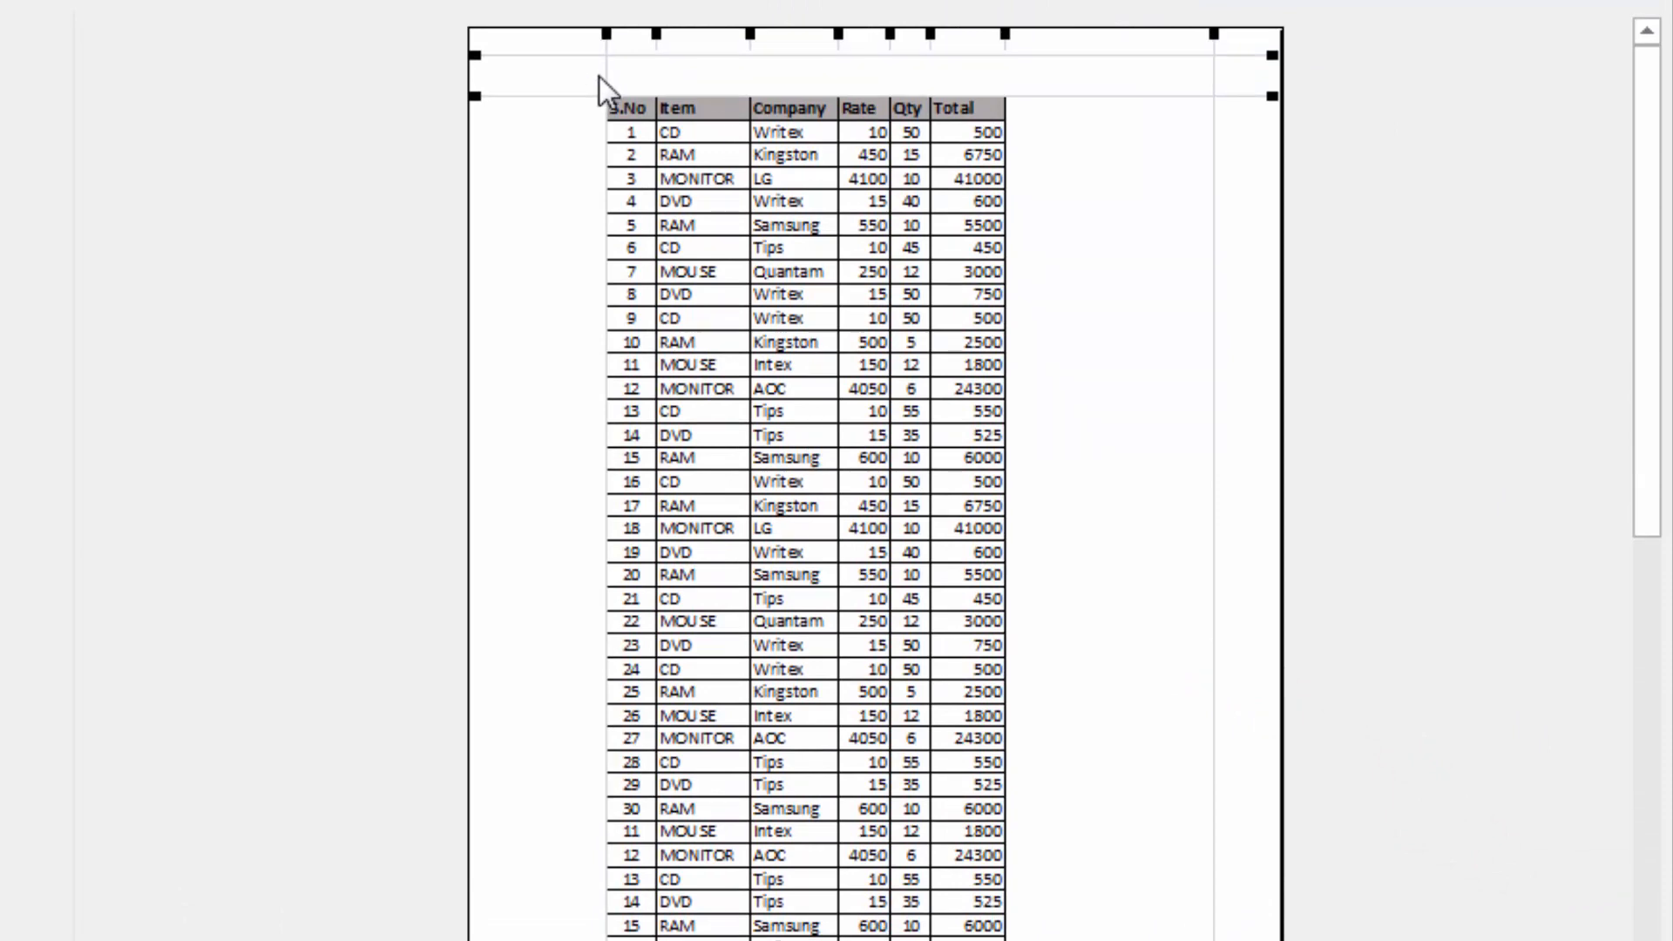
left_click_drag(609, 75, 694, 77)
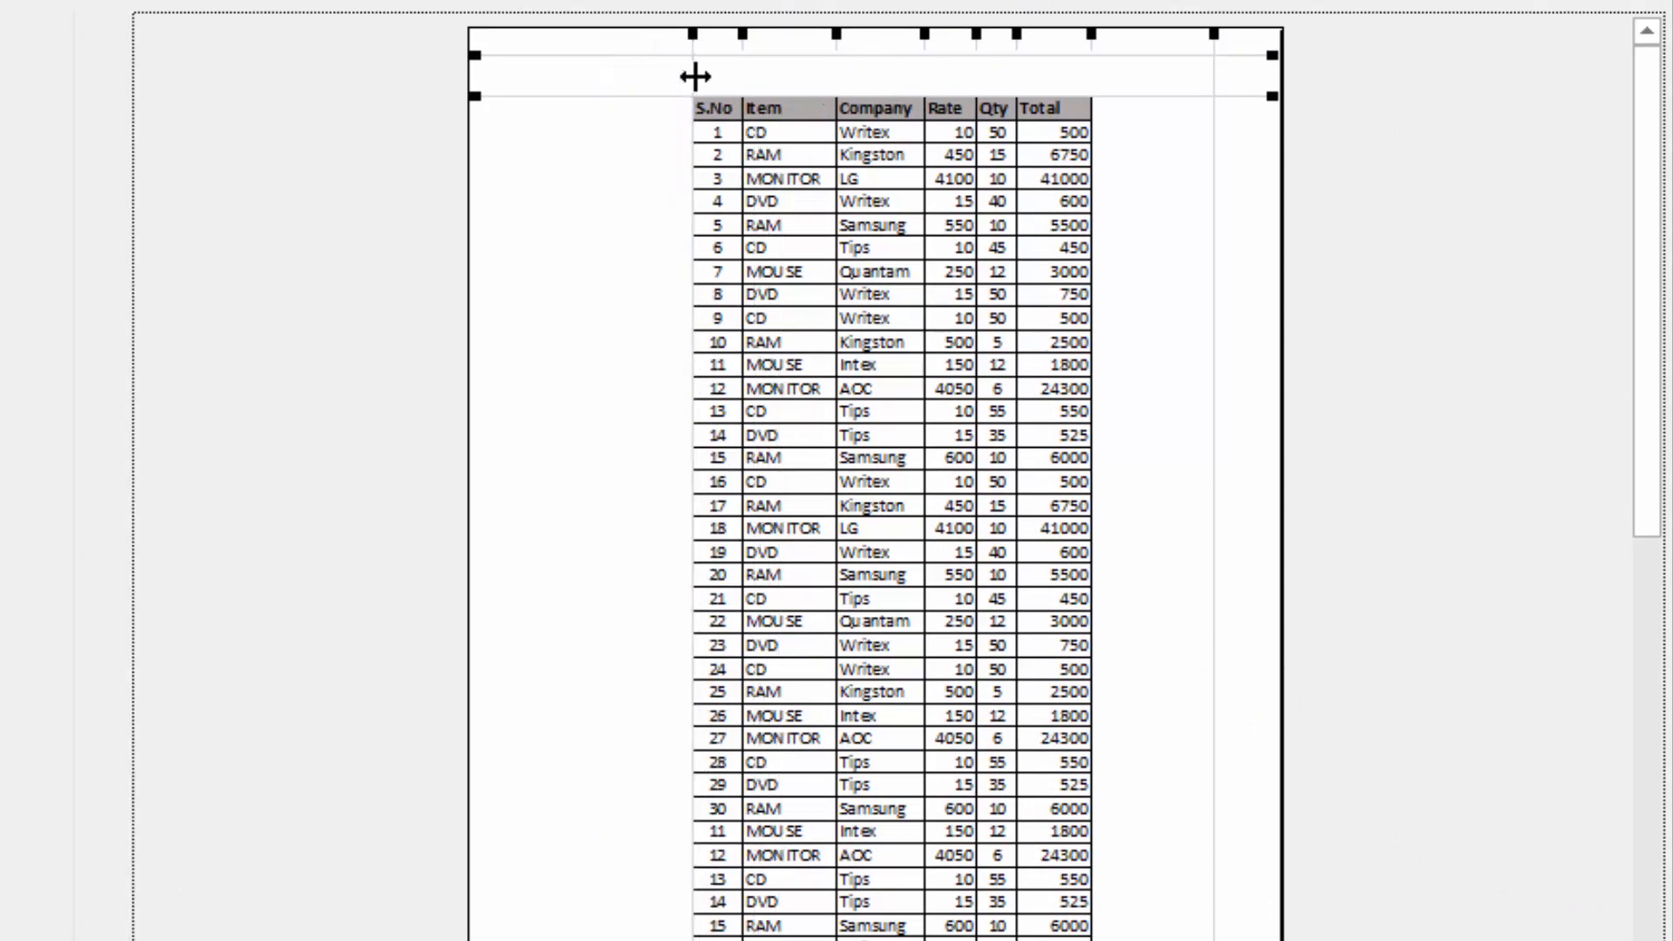
left_click_drag(688, 68, 646, 103)
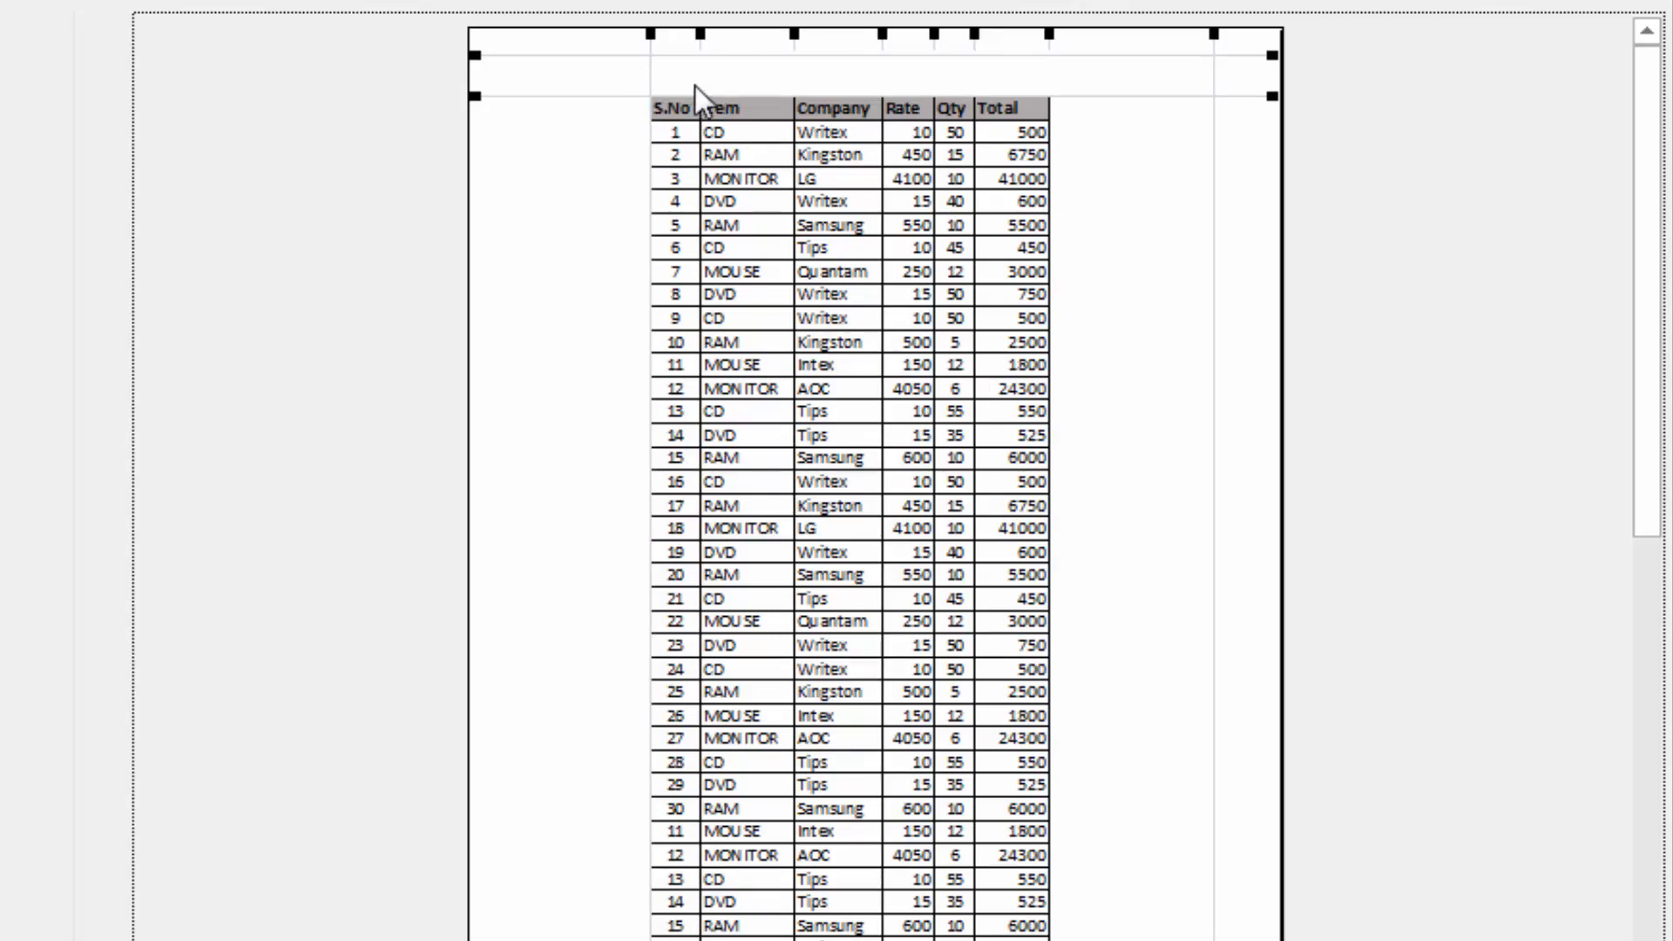
scroll(779, 100, "down", 5)
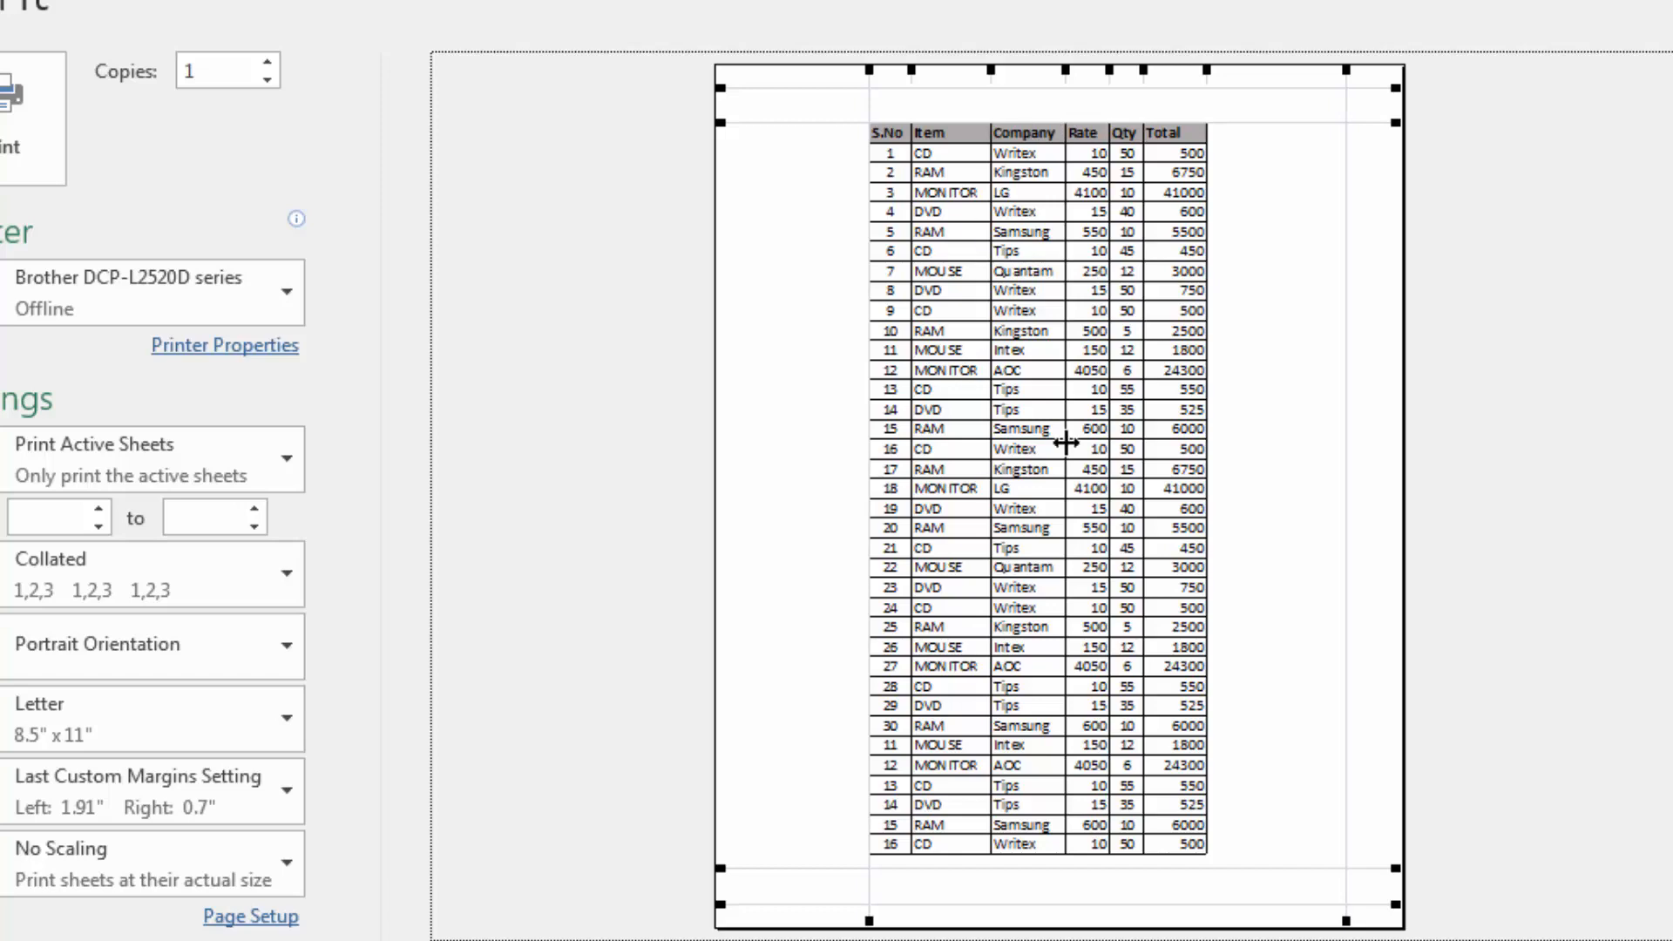
Page back and forth between both pages in the print preview to compare where the column headings appear
scroll(849, 449, "down", 1)
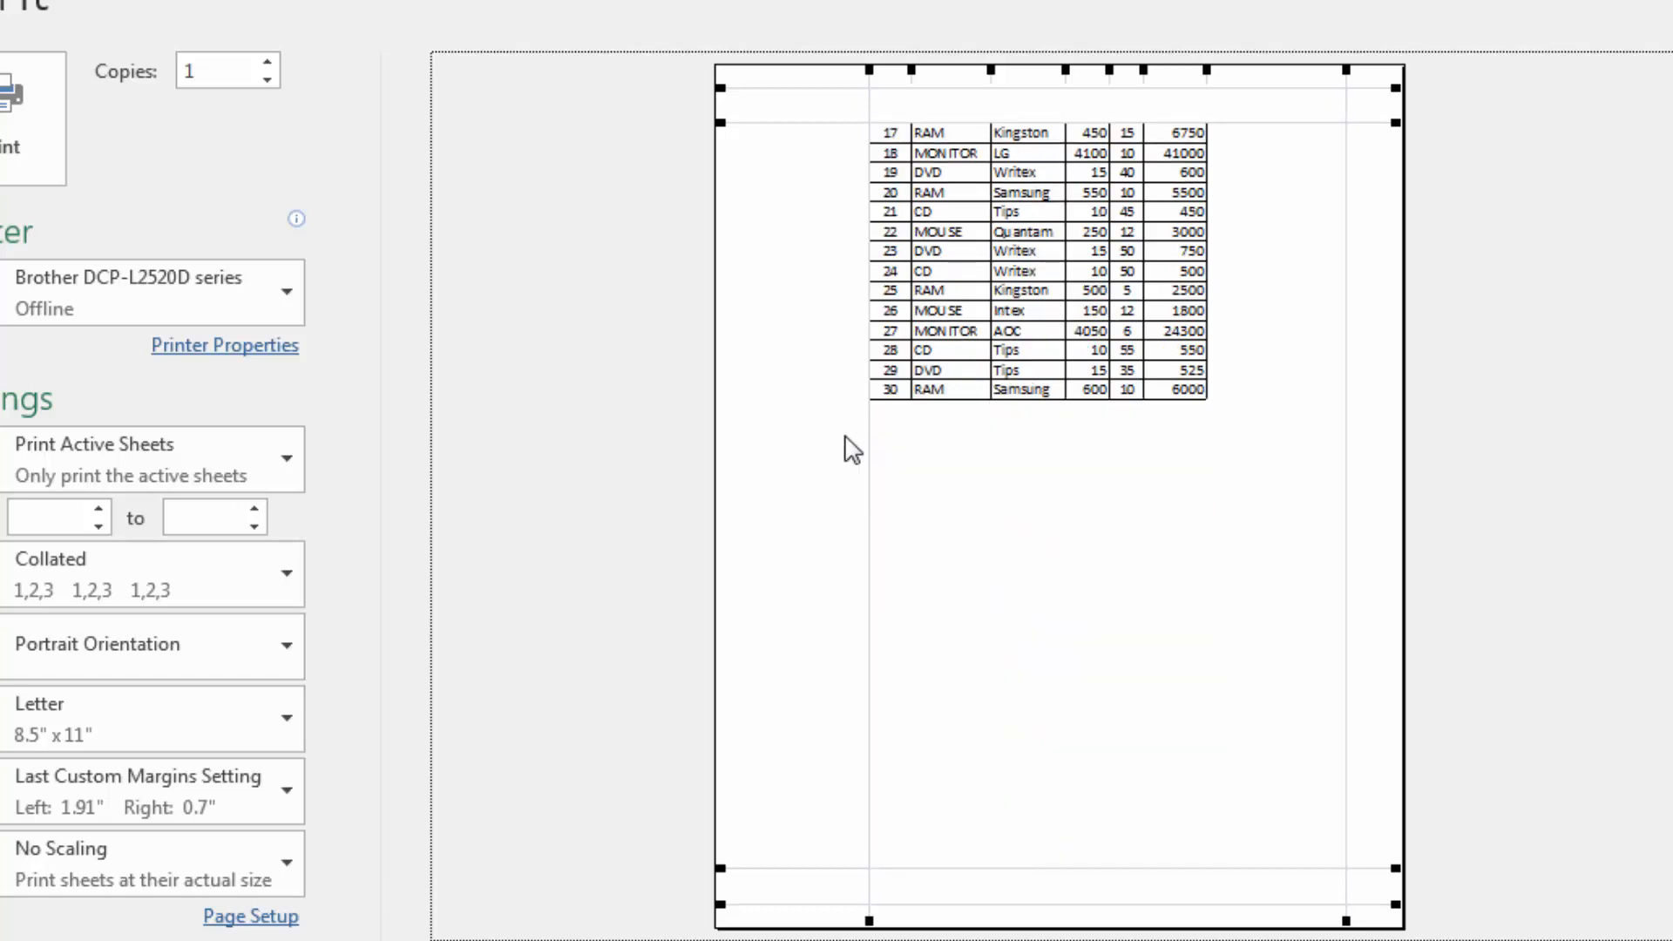
scroll(850, 448, "up", 1)
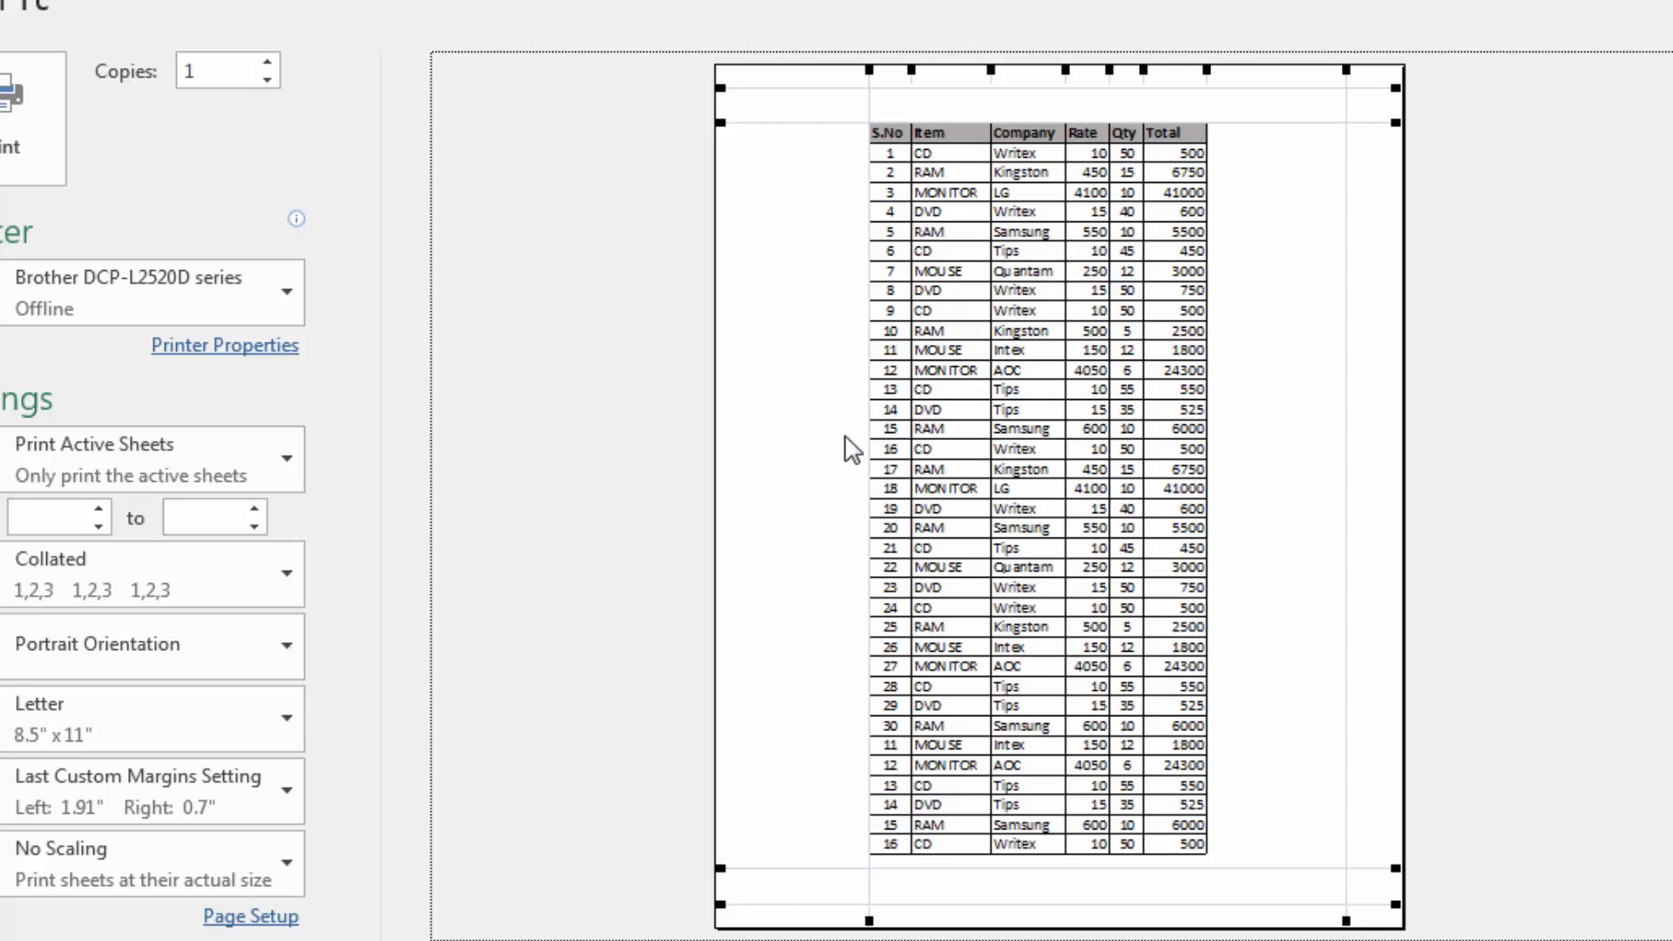
scroll(851, 449, "down", 1)
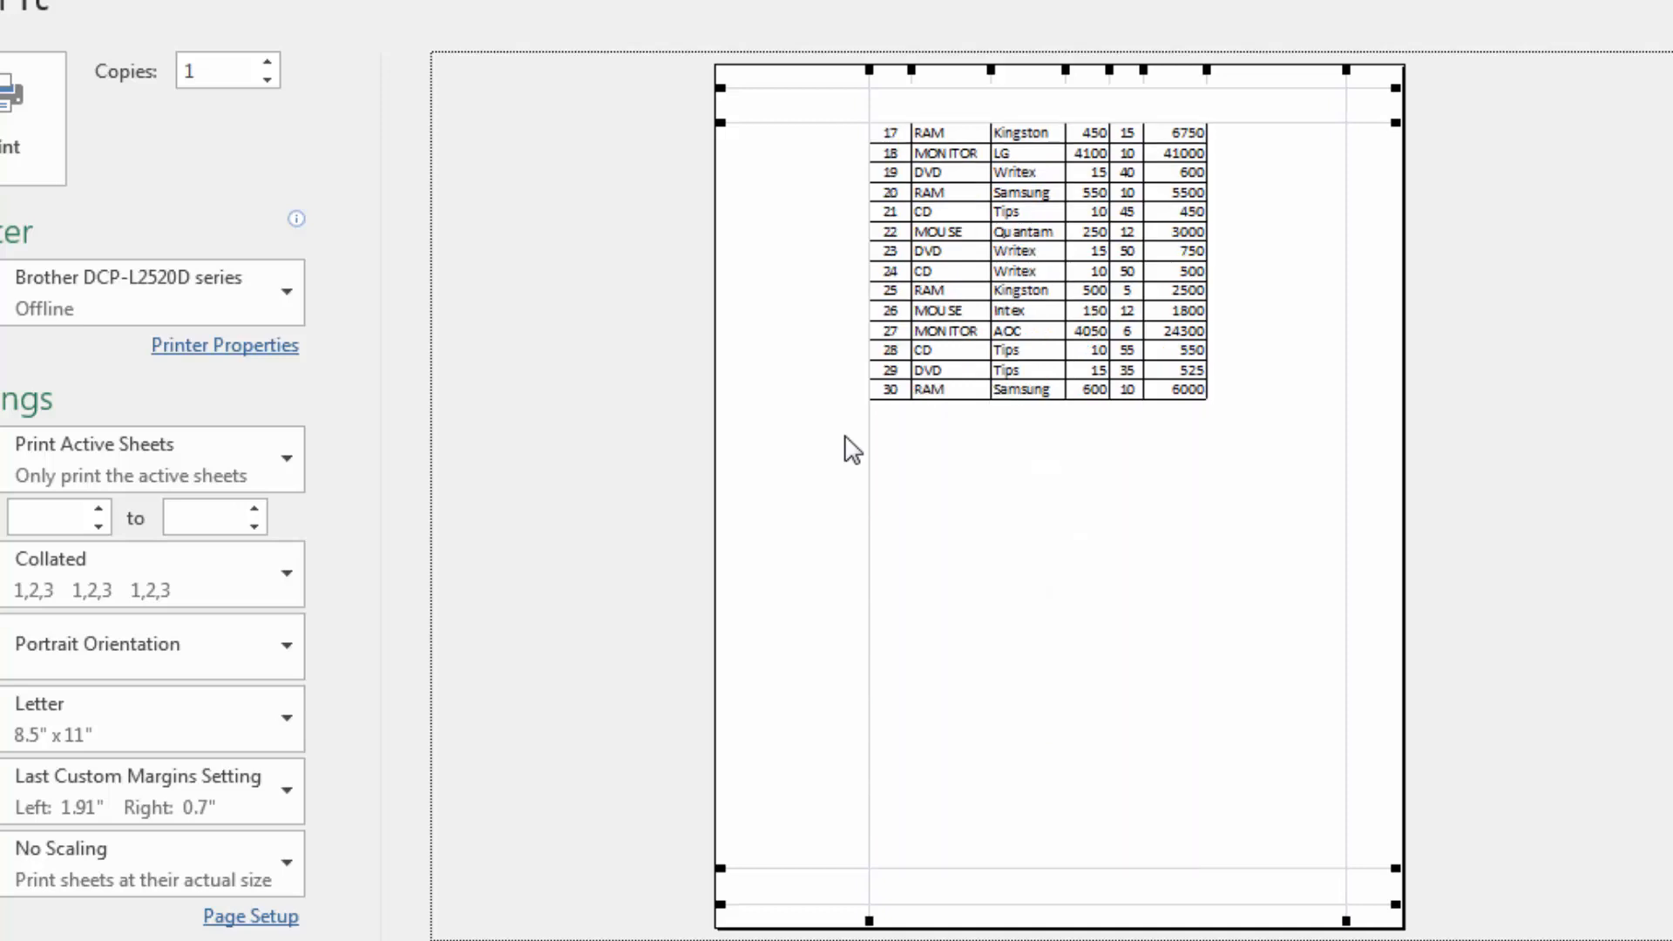
scroll(851, 448, "up", 1)
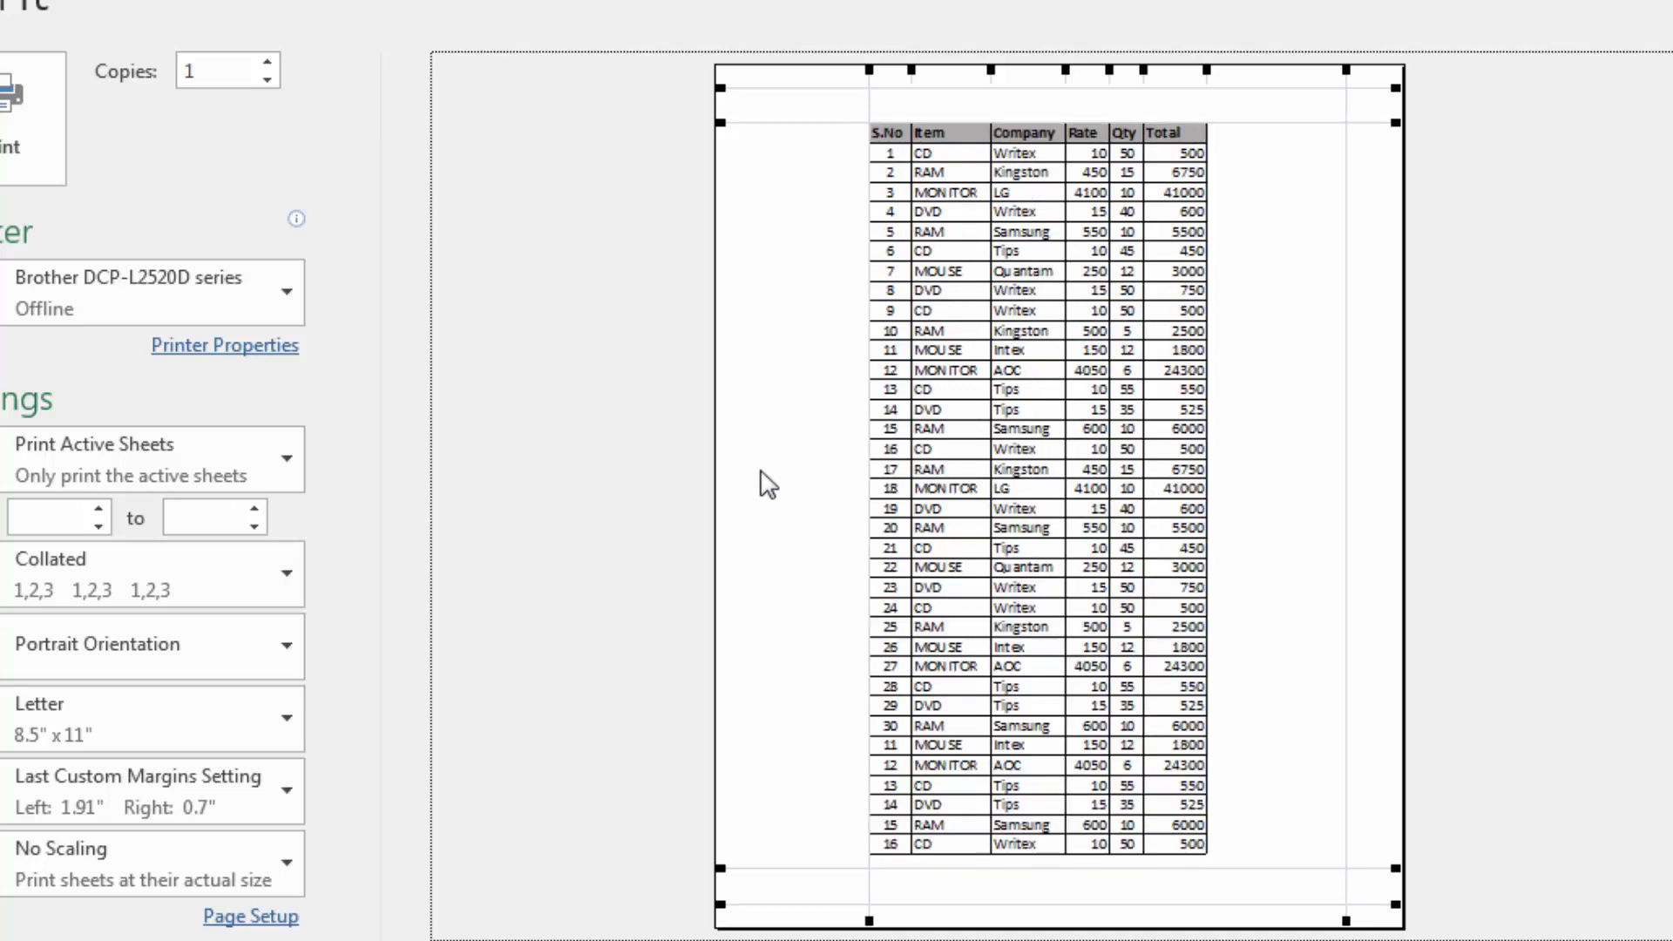
Check the print title settings in Page Setup from the print preview, cancel the dialog, and return to the worksheet
left_click(259, 916)
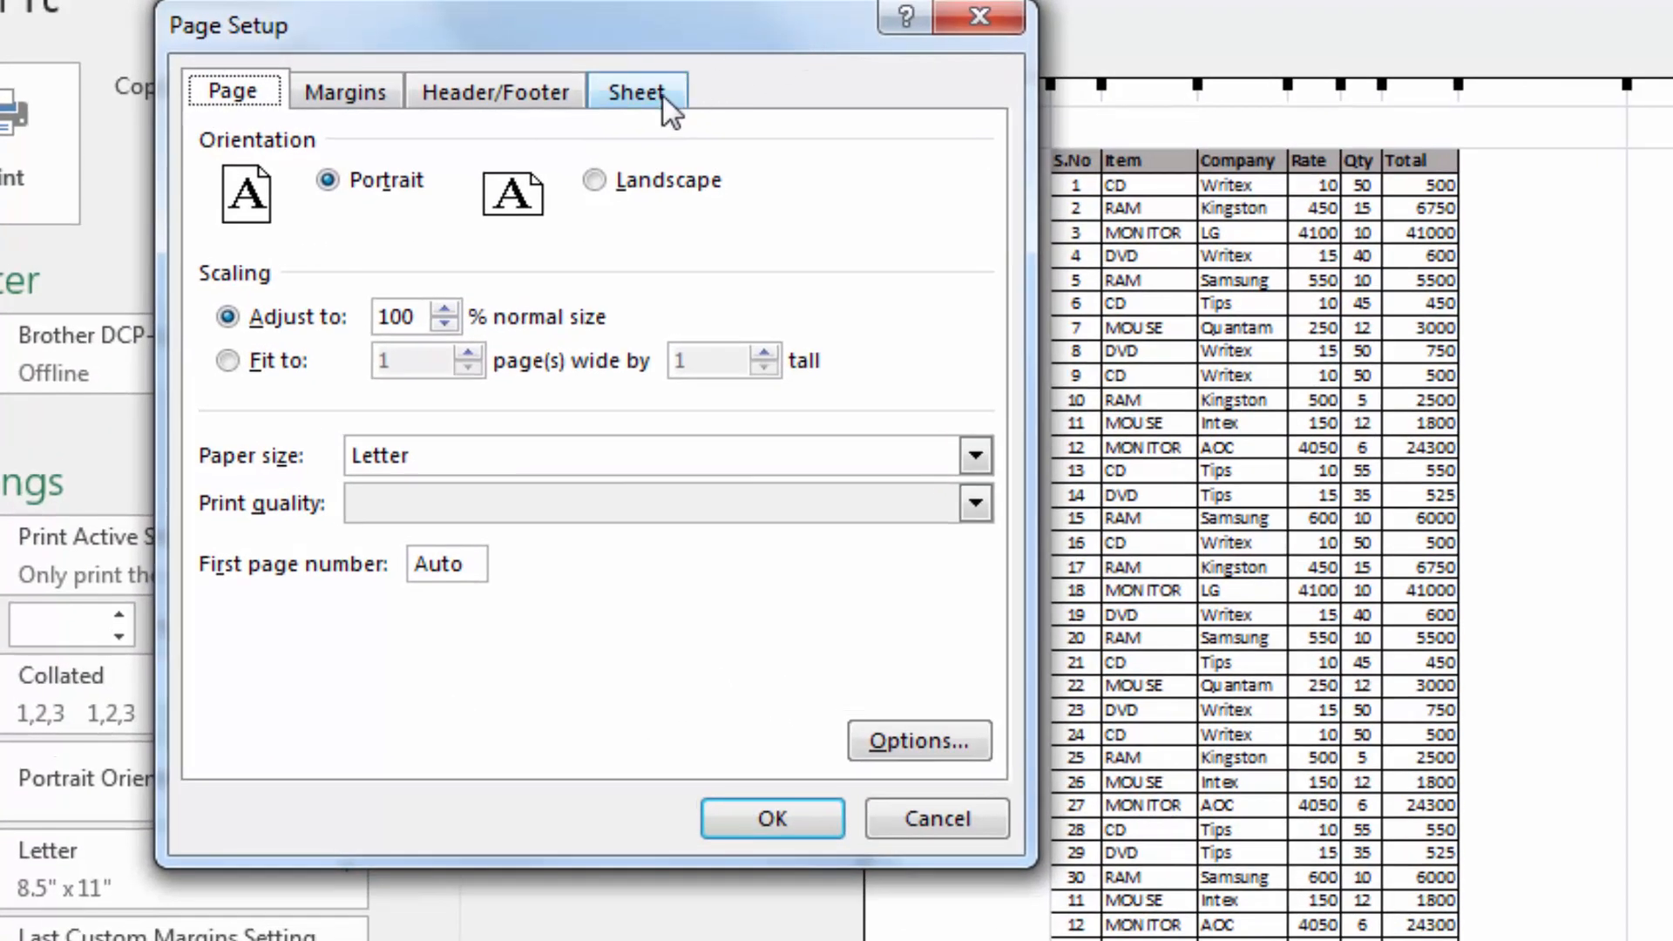
left_click(667, 105)
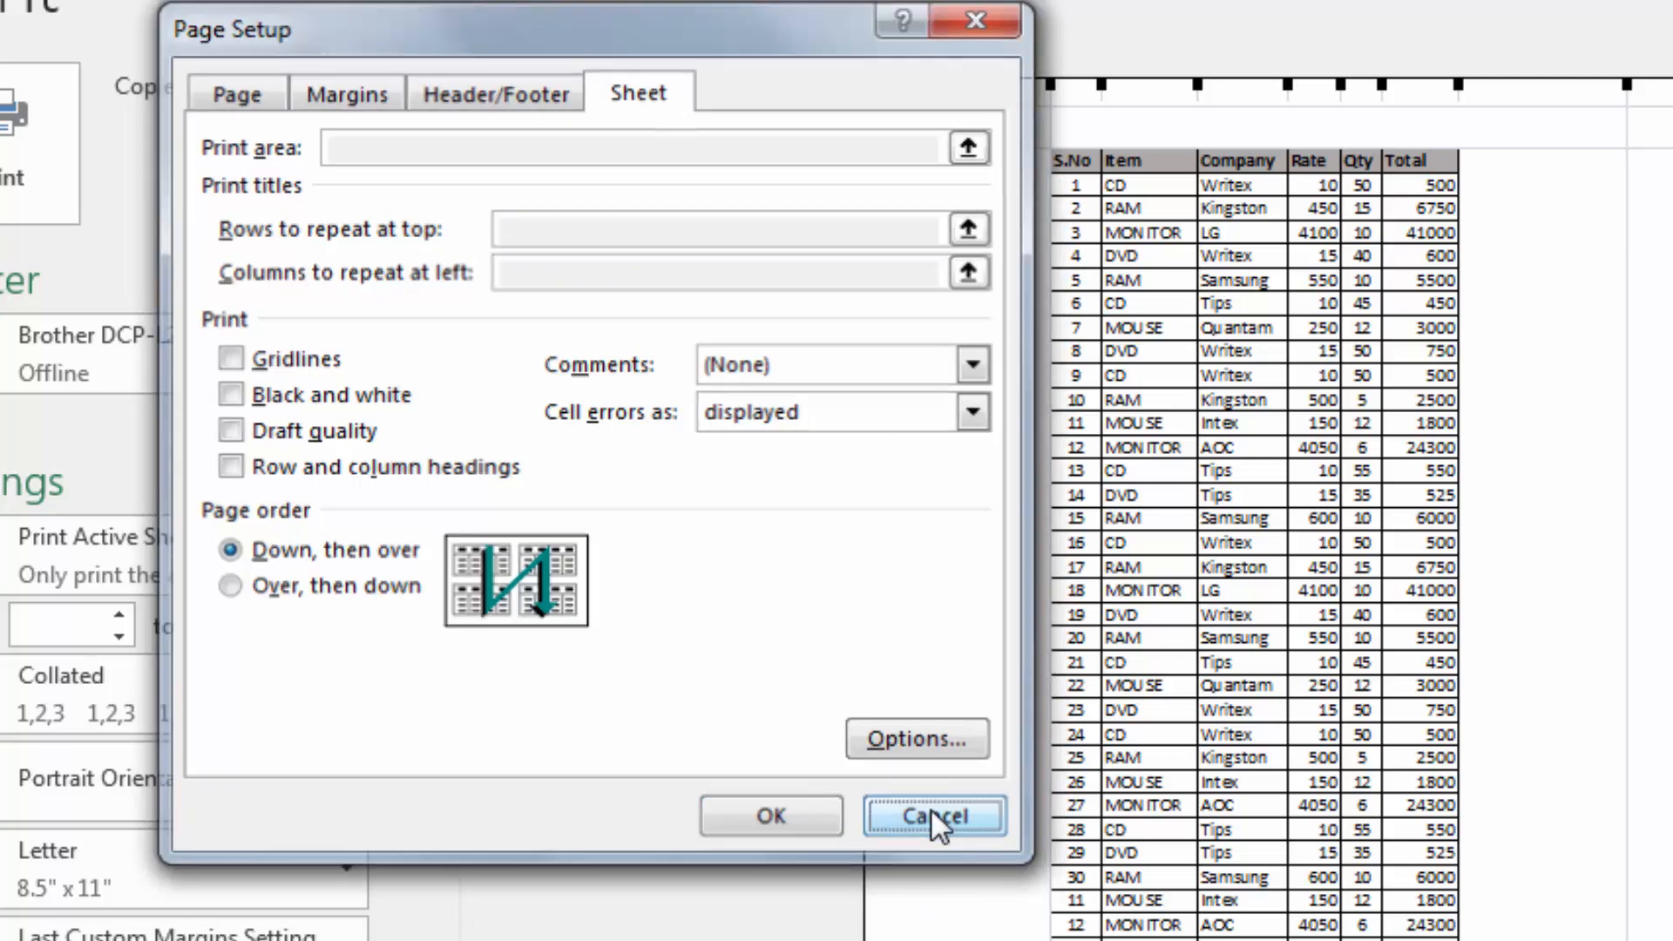
left_click(931, 811)
key("Escape")
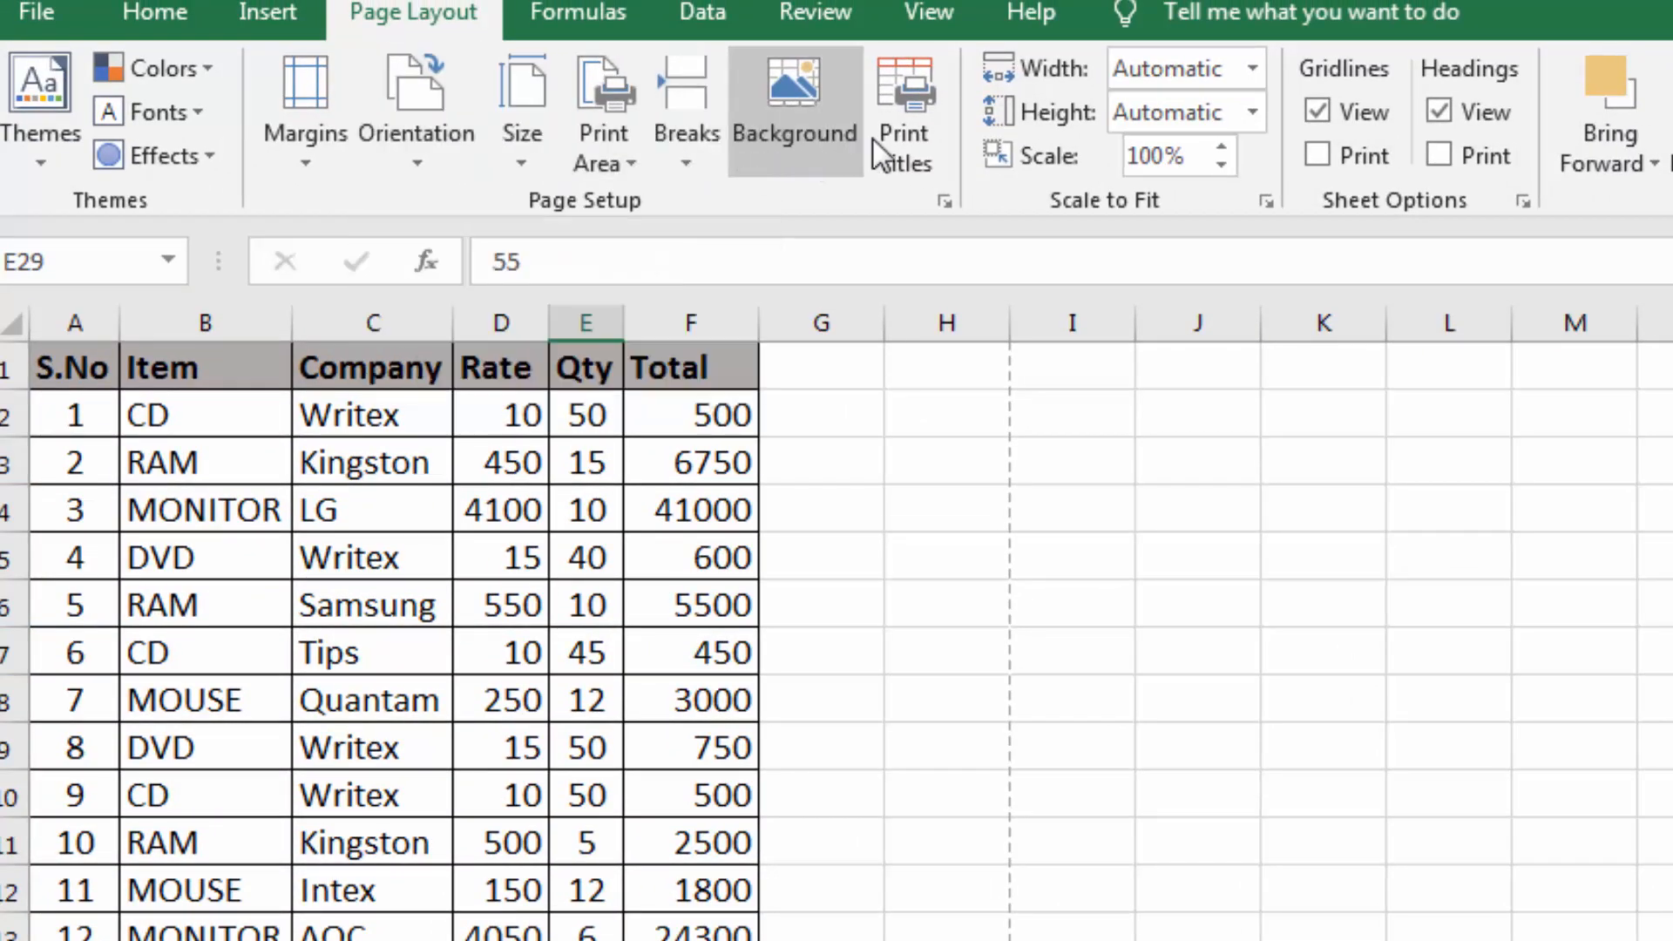
Set row 1 ($1:$1) as the print title row that repeats at the top of every page
left_click(911, 95)
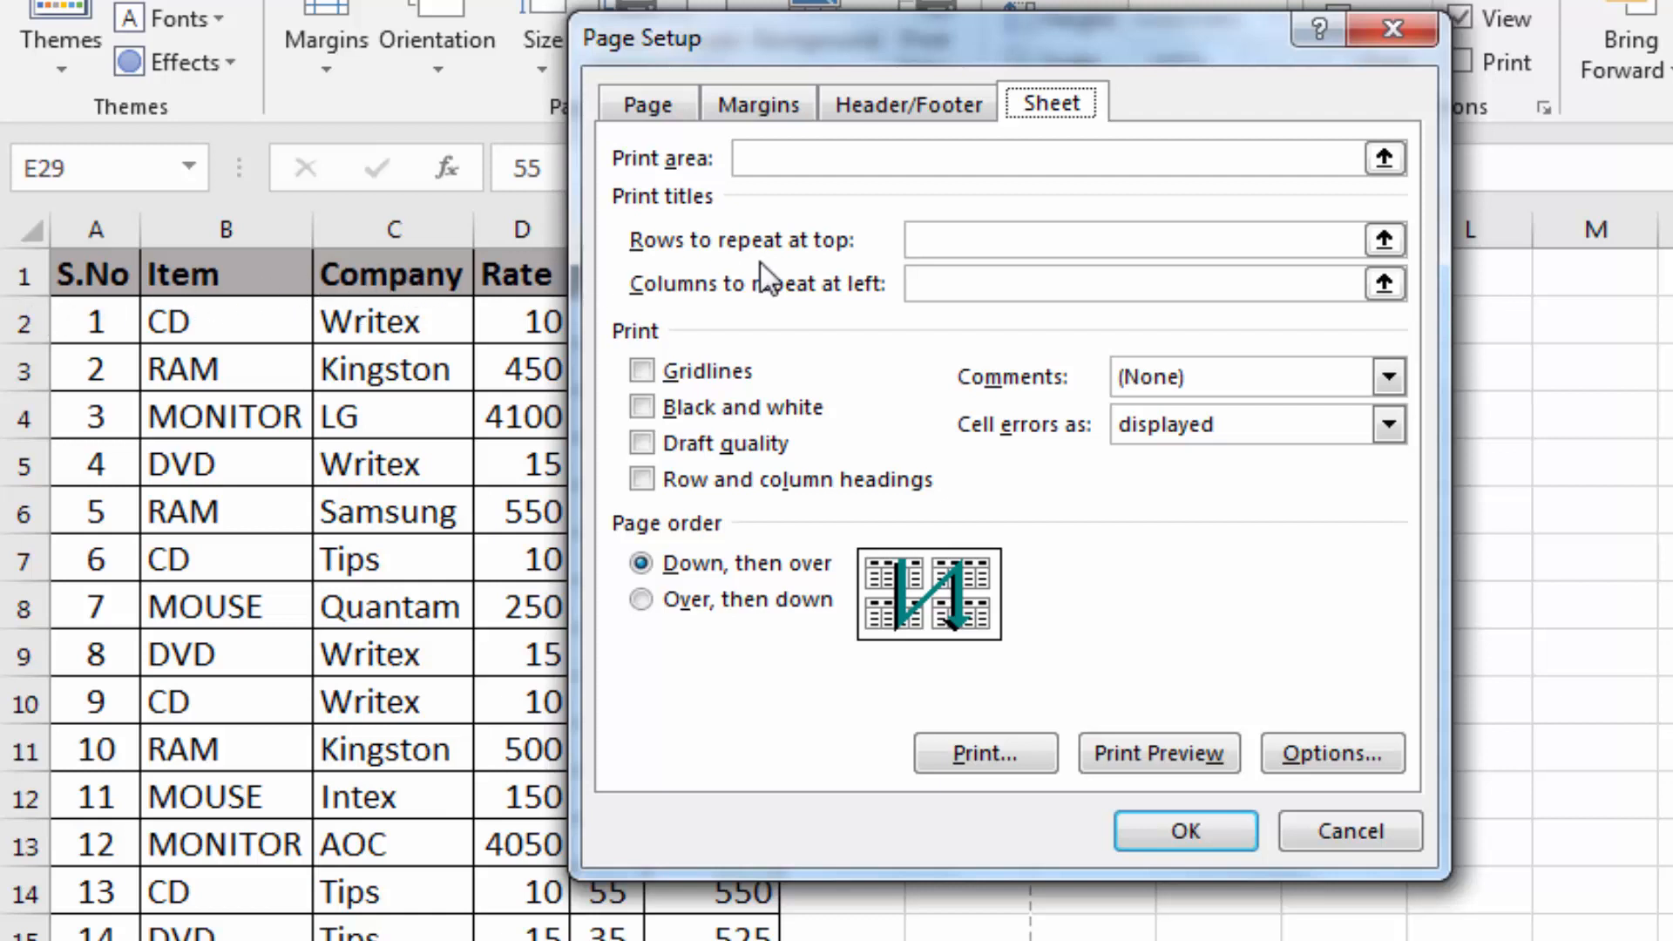
left_click(1384, 239)
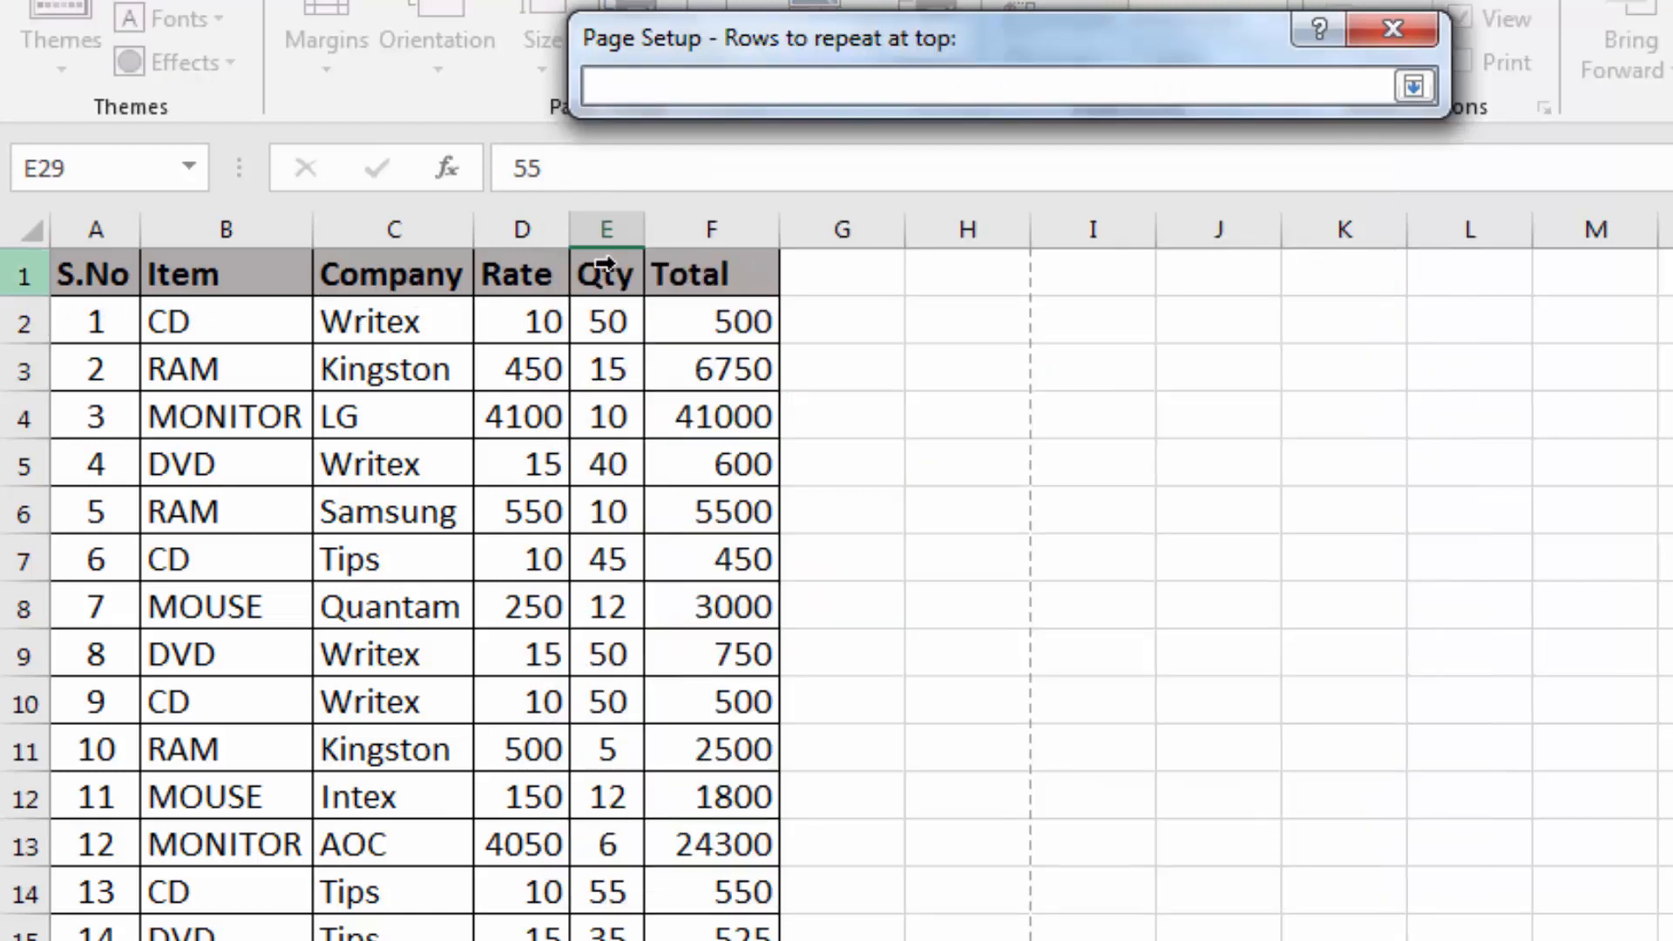
left_click(28, 278)
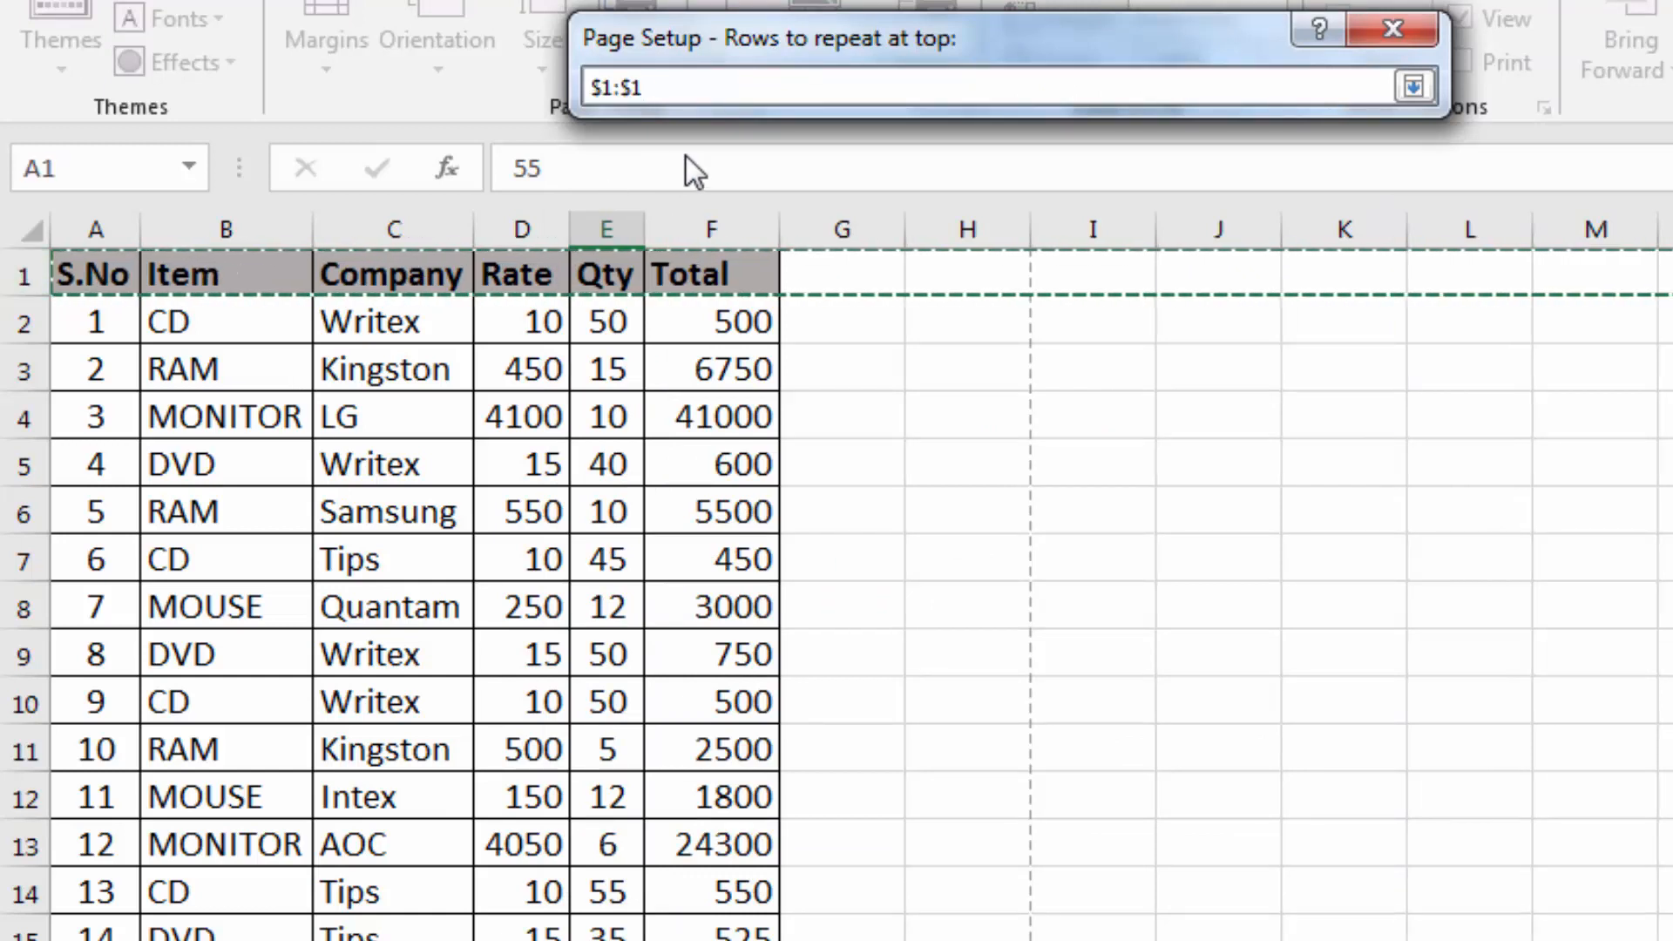
left_click(1413, 86)
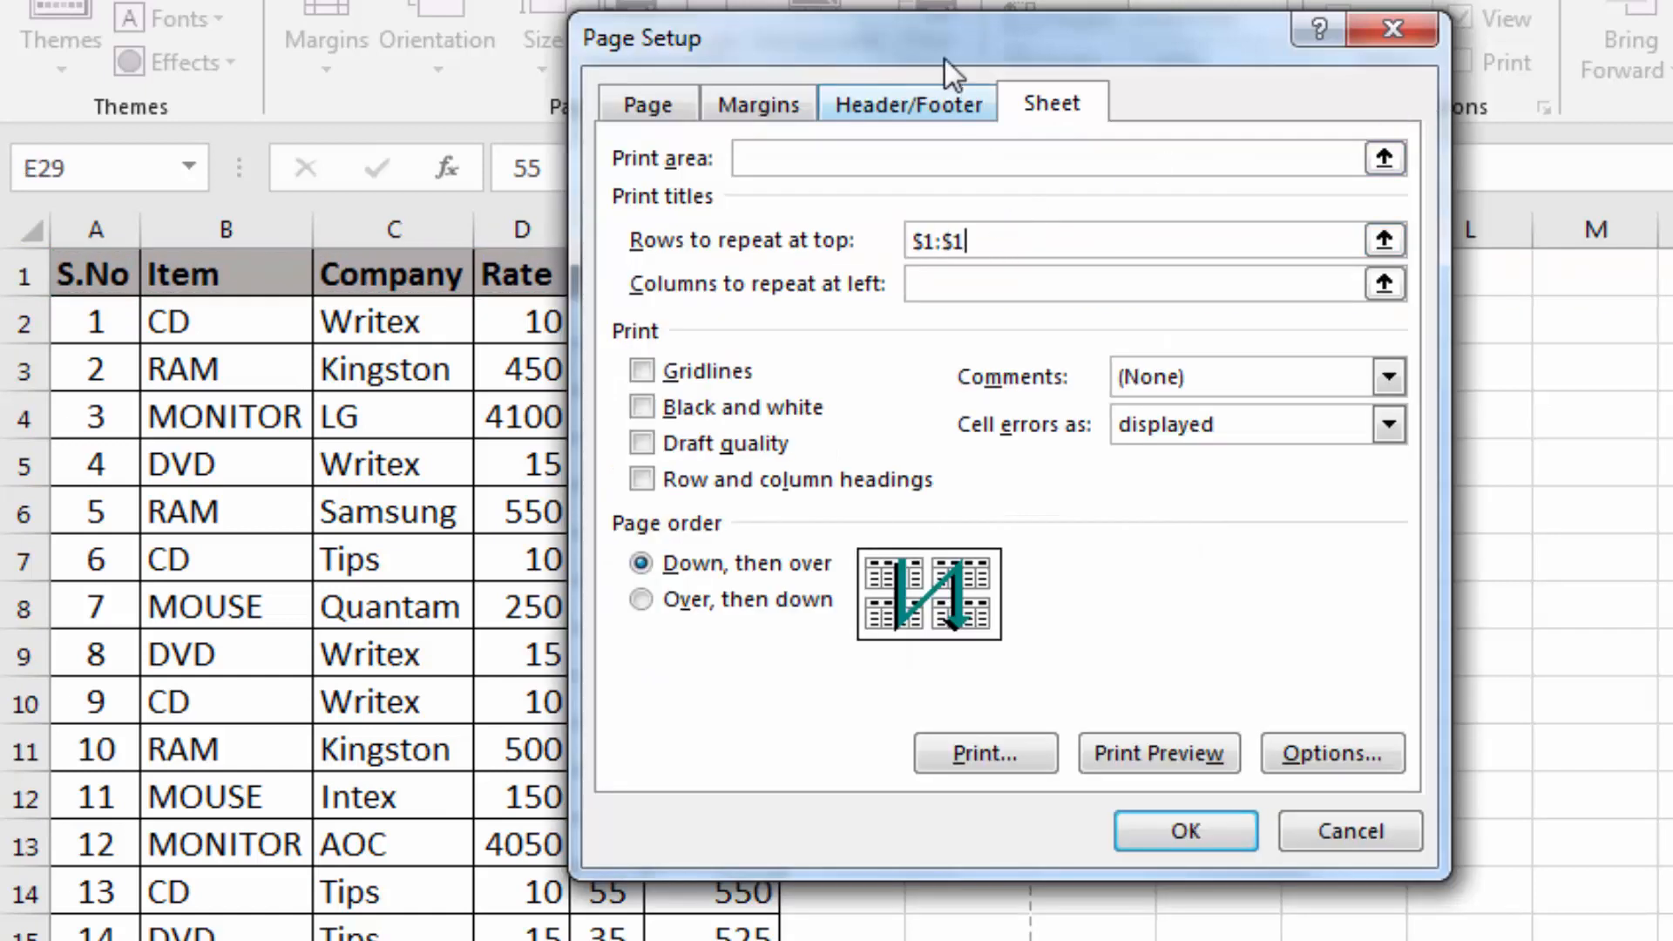
left_click_drag(944, 50, 1242, 741)
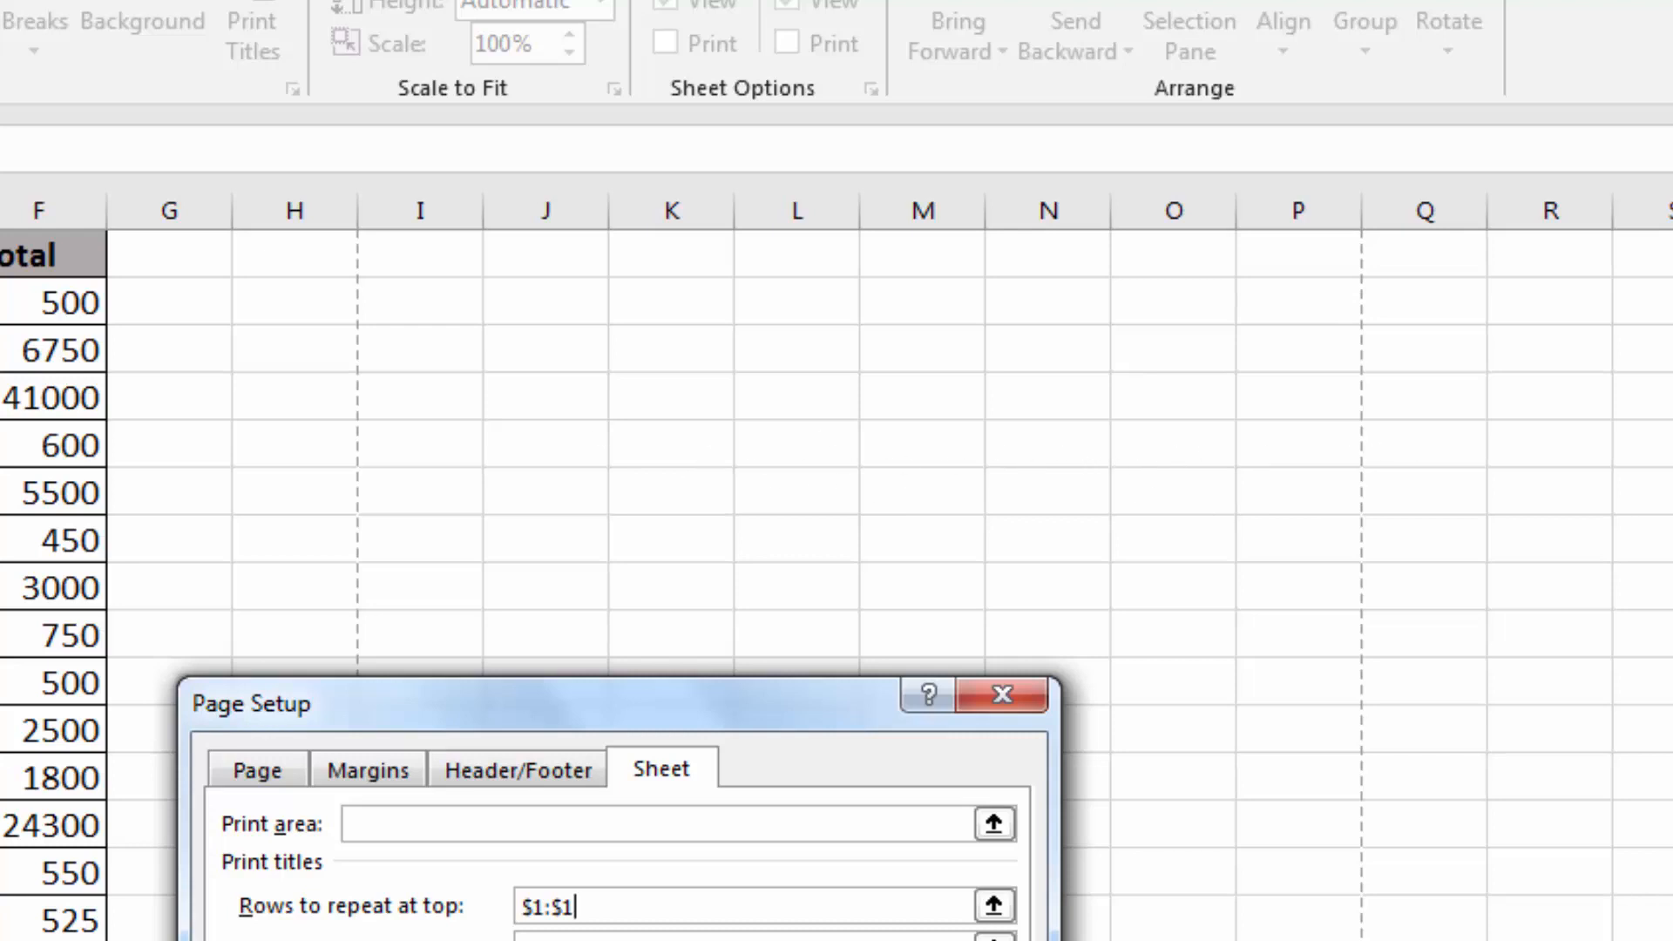
left_click_drag(409, 709, 379, 101)
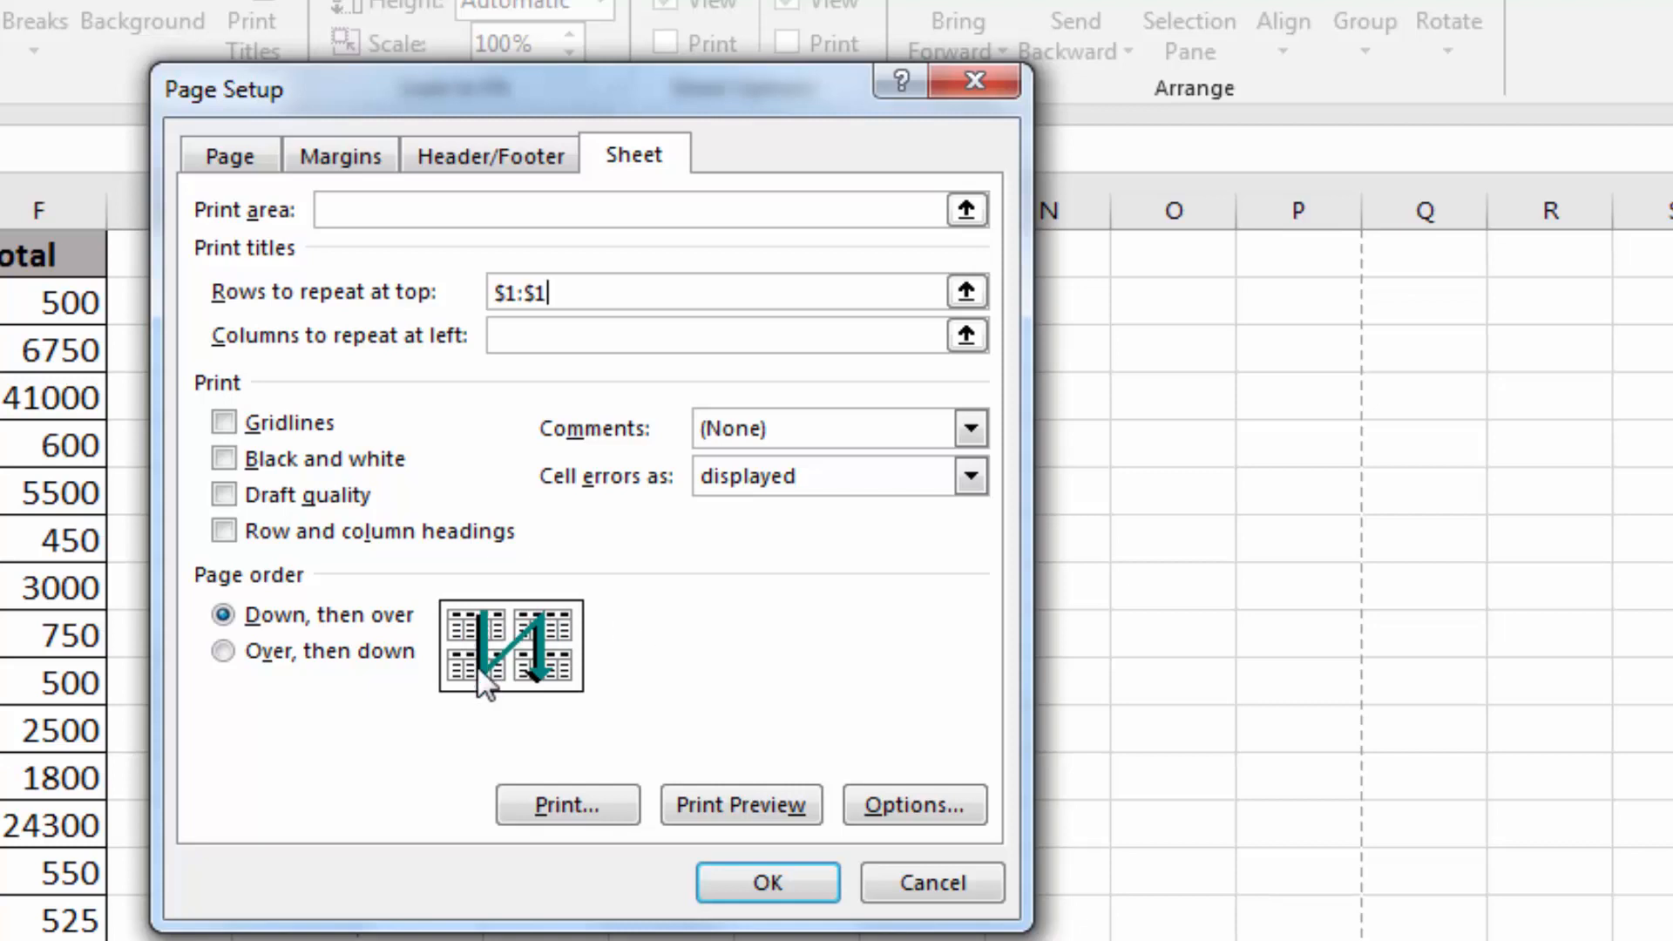
Try the page order and Gridlines print options, keep "Down, then over" without gridlines, and apply the Page Setup
left_click(223, 654)
left_click(223, 615)
left_click(223, 424)
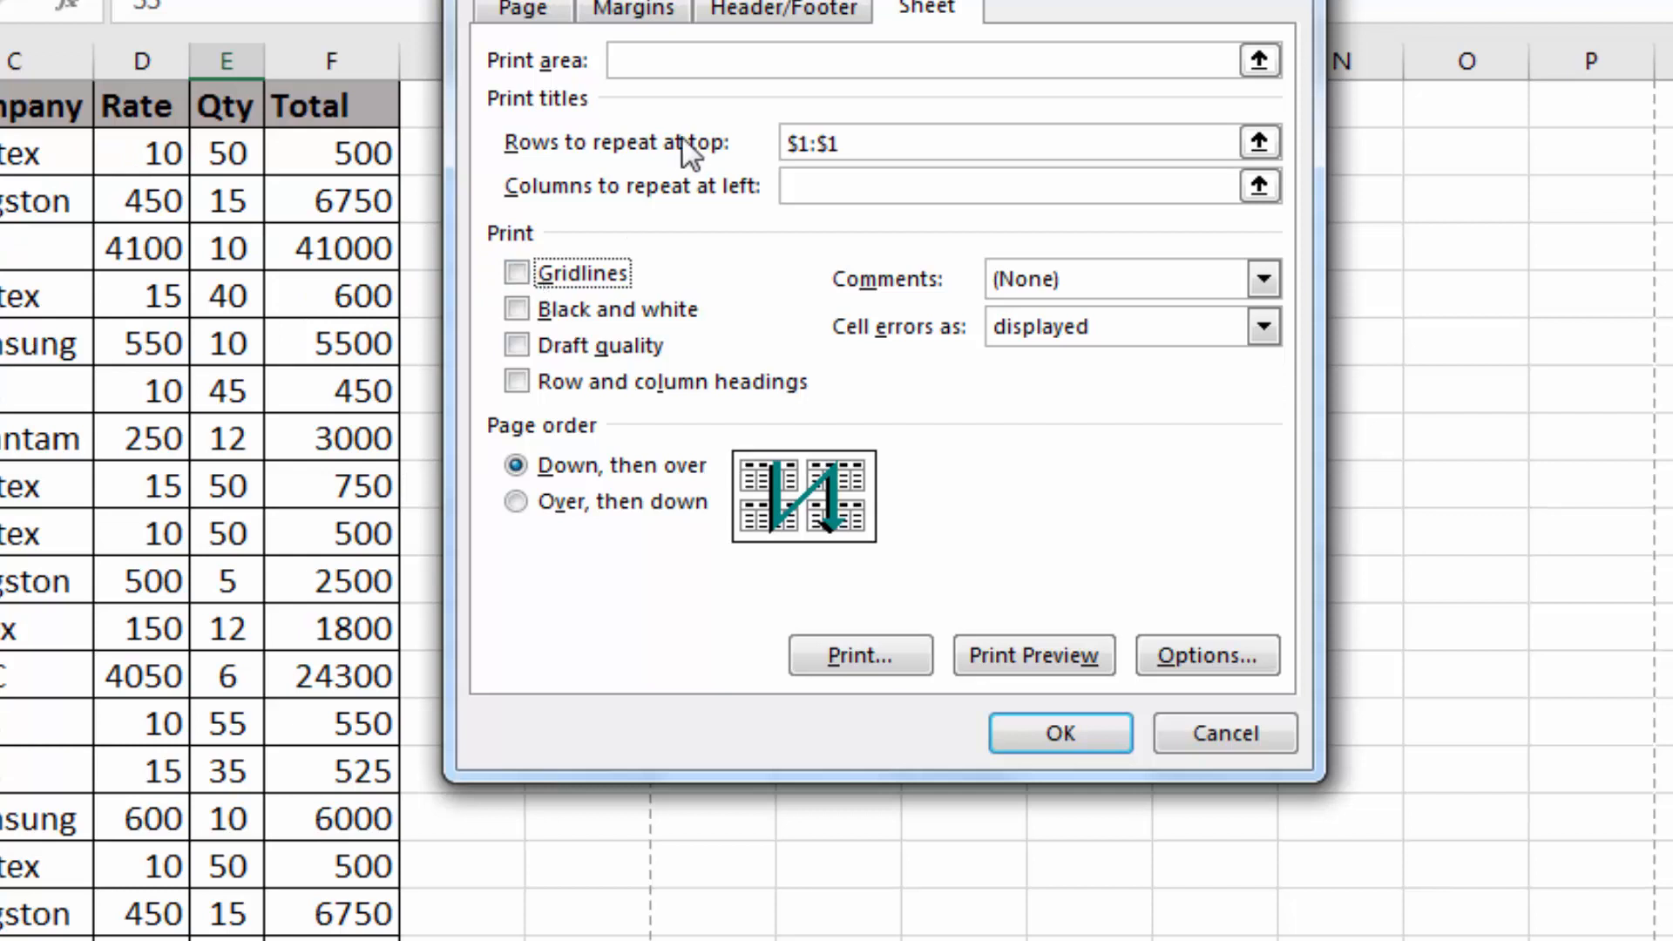
left_click(1045, 723)
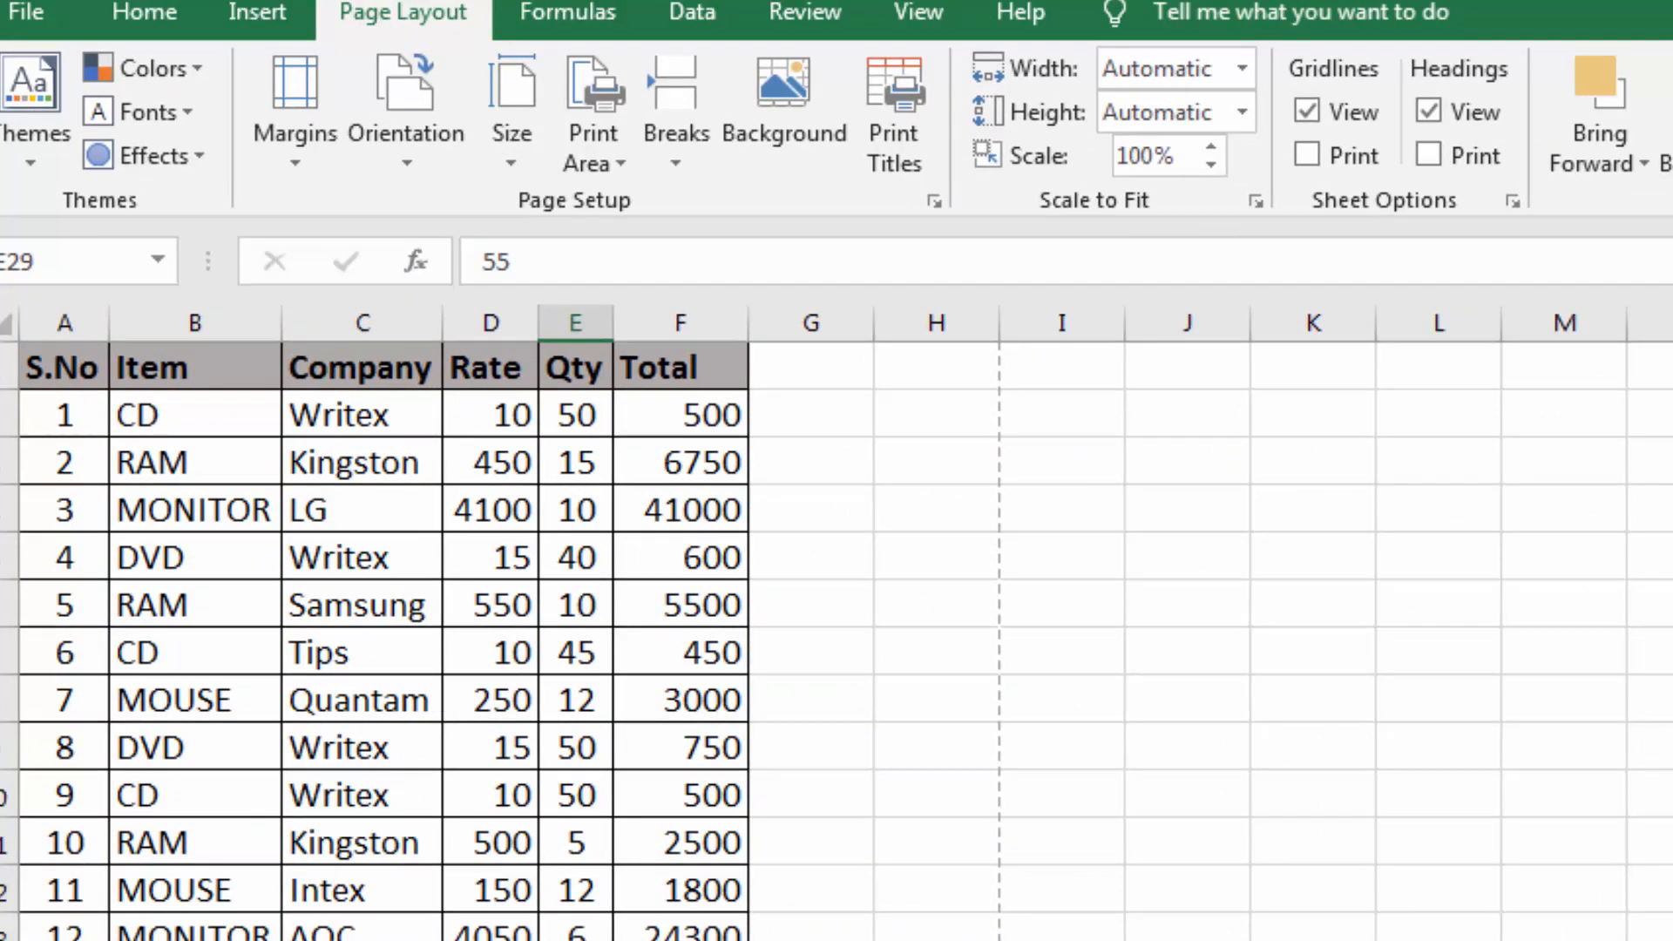
Preview both print pages to check for the repeated heading row, and return to the worksheet
key("ctrl+p")
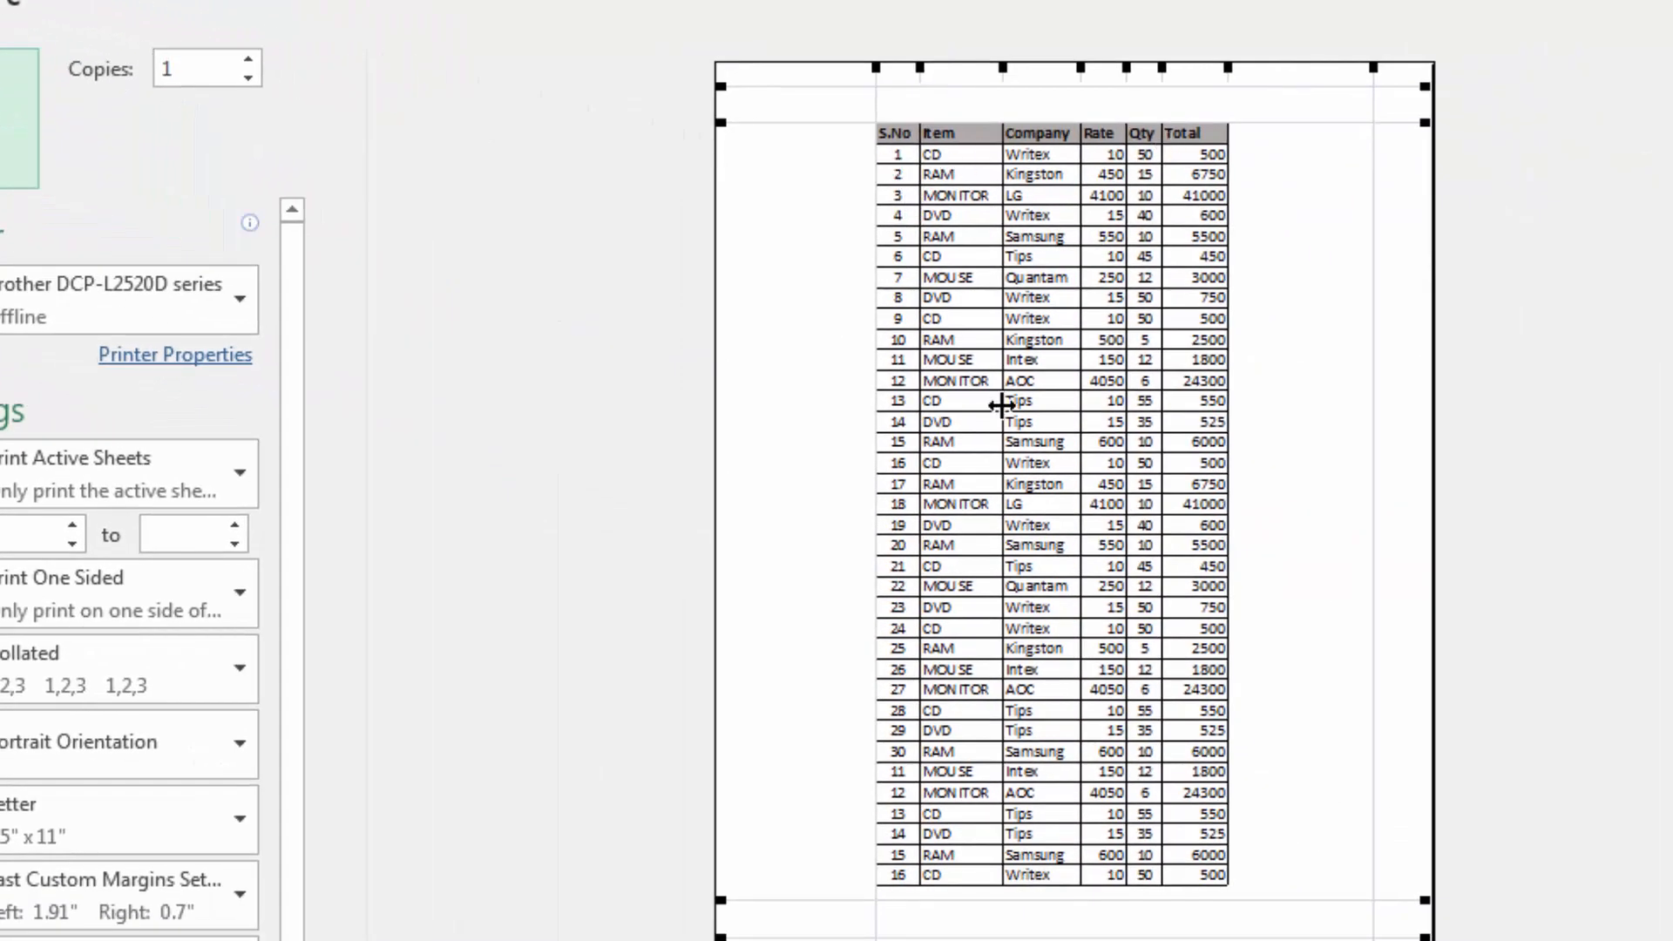
scroll(1002, 403, "down", 1)
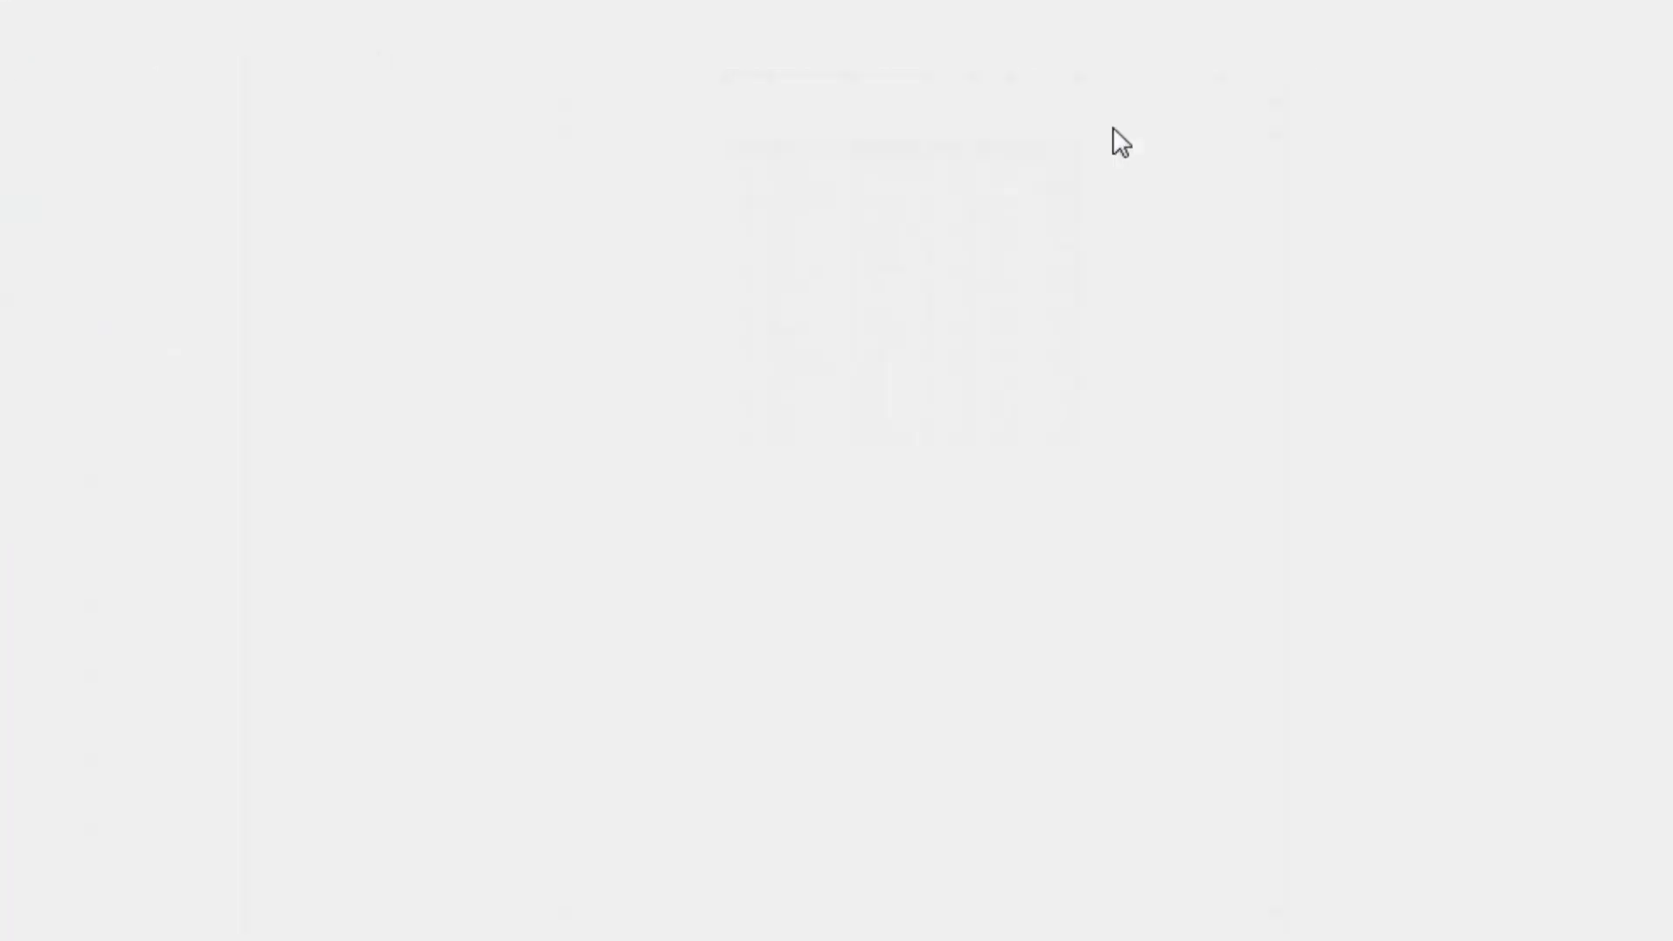
key("Escape")
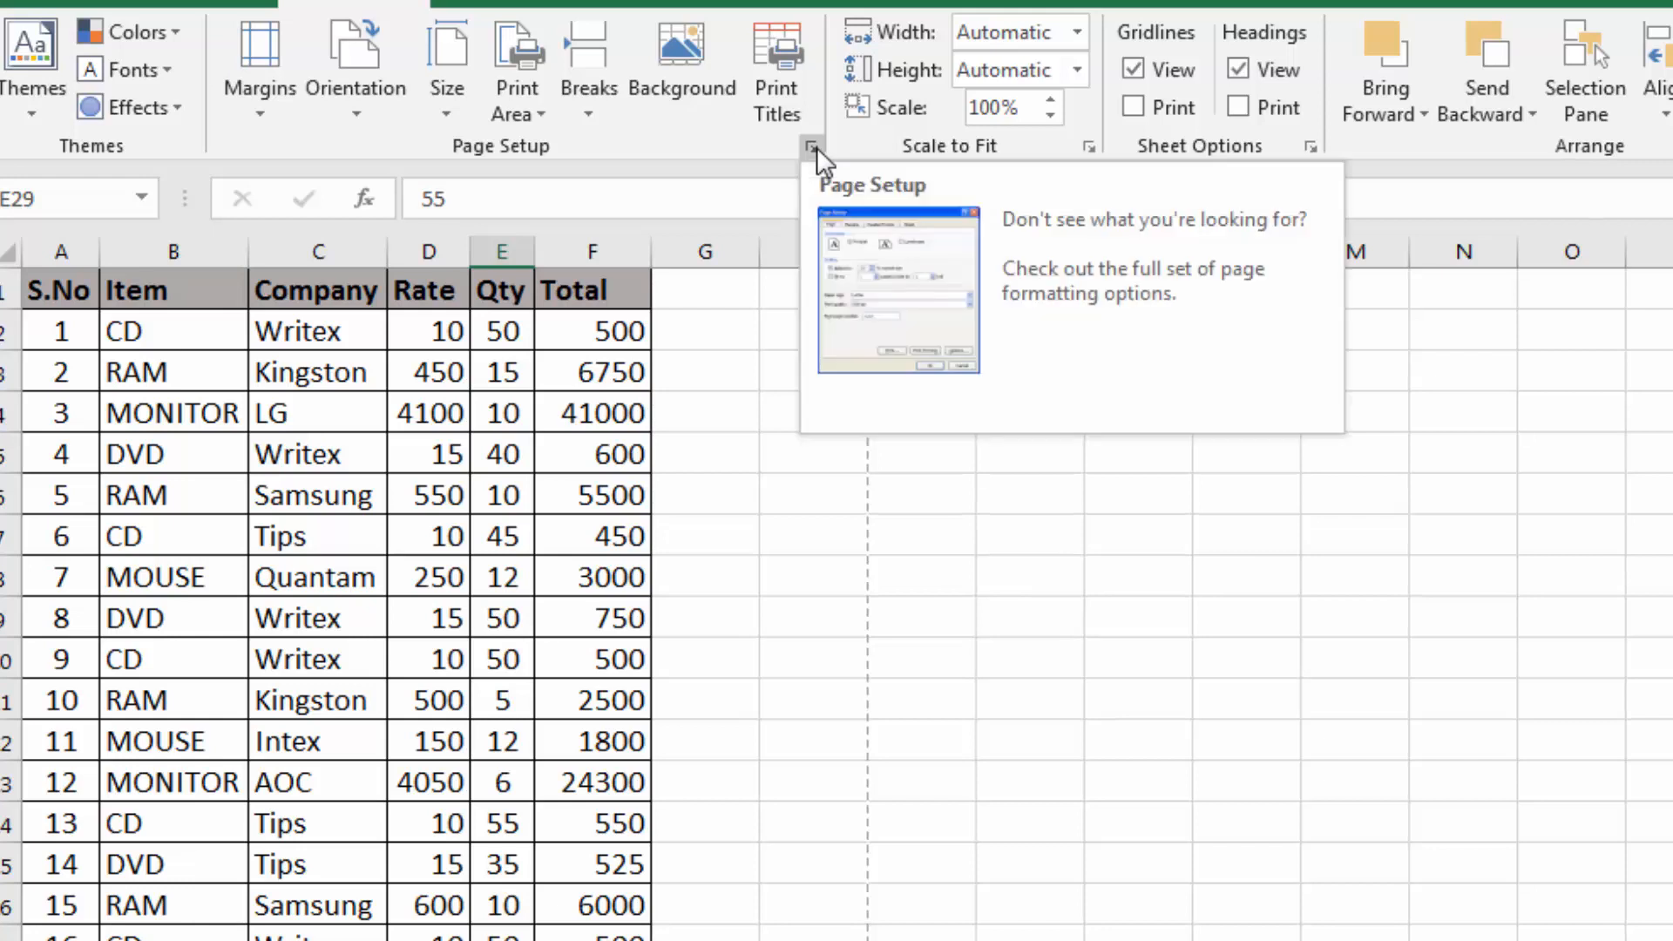
Open the header and footer settings in Page Setup and browse the preset headers without choosing one
left_click(812, 150)
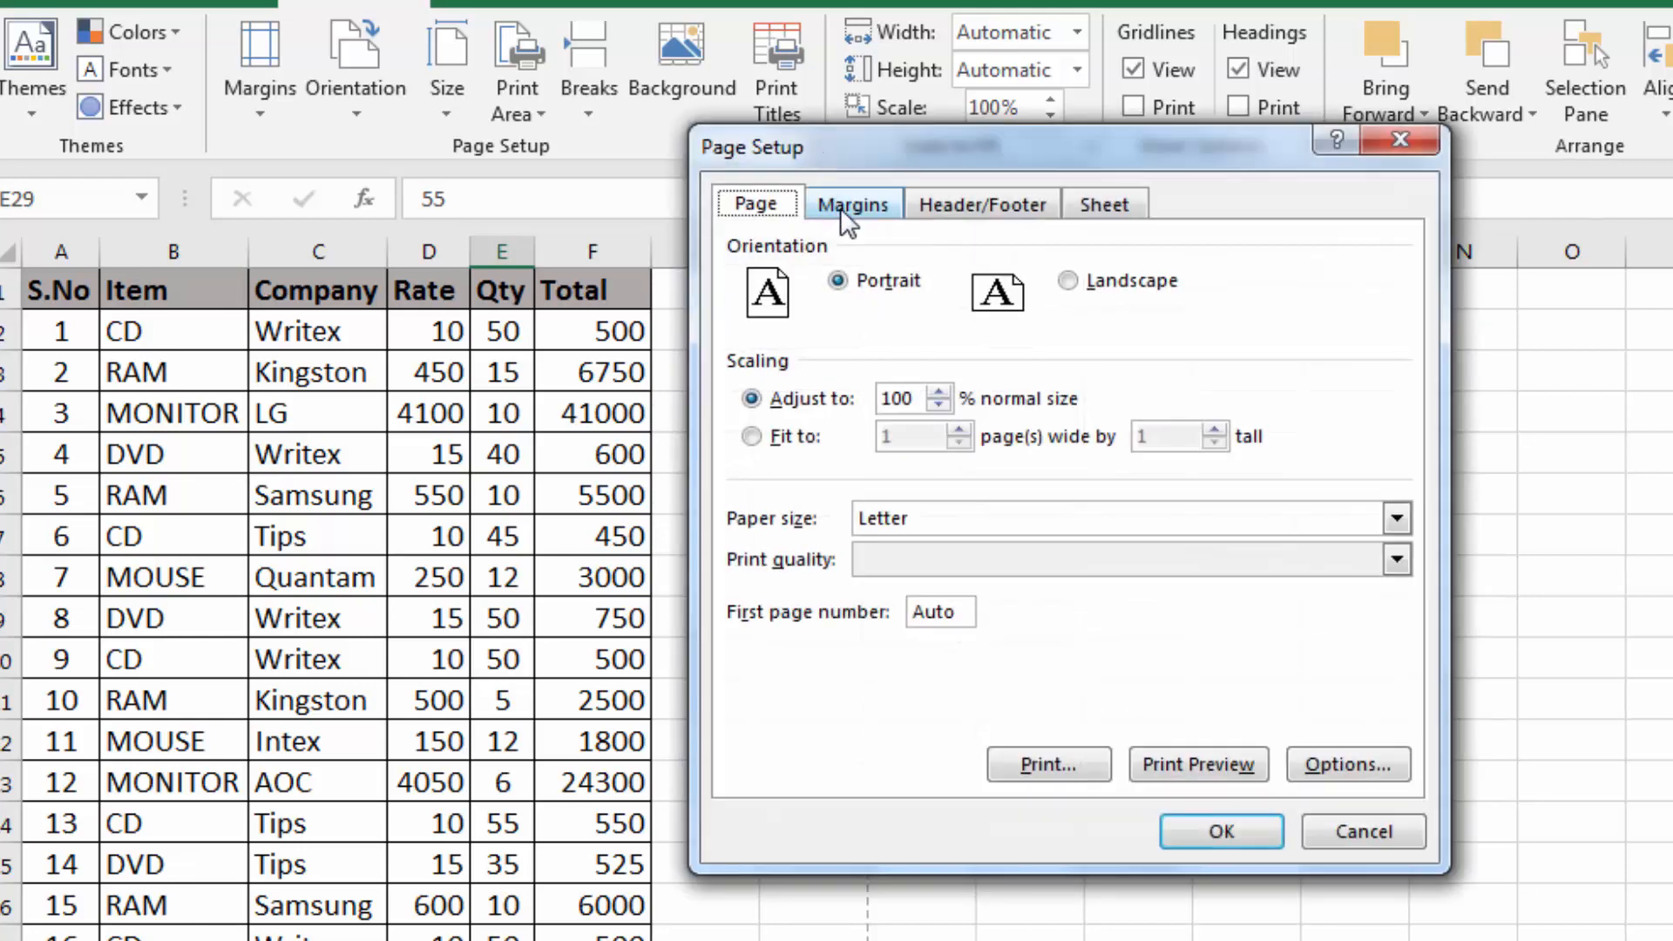
left_click(992, 209)
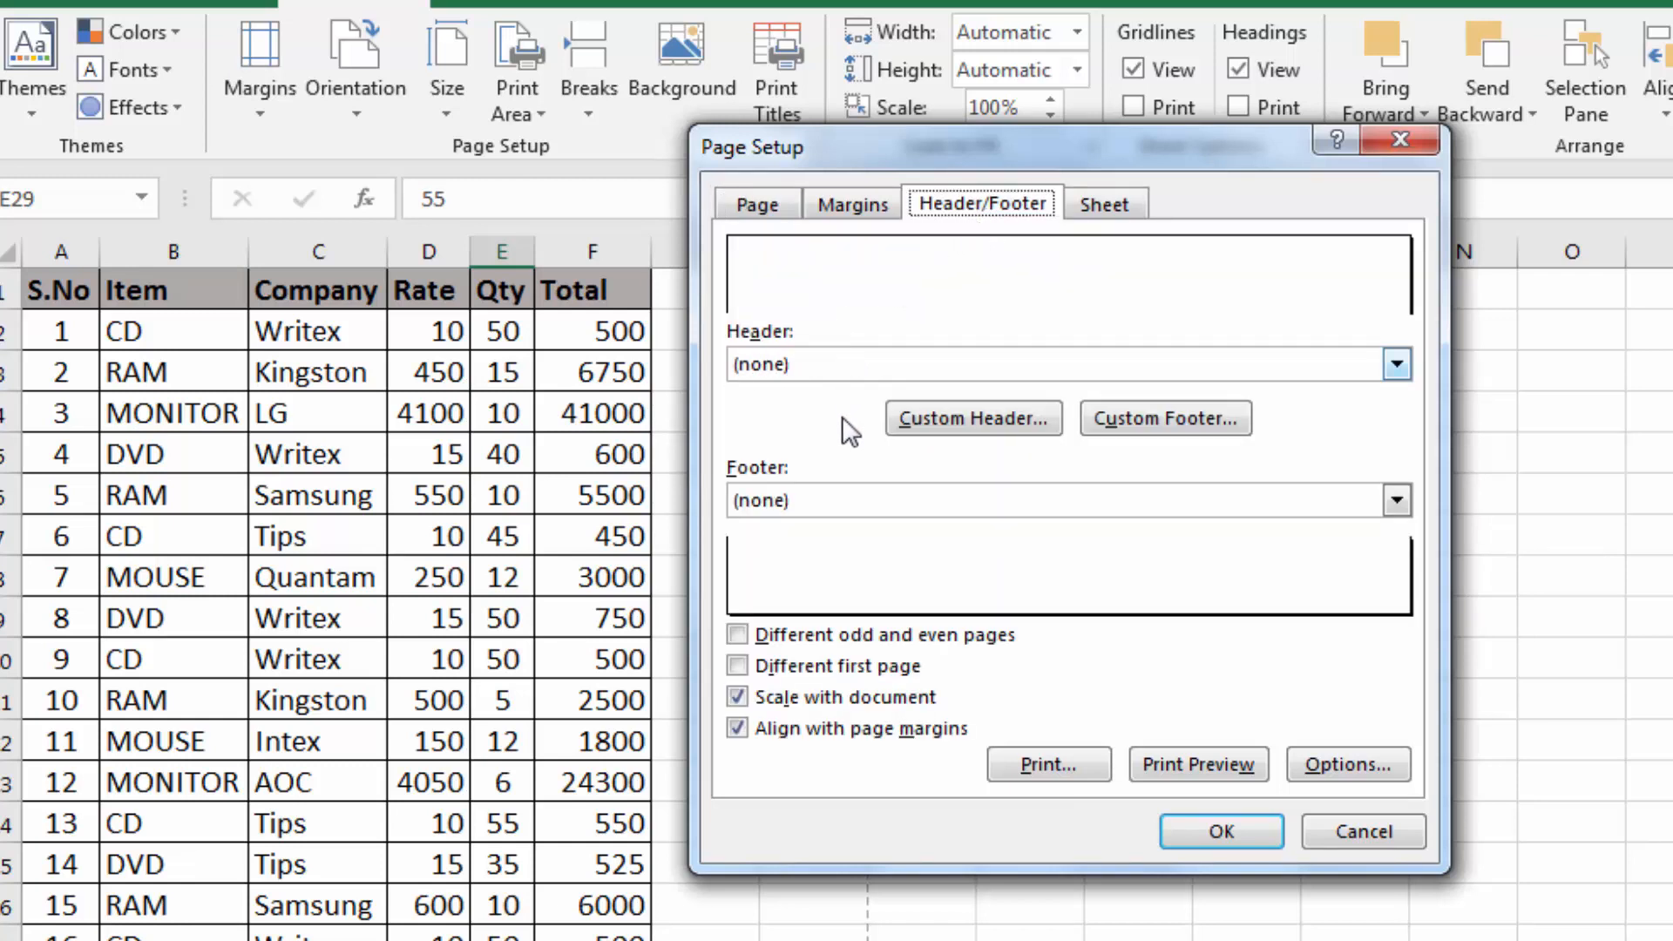
left_click(983, 368)
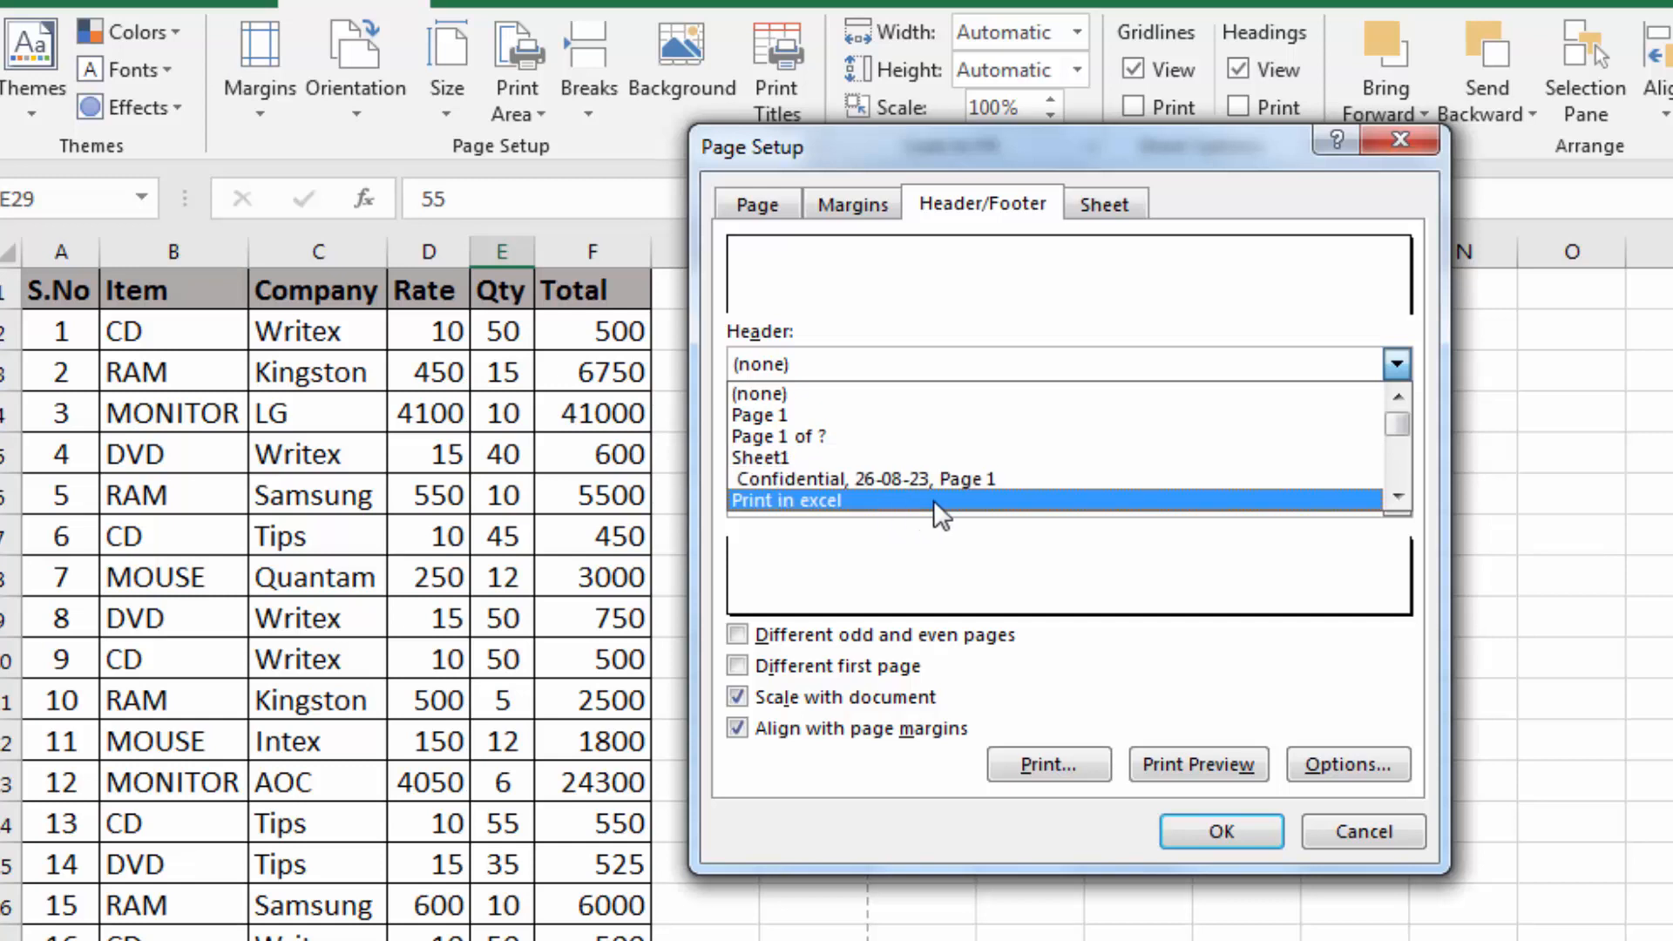
left_click(1397, 497)
left_click(1397, 497)
left_click(1397, 497)
left_click(1396, 498)
left_click(1396, 497)
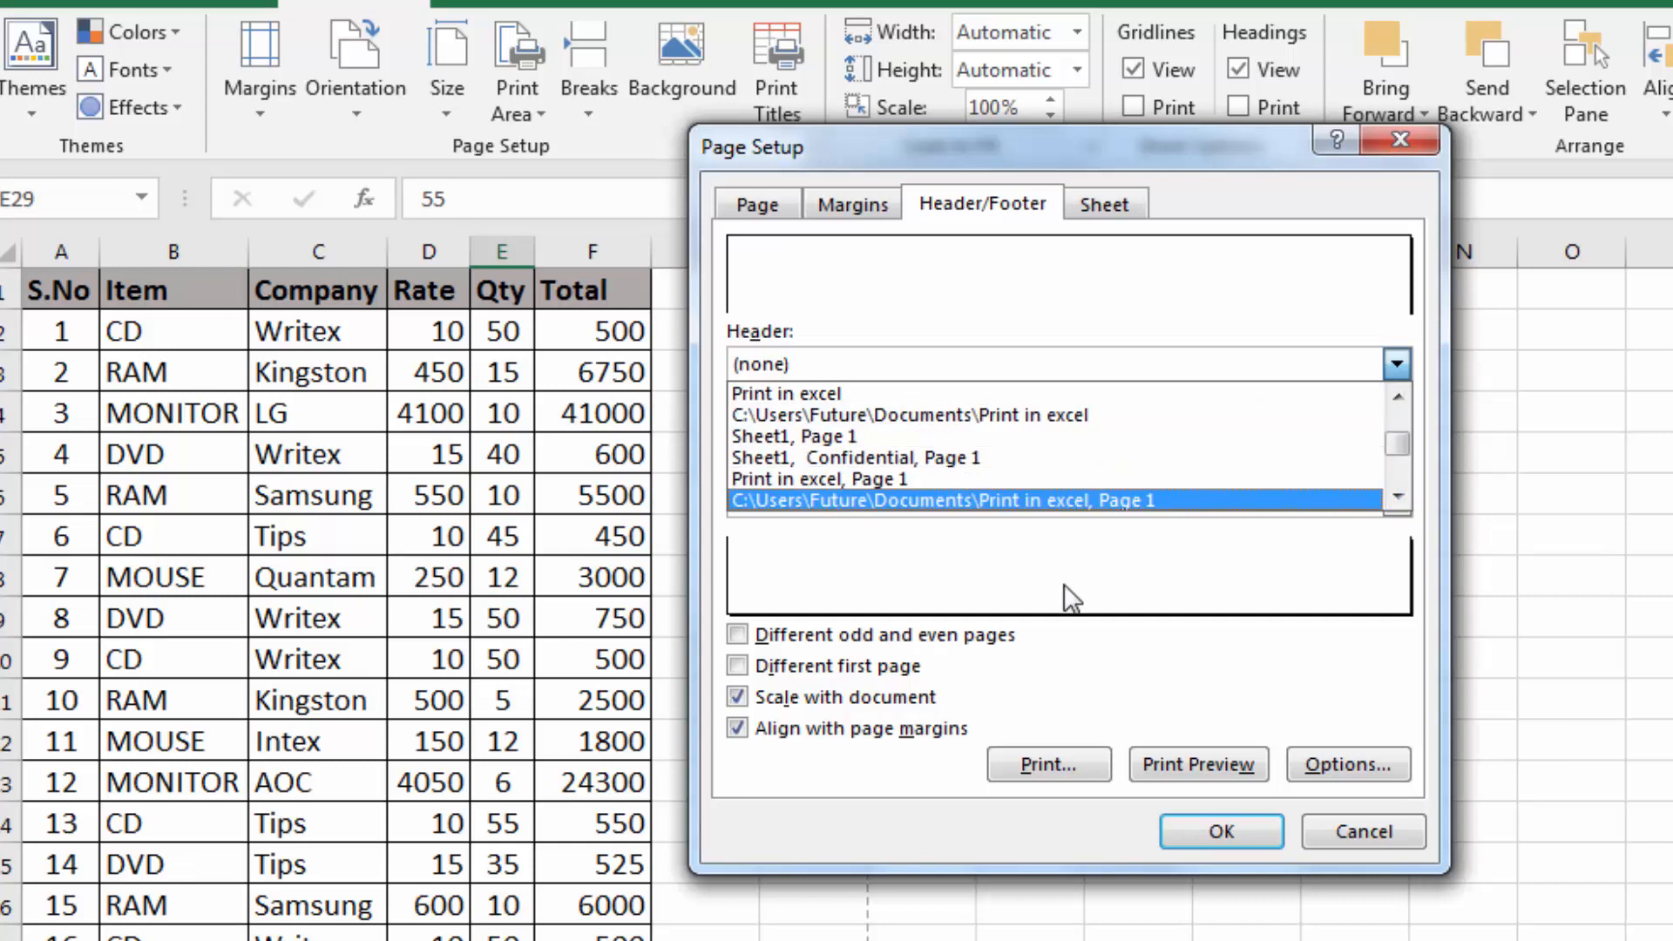
left_click(1068, 598)
Set the page footer to the preset "Page 1 of ?" and apply the Page Setup
left_click(963, 501)
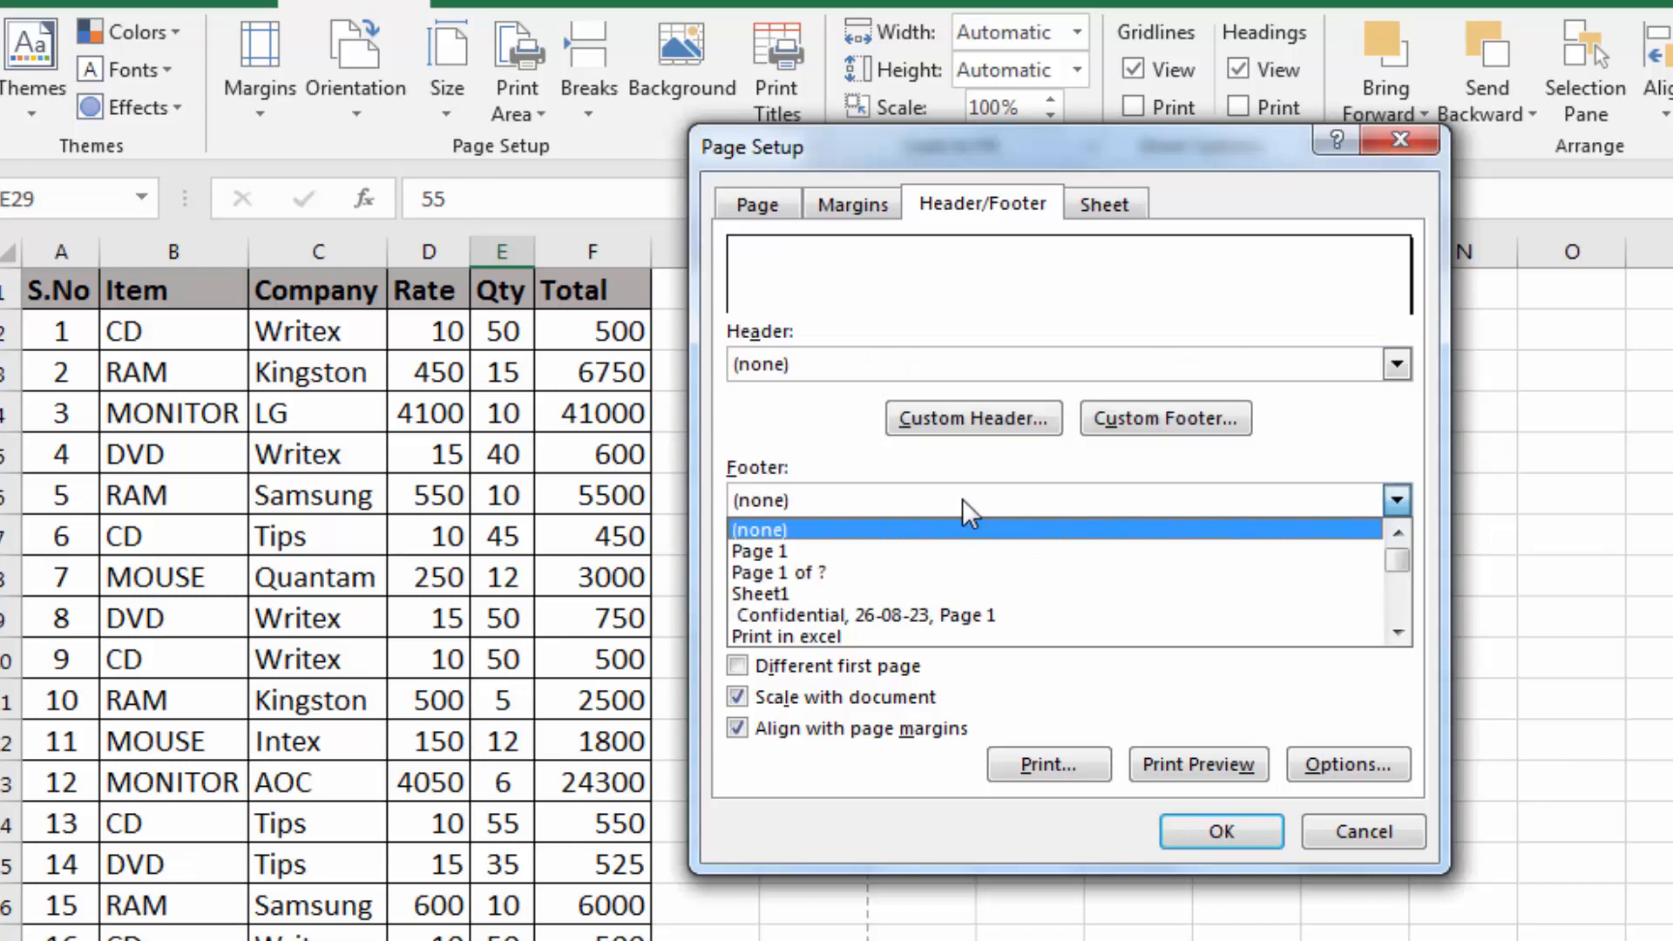
left_click(964, 572)
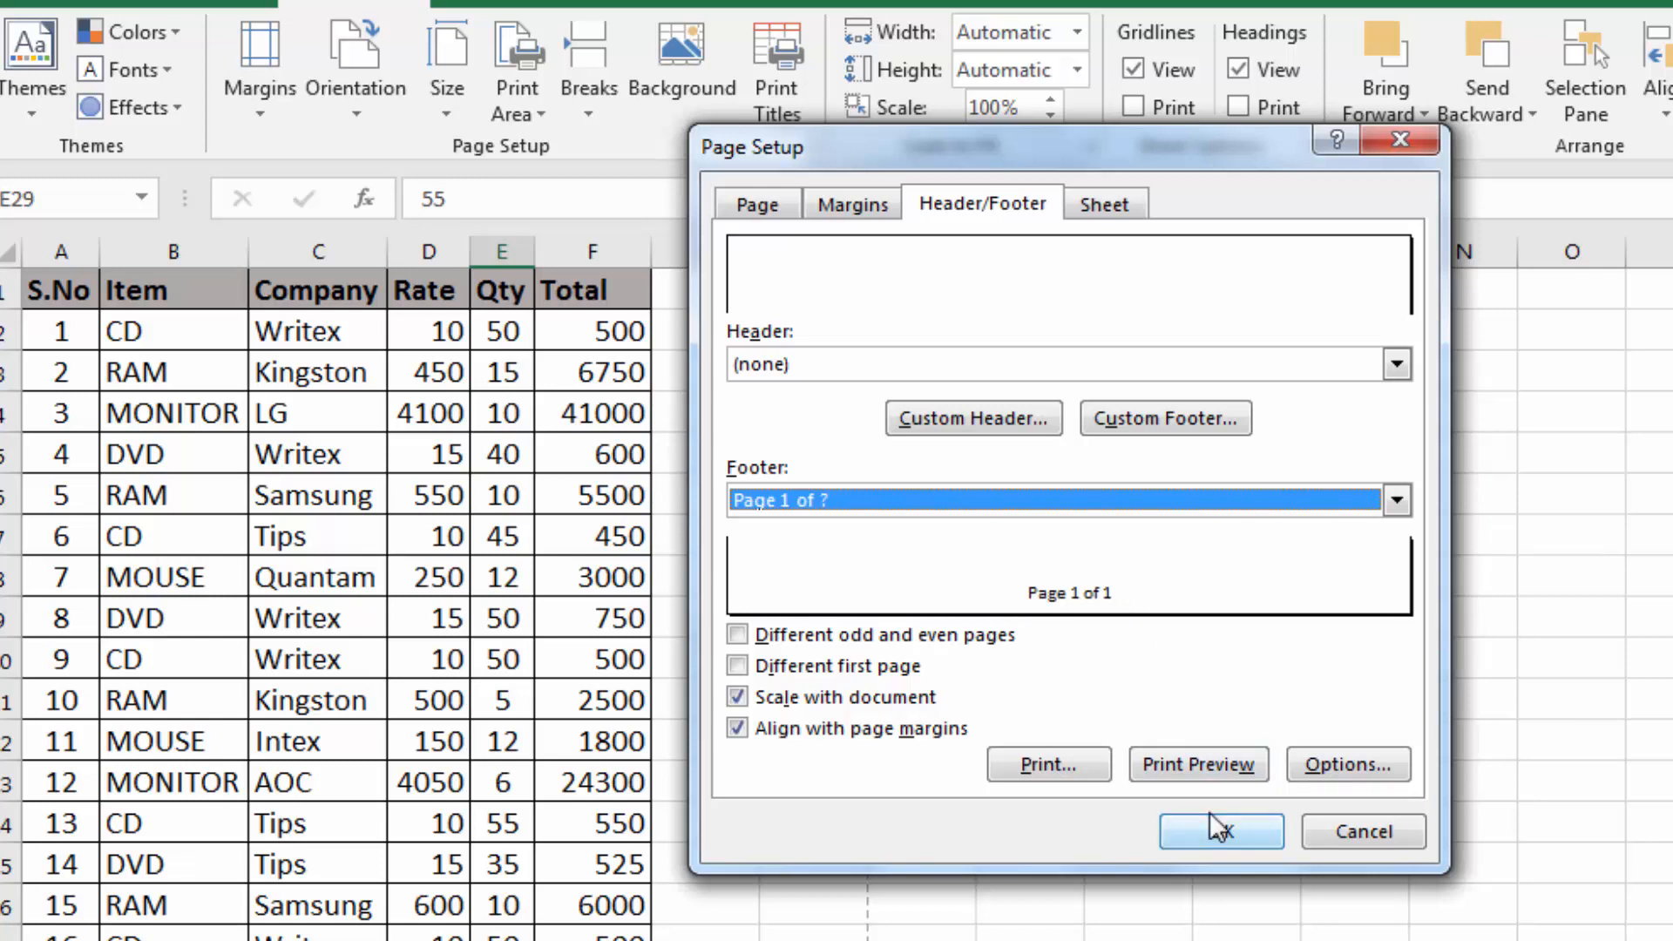
left_click(1220, 831)
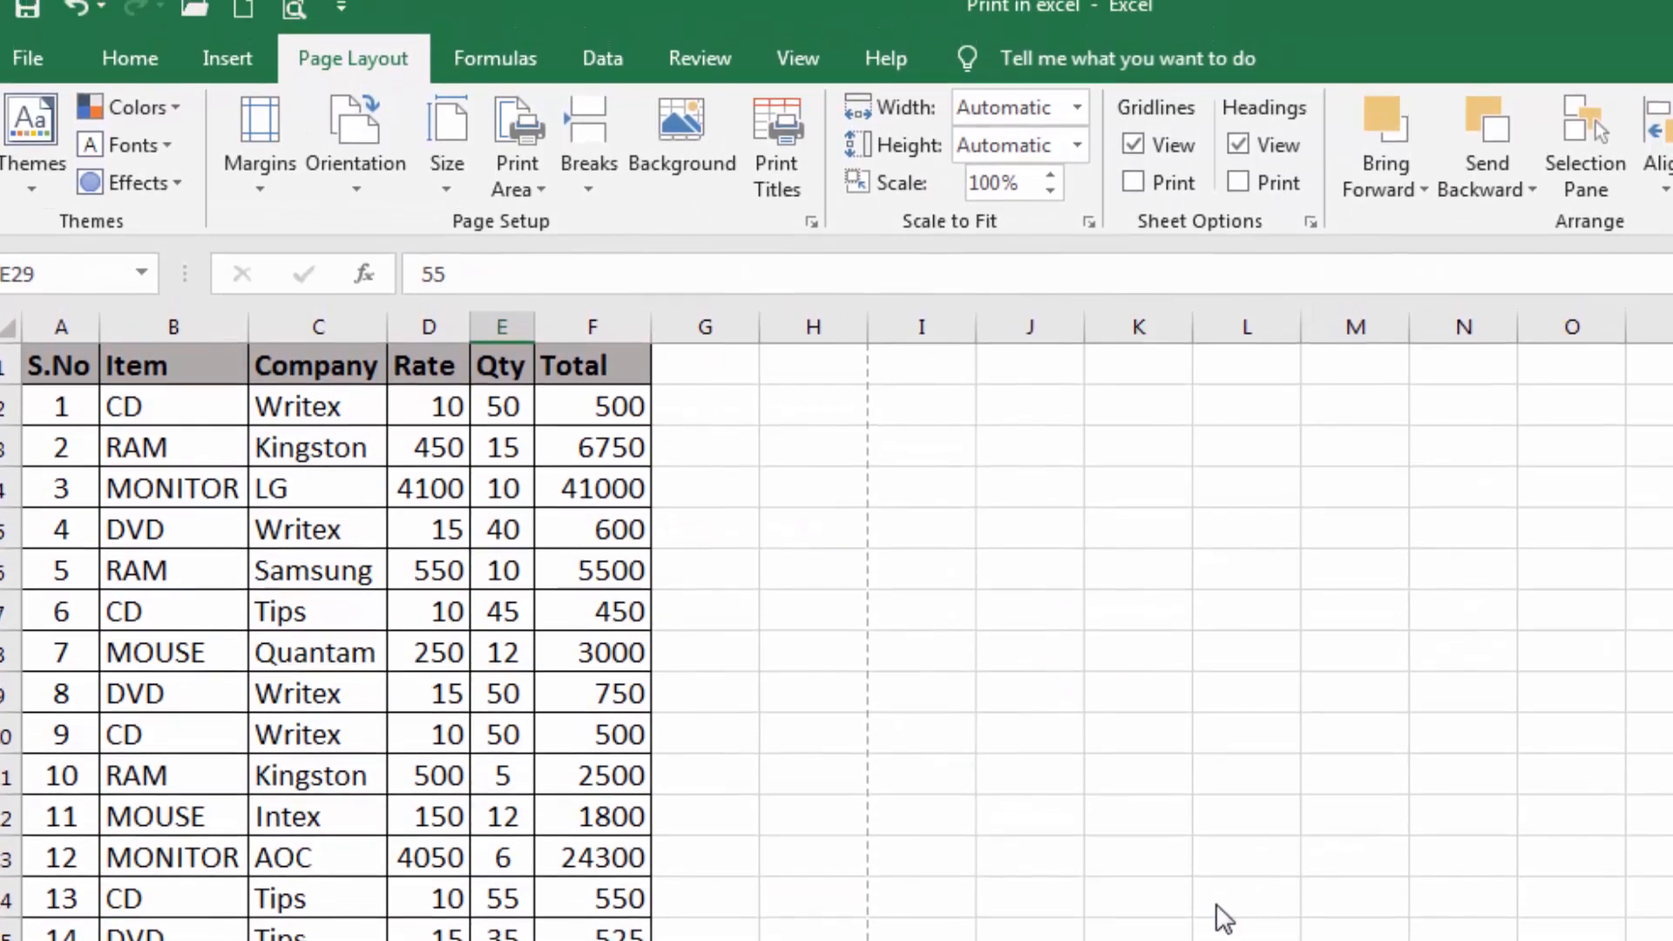
Check the page number footer on both pages in the print preview and return to the worksheet
left_click(290, 8)
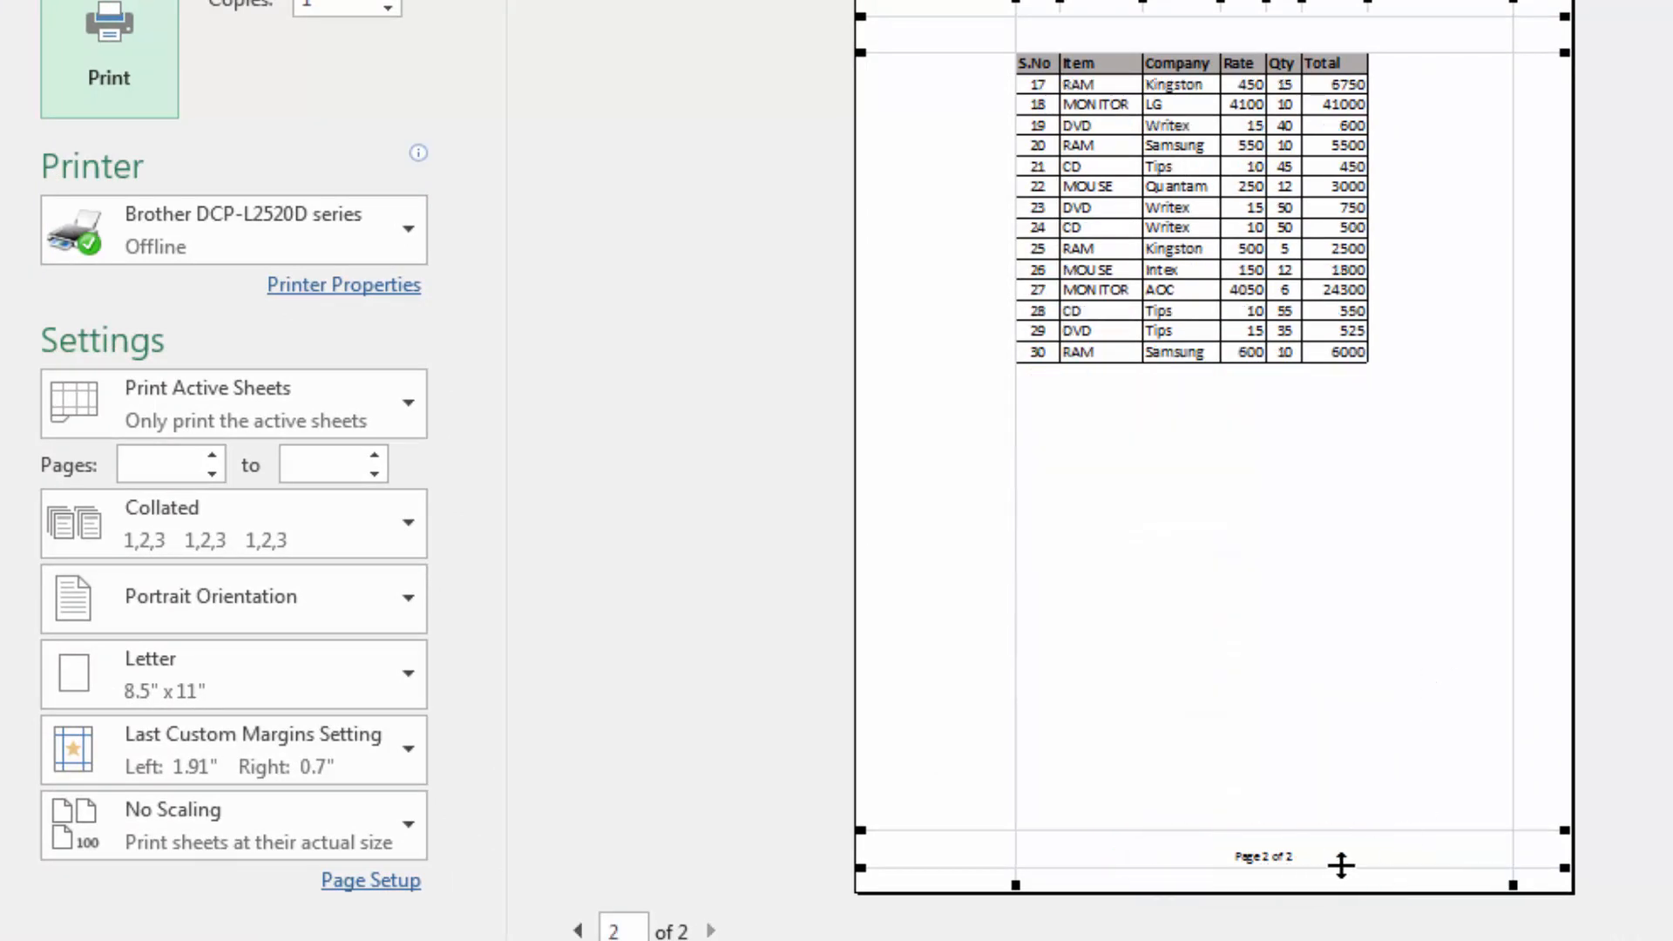
scroll(1365, 680, "up", 1)
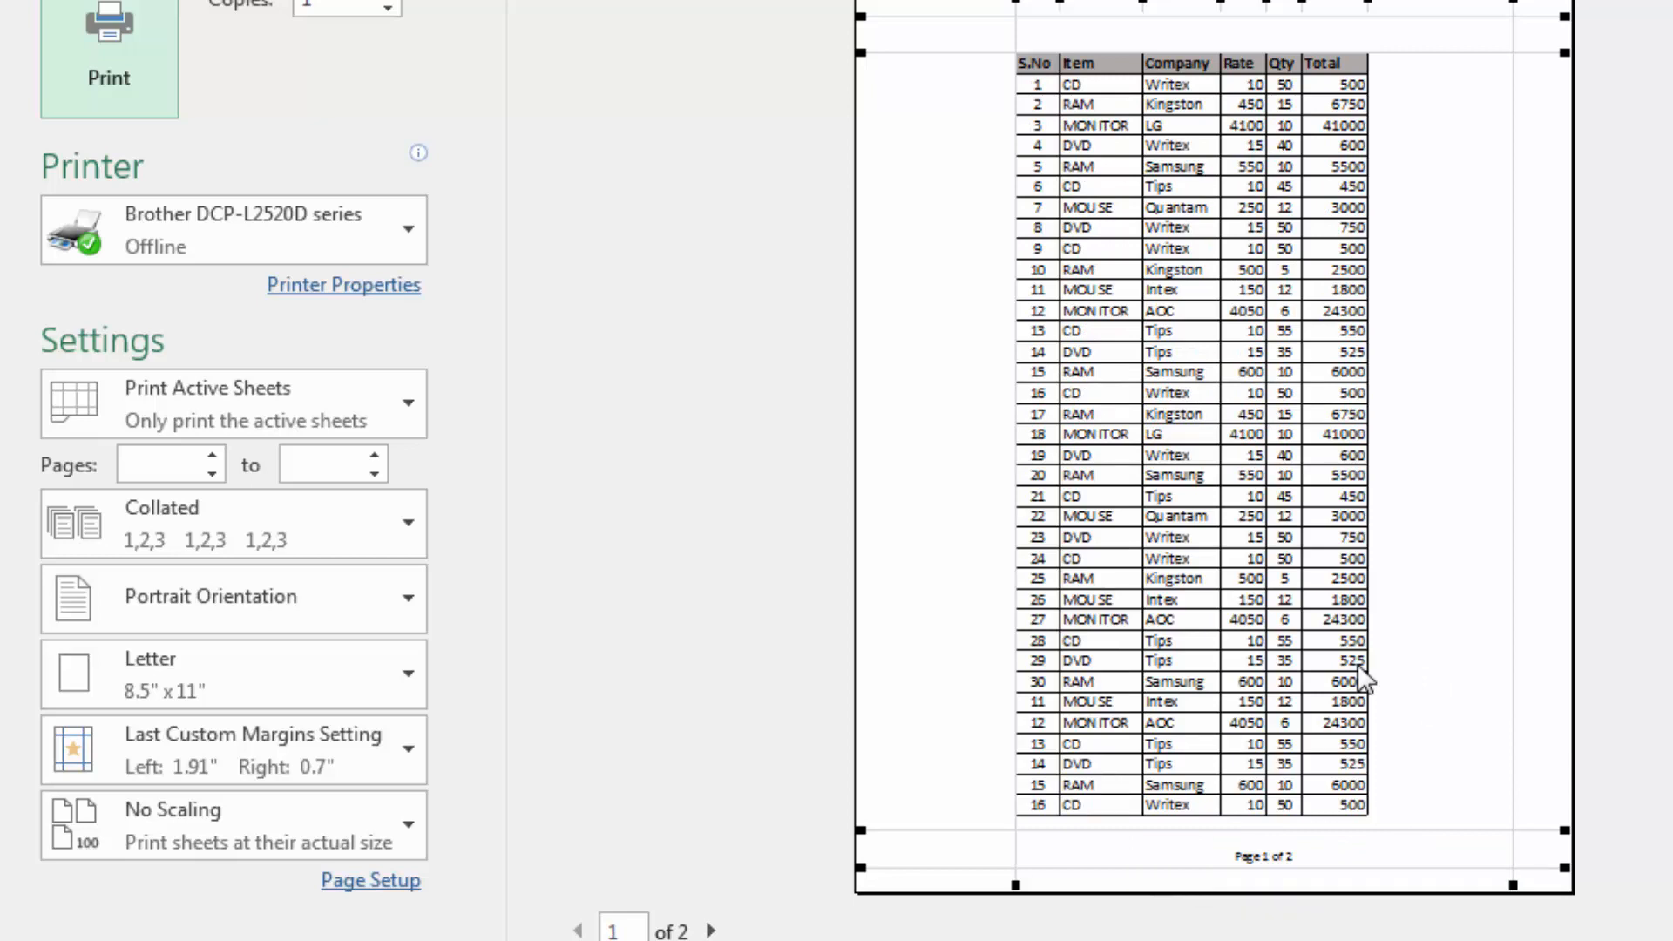
key("Escape")
Remove the page number footer by setting the footer to (none) in Page Setup, and apply the change
left_click(531, 364)
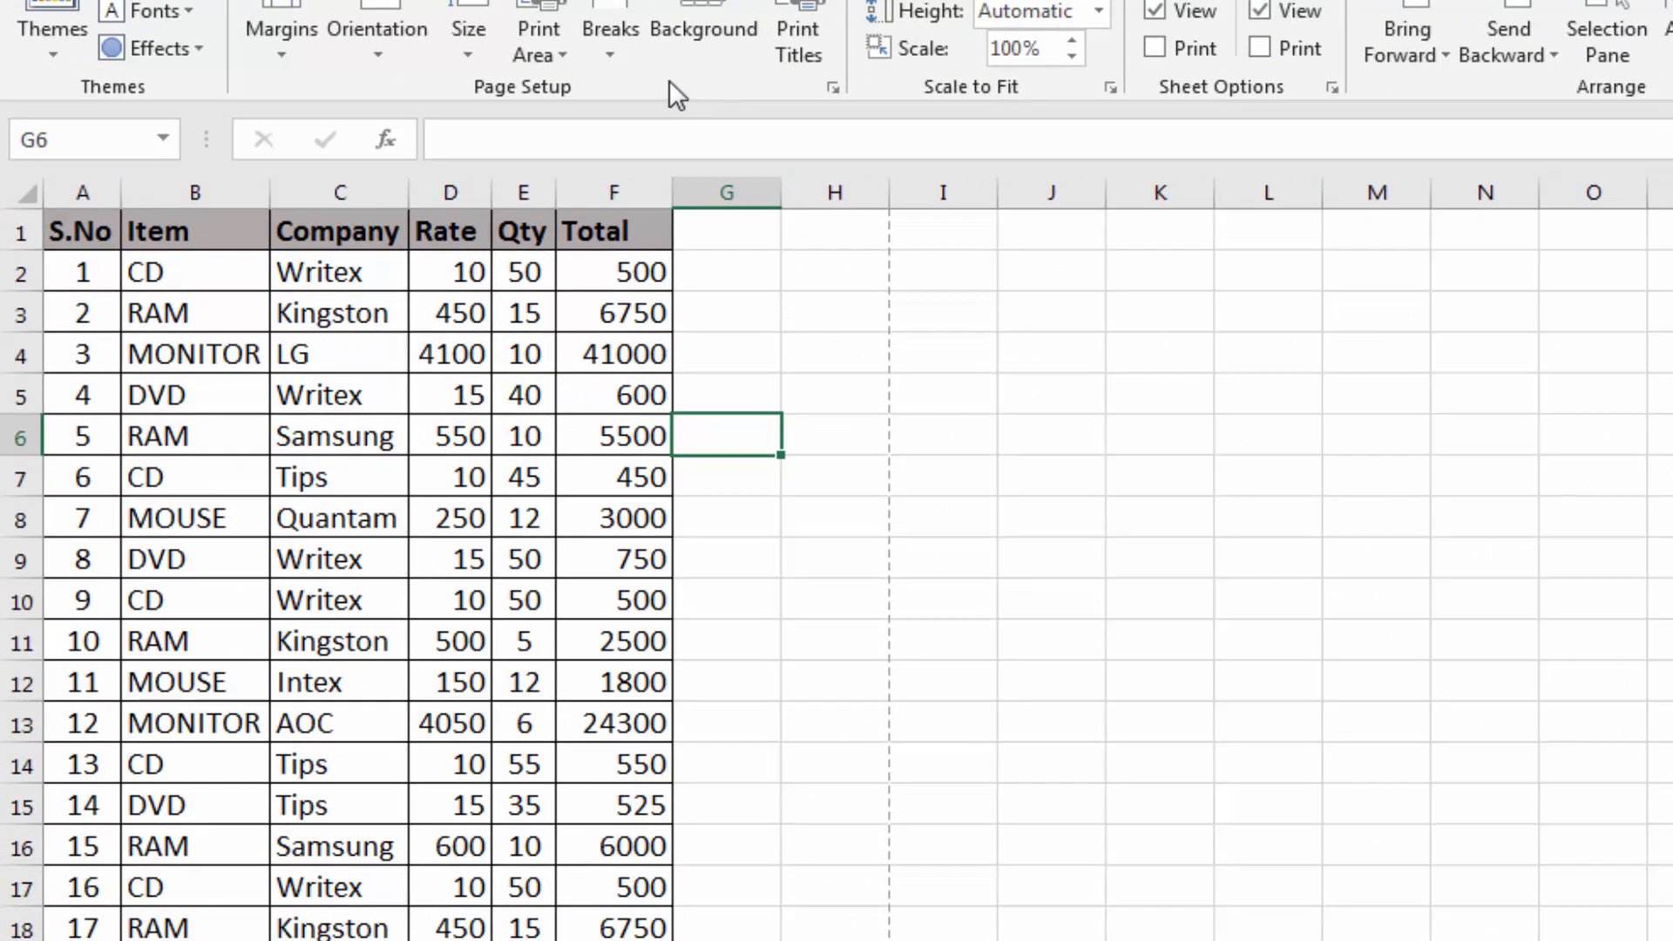
left_click(832, 89)
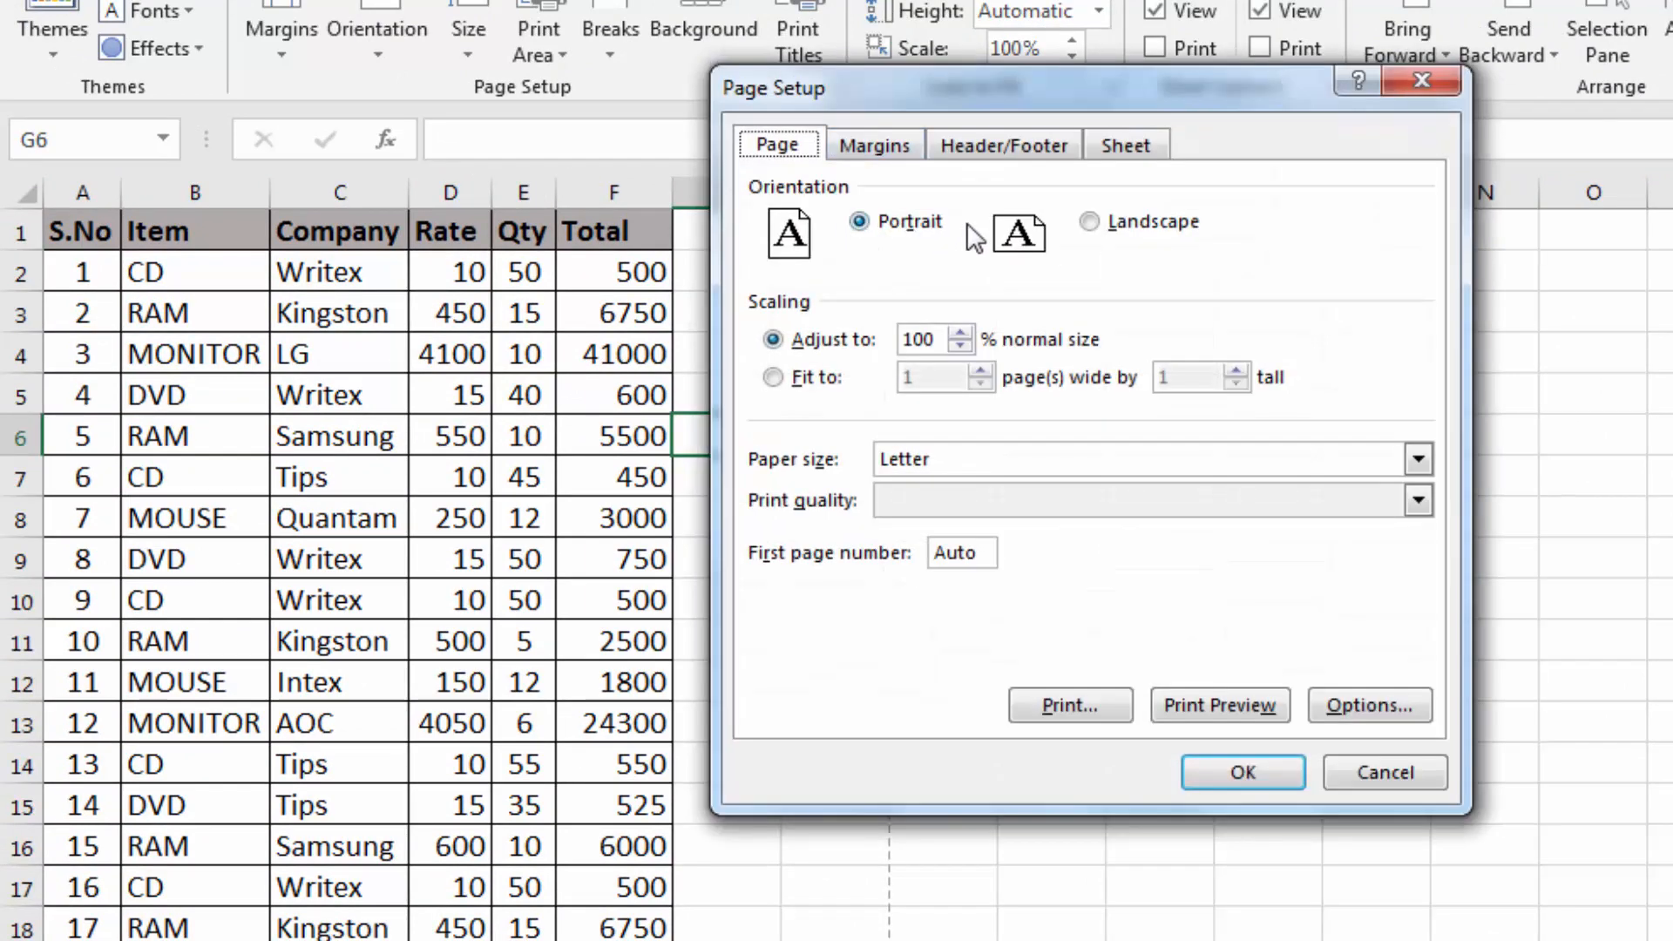
left_click(989, 149)
left_click(1006, 442)
left_click(889, 475)
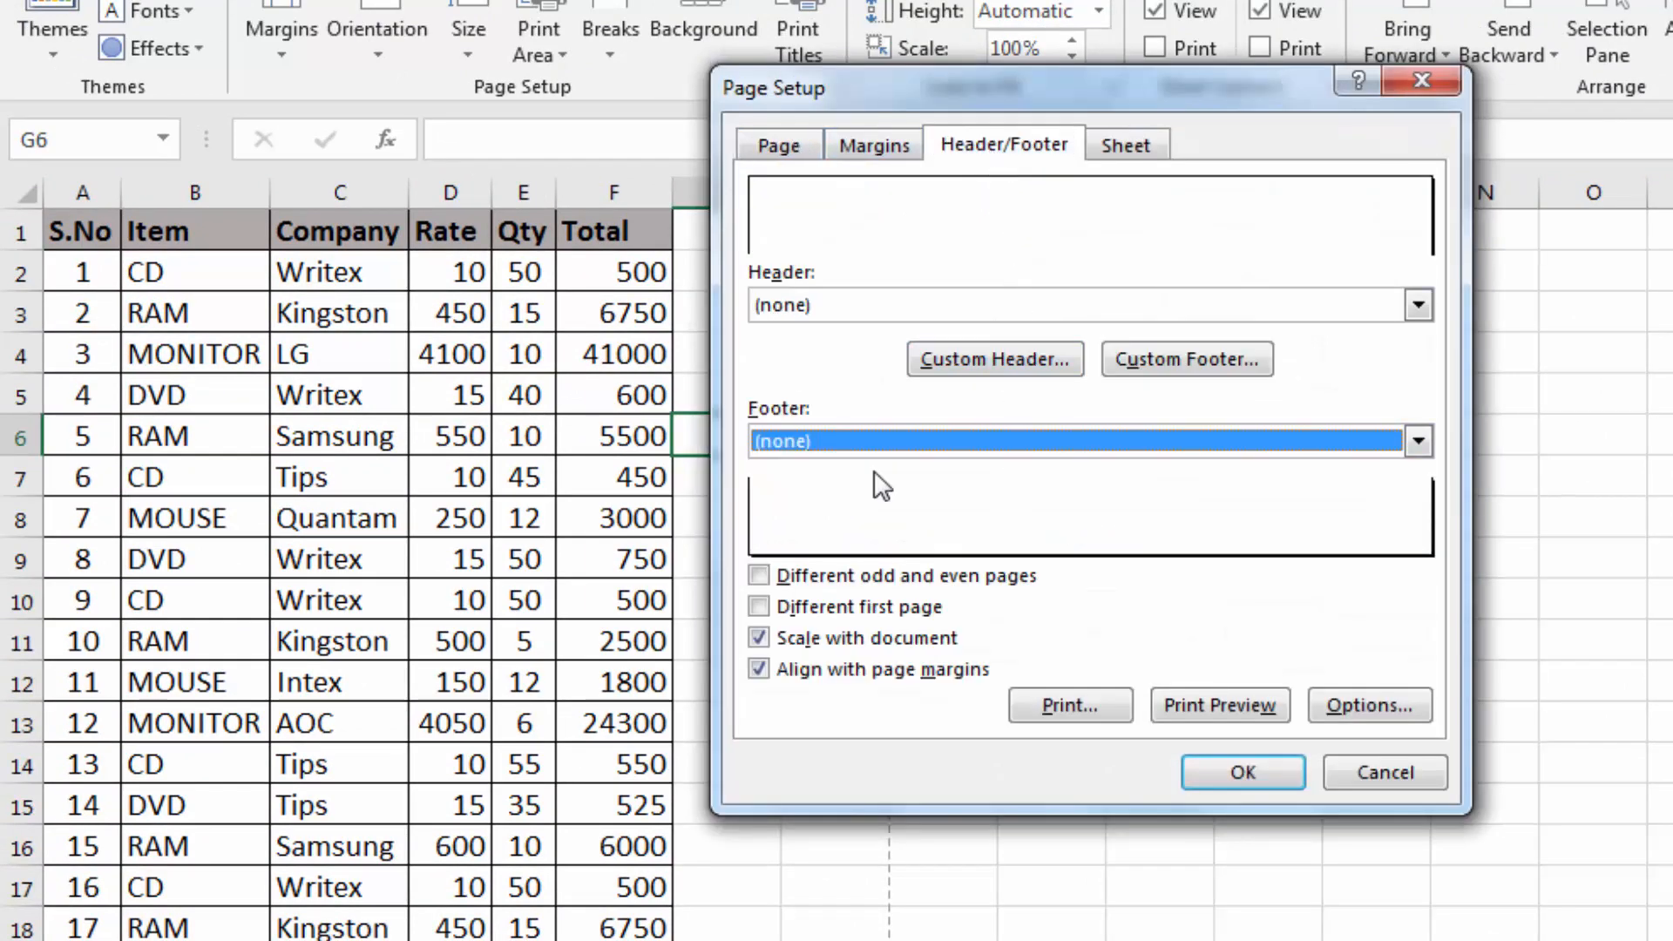
left_click(1246, 772)
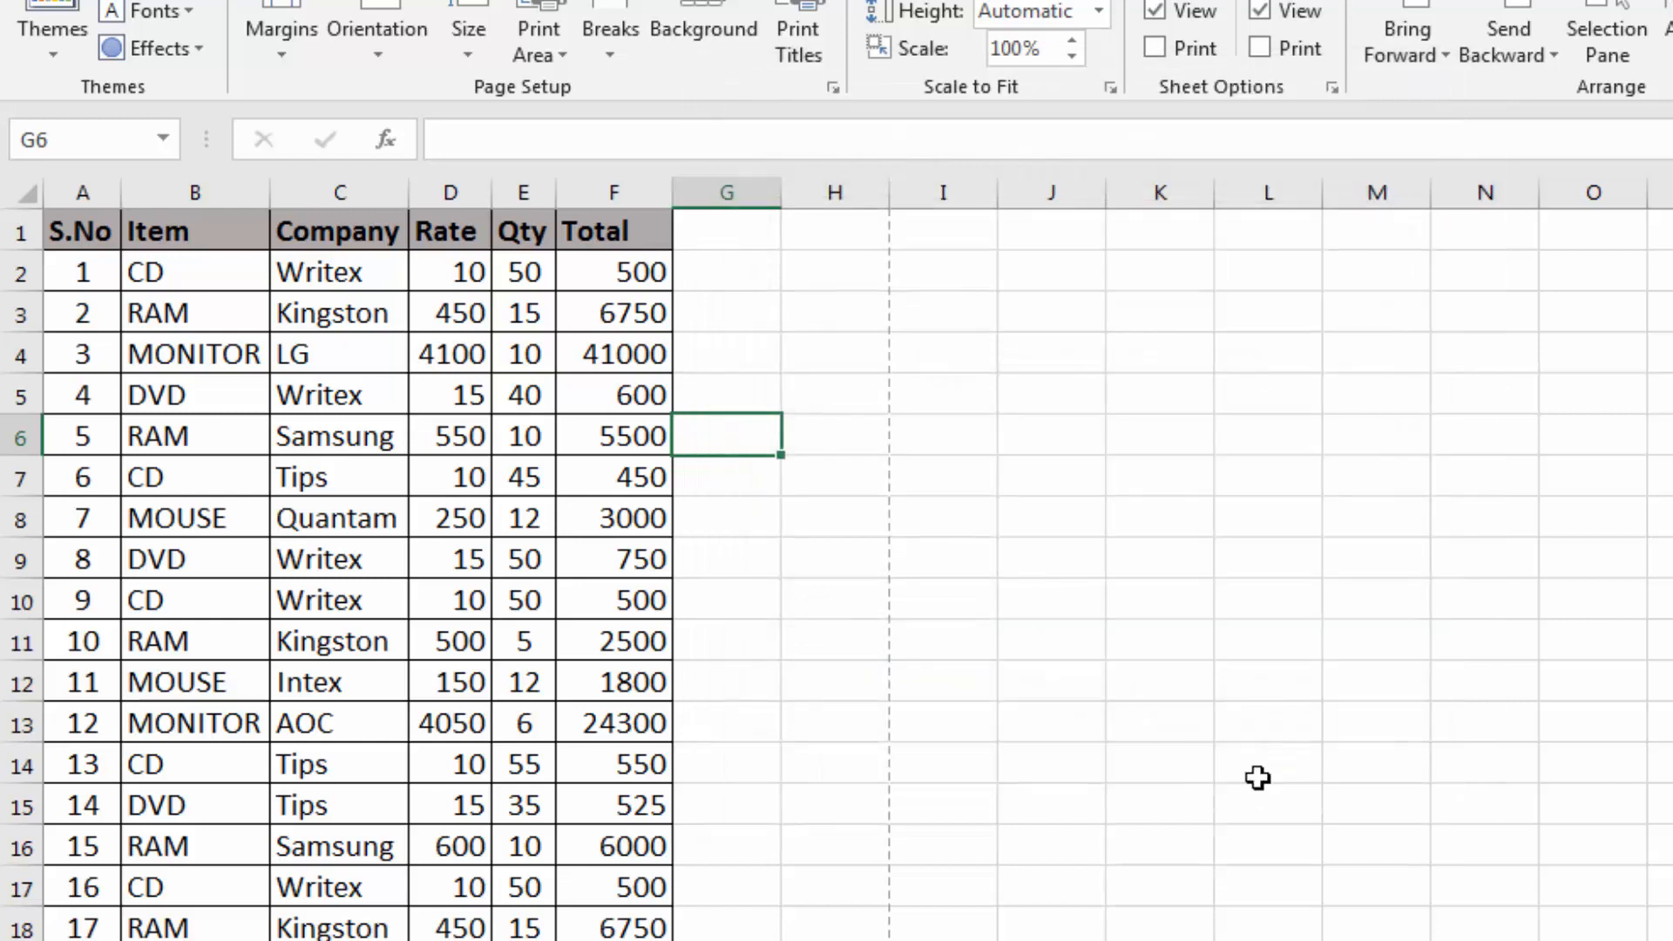
Switch to the worksheet containing the Cash Memo form and select cell J4, the first cell under Items
left_click(824, 623)
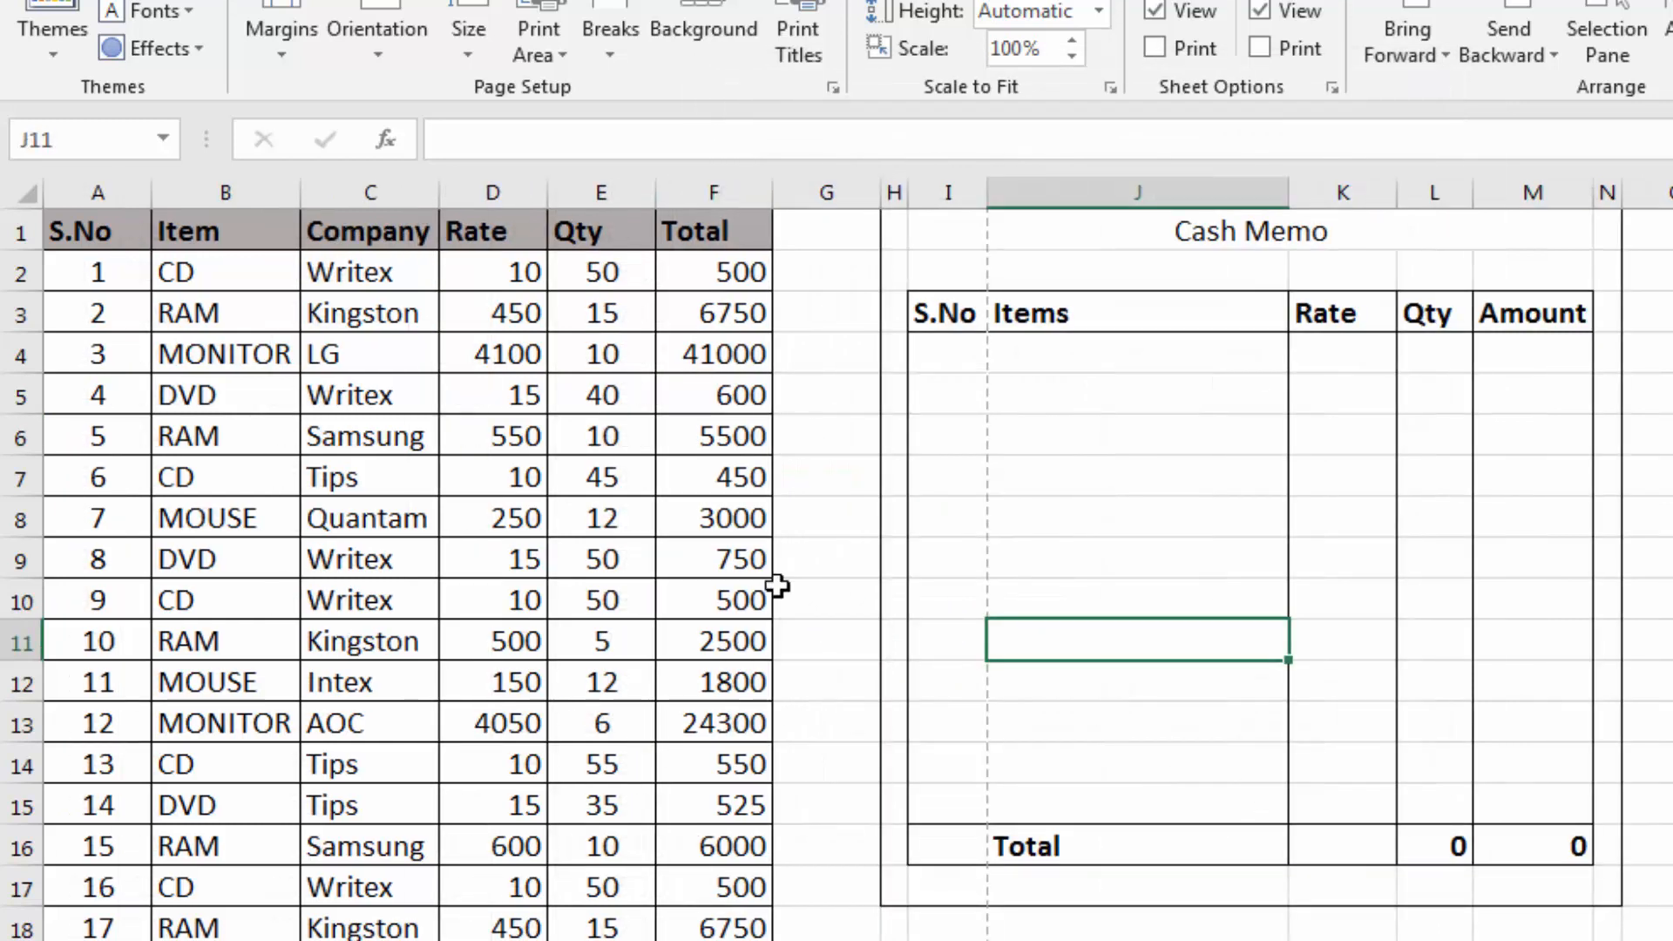
left_click(782, 585)
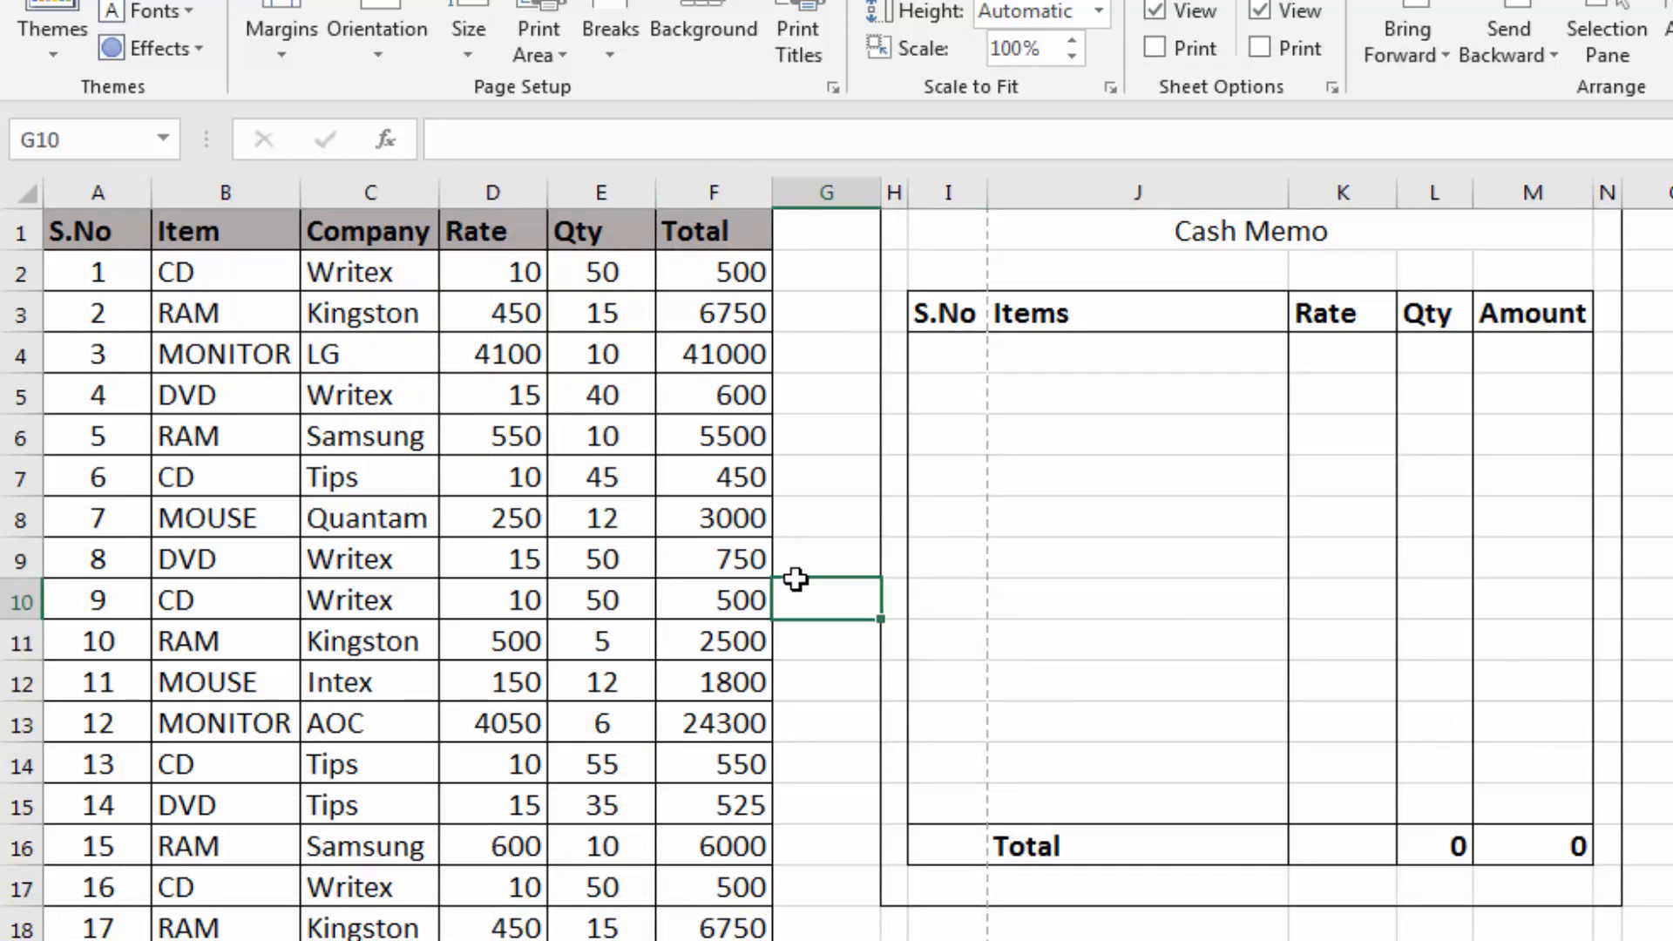
left_click(171, 277)
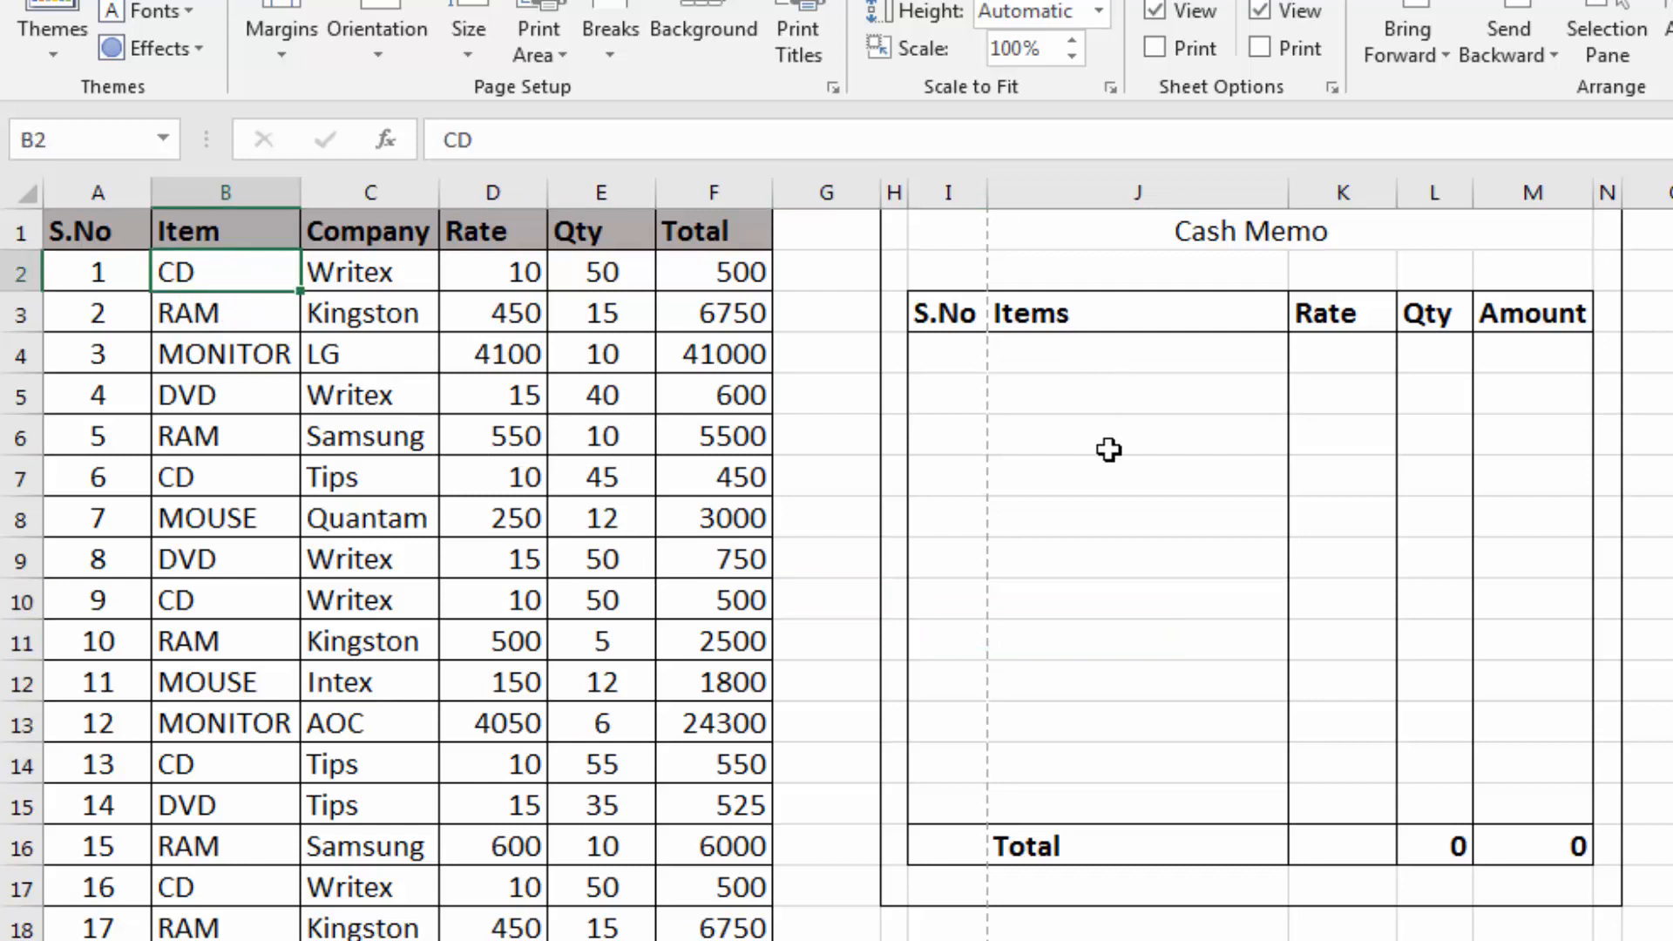
left_click(1074, 354)
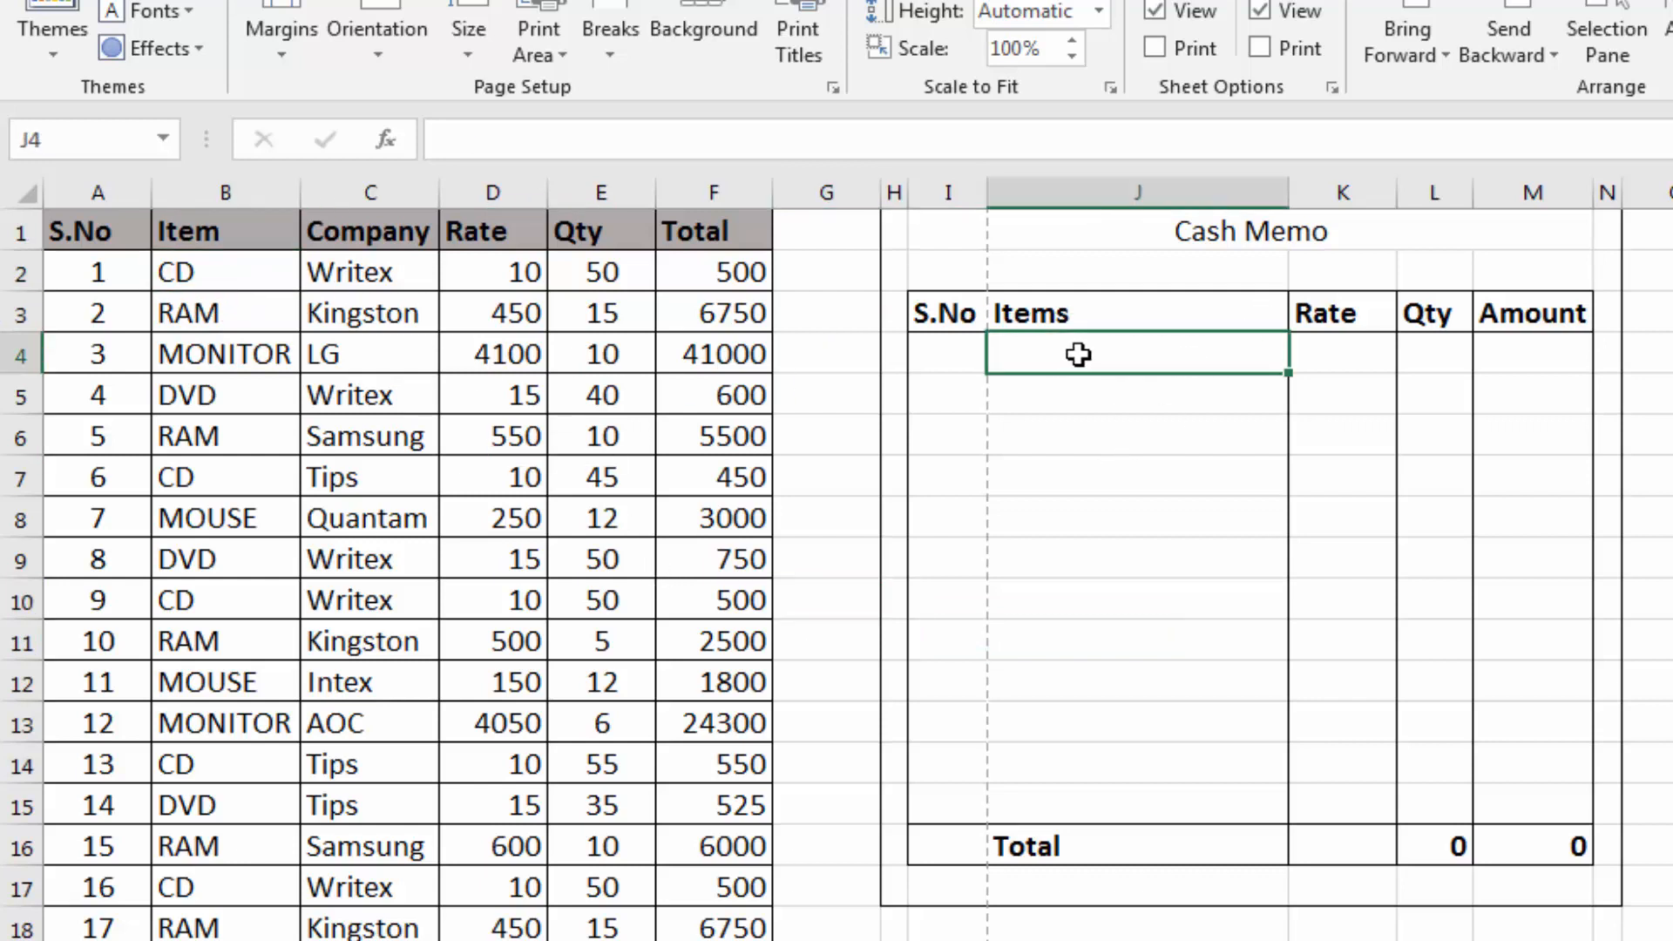
Fill in the first Cash Memo row with item "cd", rate 10 and quantity 3
type("cd")
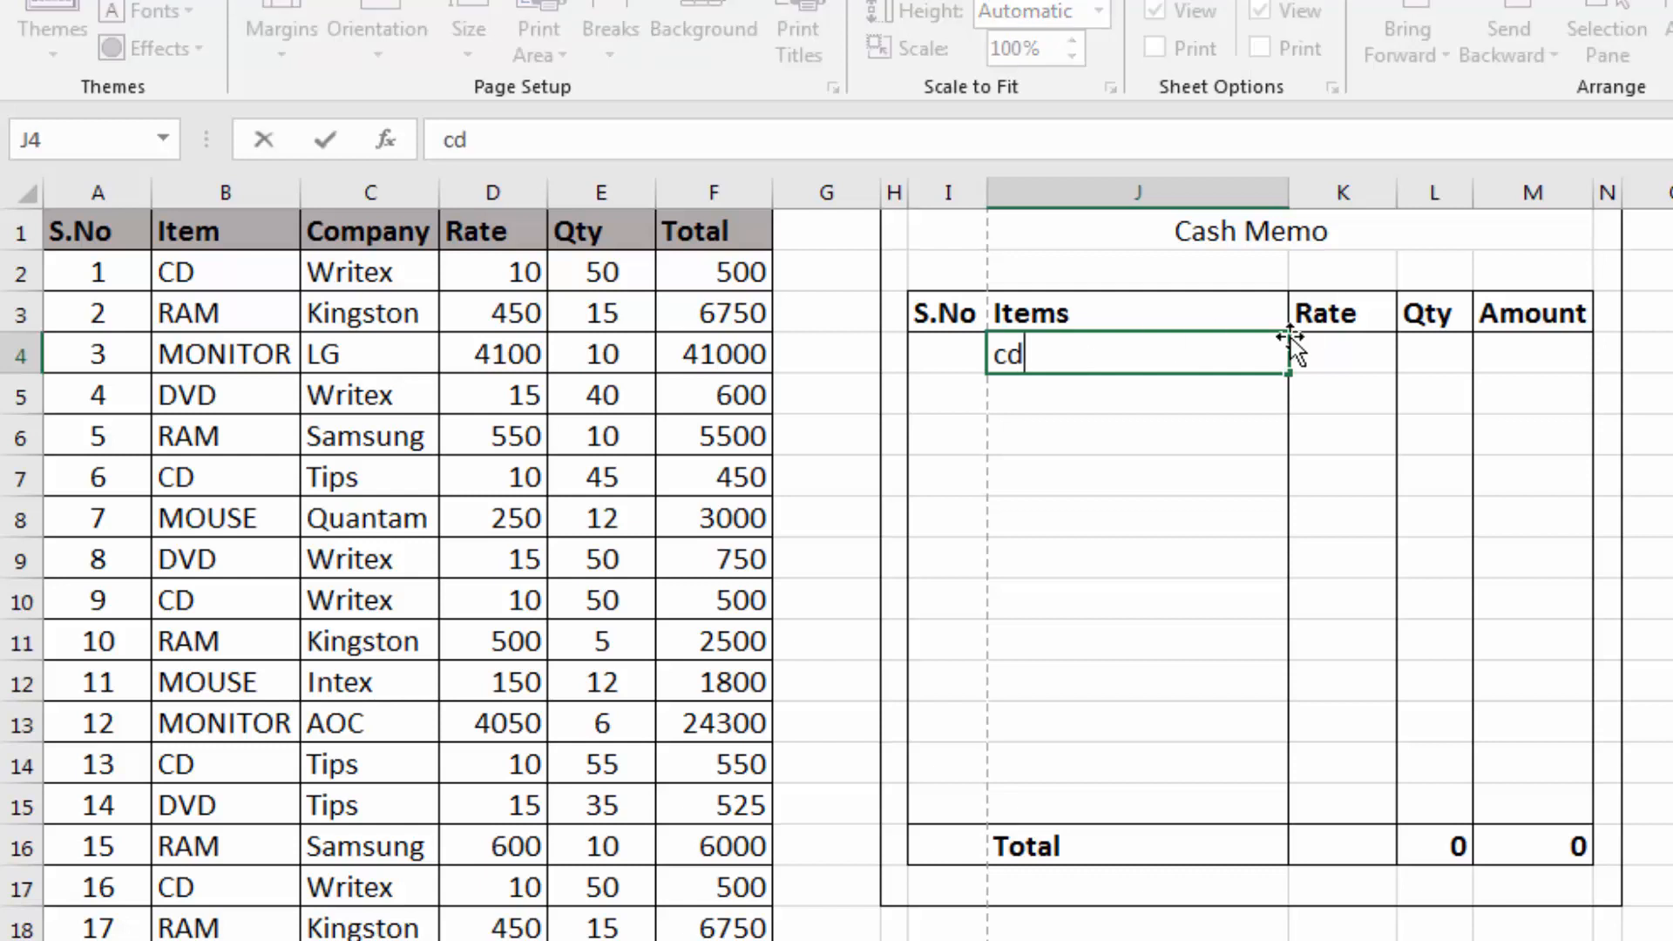
left_click(1323, 342)
type("10")
key("Tab")
type("3")
key("Return")
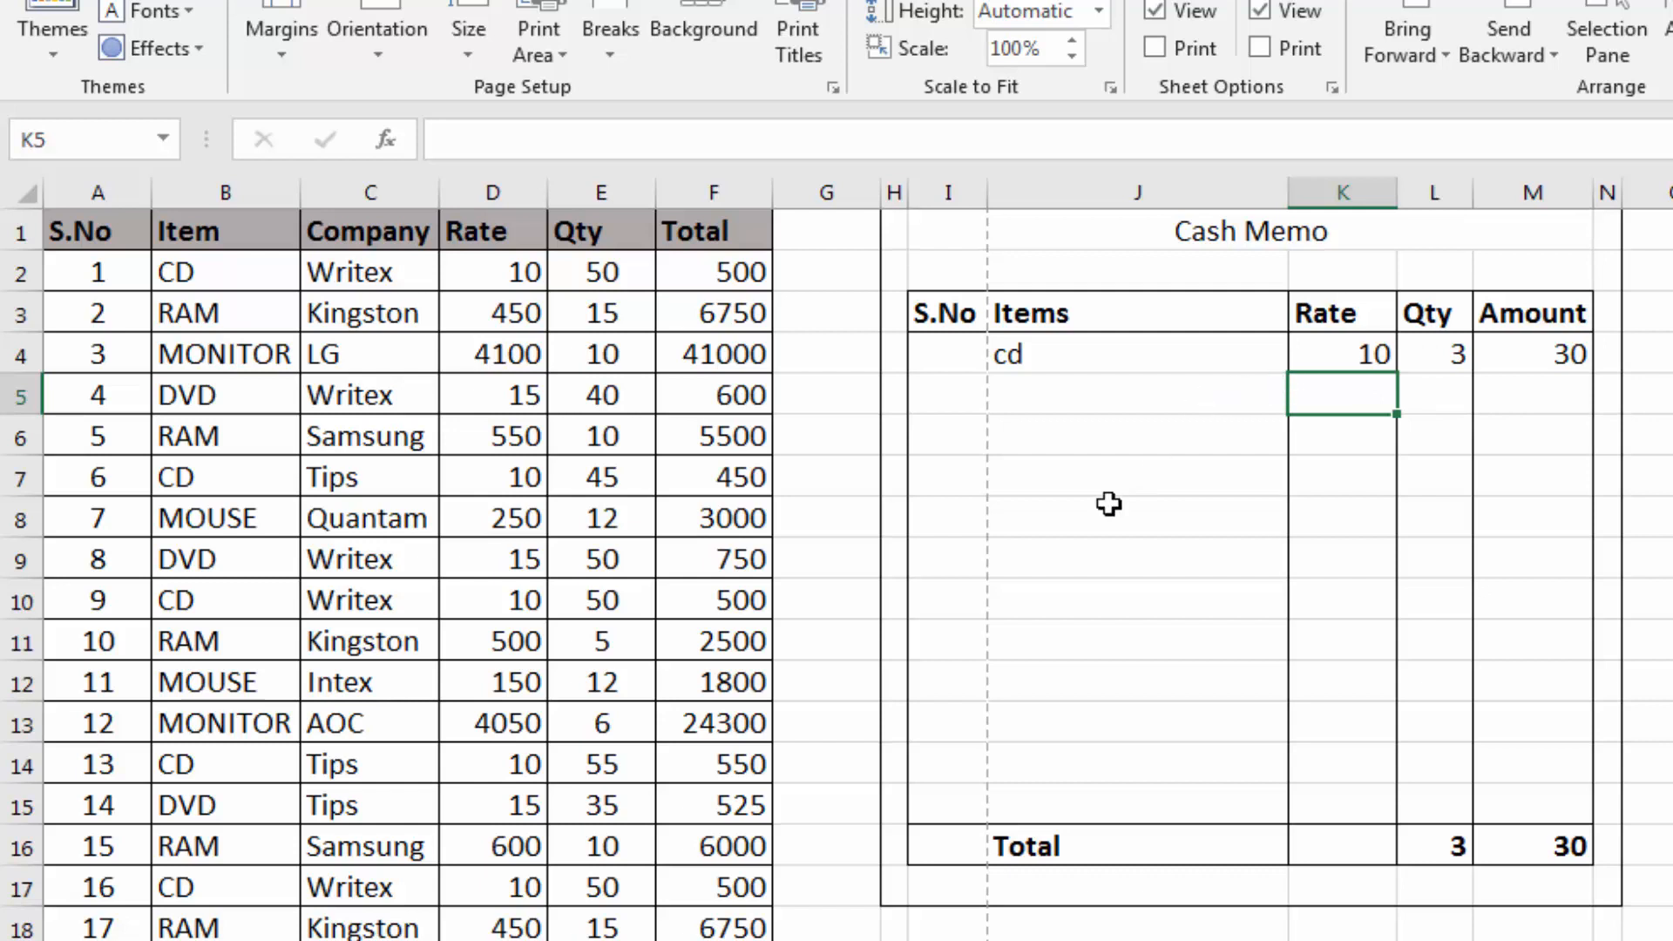
left_click_drag(266, 312, 549, 441)
scroll(549, 441, "down", 8)
scroll(547, 469, "up", 8)
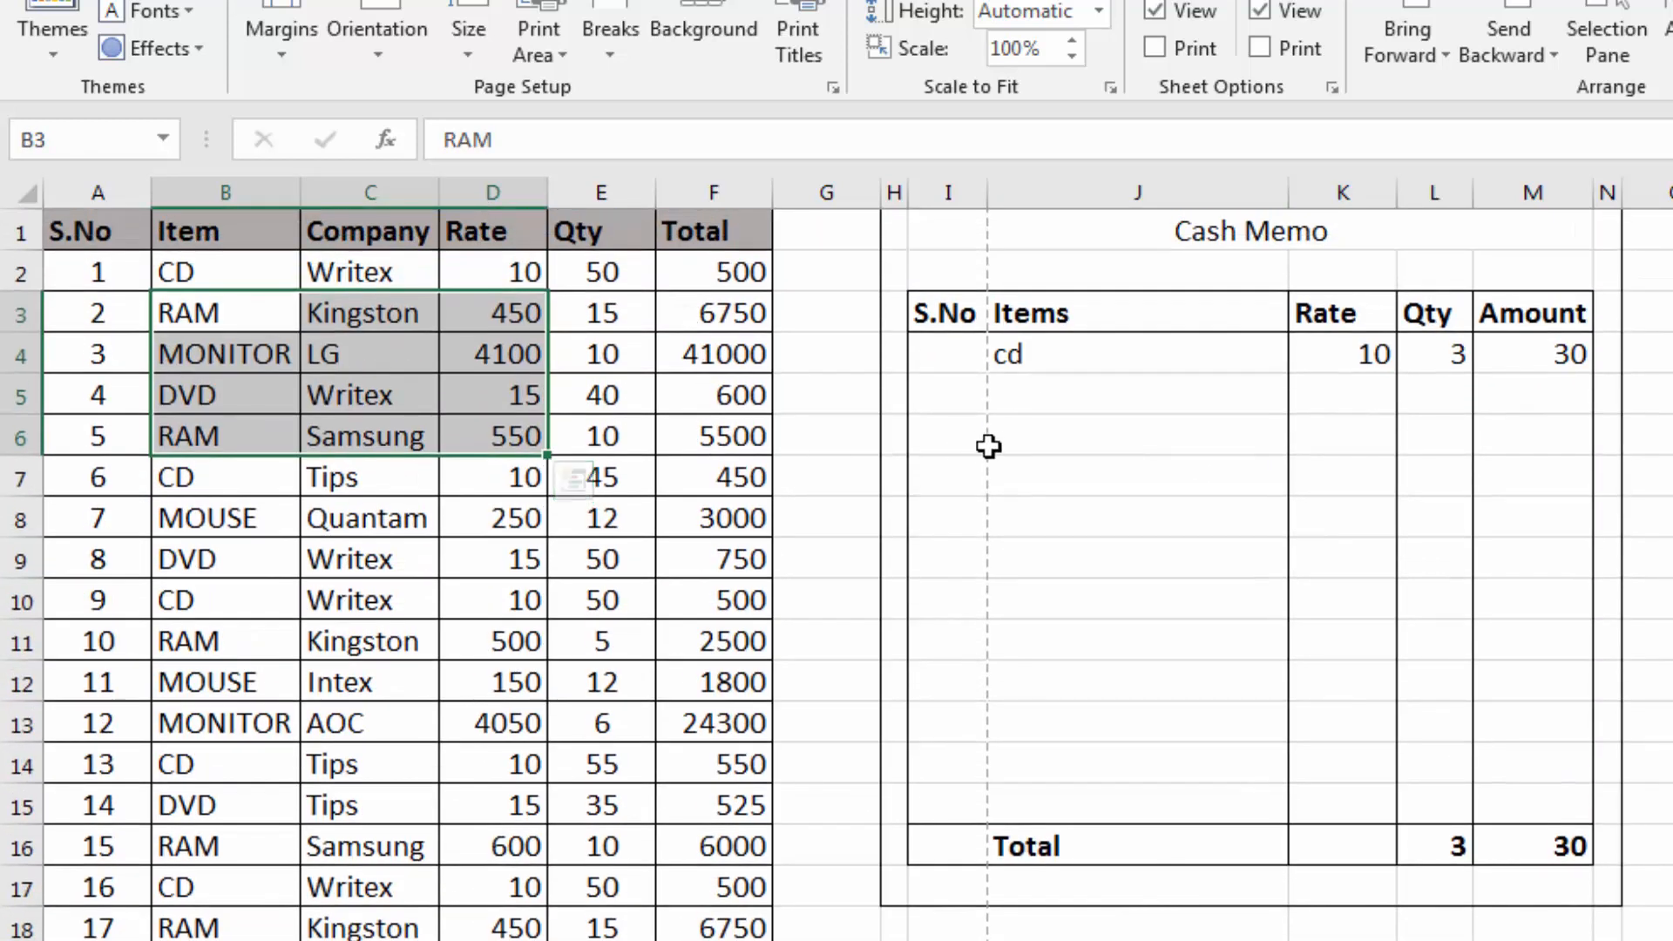
left_click(993, 442)
left_click_drag(956, 231, 1501, 838)
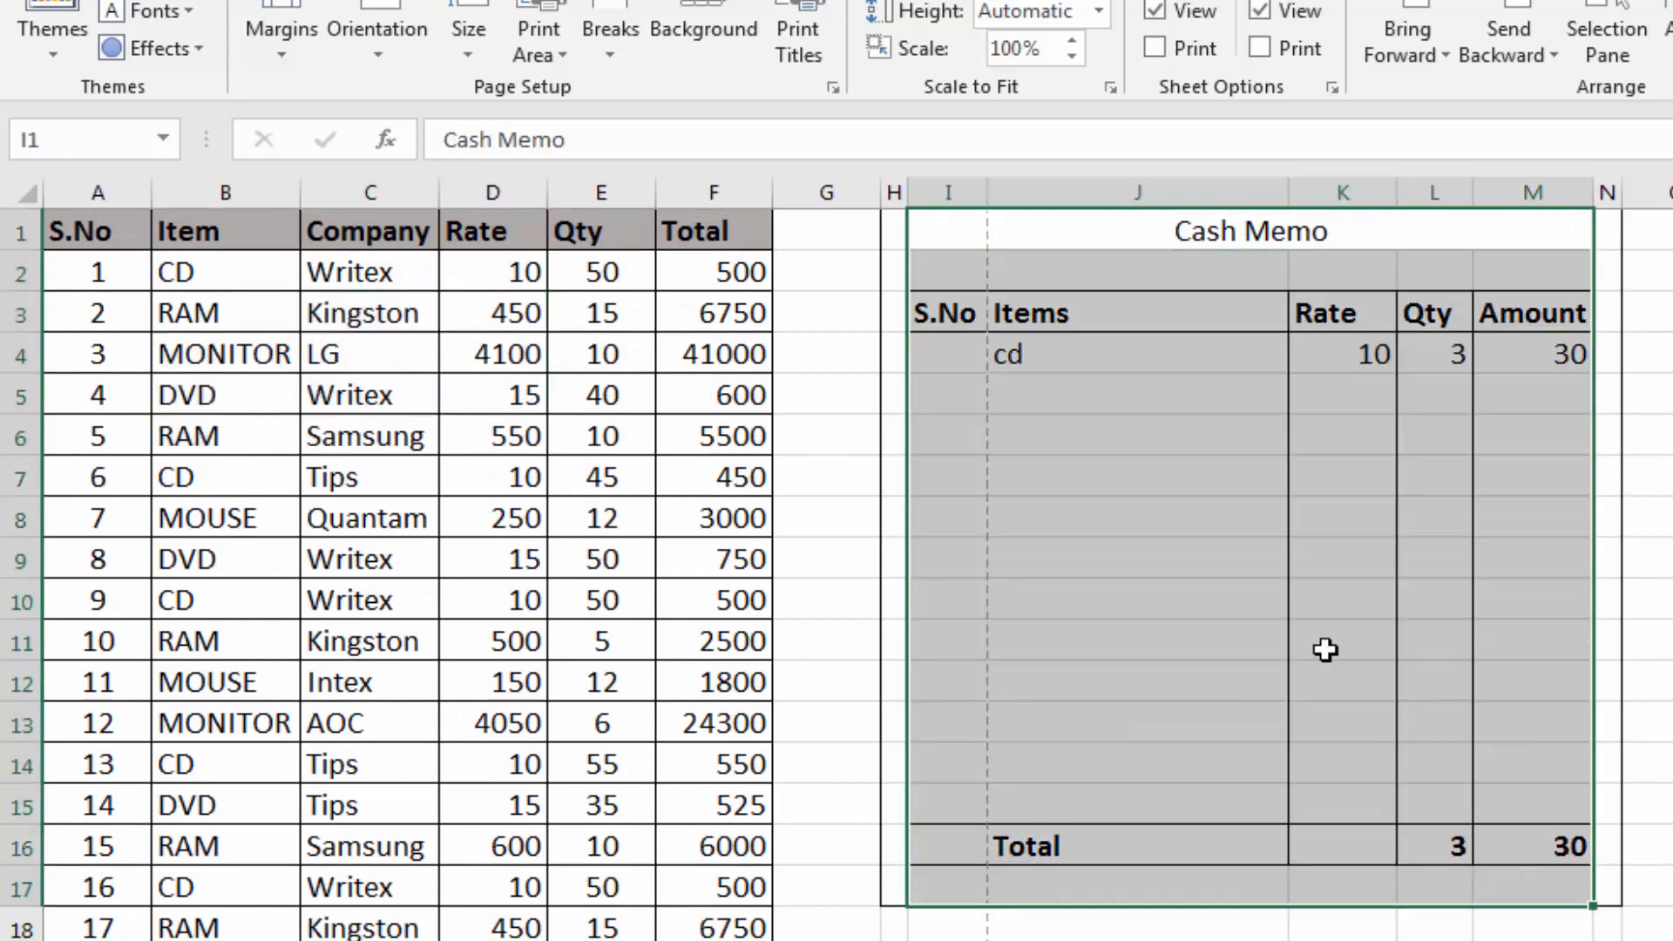
left_click(1093, 580)
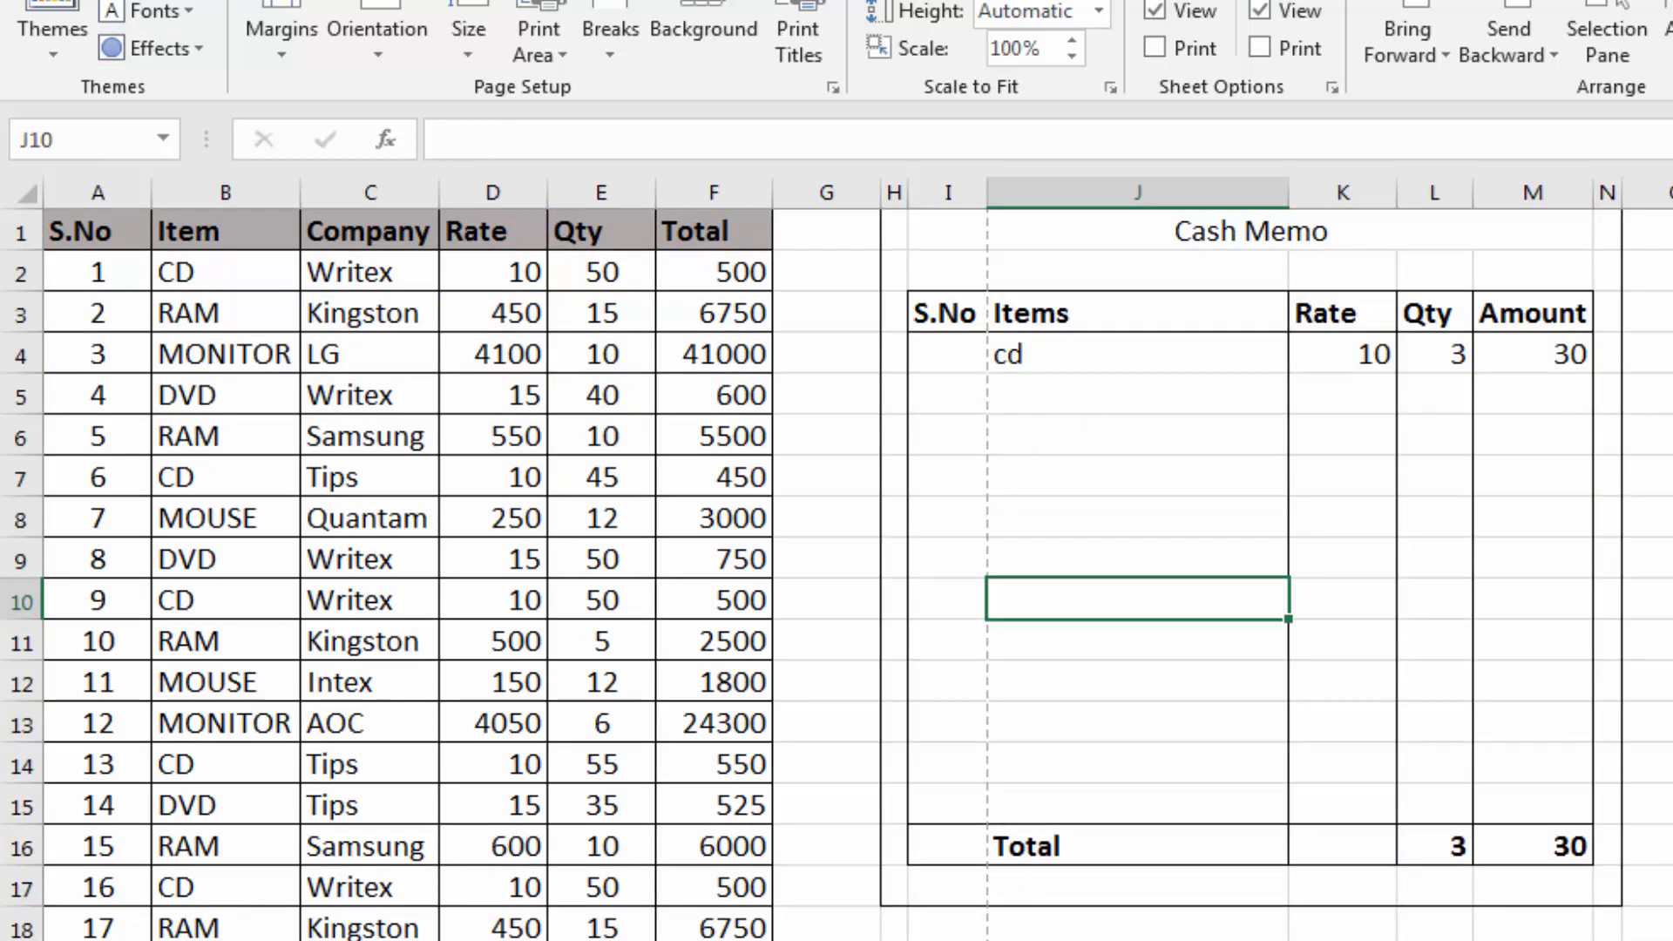
Preview how the item table and Cash Memo divide across the printed pages, and return to the worksheet
key("ctrl+p")
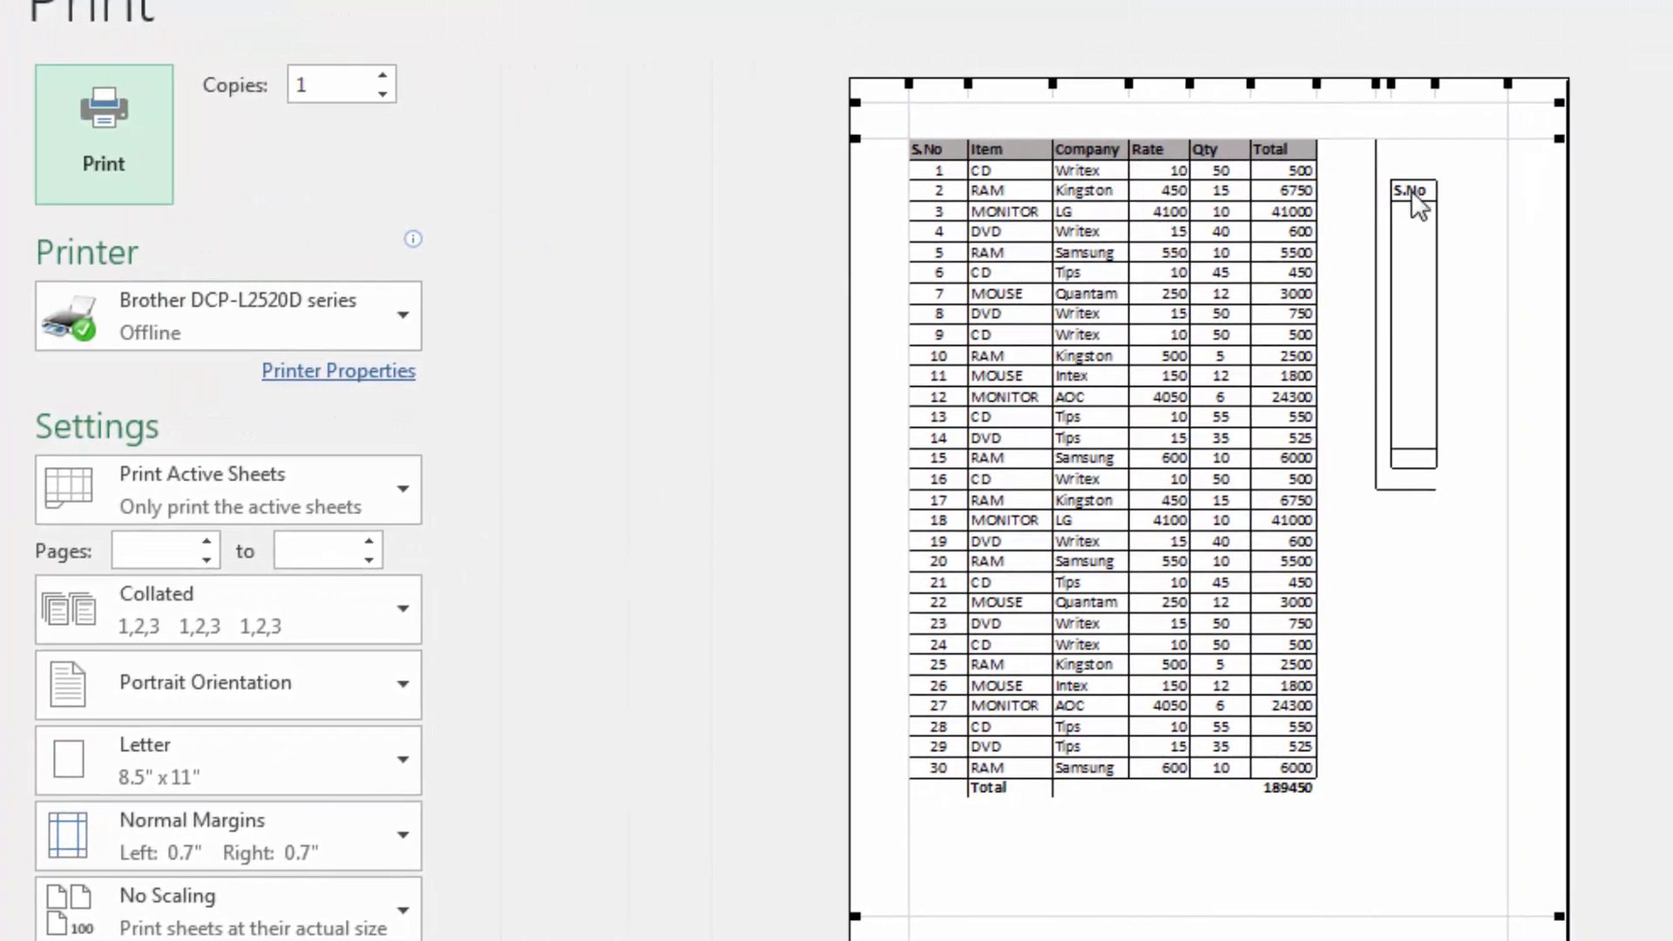
scroll(1159, 534, "down", 1)
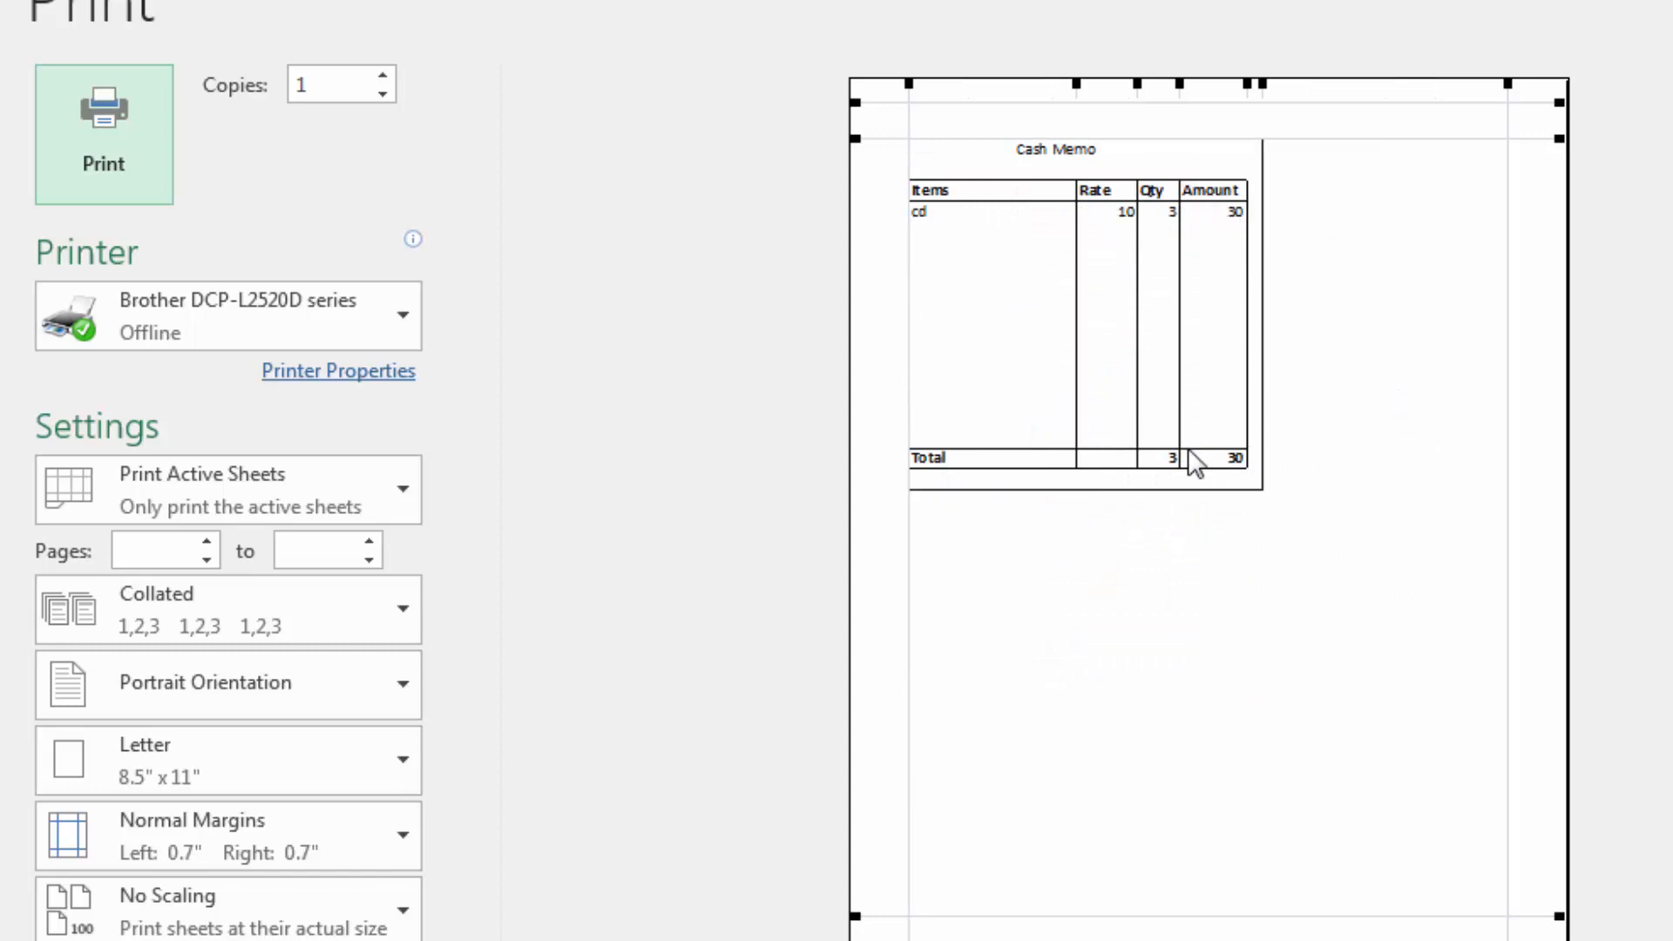
key("Escape")
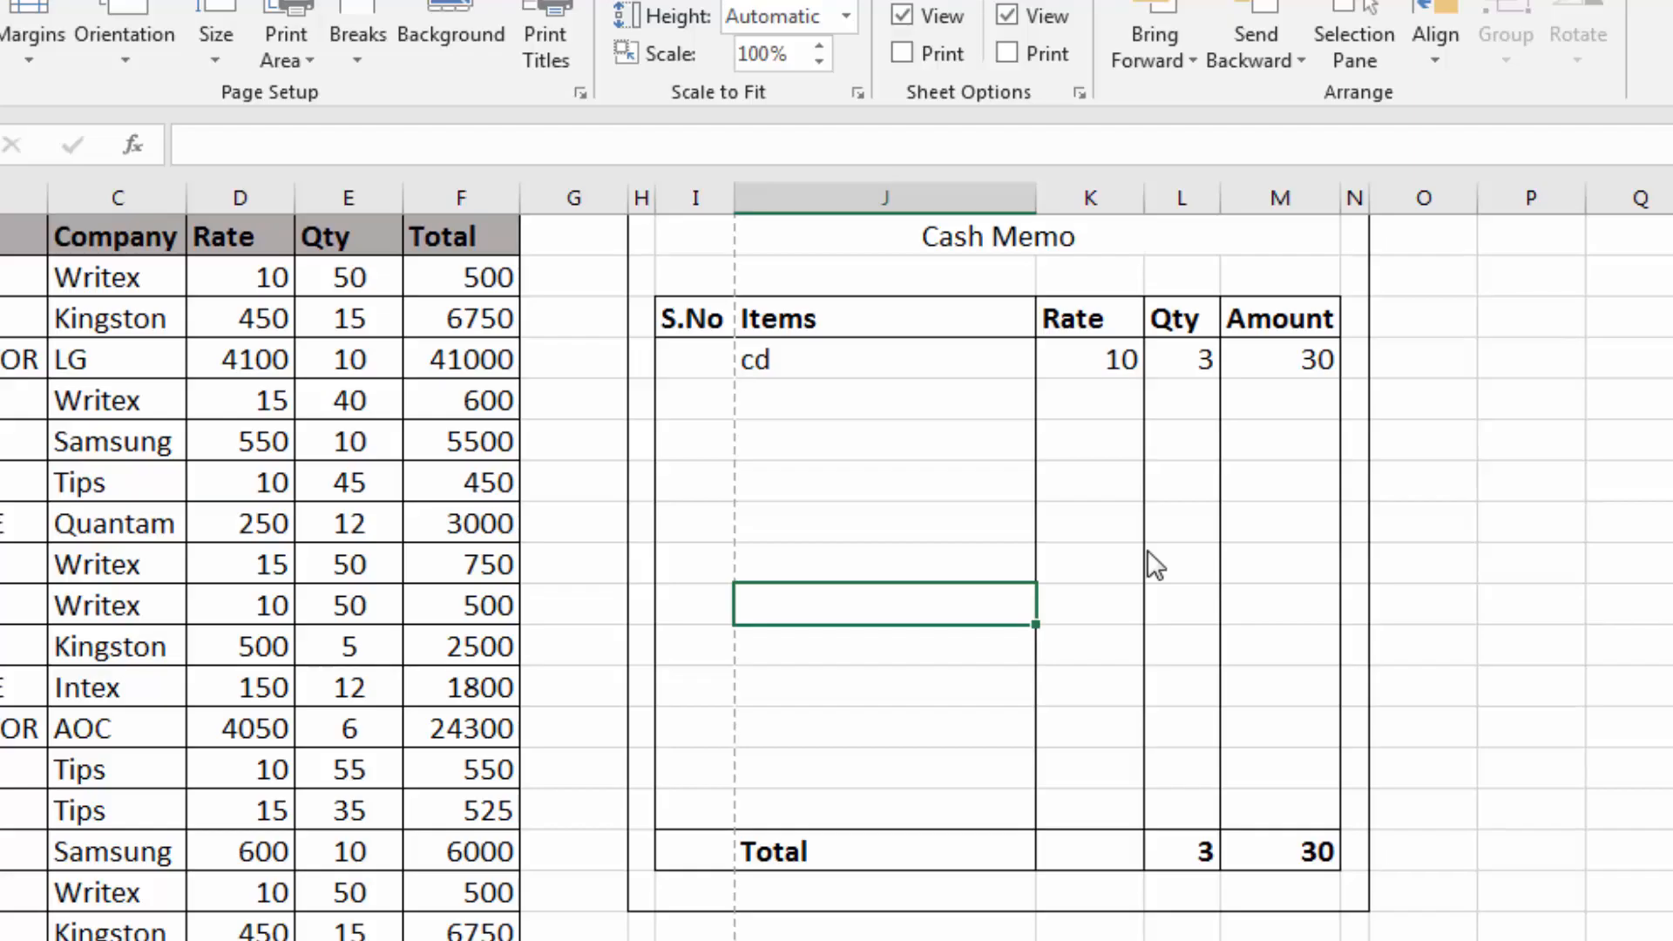
left_click(944, 527)
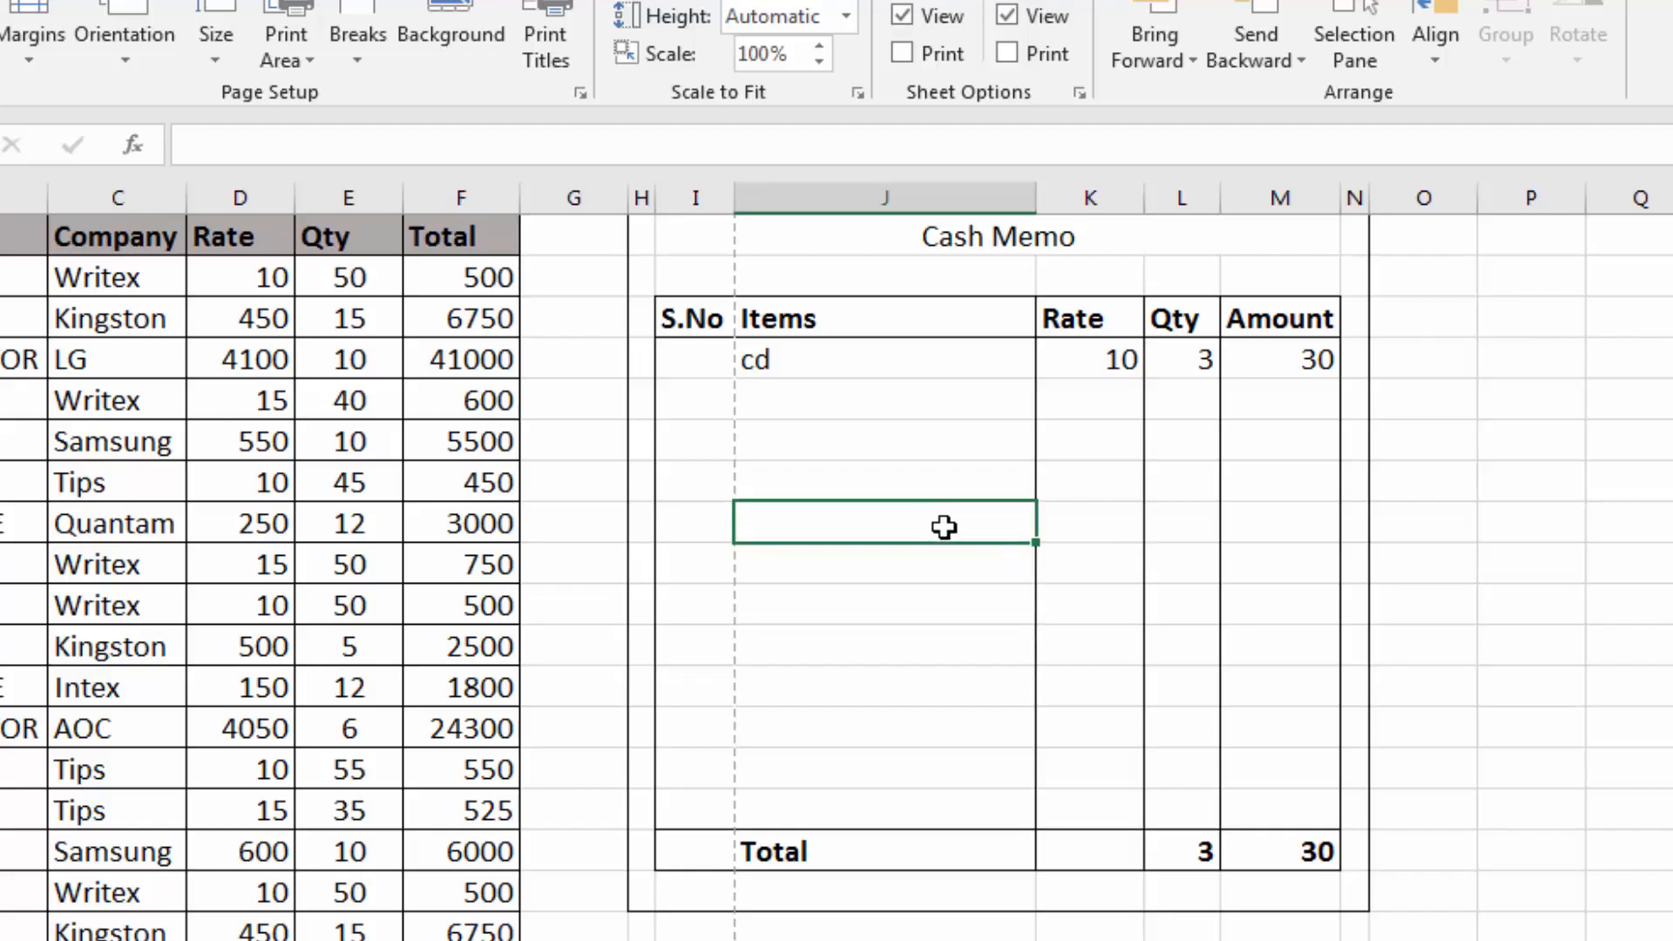
left_click(561, 539)
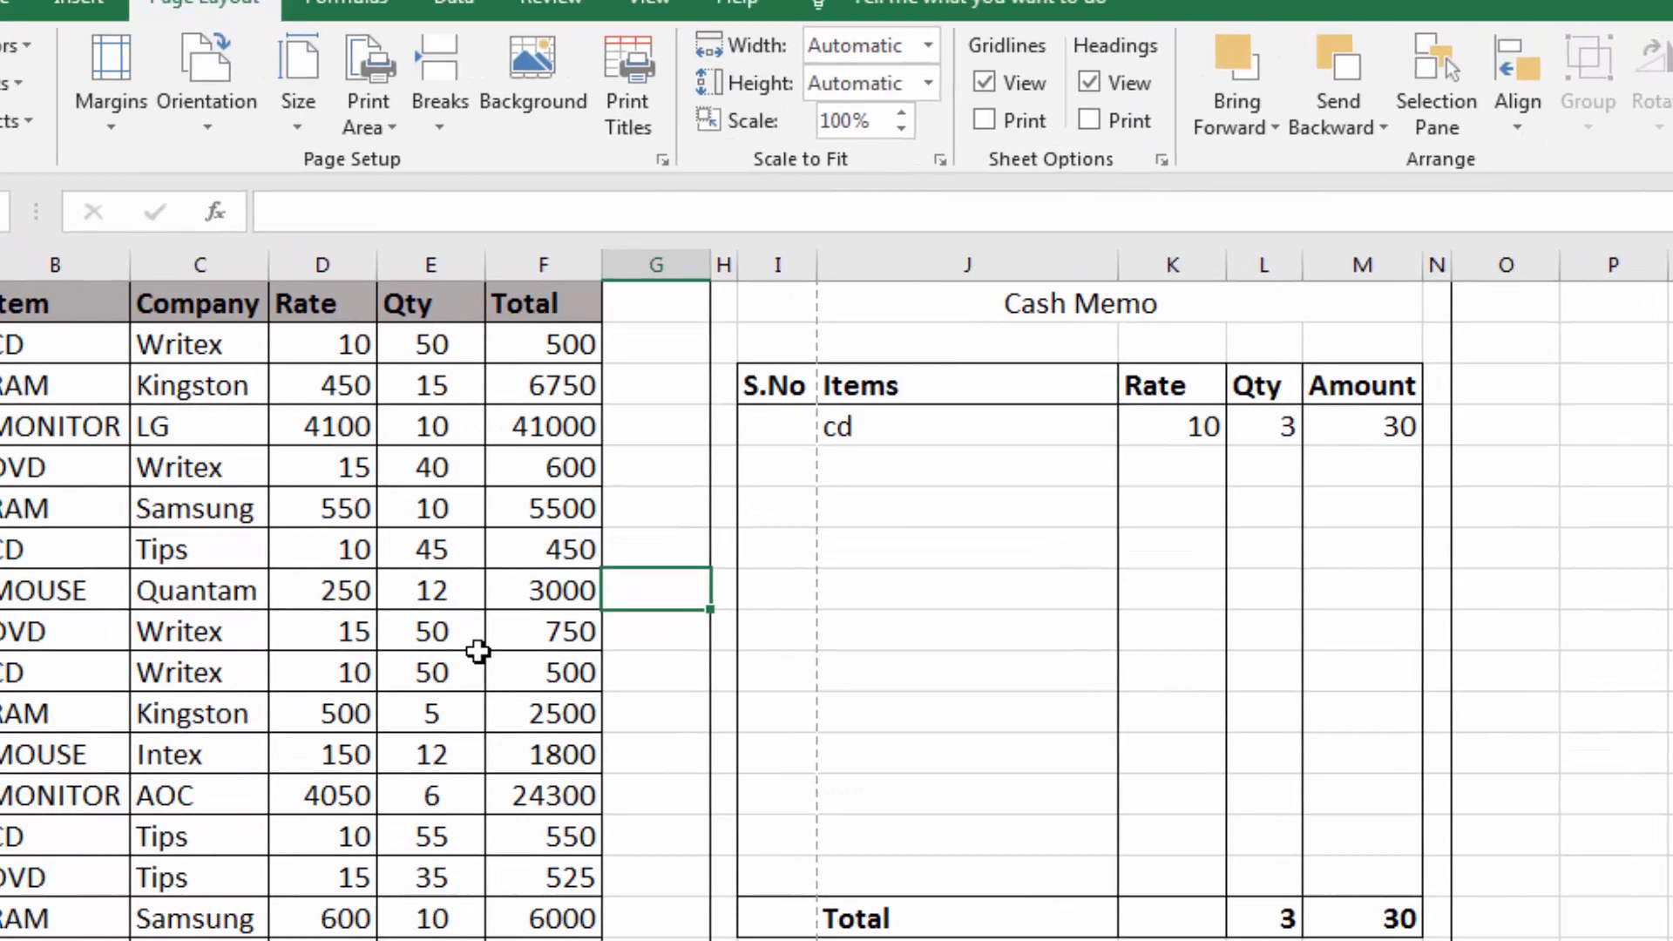
left_click(378, 607)
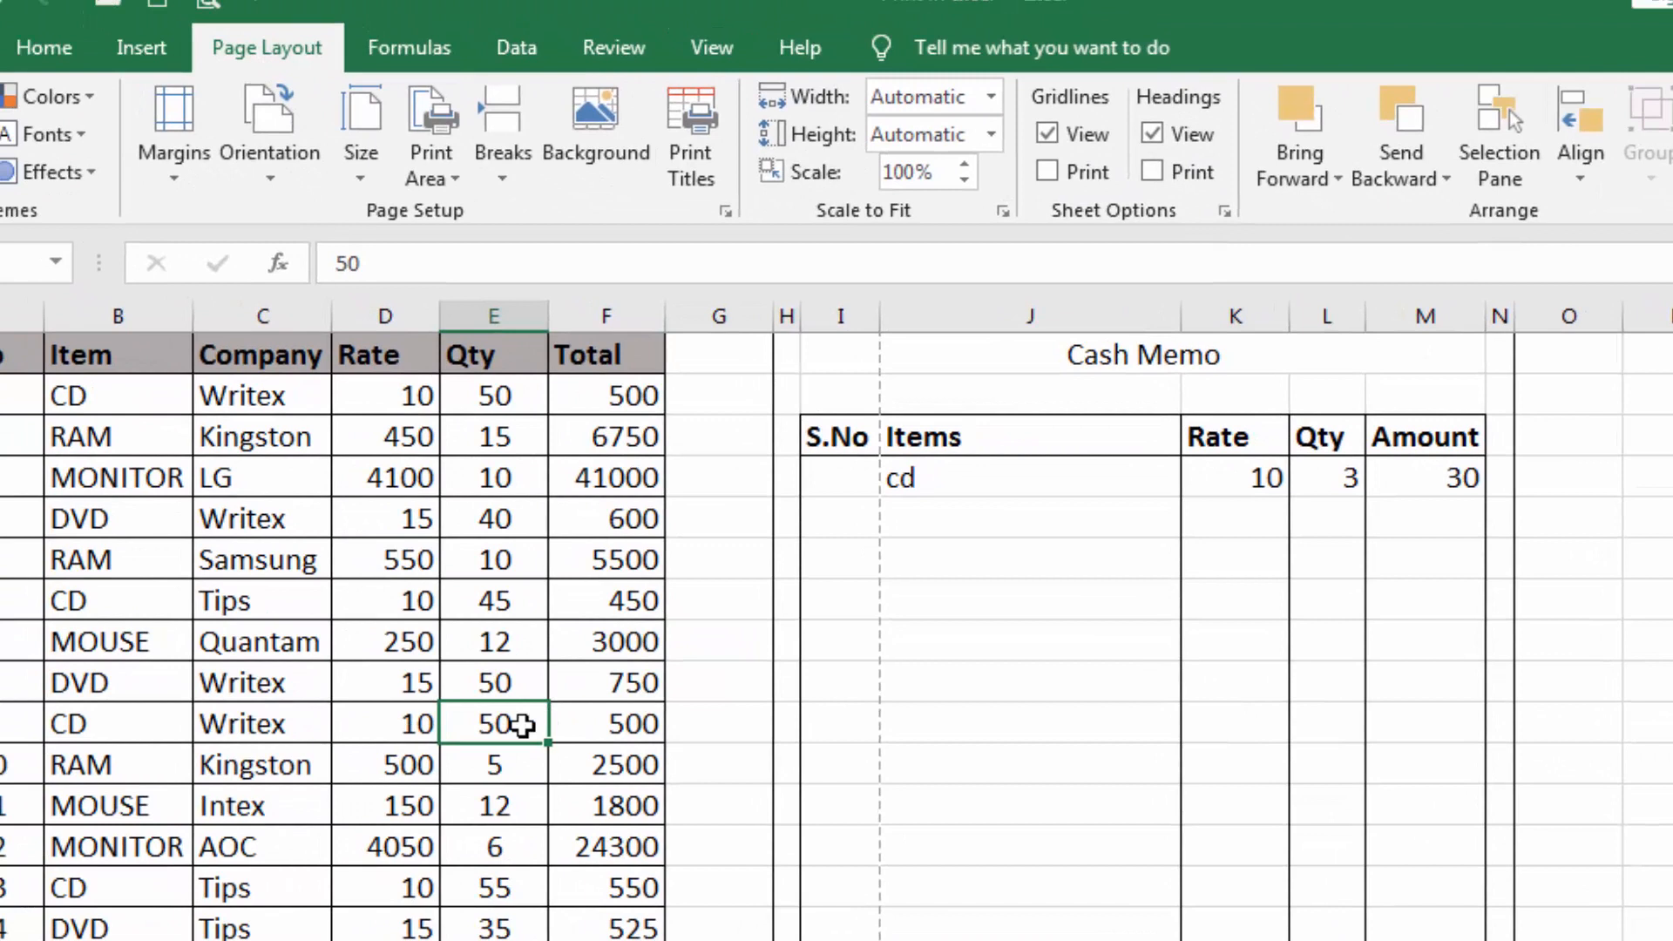
scroll(521, 725, "down", 3)
scroll(533, 728, "down", 3)
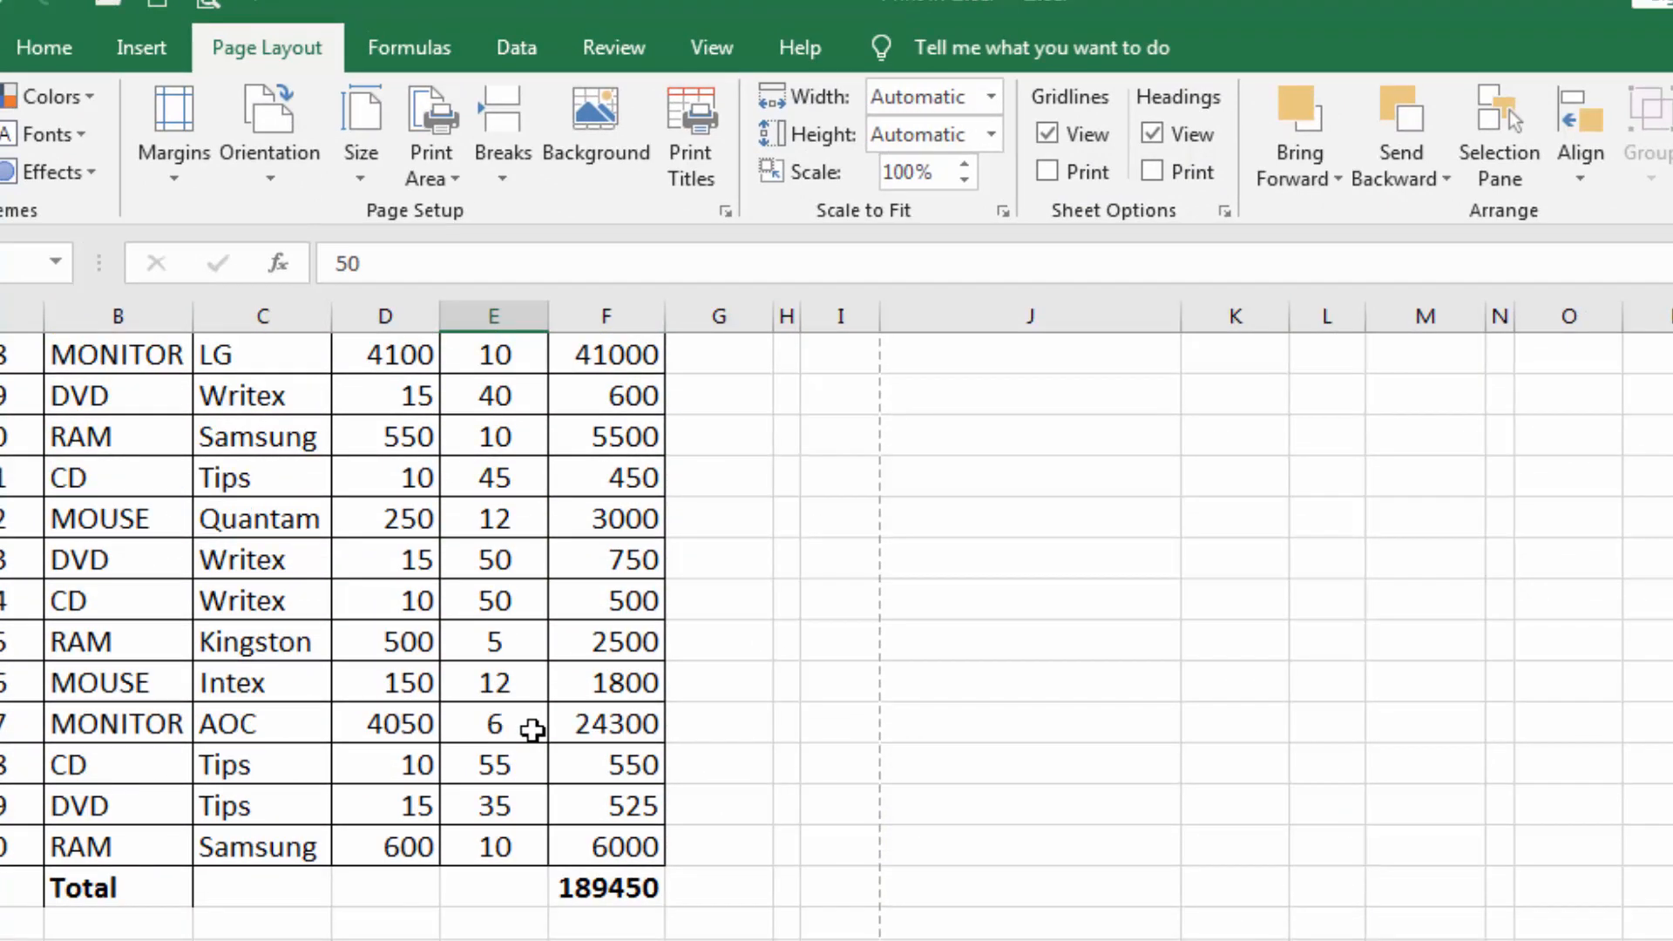
scroll(532, 730, "up", 6)
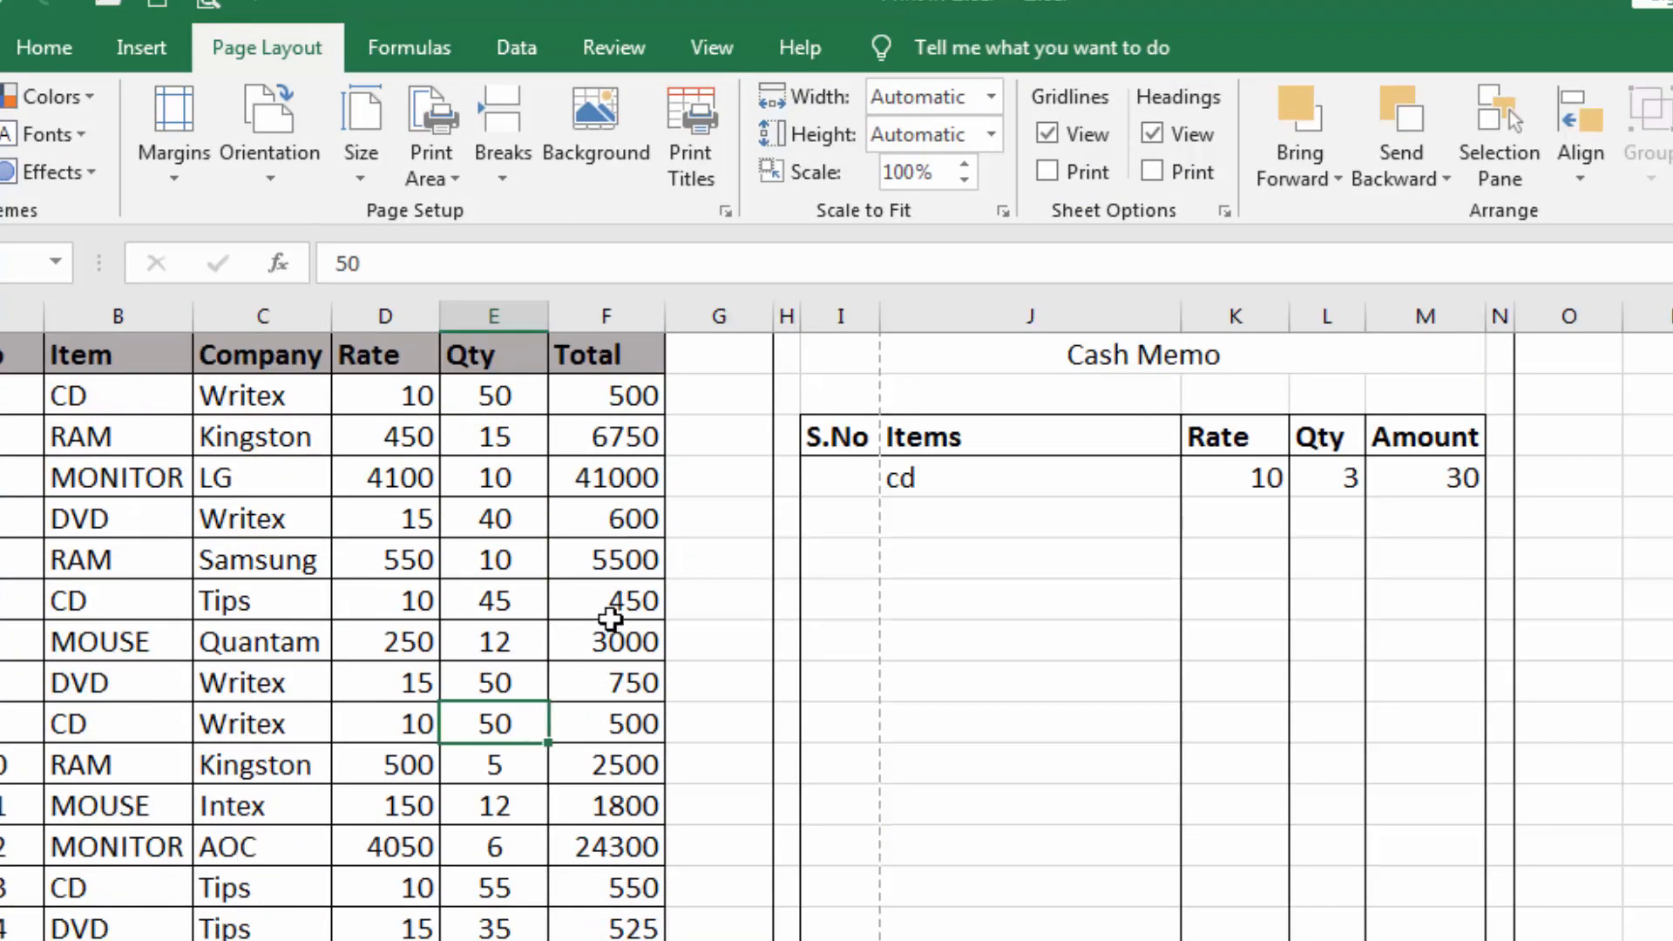
left_click_drag(566, 429, 519, 859)
left_click(551, 893)
Enter the filler texts gf, gf, g, f, g and fg down column P from P5, leaving P7 blank
left_click(1663, 518)
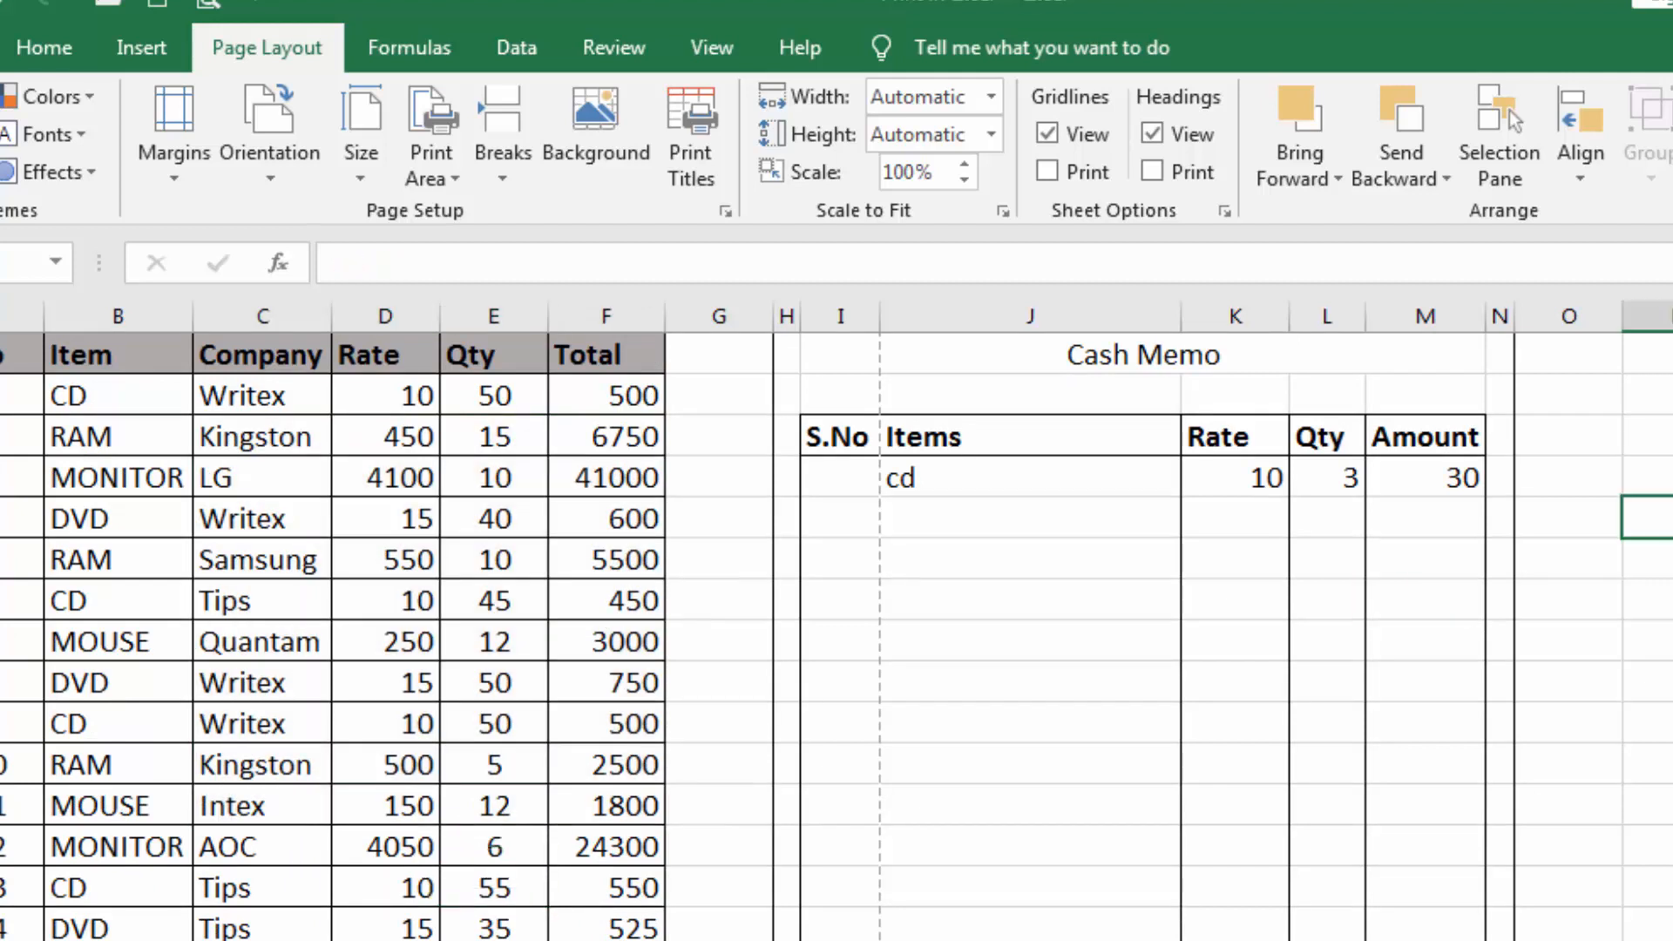
type("gf")
key("Return")
type("gf")
key("Return")
key("Return")
type("g f g fg")
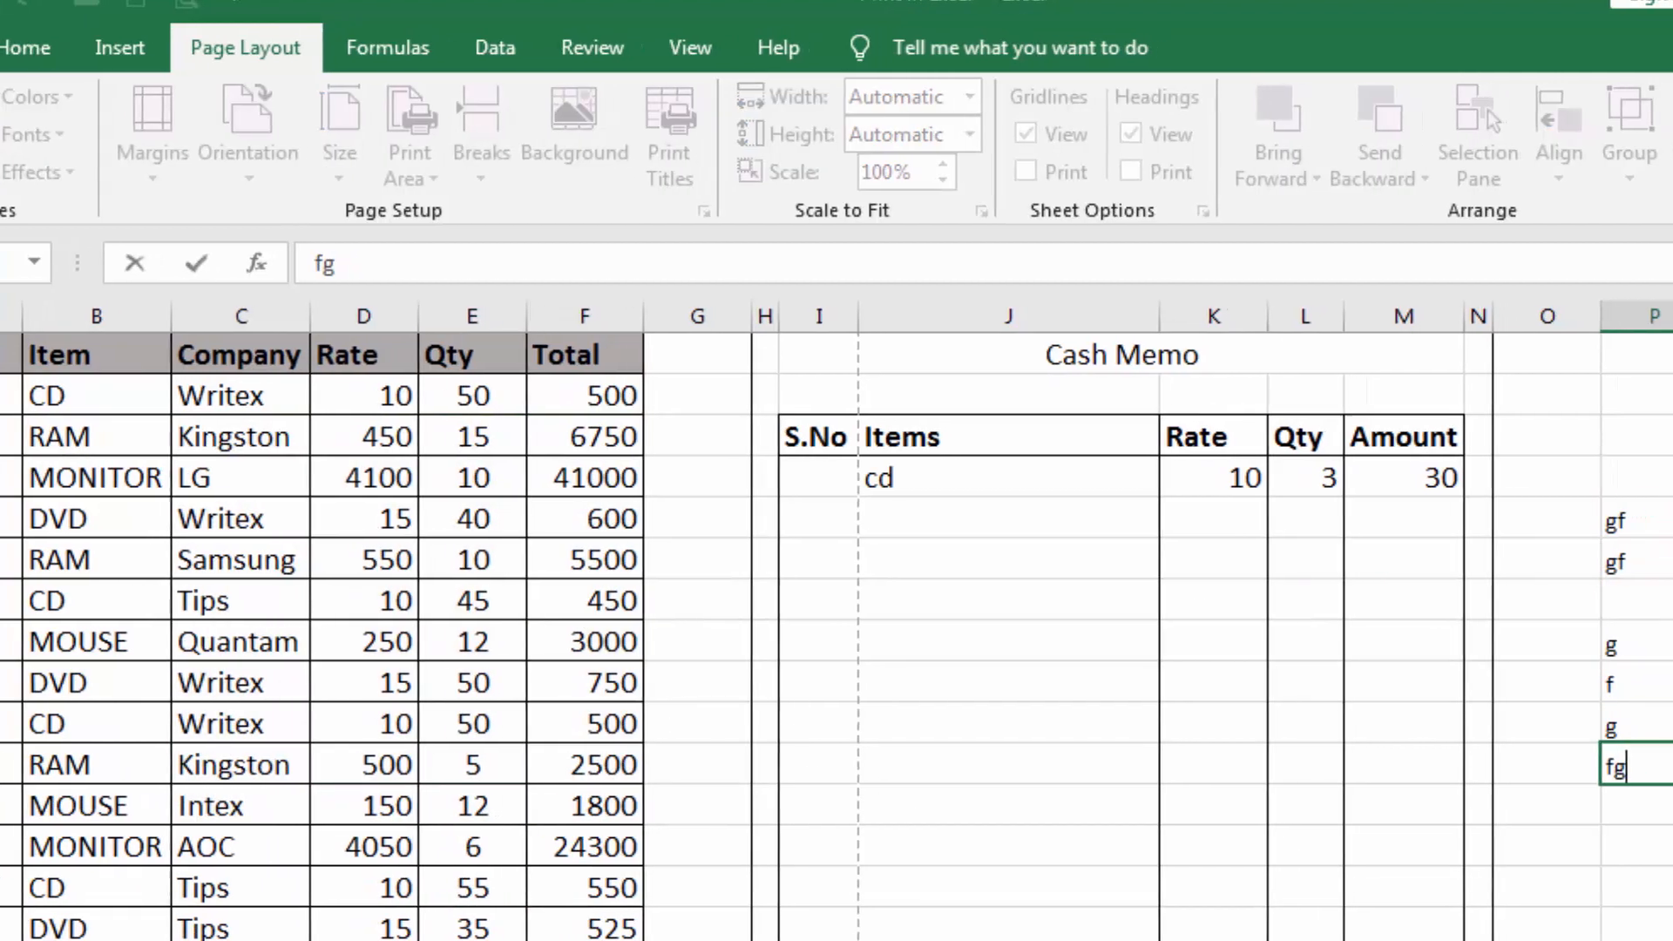
left_click_drag(1662, 514, 1659, 915)
left_click(1659, 915)
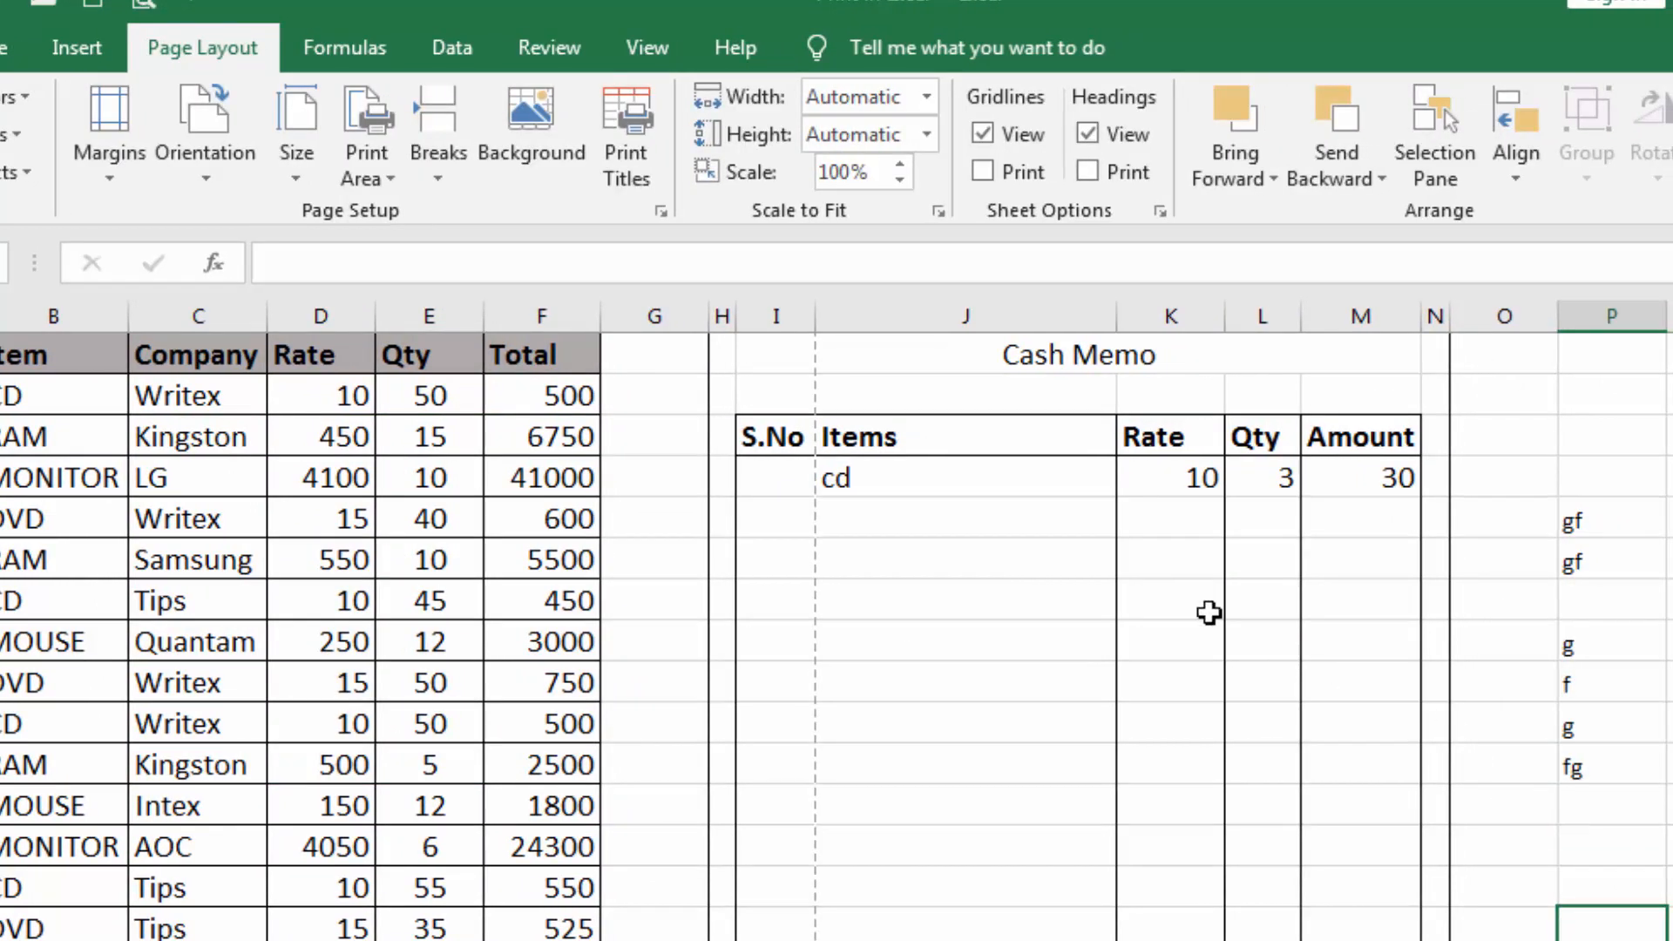
Set the whole Cash Memo form, H1:N17 including its outer border, as the print area
left_click(727, 353)
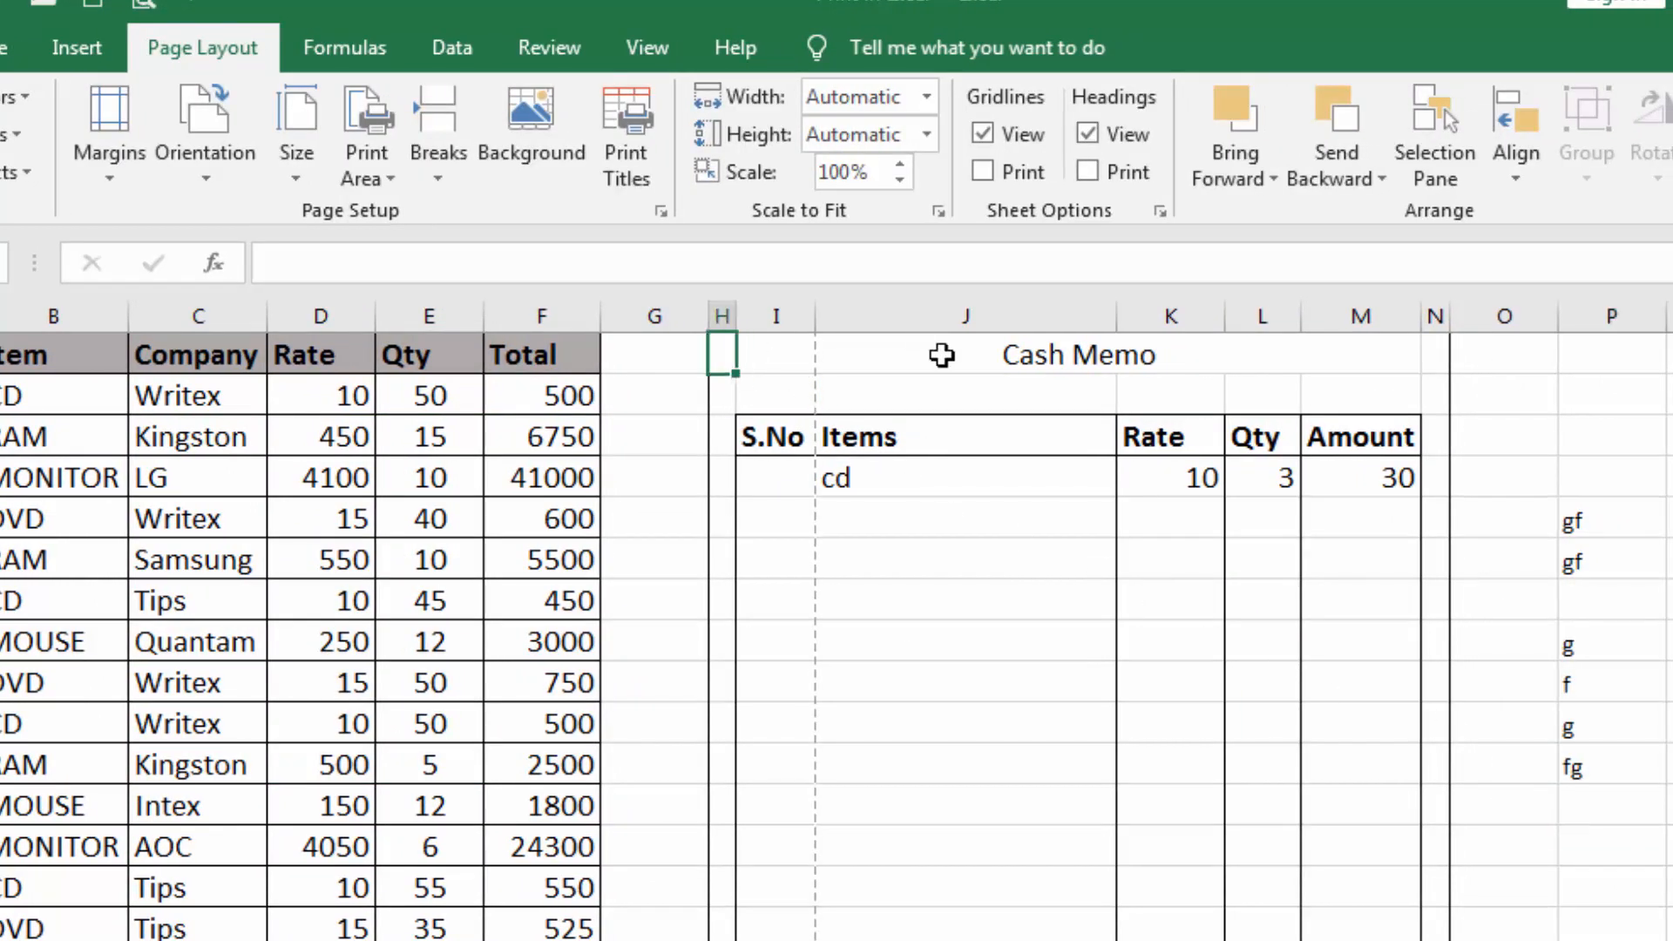
left_click(940, 357)
left_click(1106, 401)
left_click(1086, 556)
left_click_drag(725, 356, 1436, 937)
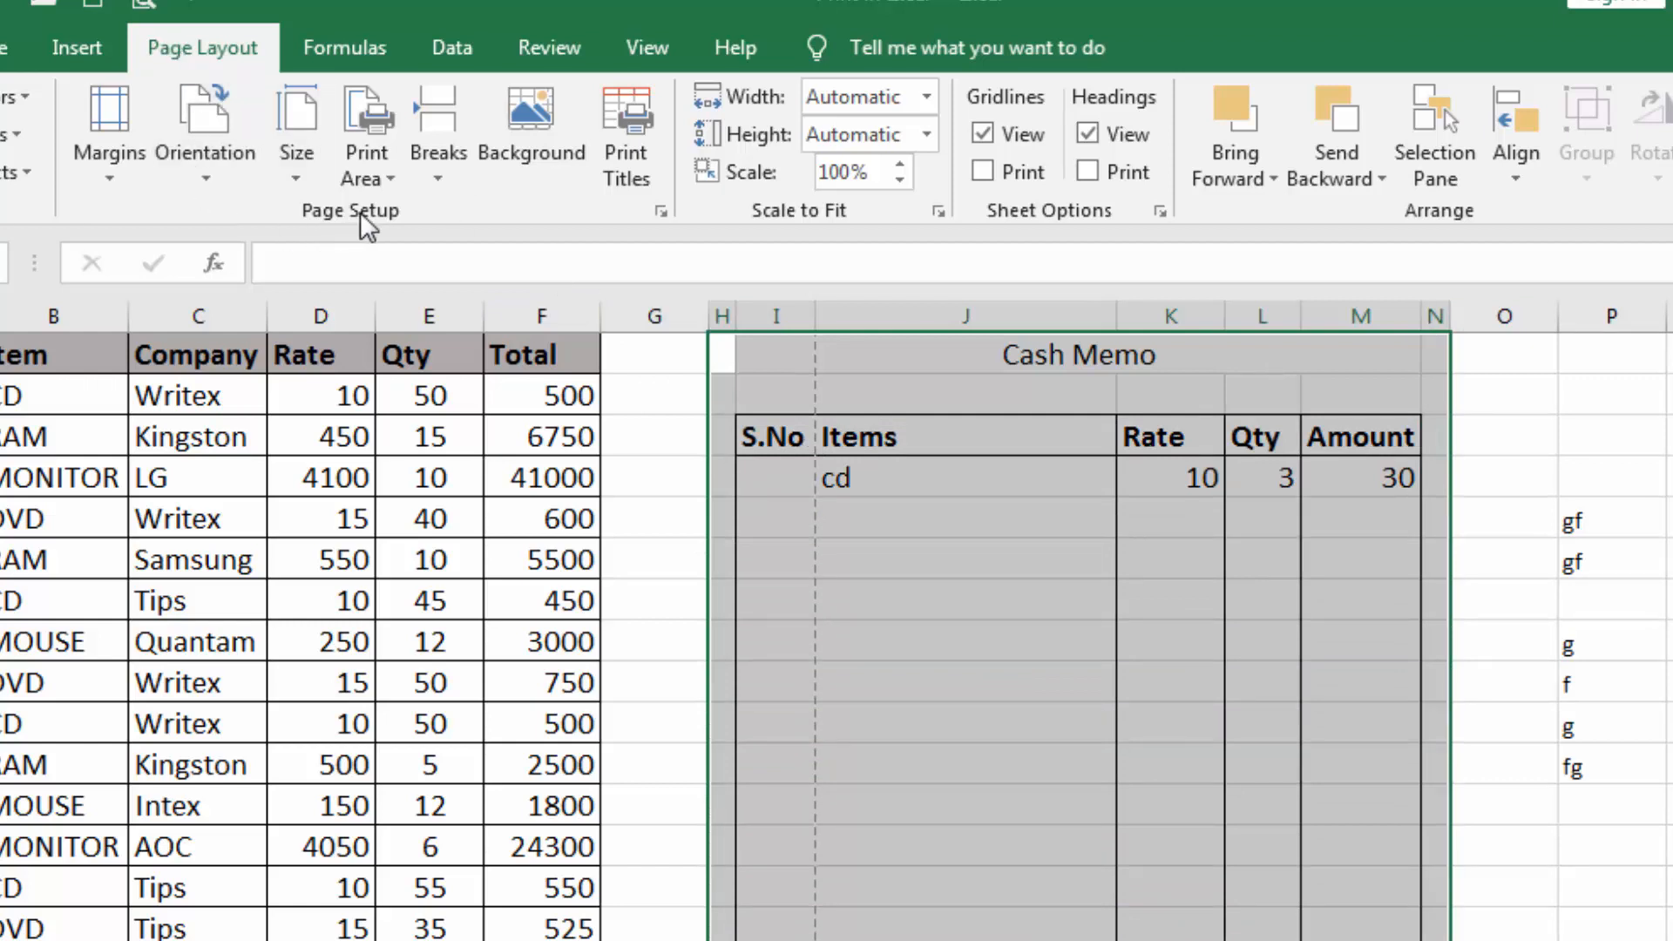
left_click(385, 181)
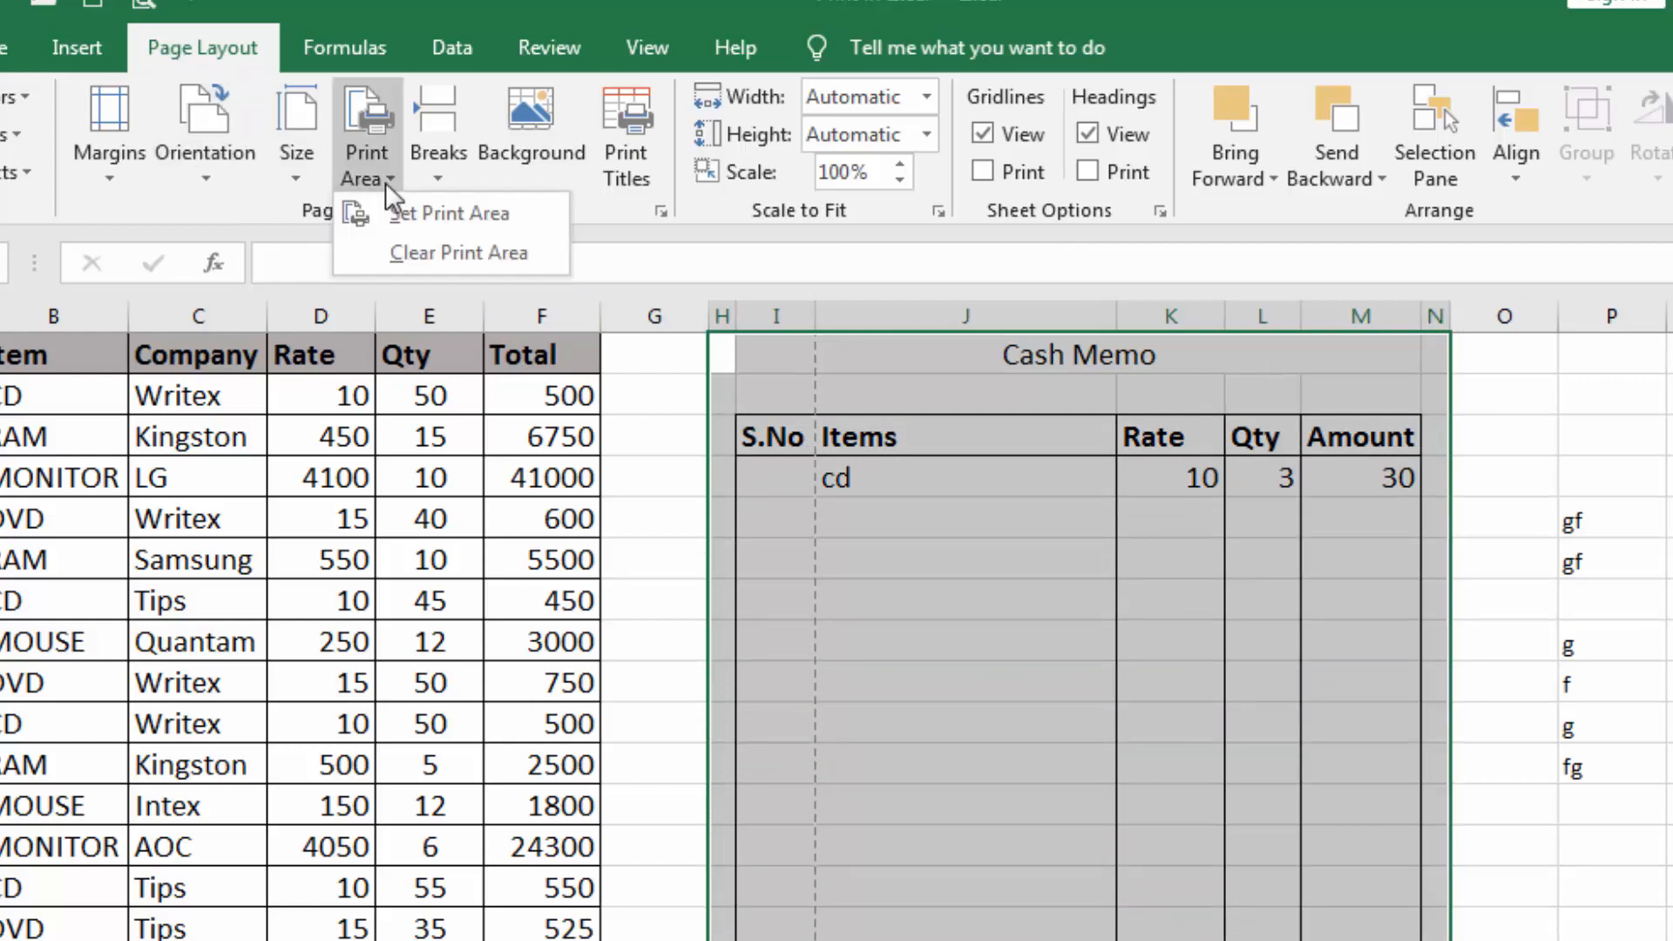
left_click(448, 212)
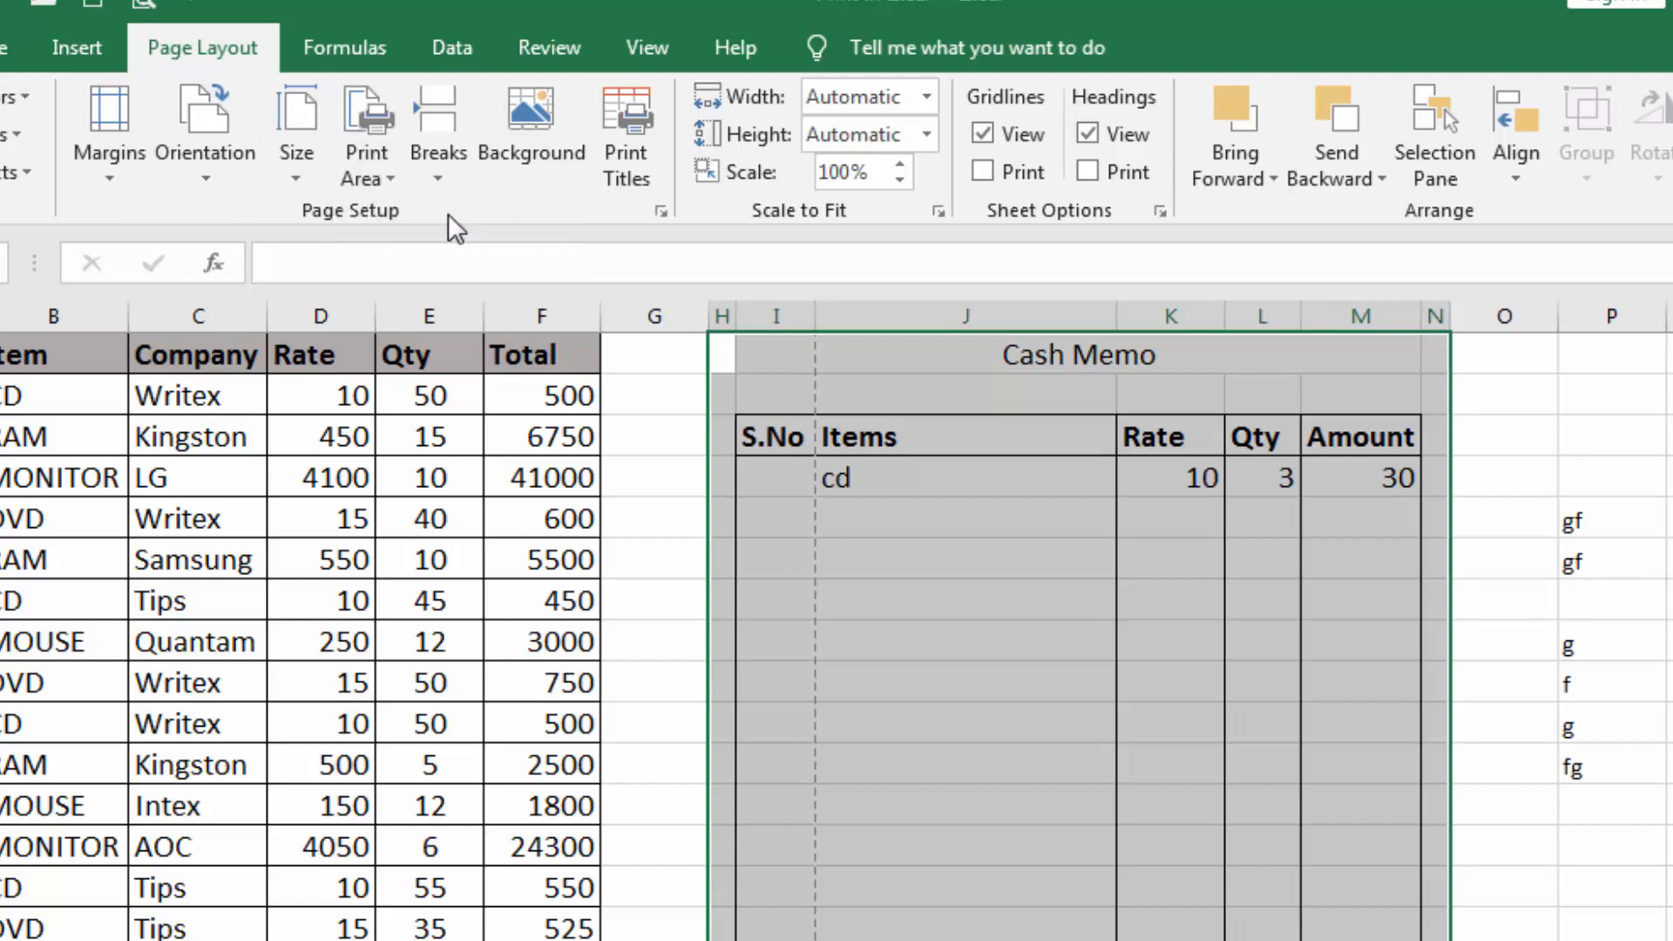
left_click(1056, 636)
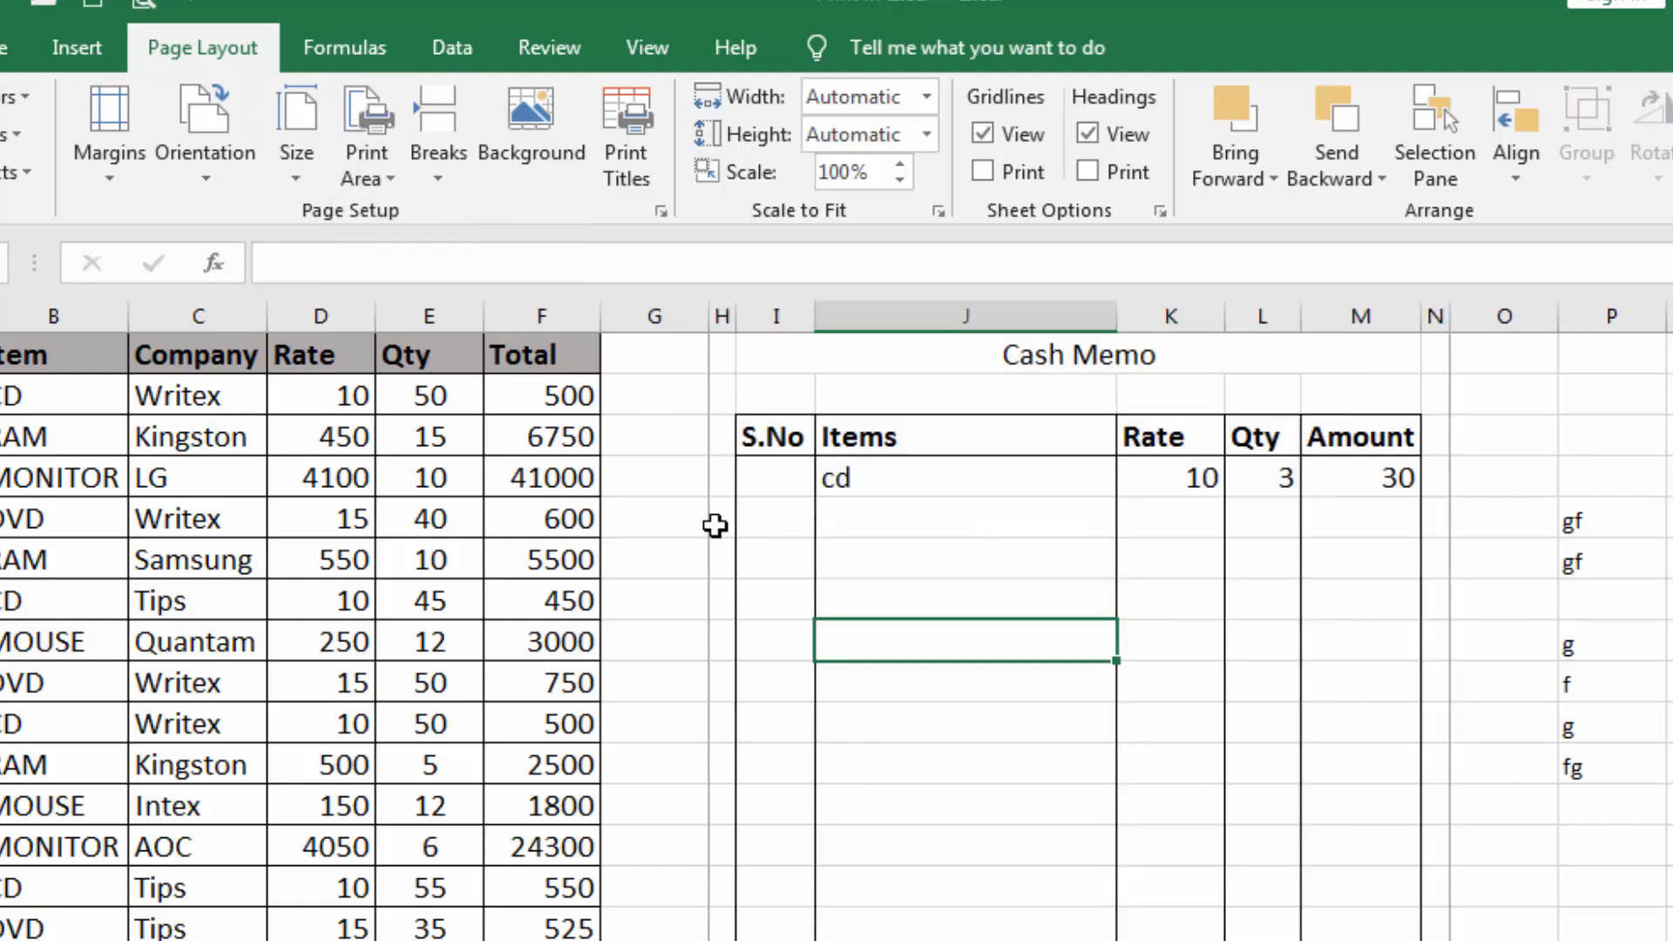
Preview the Cash Memo print area, move the left margin inward and back to 0.8", and return to the worksheet
scroll(1429, 610, "down", 5)
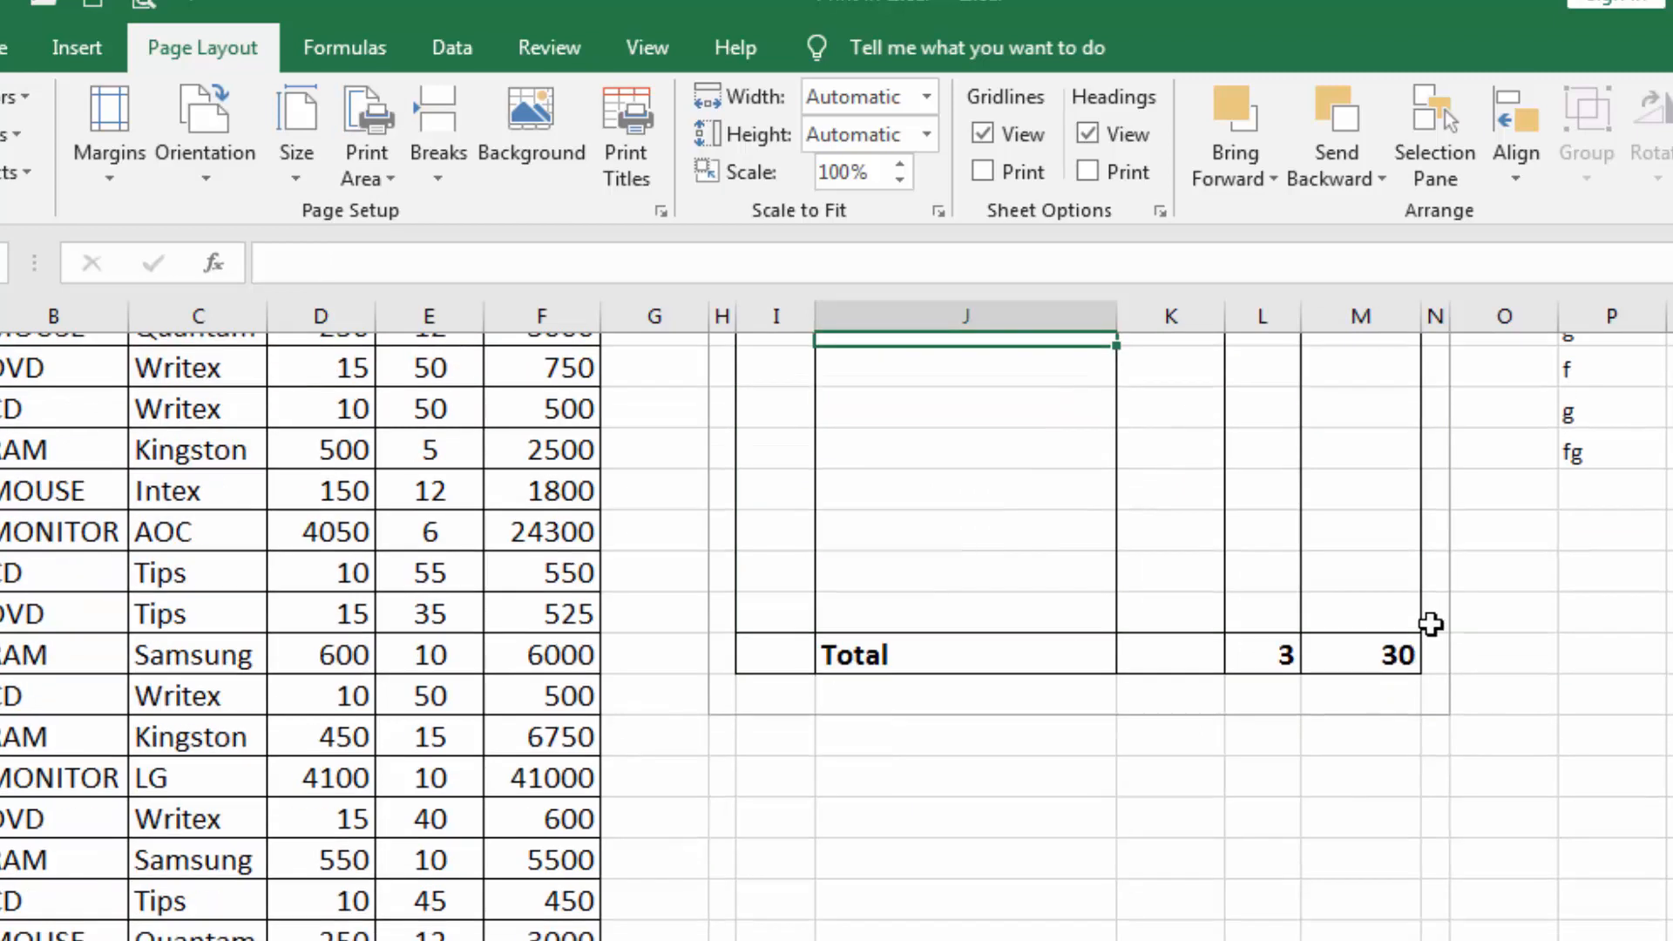
scroll(1429, 636, "up", 5)
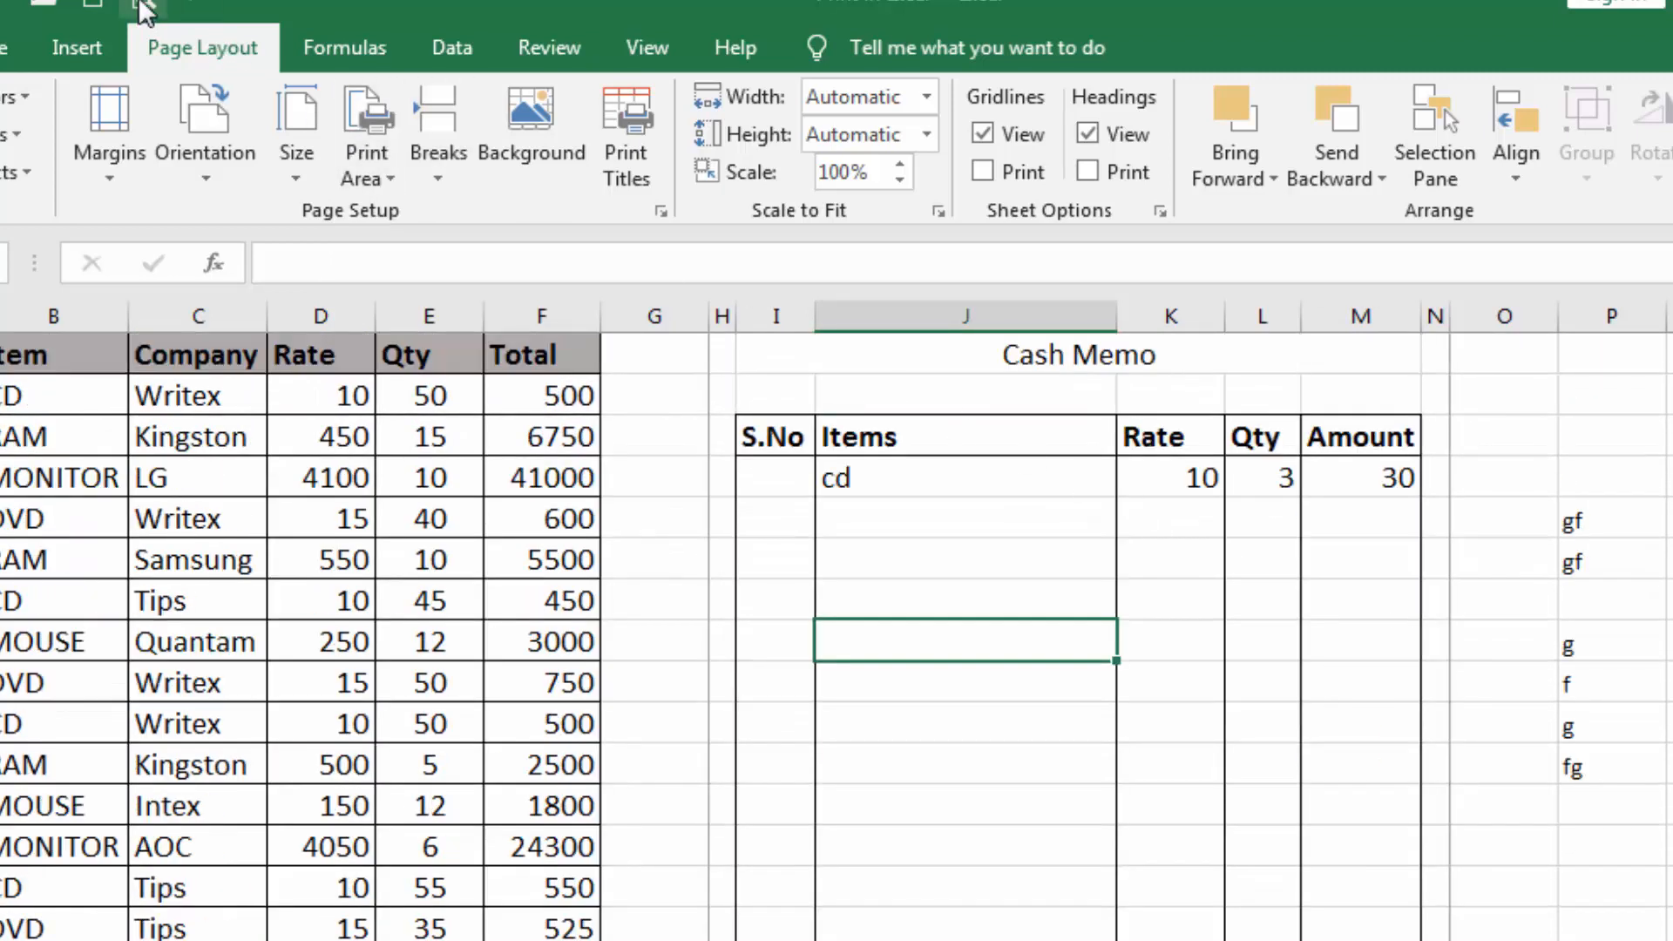
left_click(139, 9)
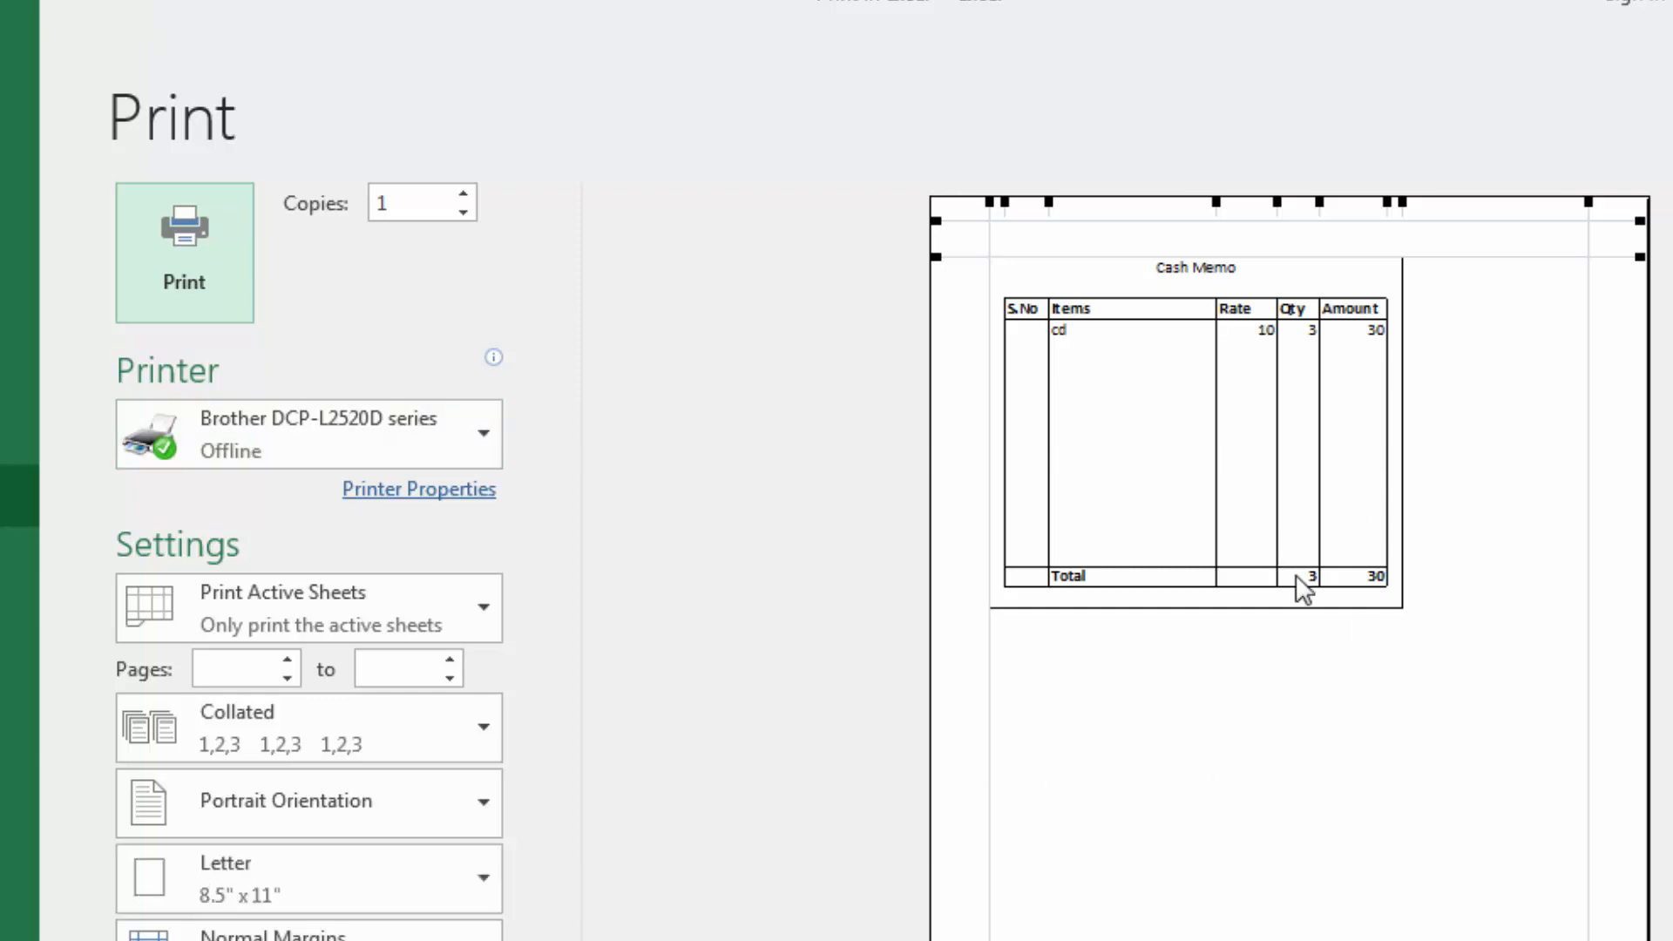
left_click_drag(989, 661, 1086, 671)
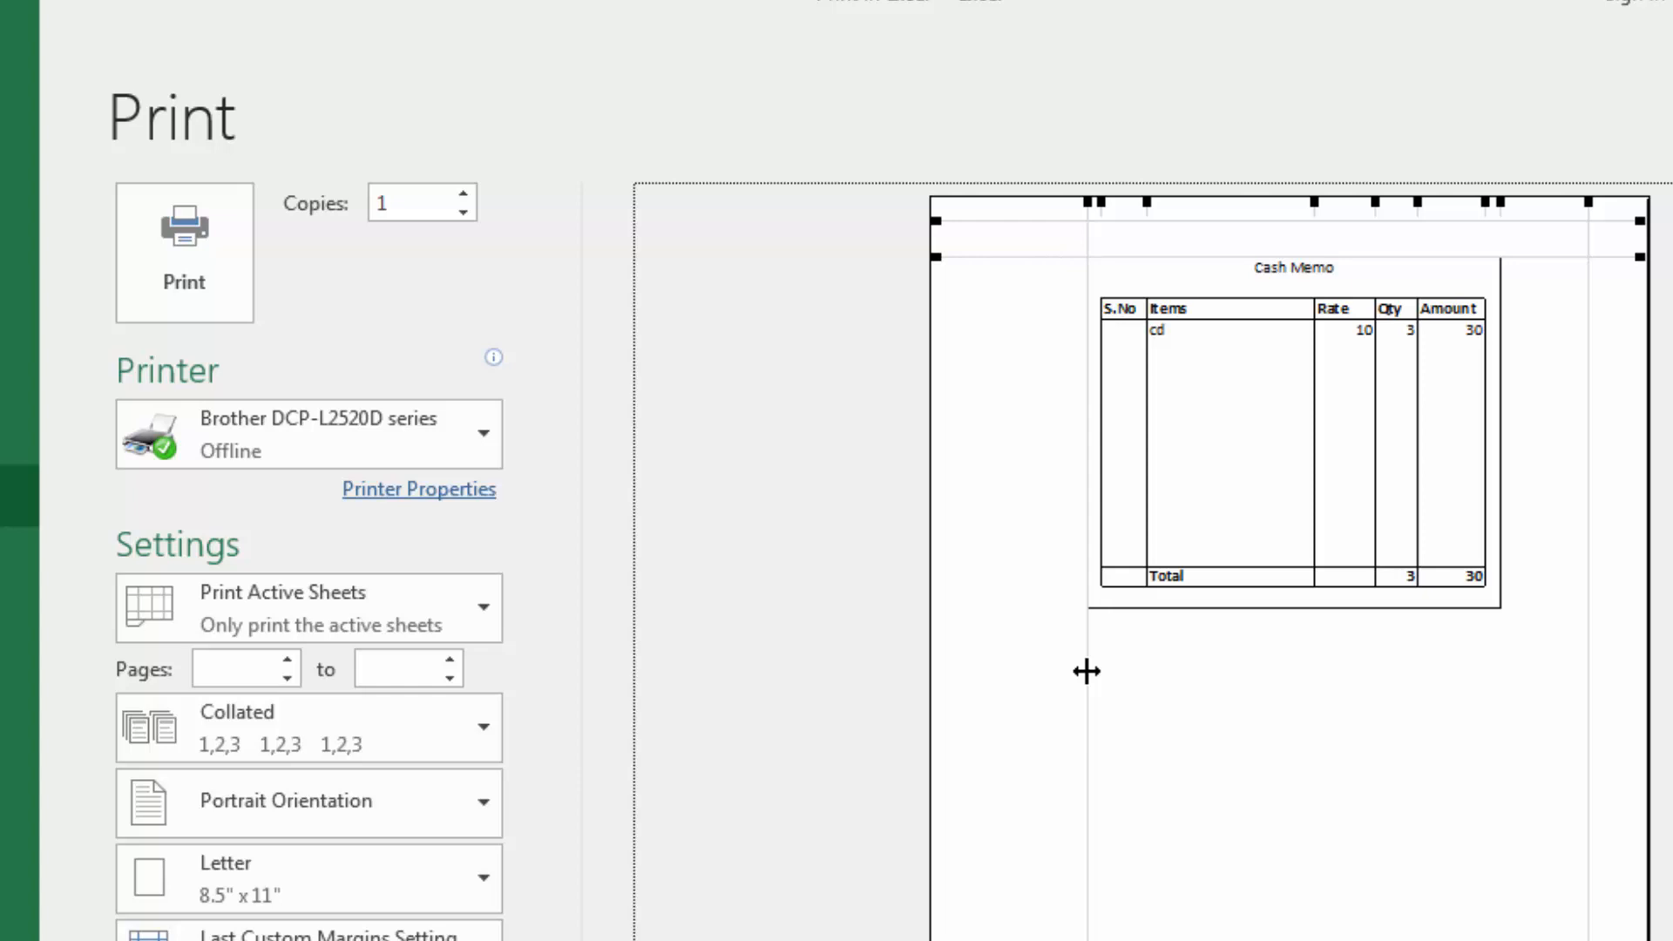
left_click_drag(1087, 671, 997, 674)
key("Escape")
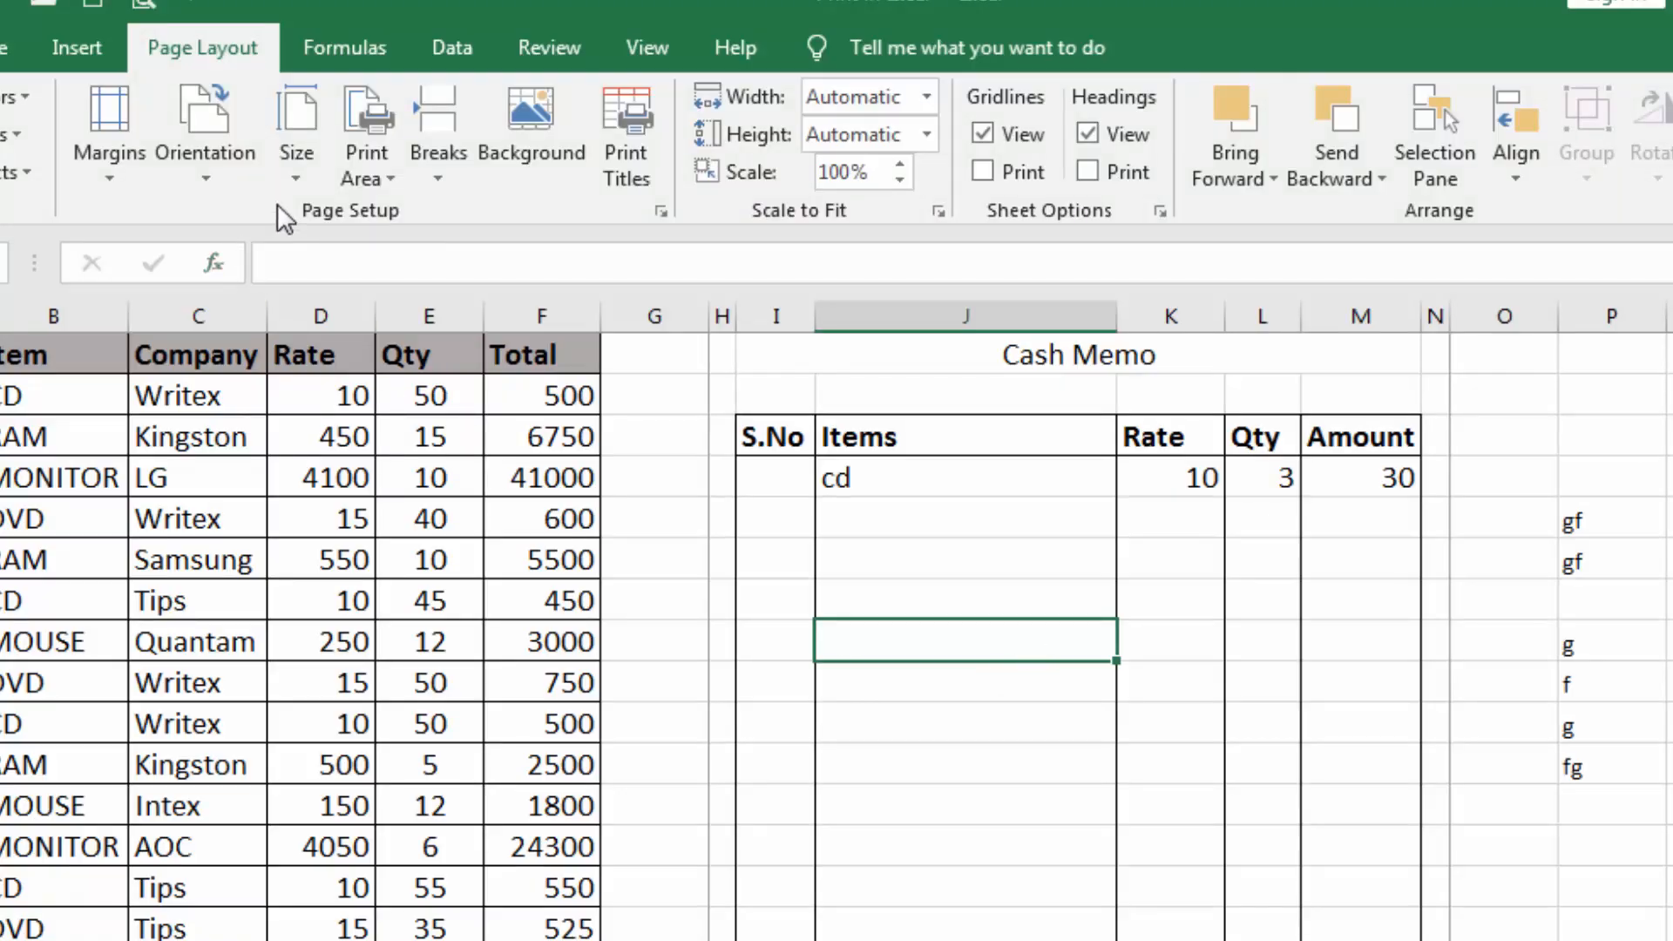
Set the paper size to A5 and open the print preview of the Cash Memo
left_click(296, 185)
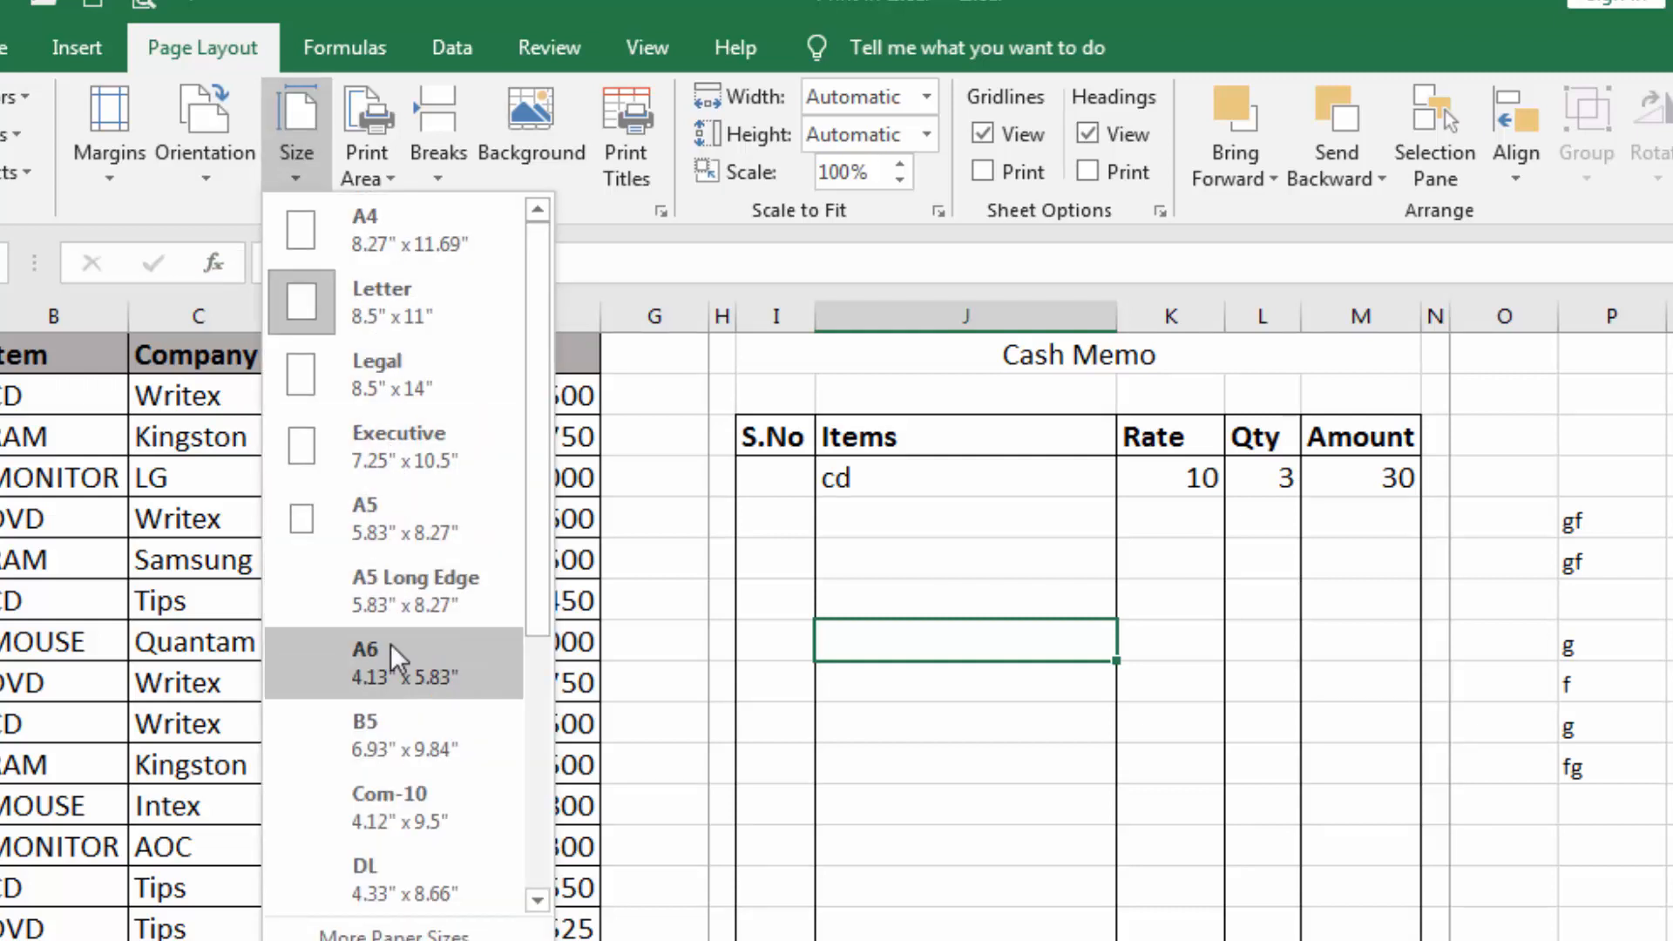
left_click(364, 504)
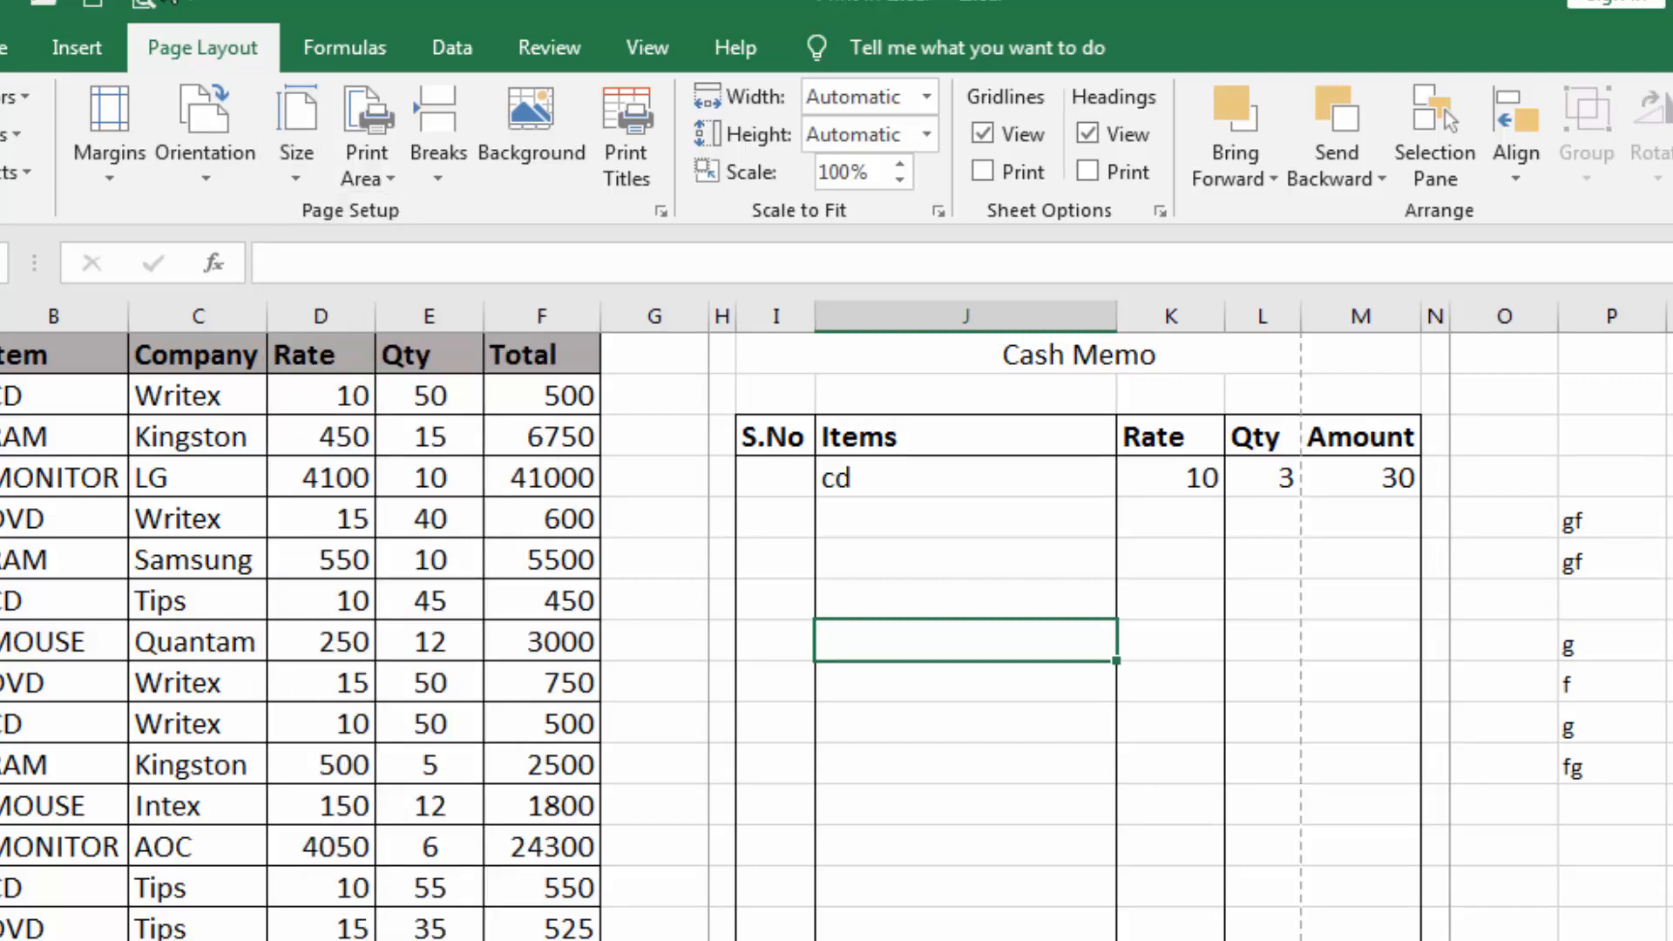
left_click(140, 7)
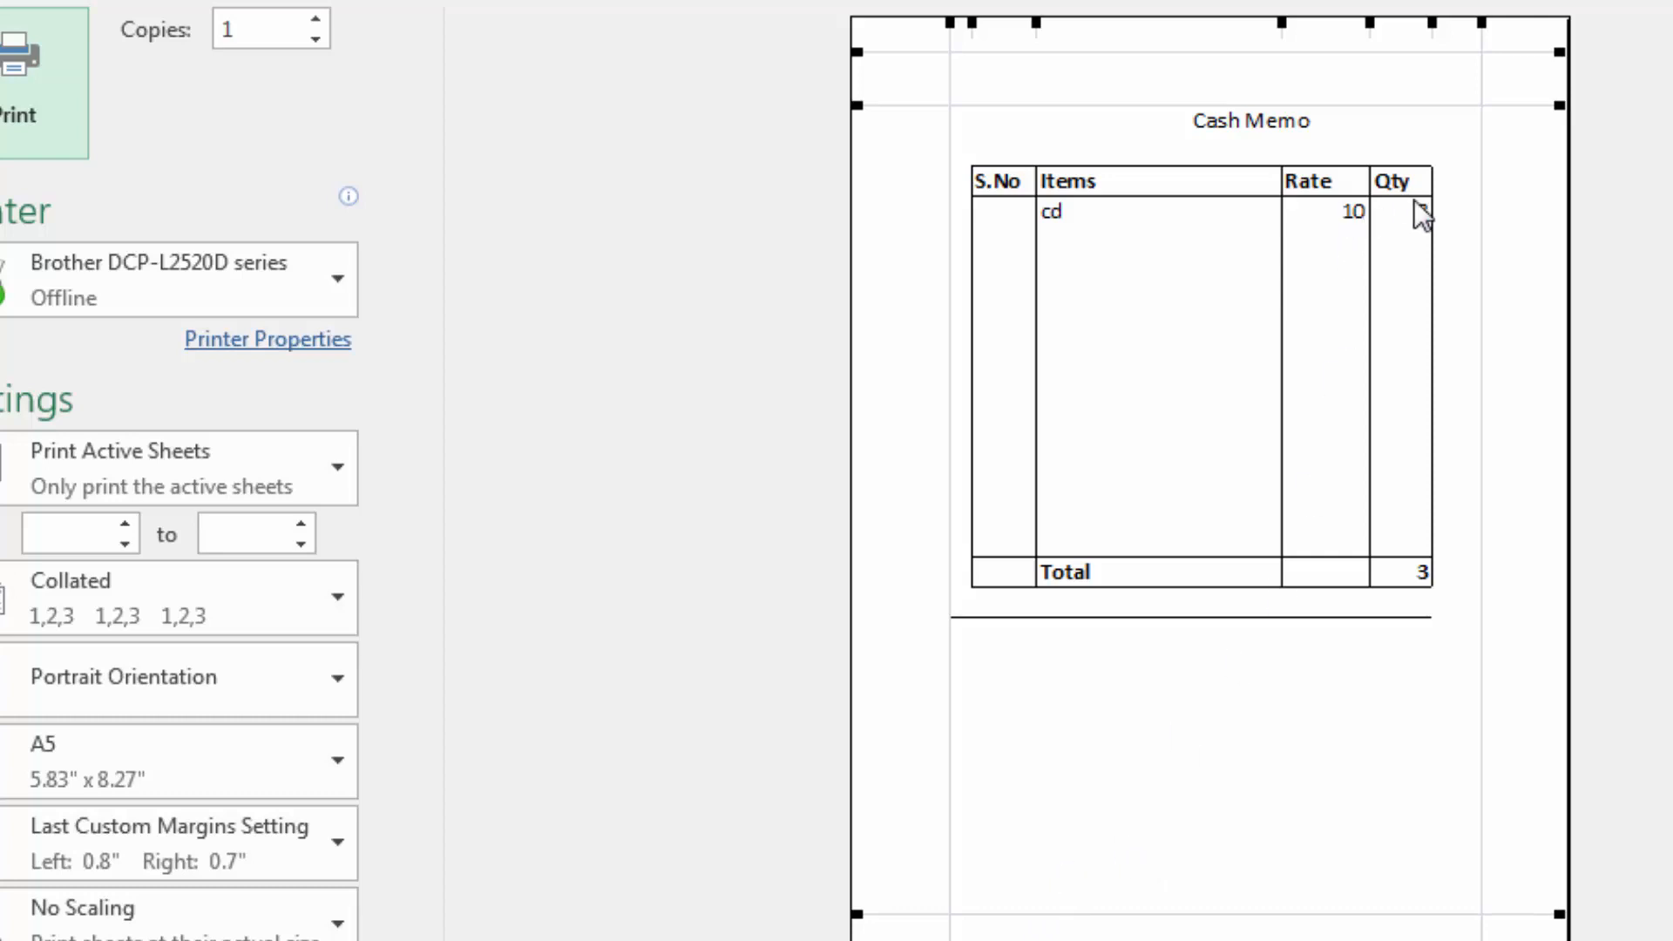
Adjust the preview margins to about 0.51" left and 0.17" right to fit the Cash Memo on one page, and return to the worksheet
left_click_drag(949, 676, 908, 702)
left_click_drag(1482, 676, 1531, 680)
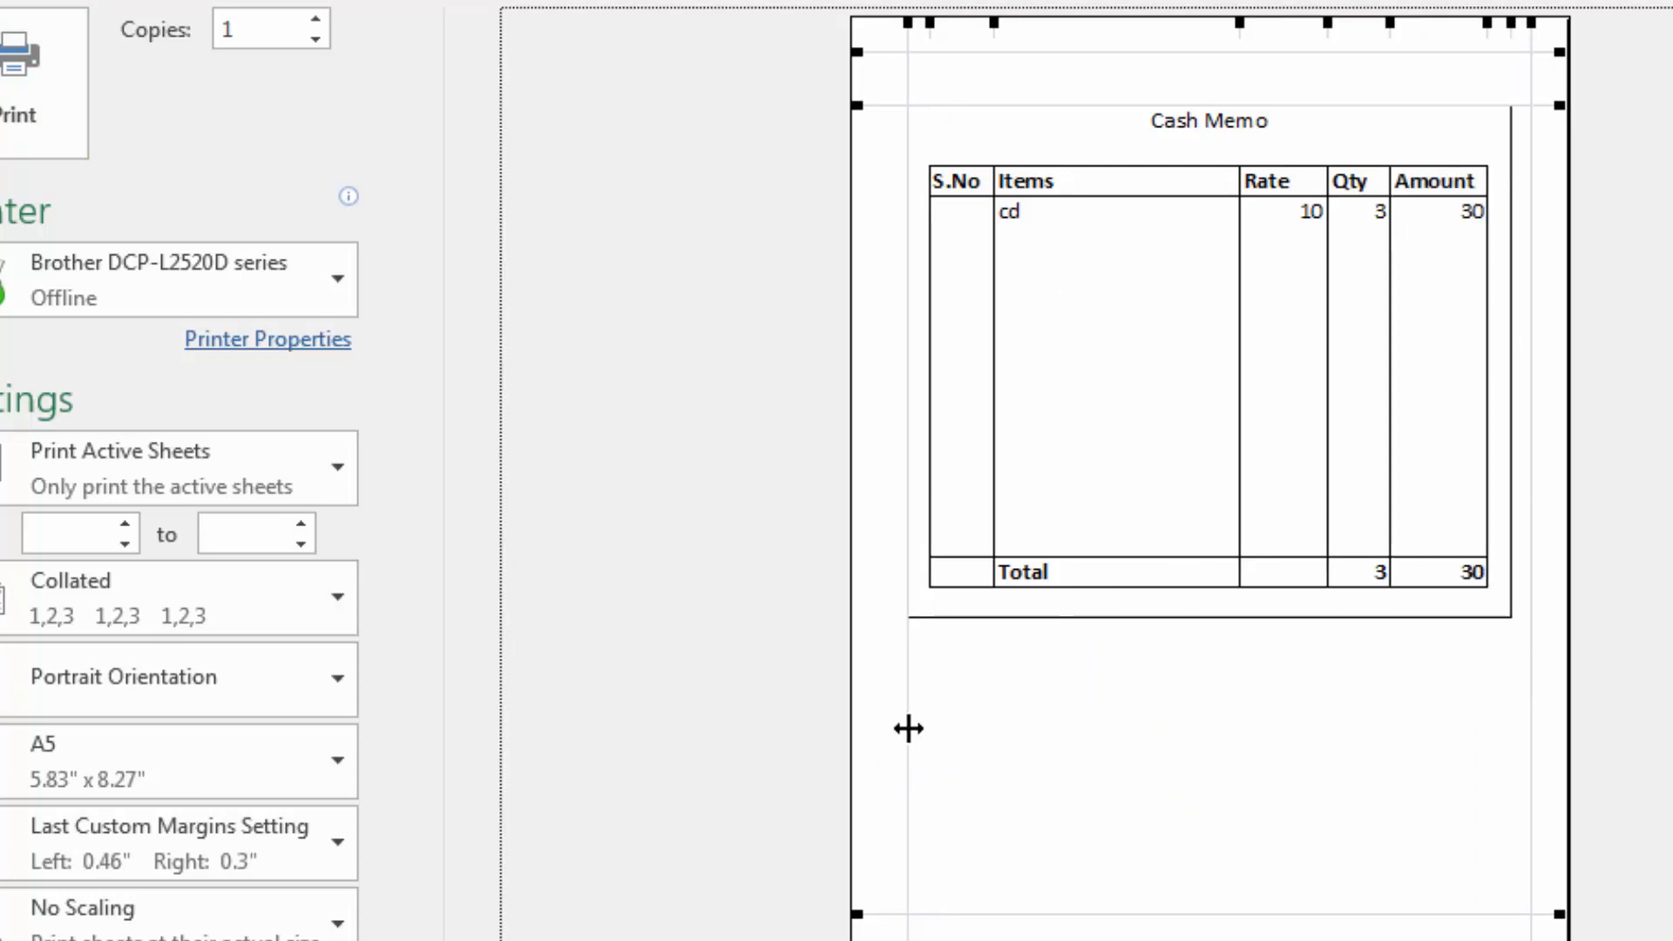
left_click_drag(903, 717, 888, 740)
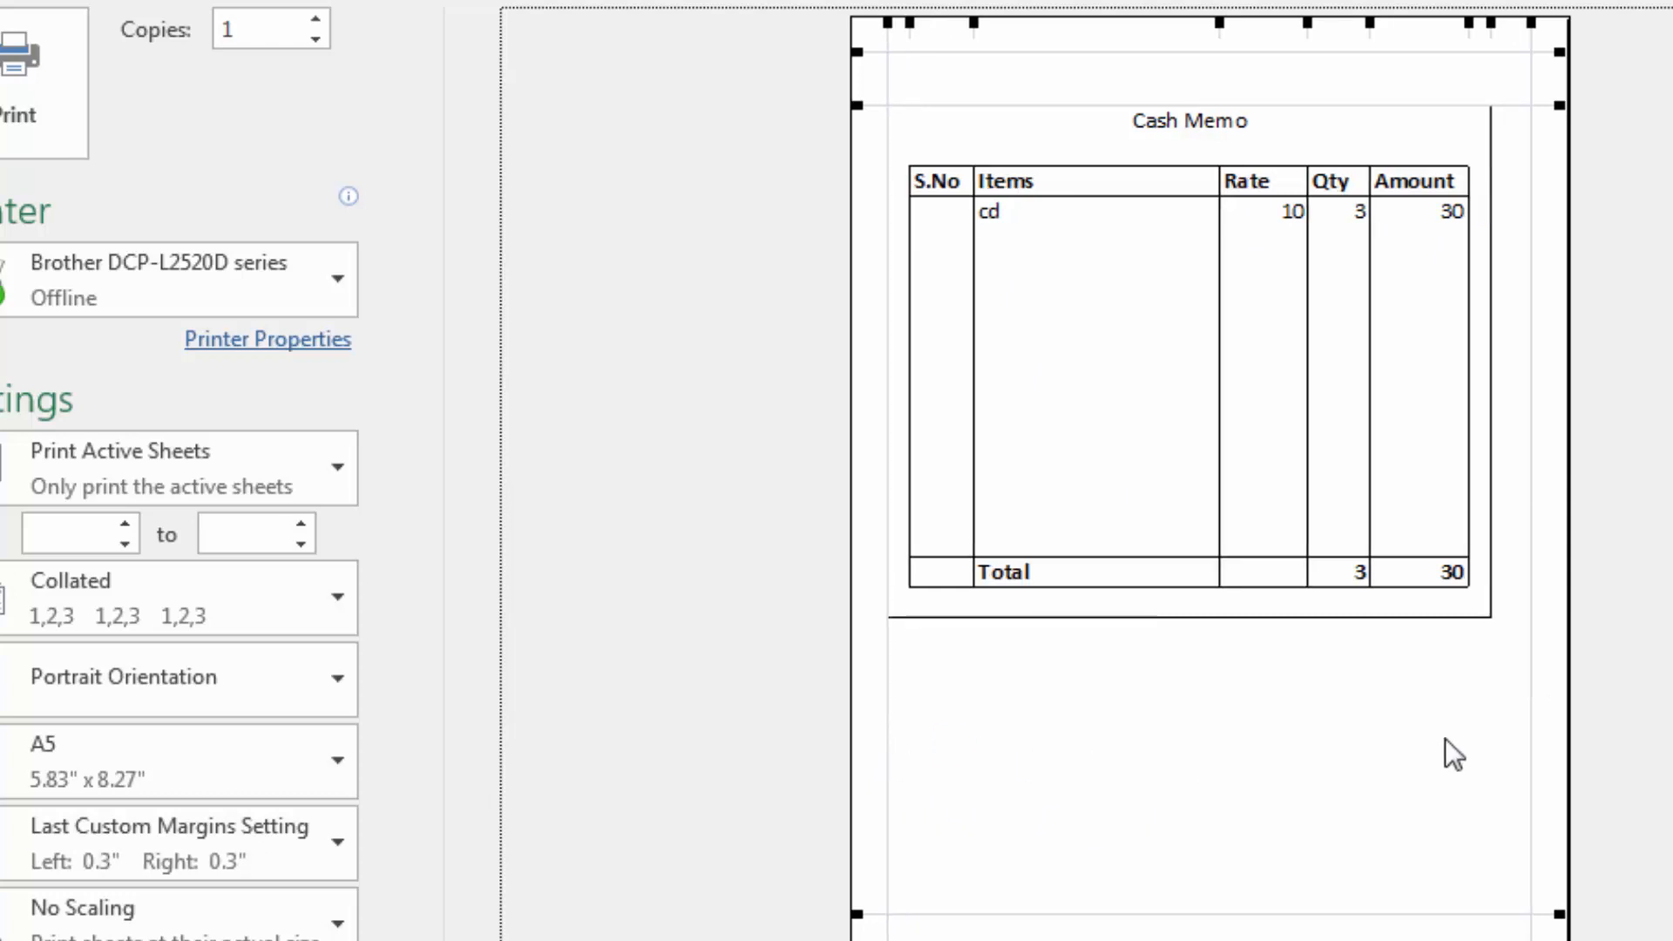
left_click_drag(1530, 687, 1547, 688)
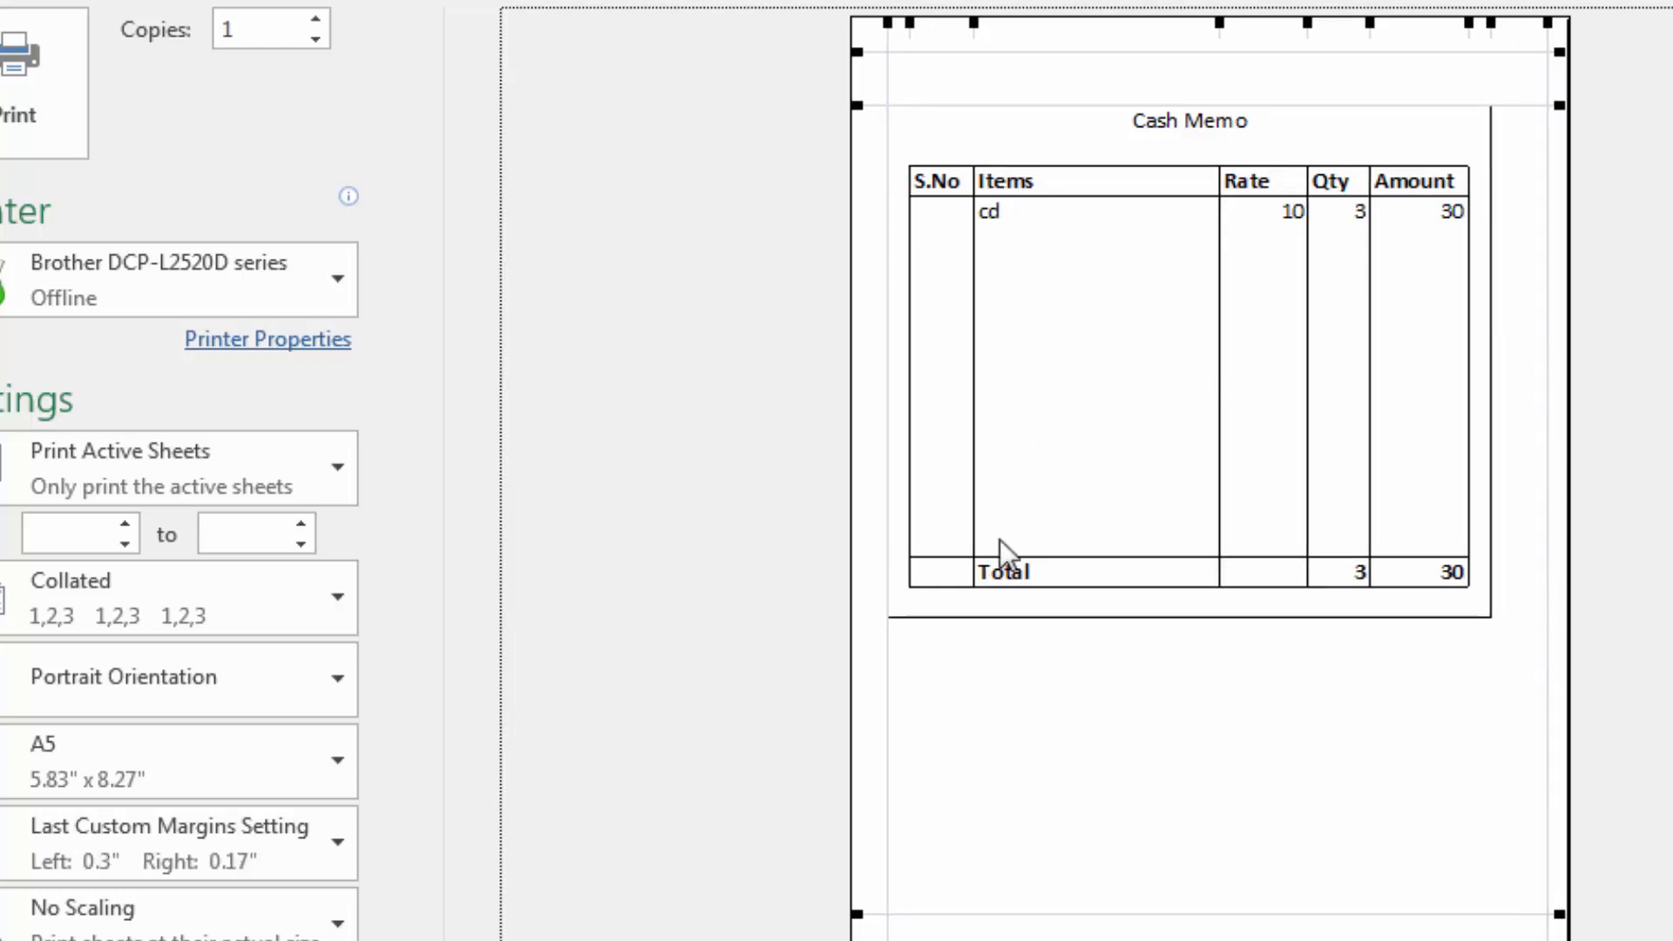
left_click_drag(889, 679, 912, 692)
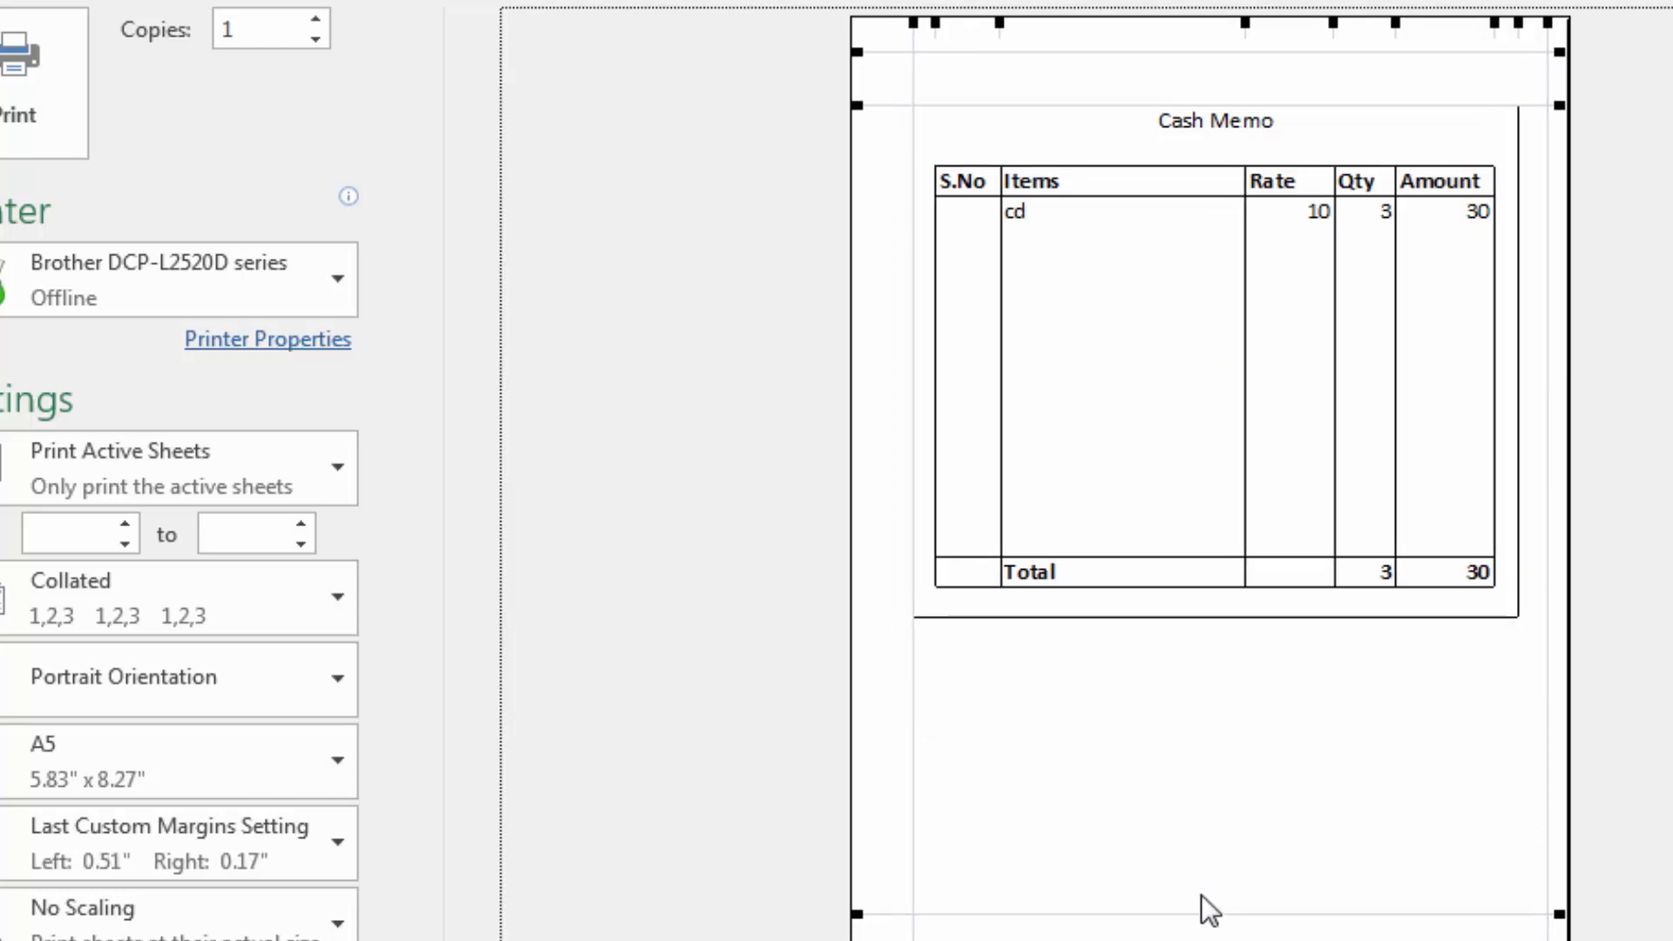
key("Escape")
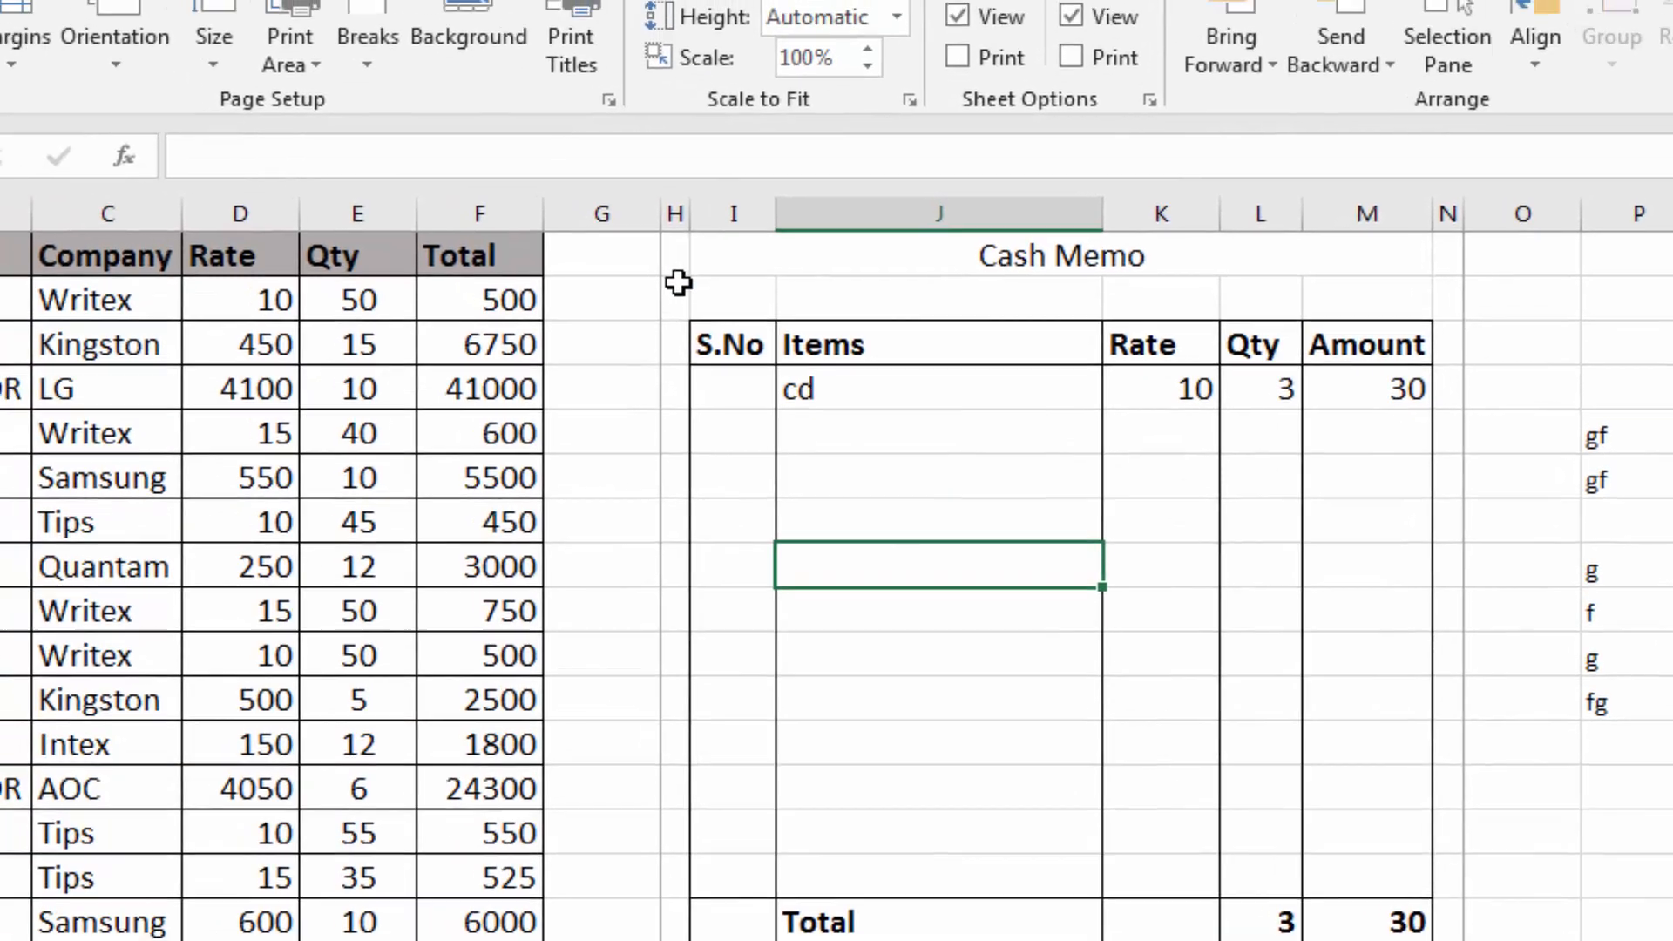
Clear the print area that covers the Cash Memo form
left_click(596, 234)
left_click(224, 5)
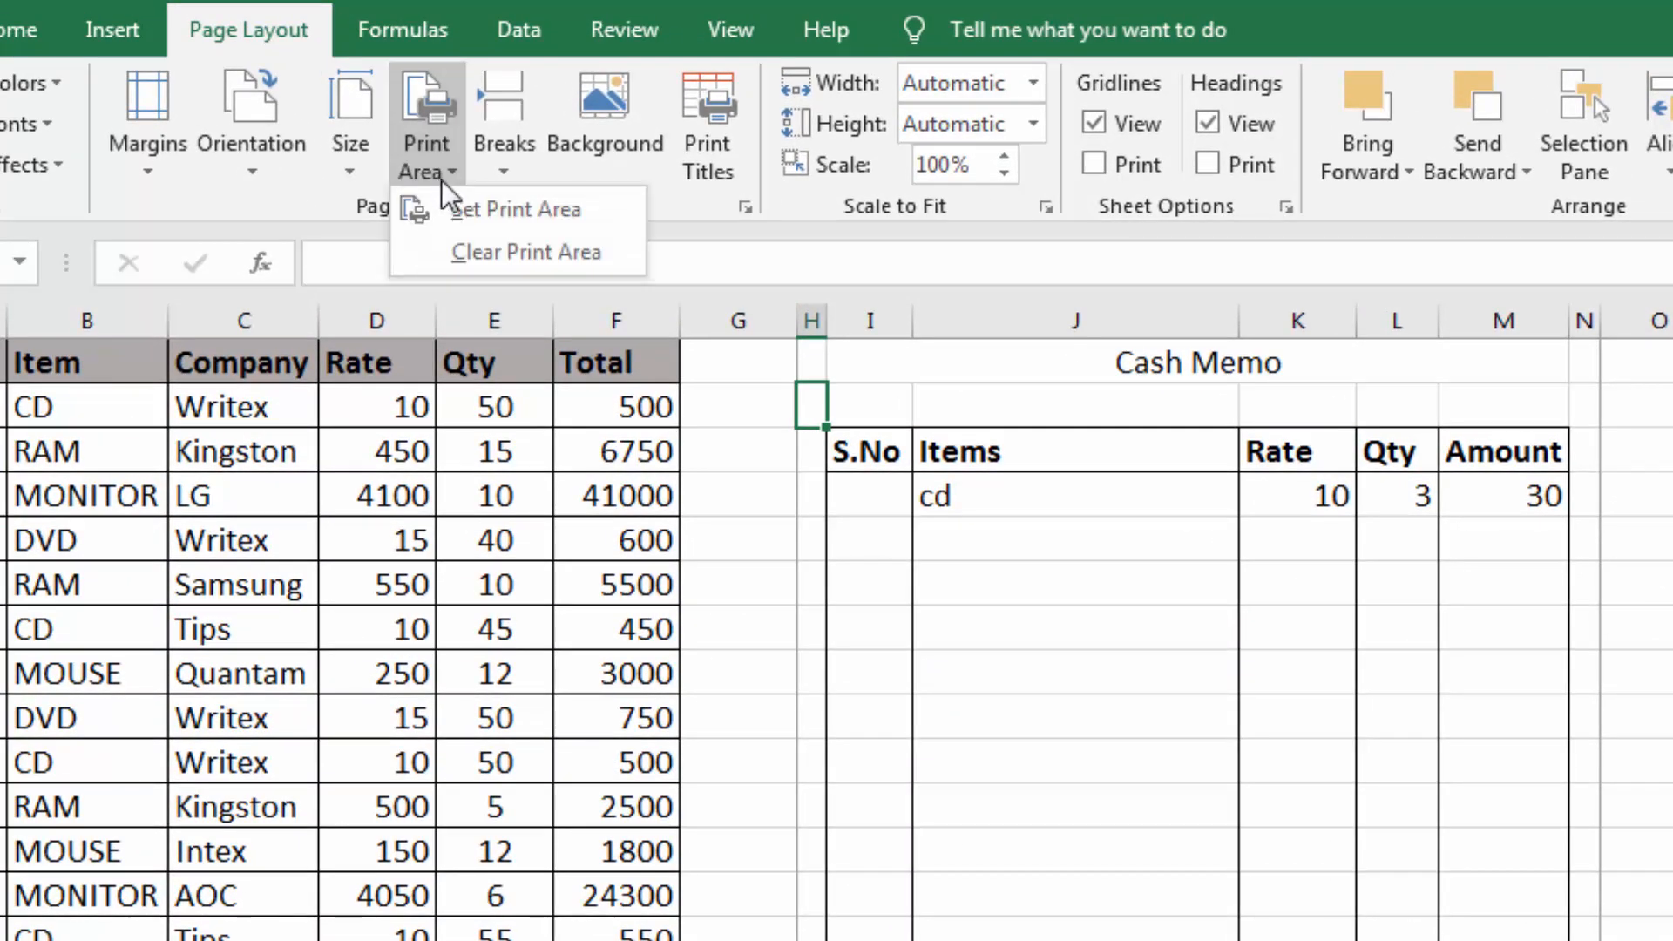
left_click(463, 250)
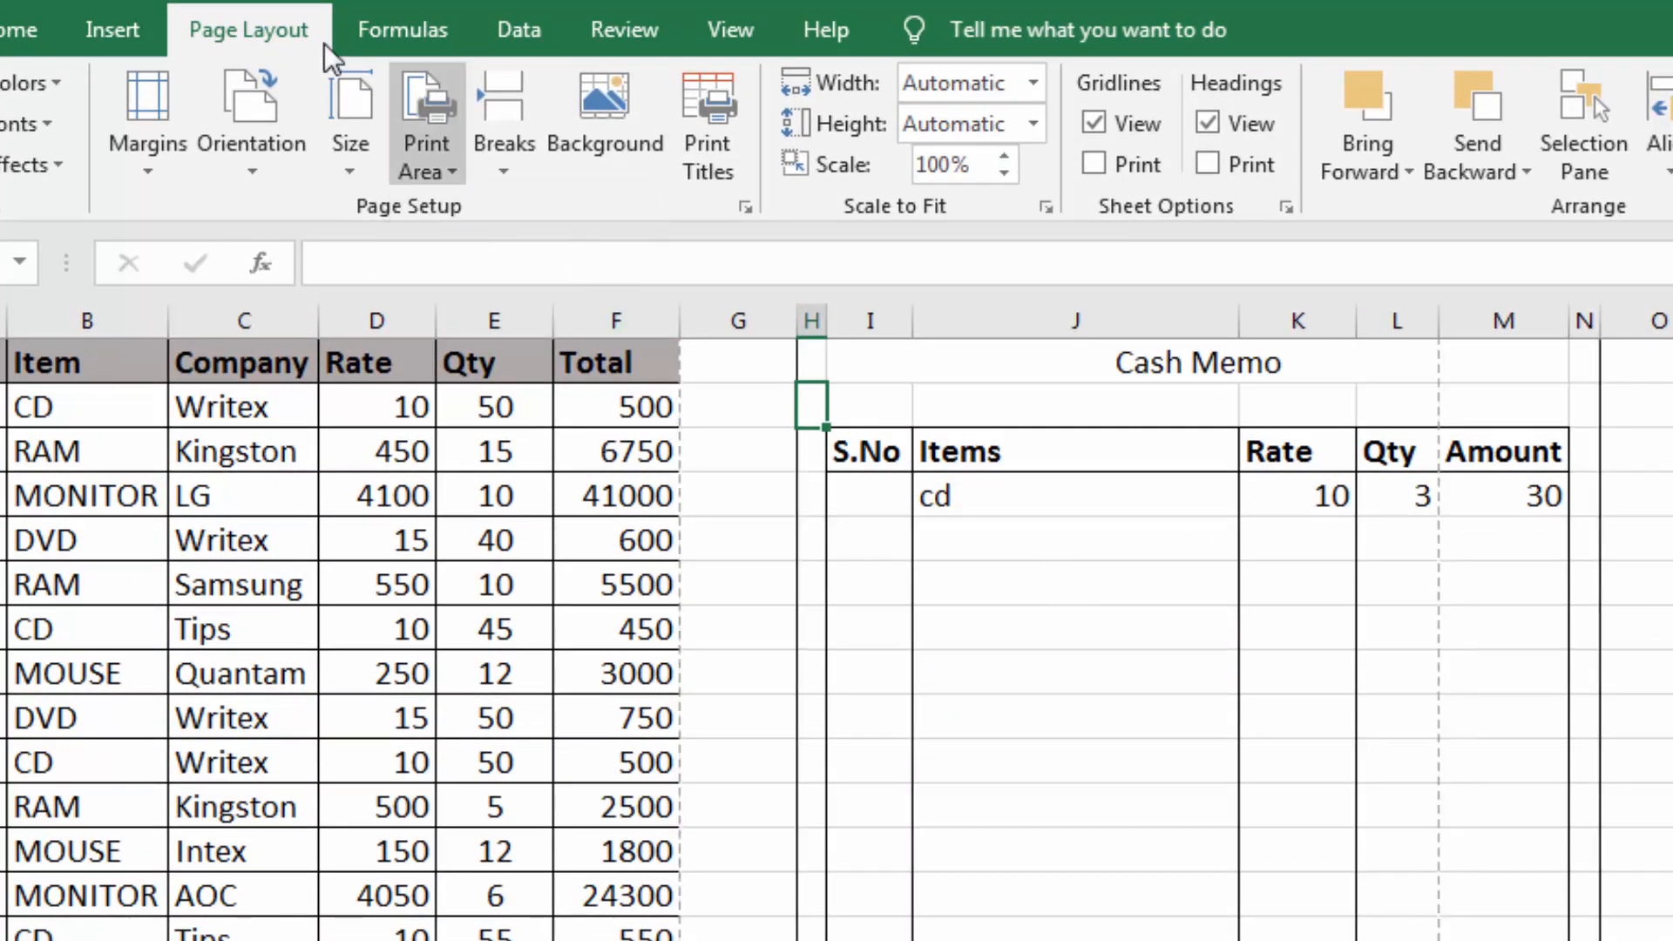
Check the print preview without a print area, return to the worksheet and set the paper size to A4
left_click(208, 5)
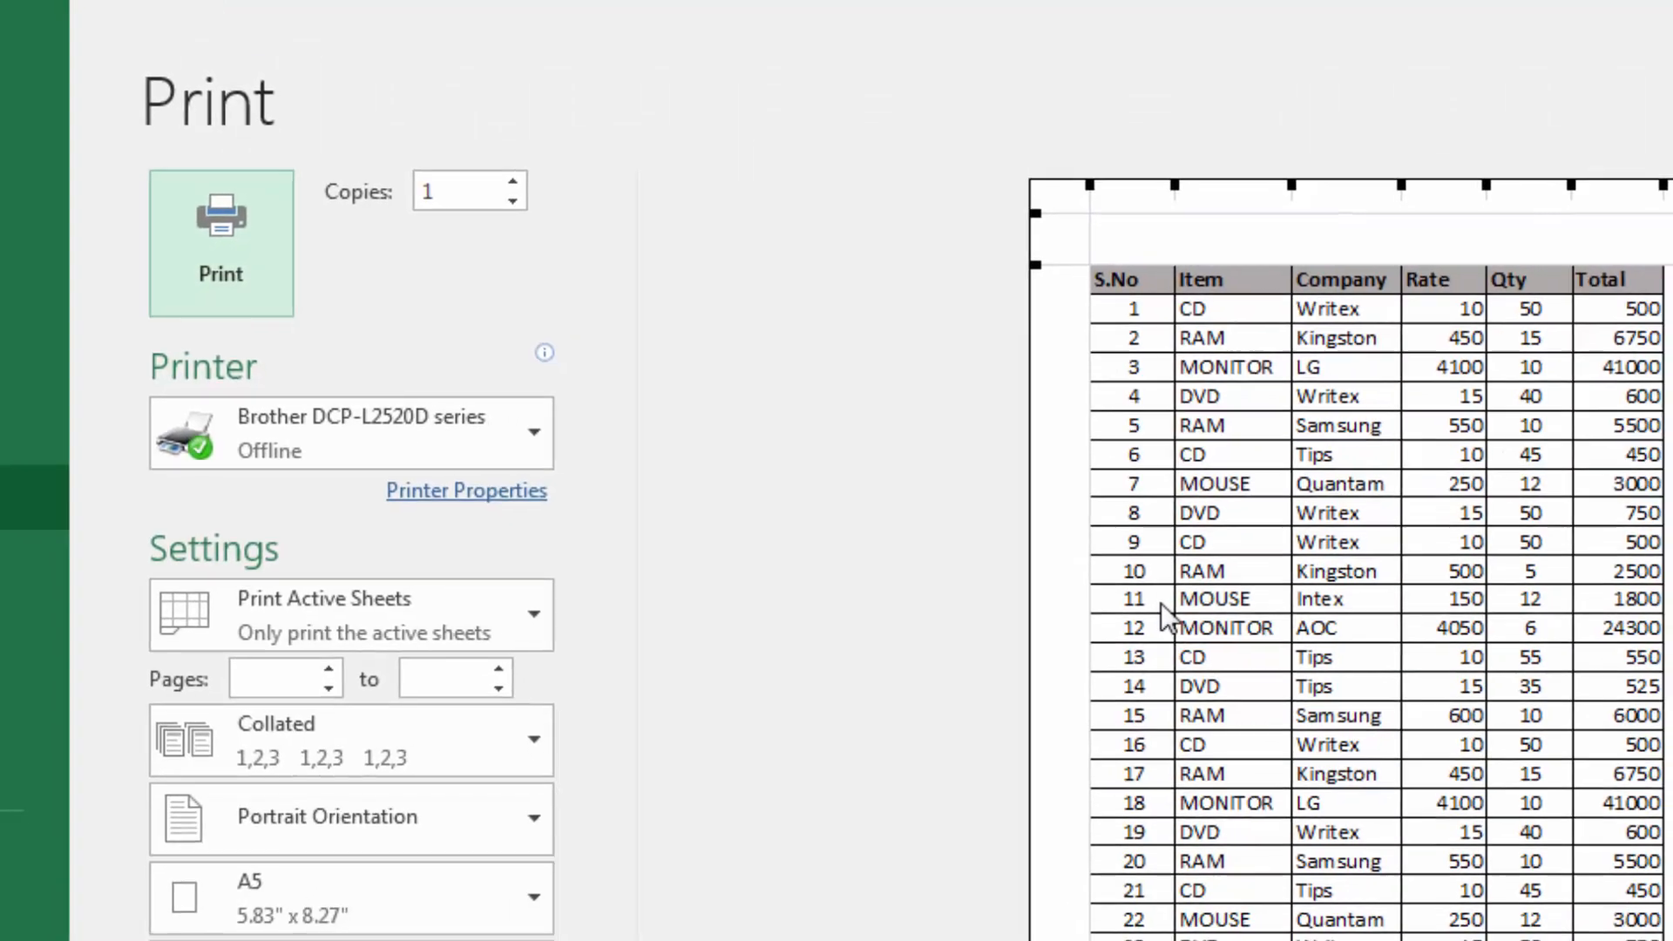
key("Escape")
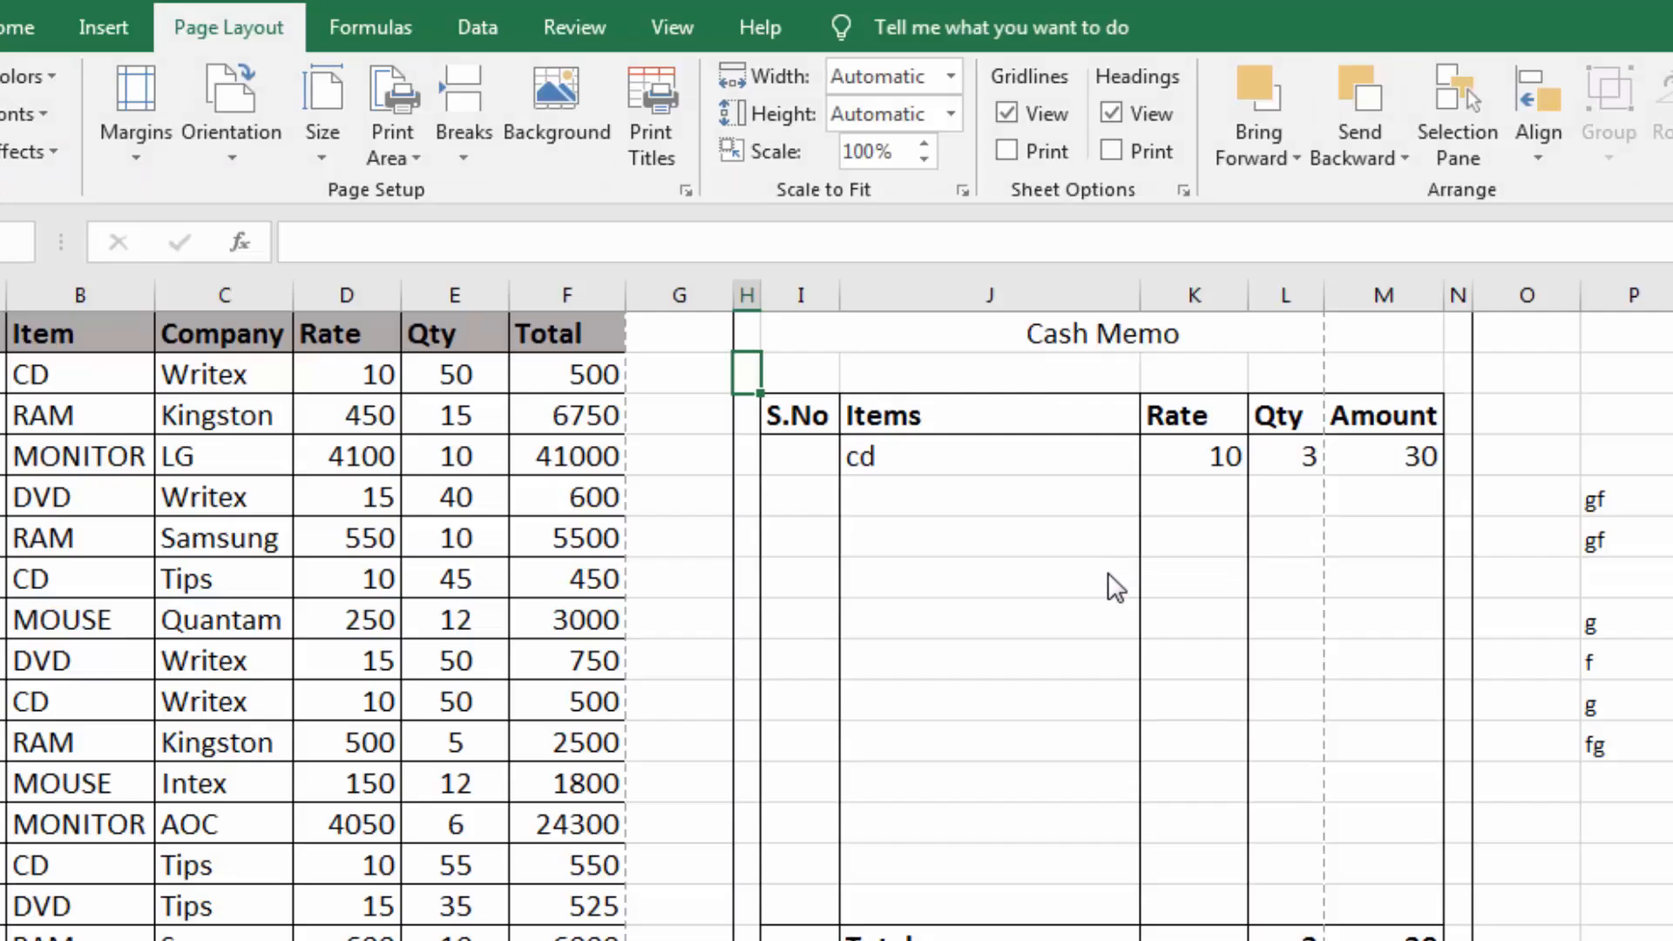
left_click_drag(37, 329, 709, 852)
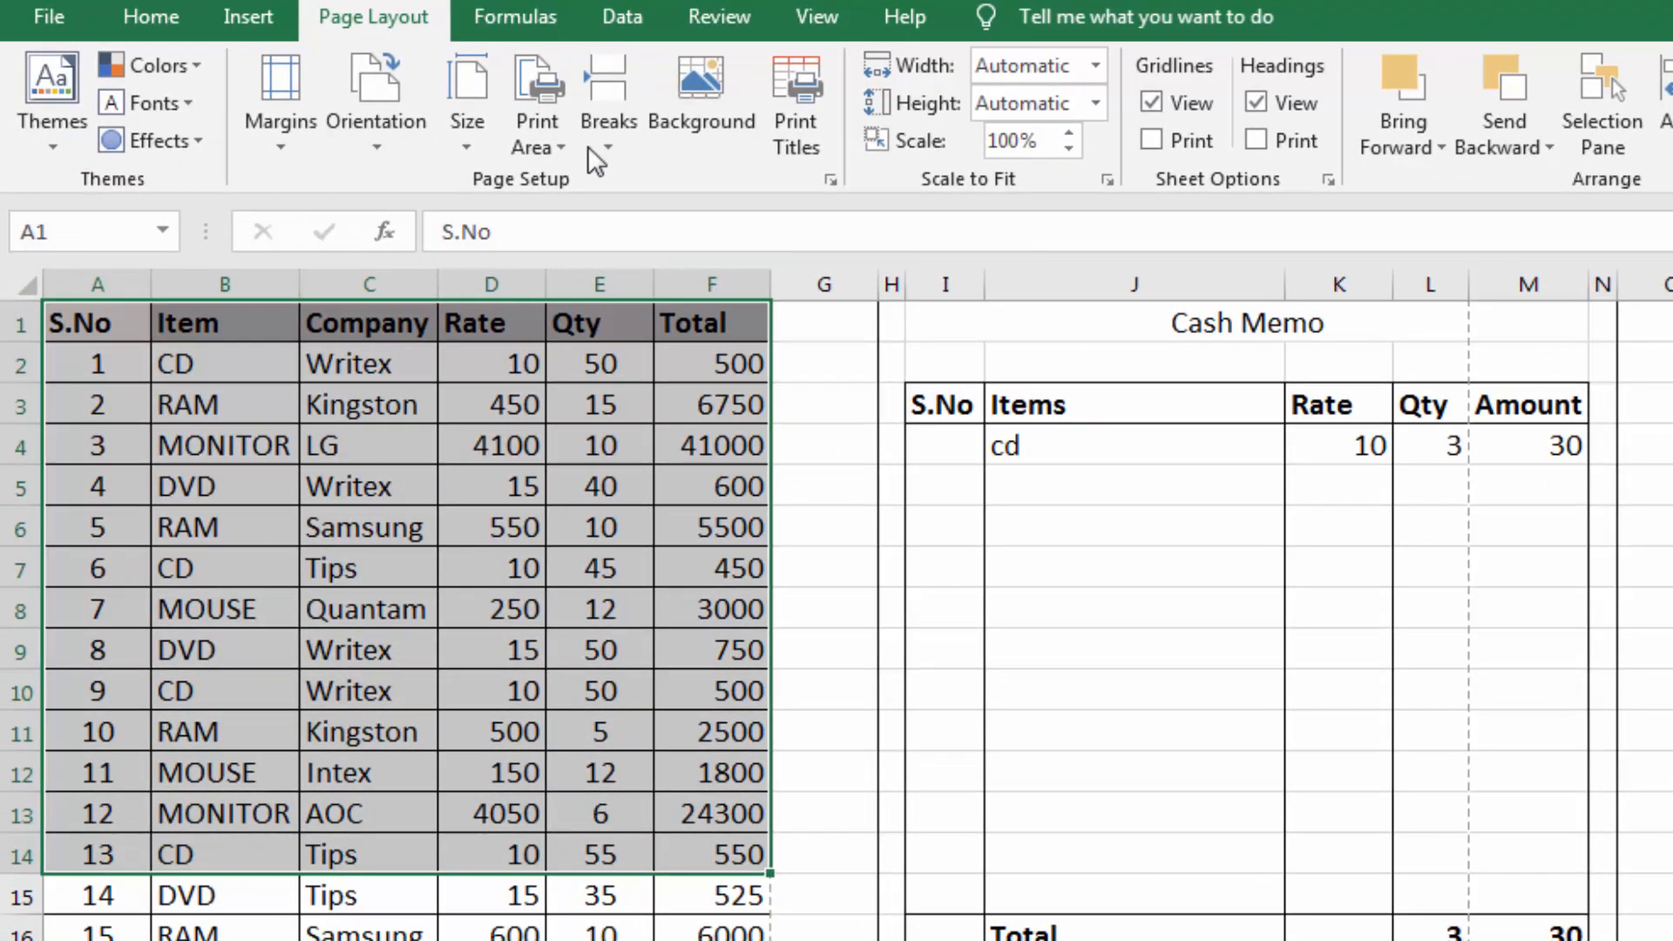
left_click(477, 143)
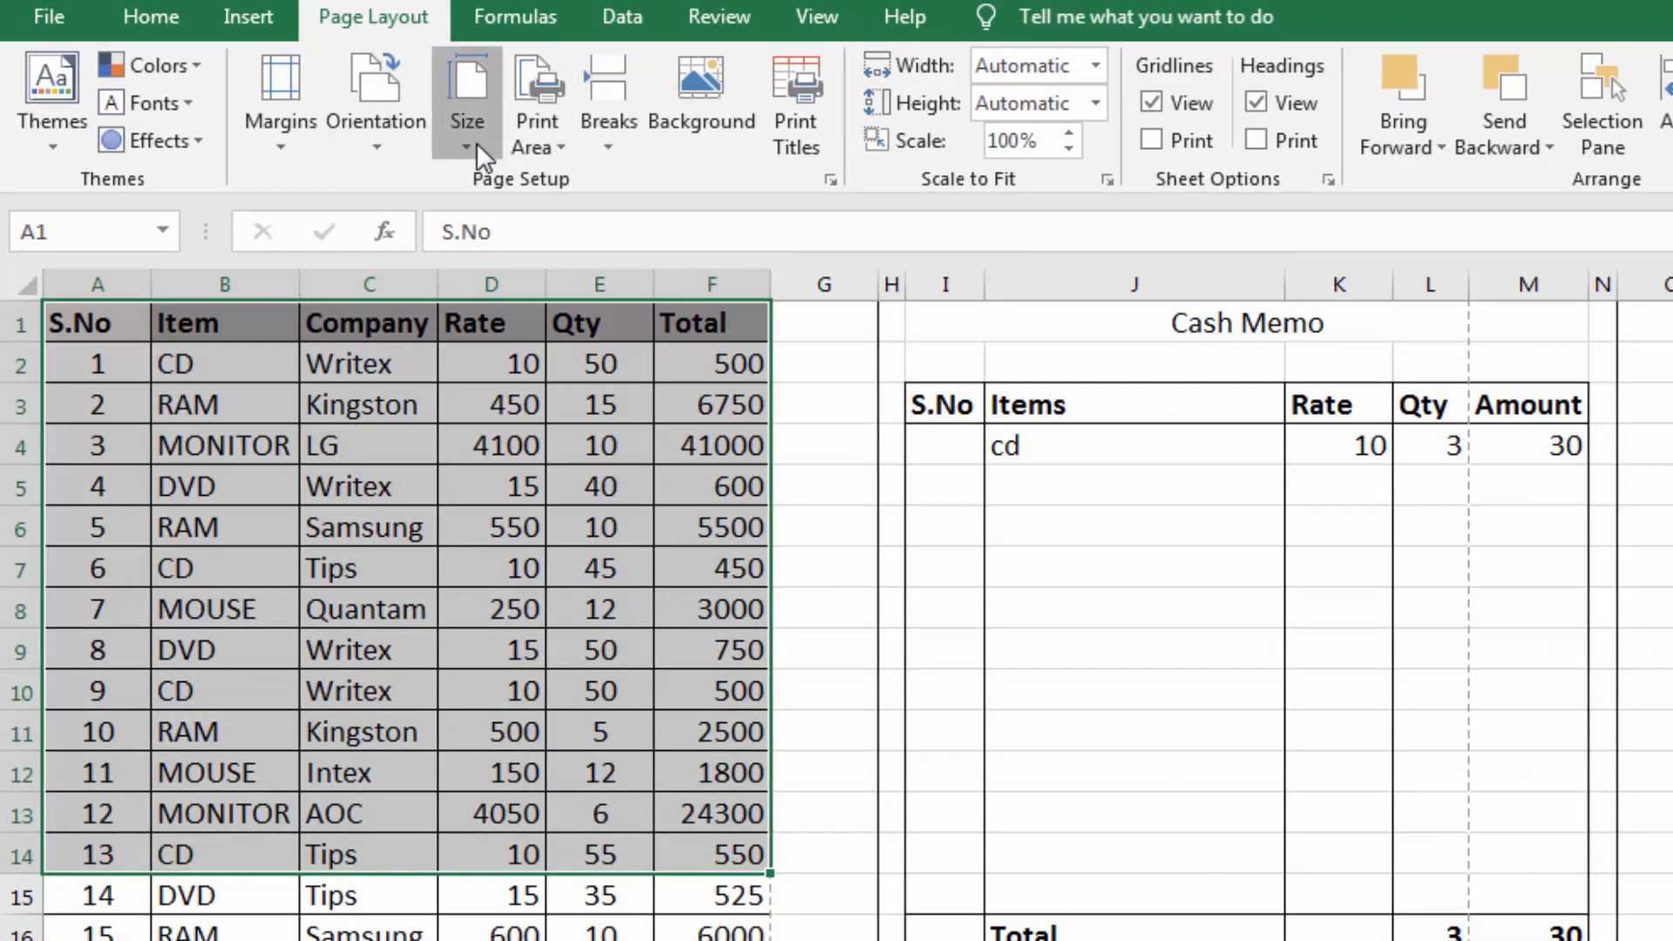
left_click(485, 192)
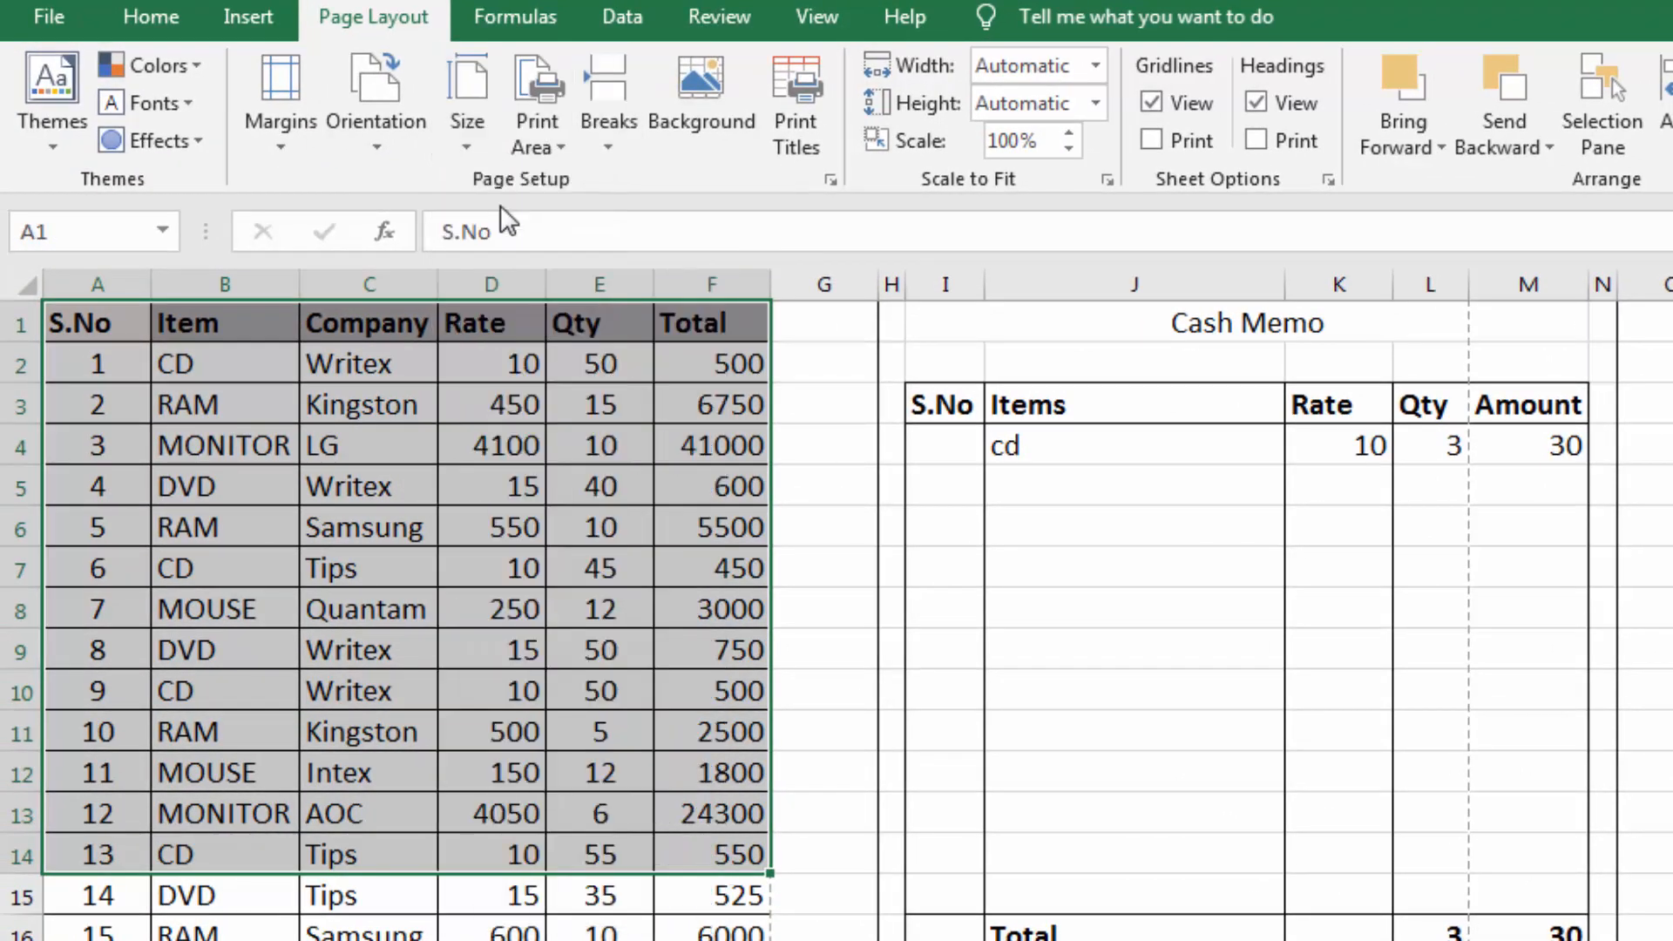
left_click(635, 697)
Set A1:F7, the header and first six records, as the print area, preview it and return to the worksheet
left_click_drag(101, 324, 713, 571)
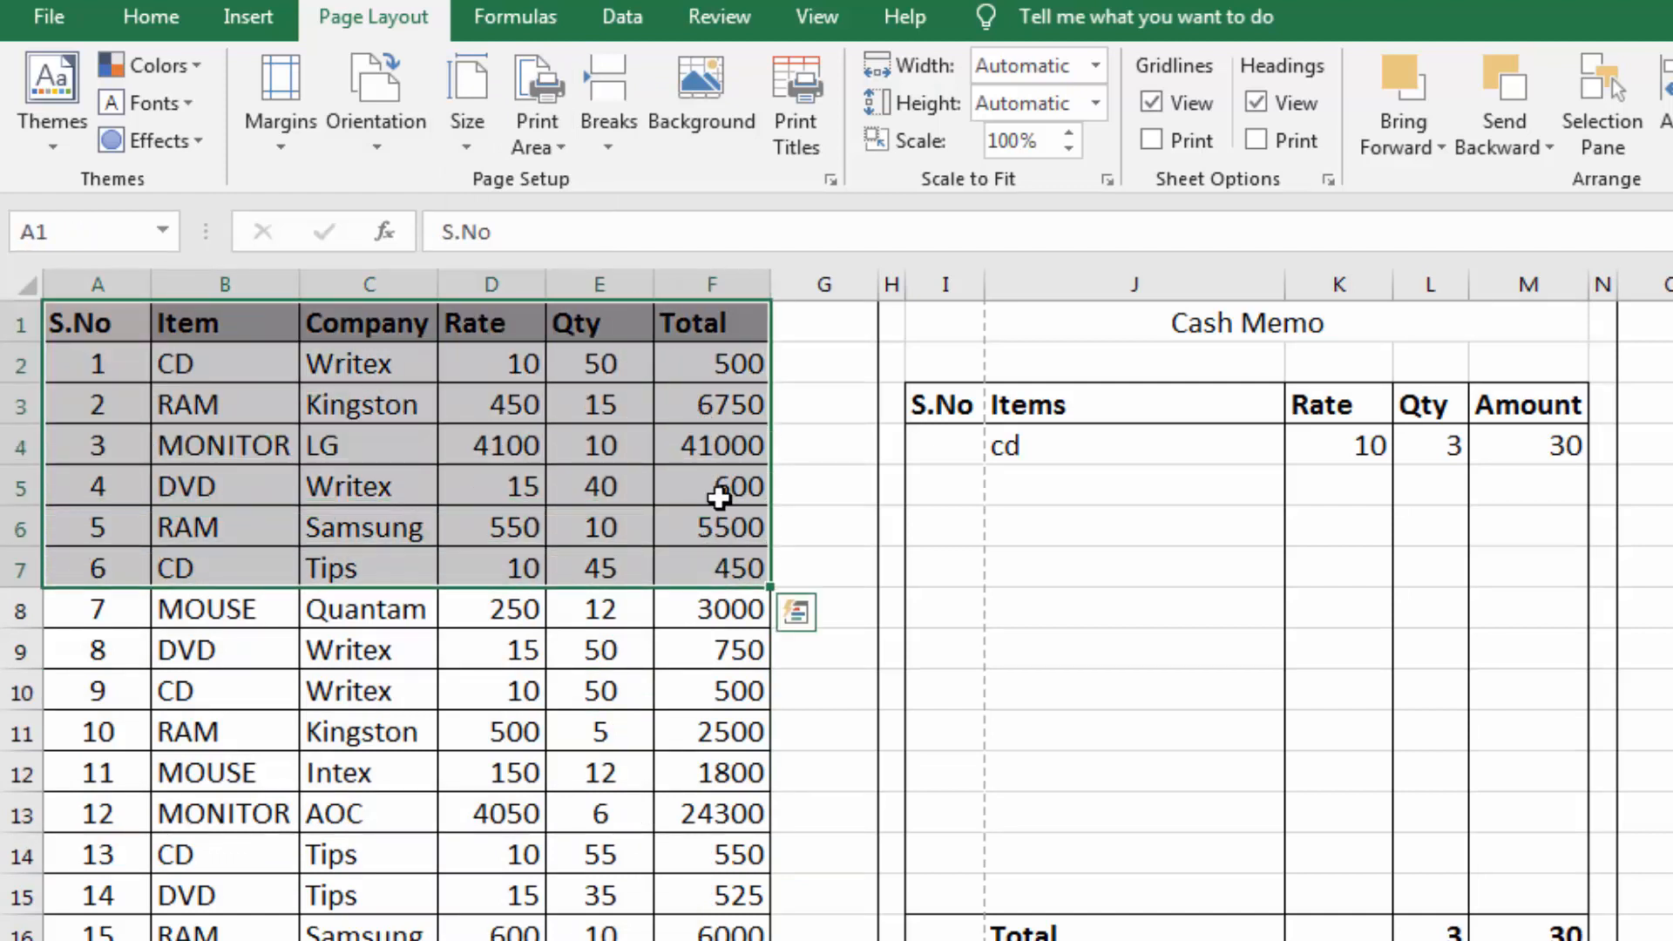
left_click(558, 139)
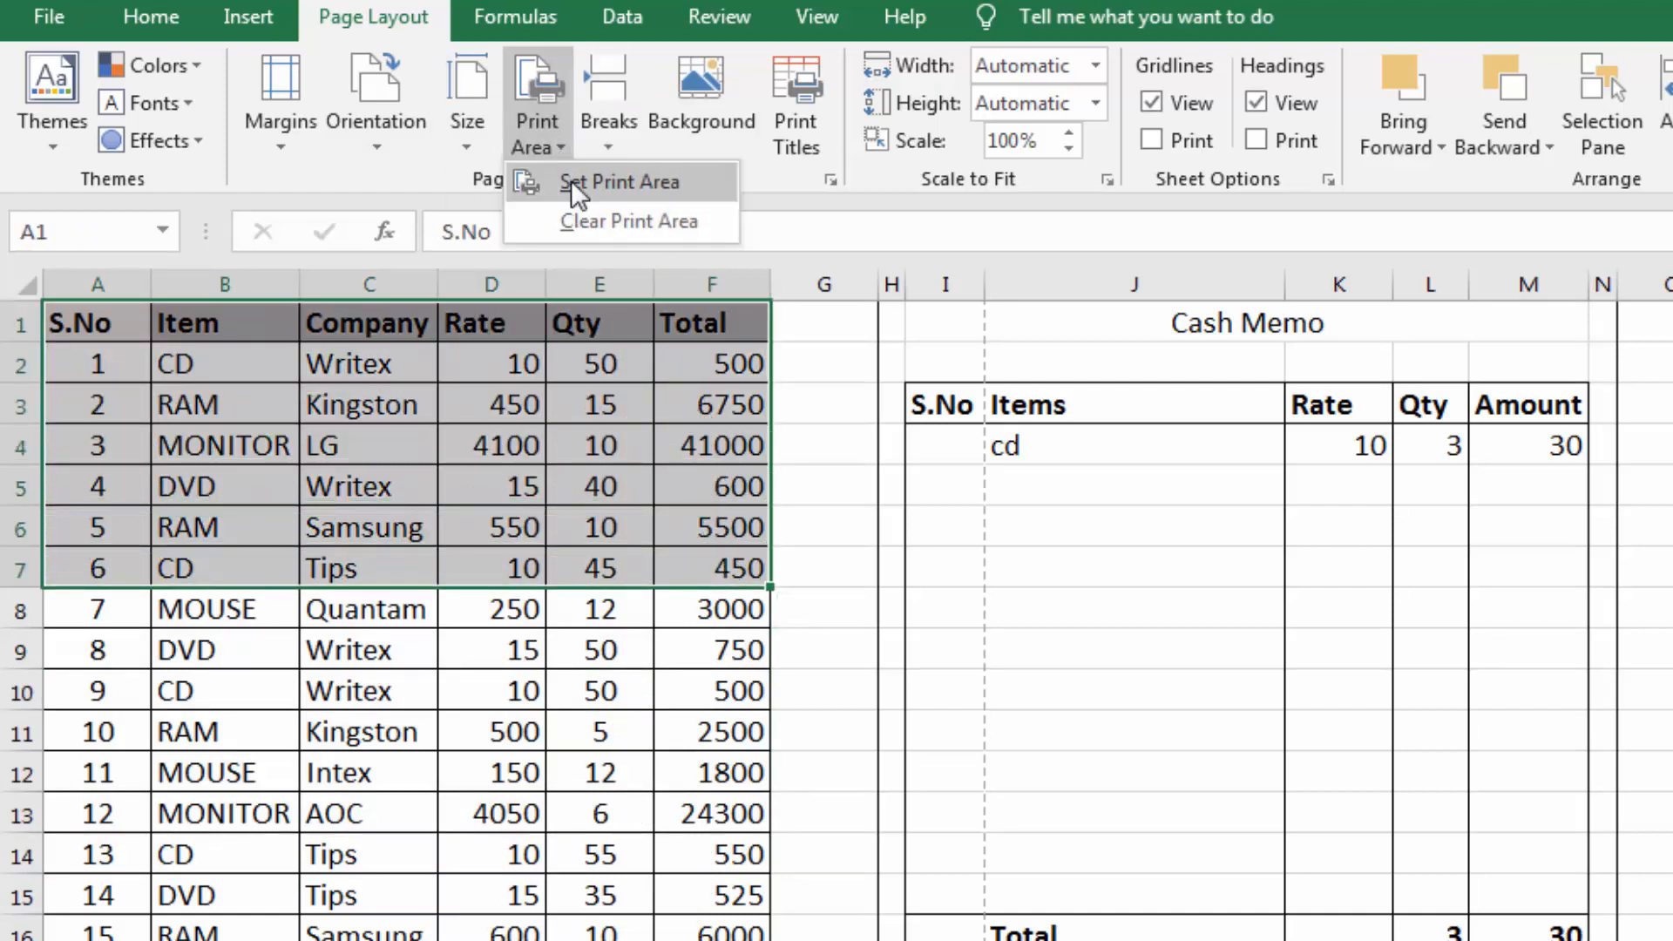
left_click(572, 179)
left_click(566, 488)
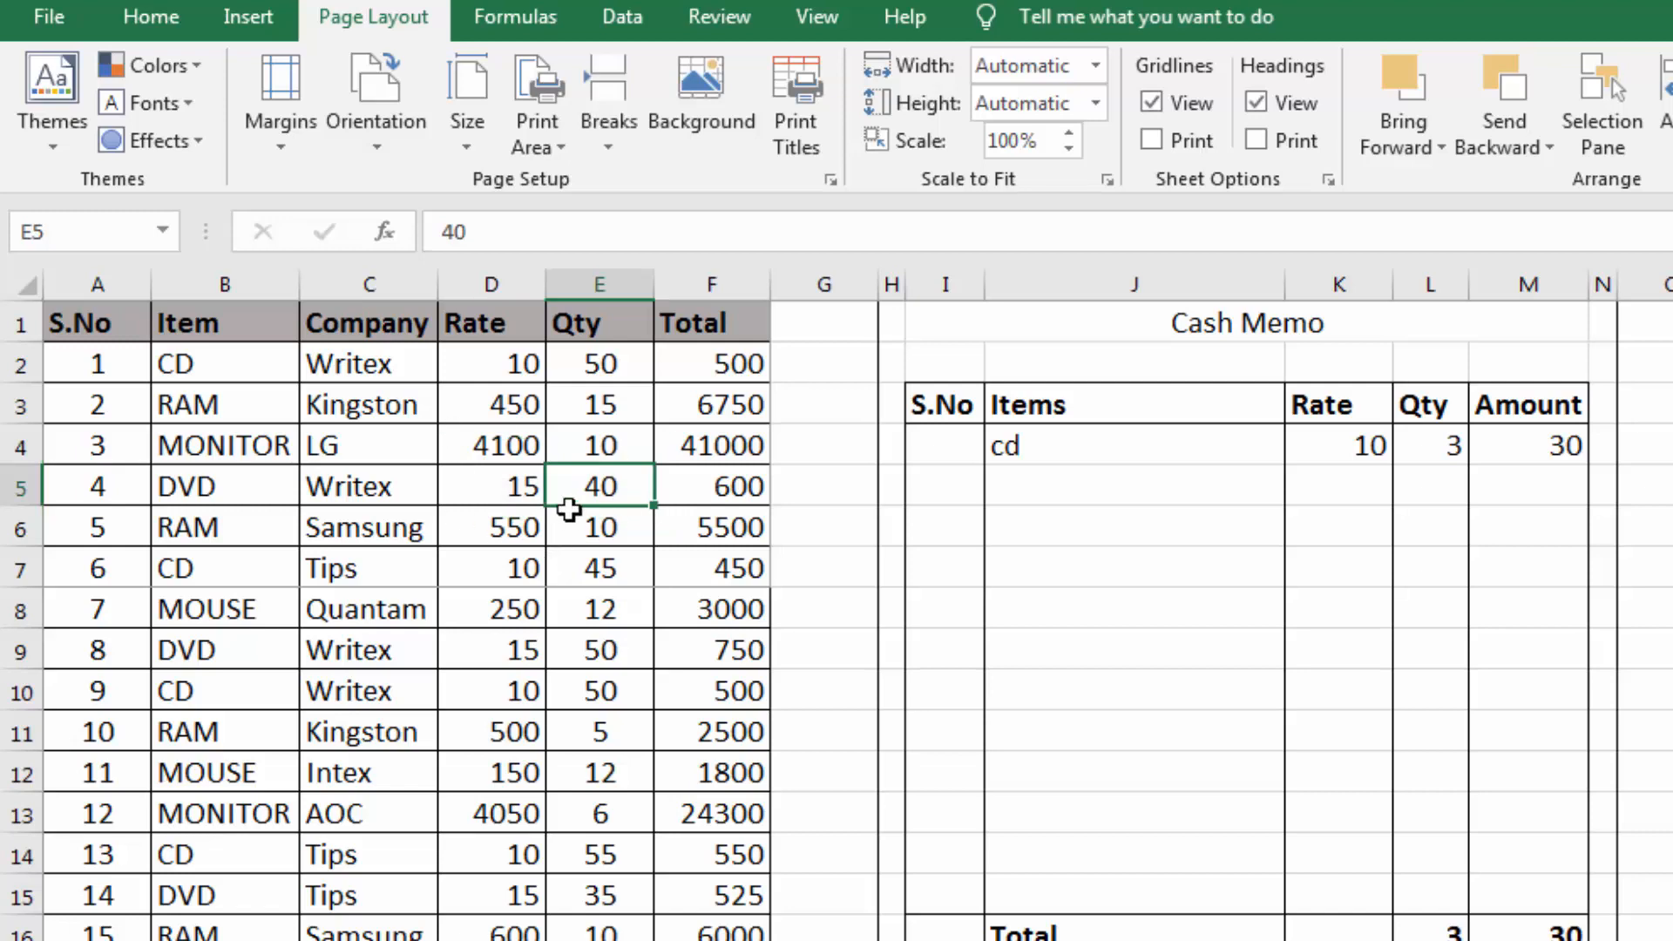
key("ctrl+p")
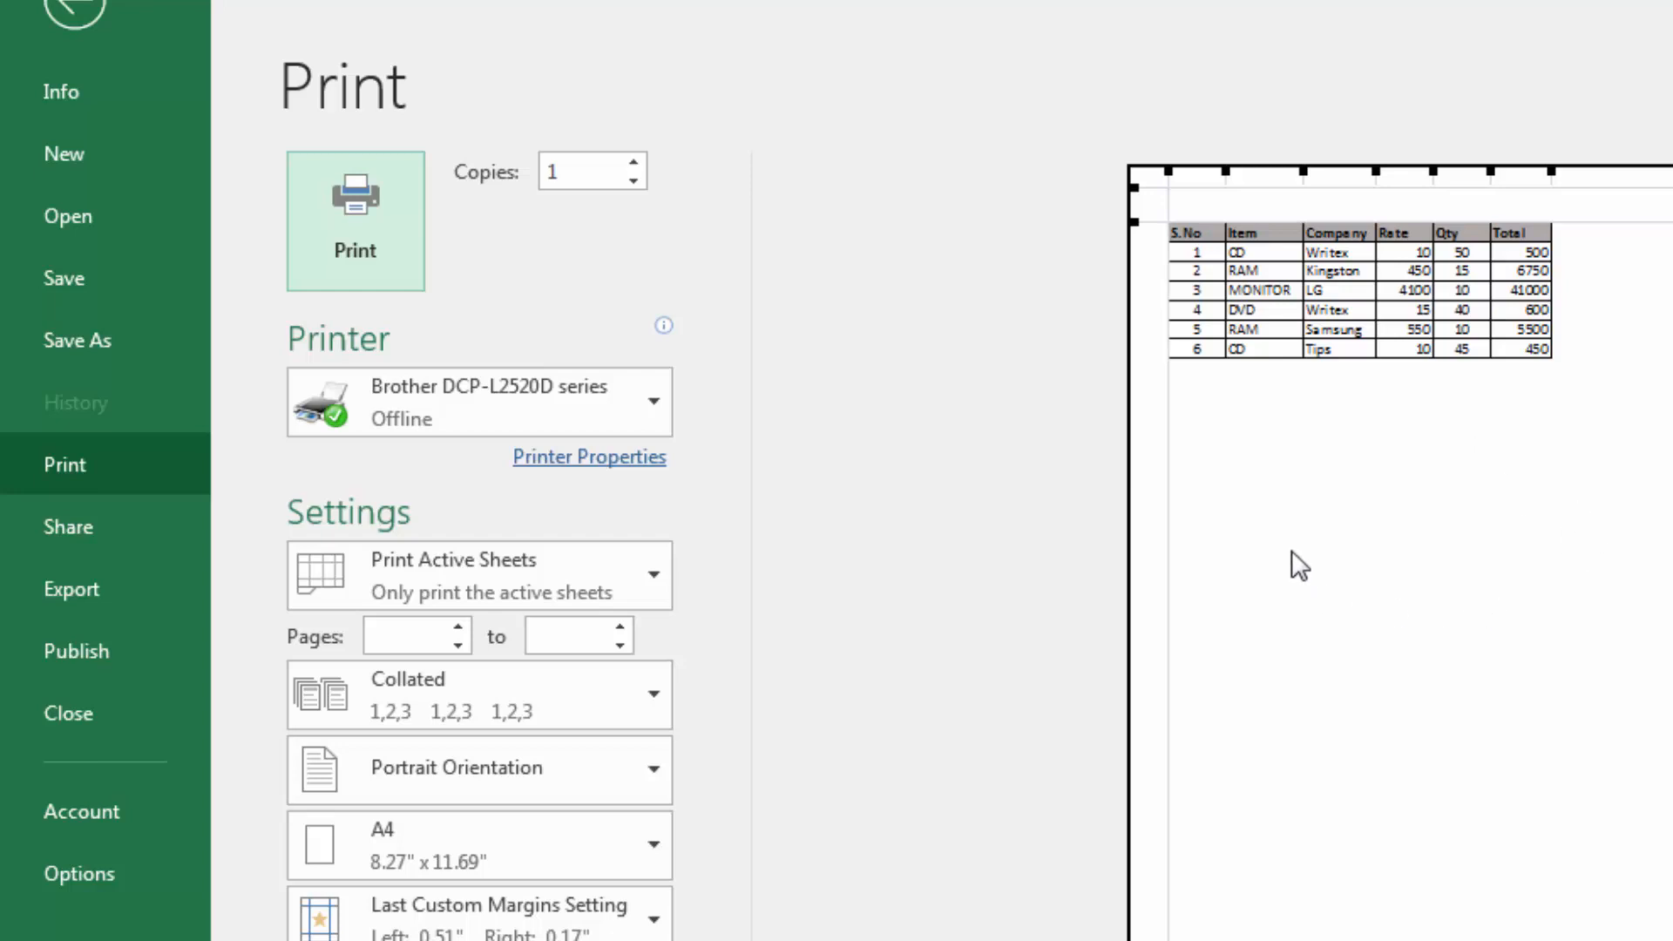
key("Escape")
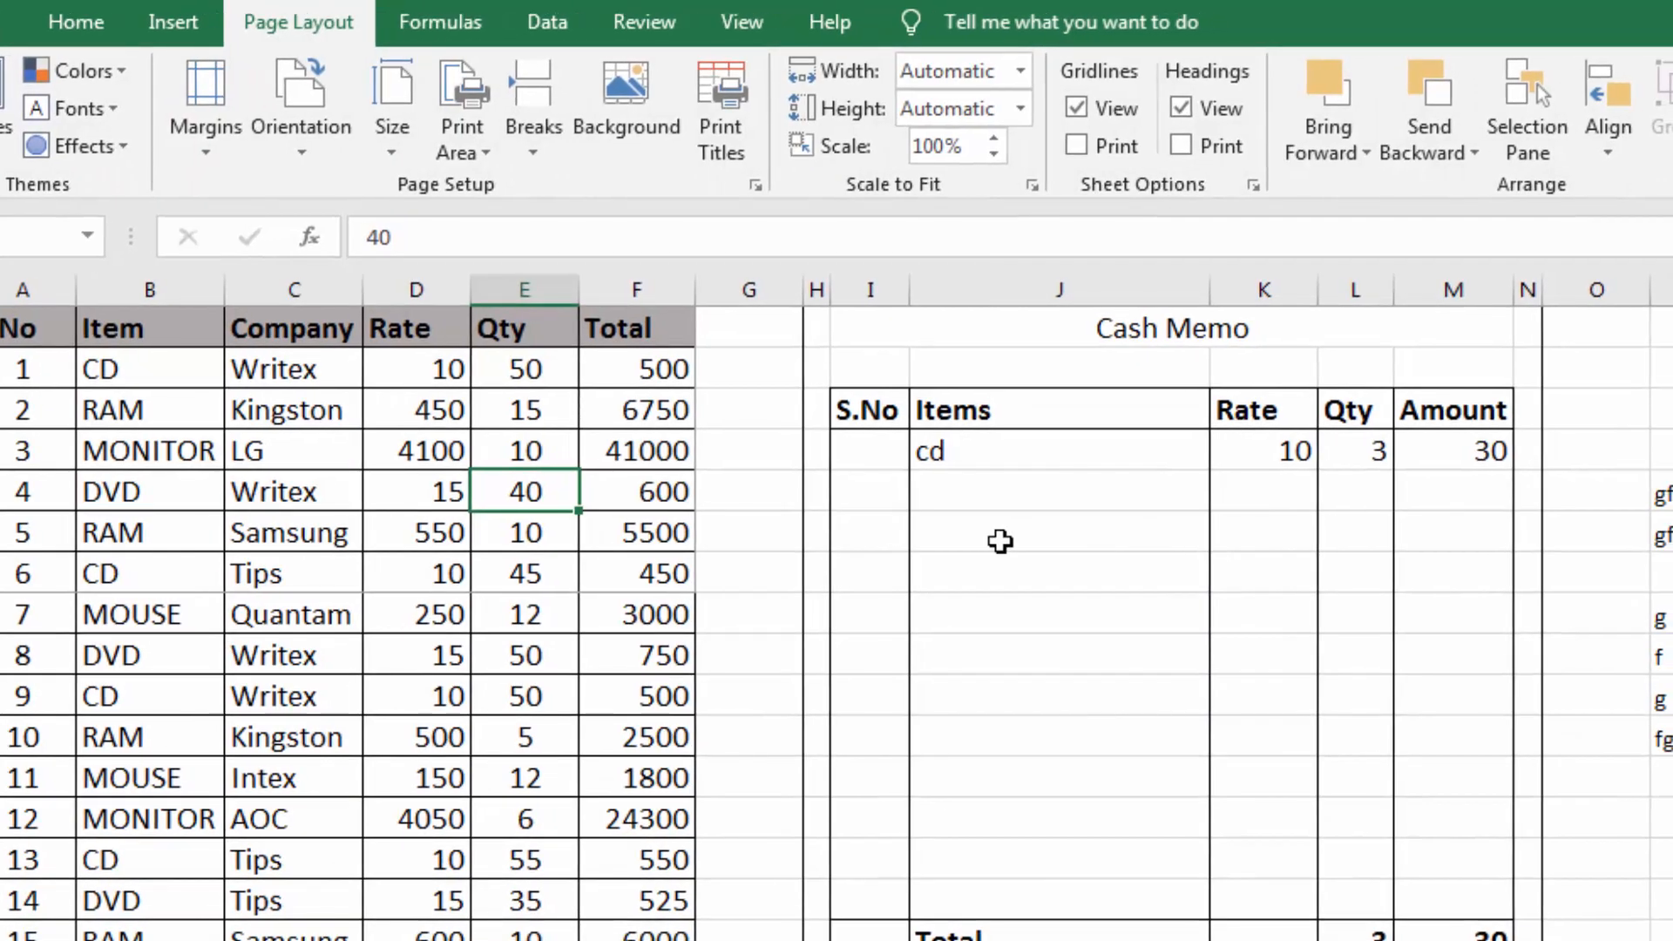
left_click(1000, 542)
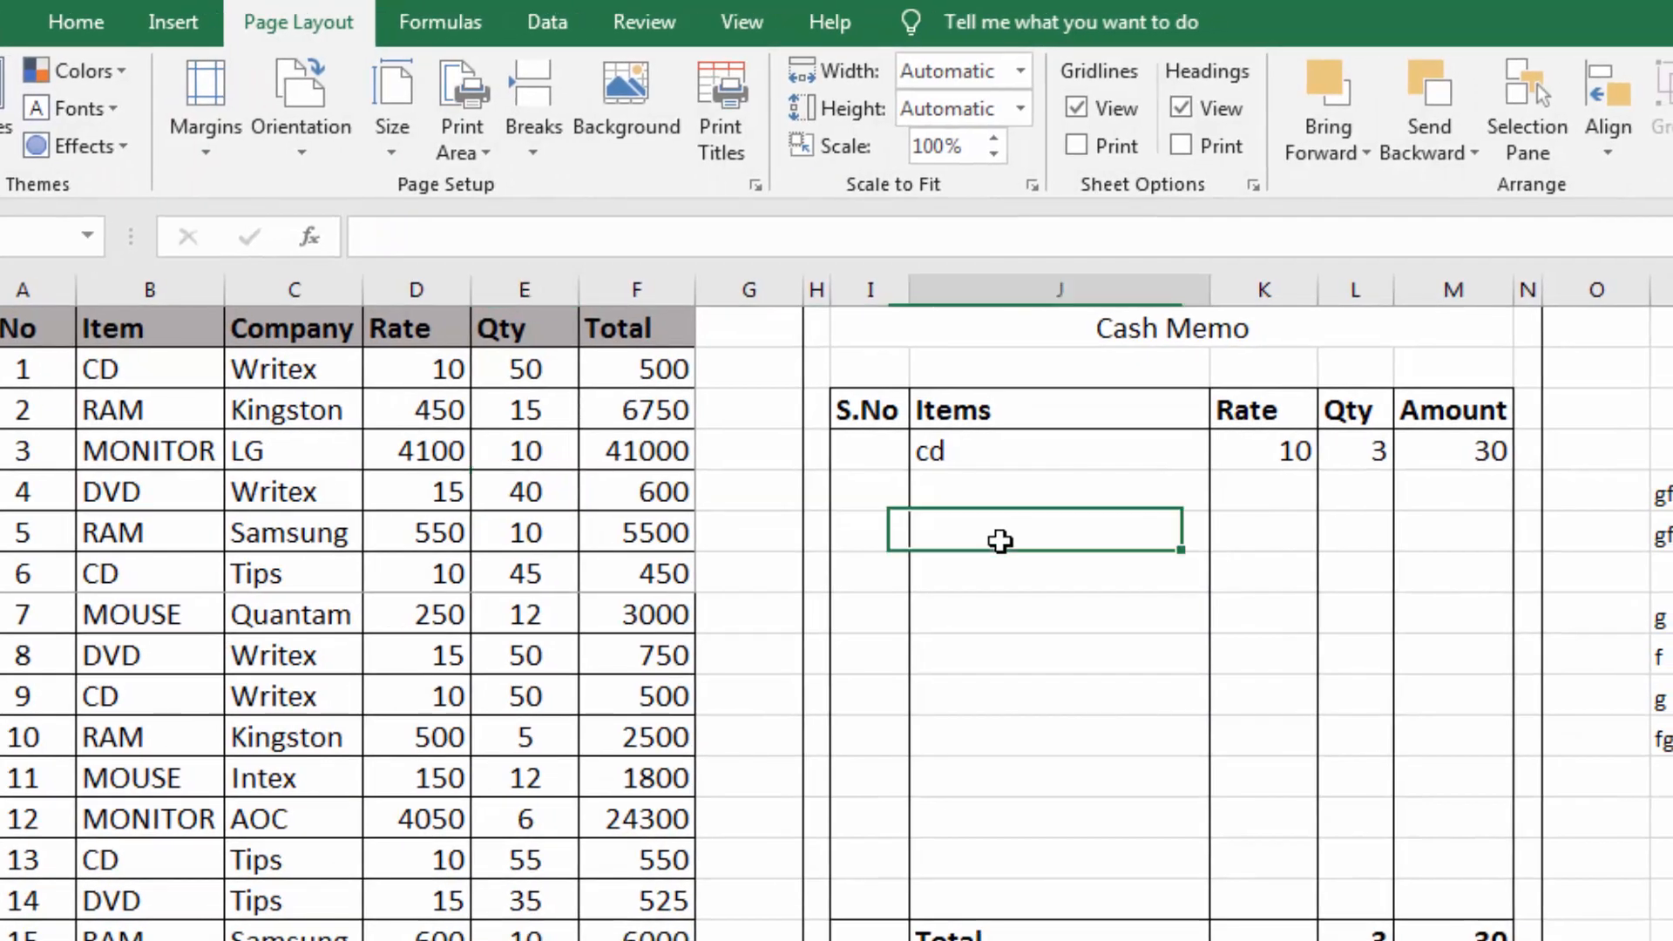
left_click_drag(828, 327, 1439, 892)
left_click(1141, 683)
left_click_drag(5, 570, 657, 858)
left_click(571, 732)
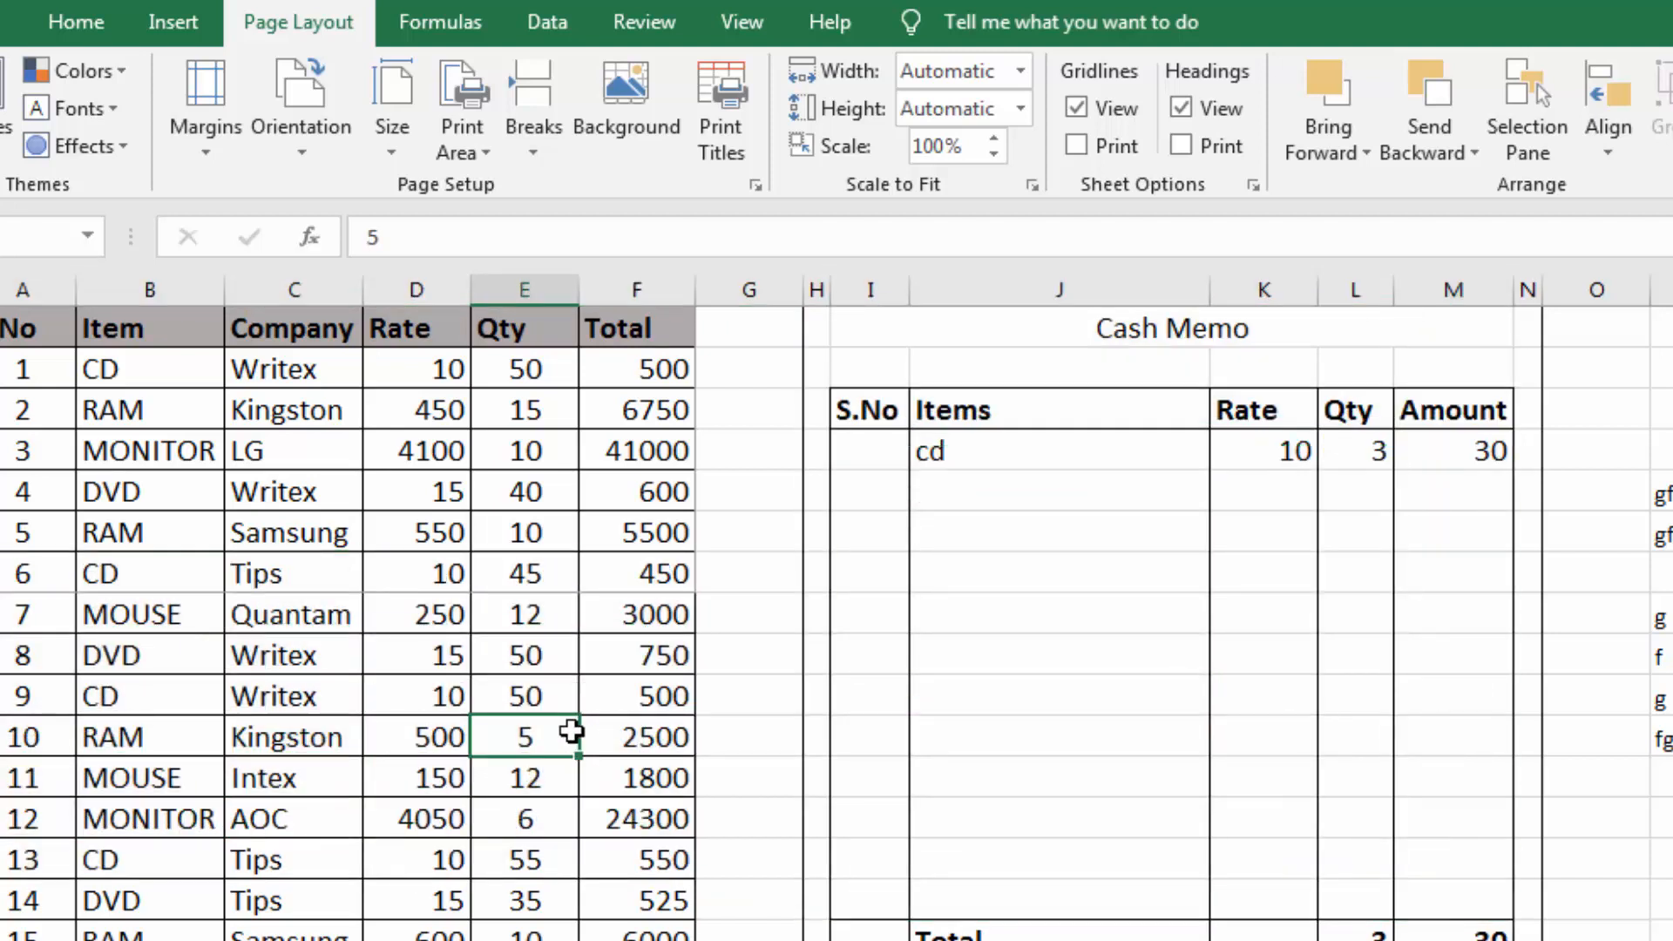
left_click(607, 657)
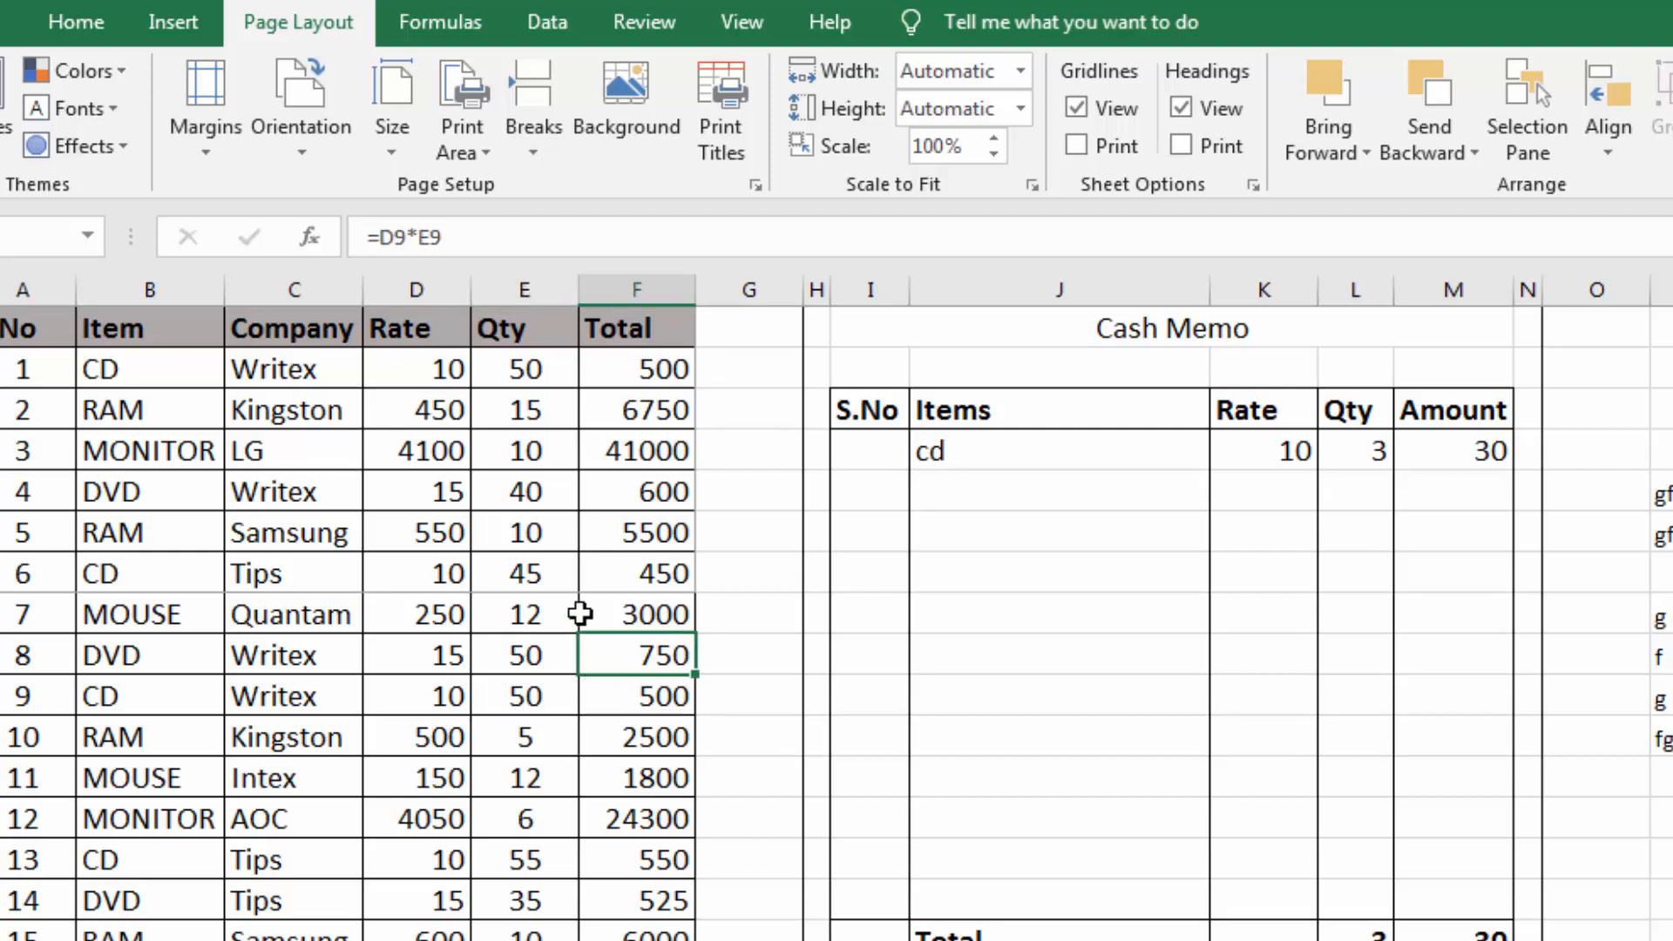
Clear the print area set on the item table
left_click(477, 150)
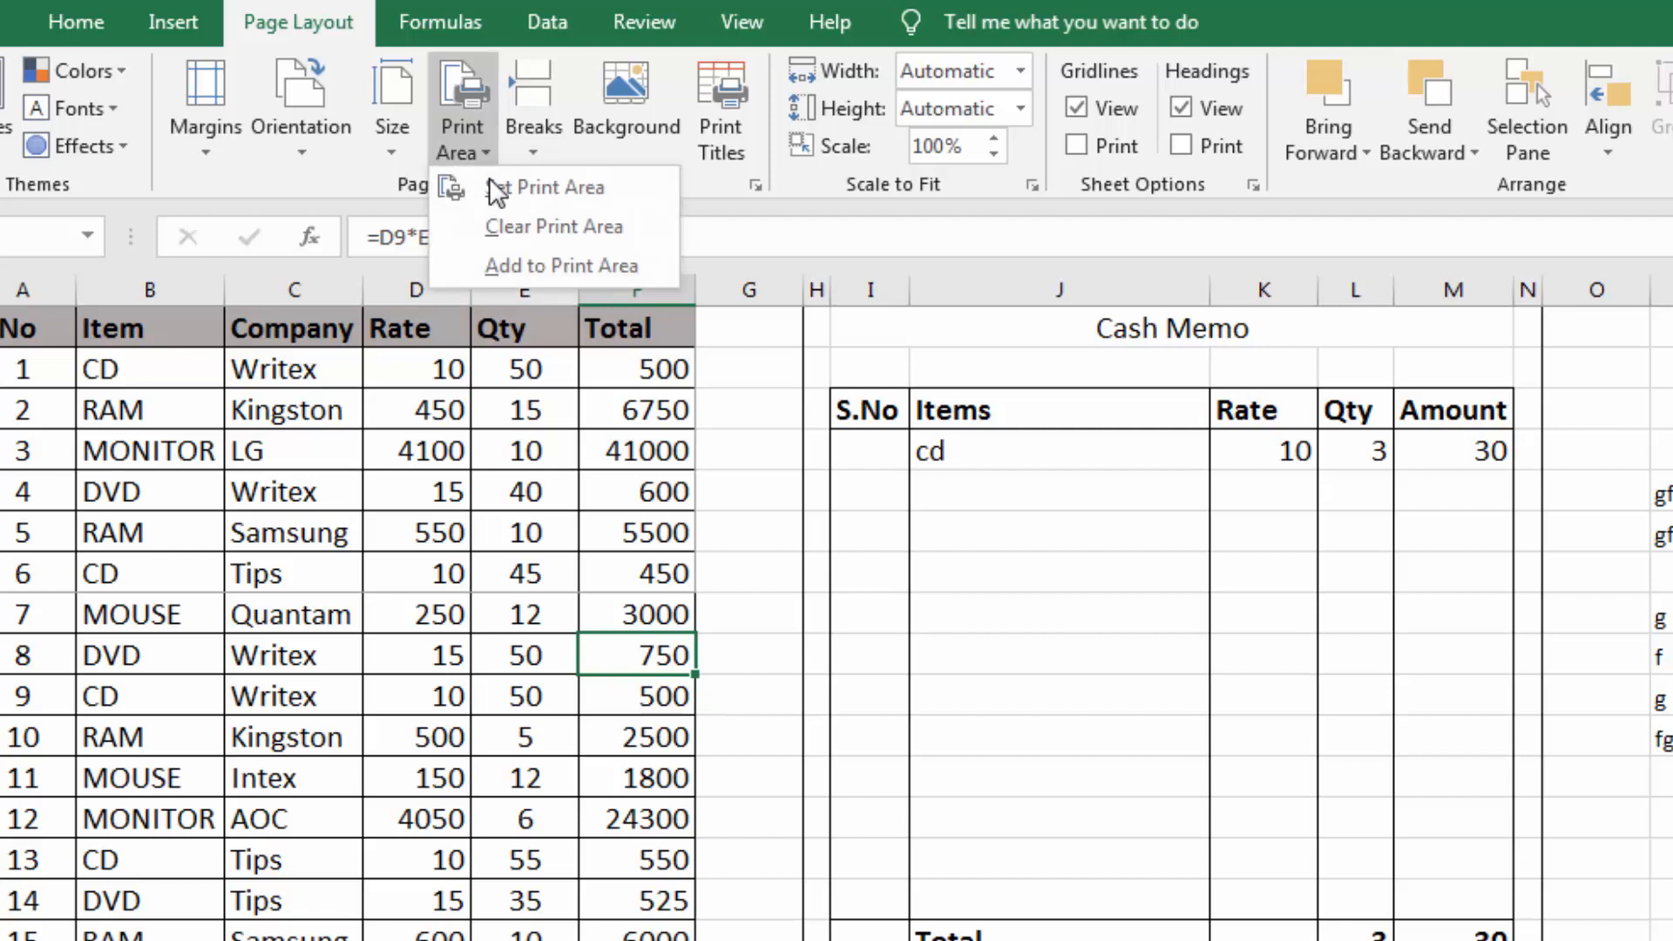
left_click(504, 228)
left_click(427, 655)
Select A4:F11 in the item table, set the print settings to Print Selection, and return to the worksheet
left_click_drag(13, 442, 662, 741)
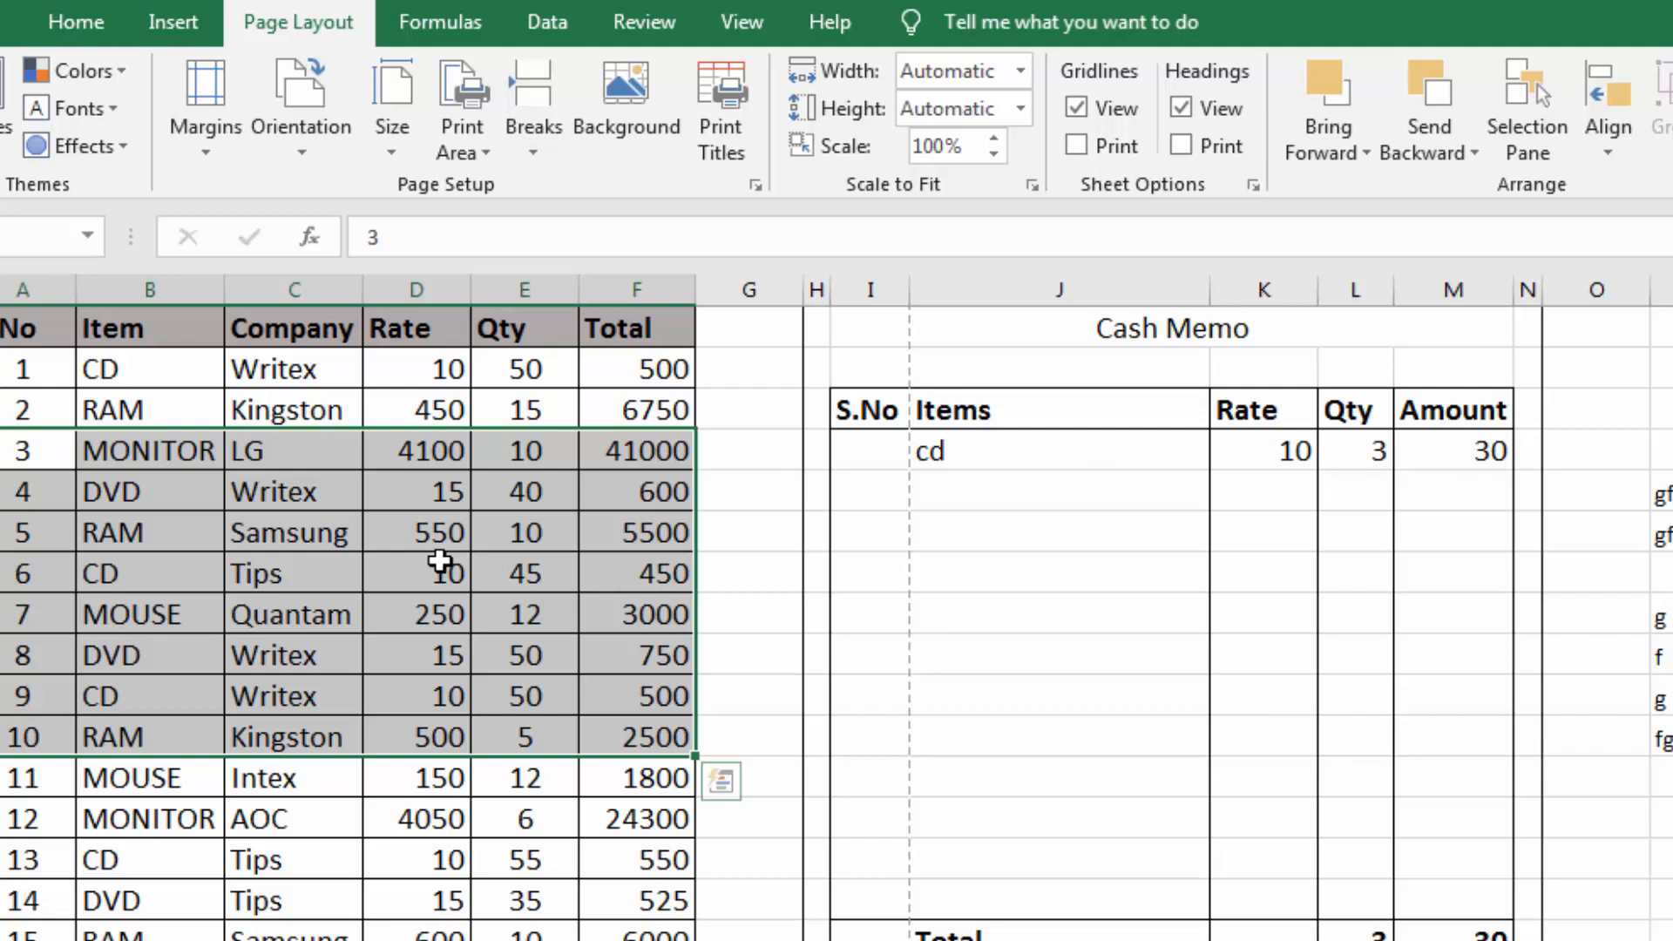
key("ctrl+p")
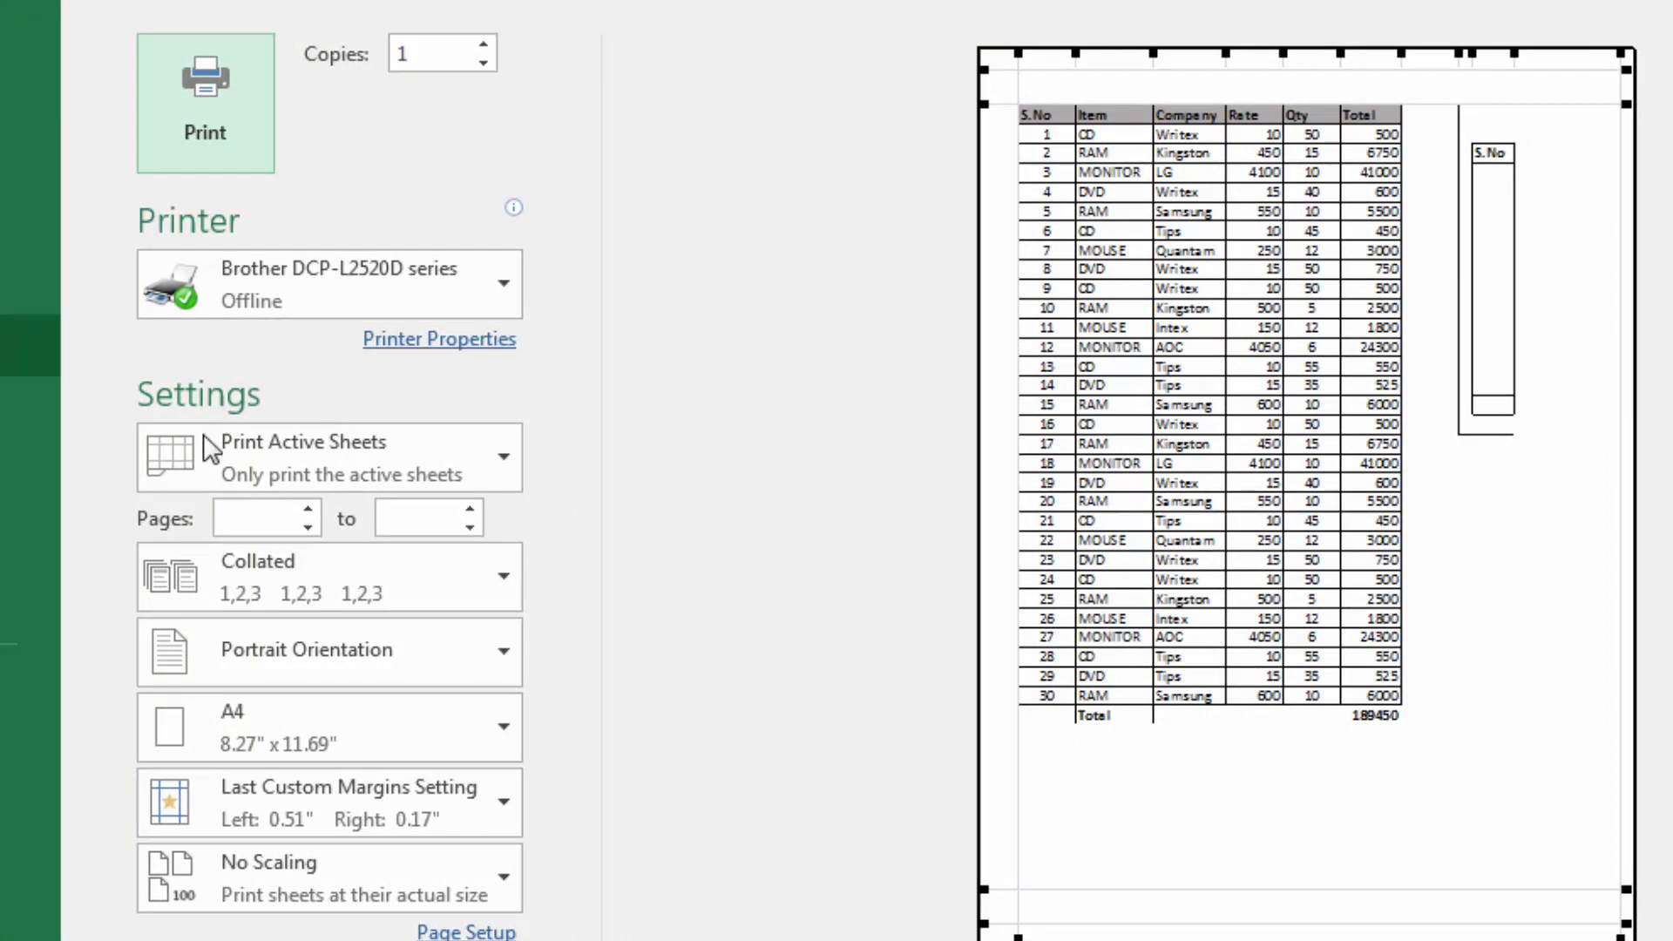
left_click(505, 455)
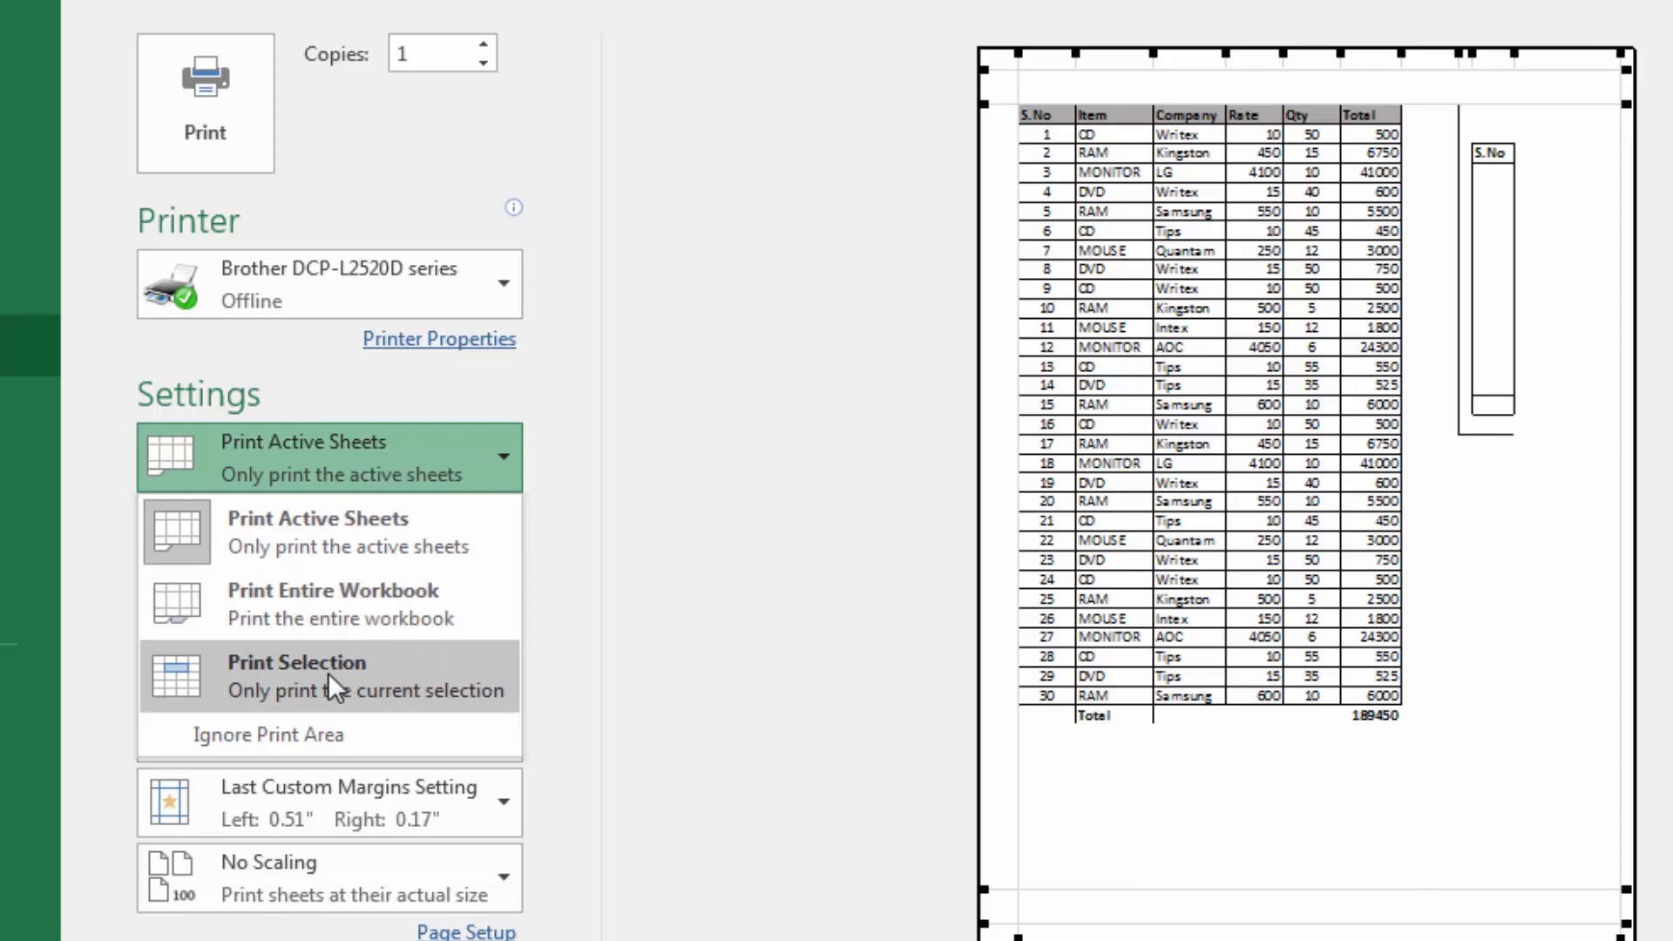
left_click(305, 672)
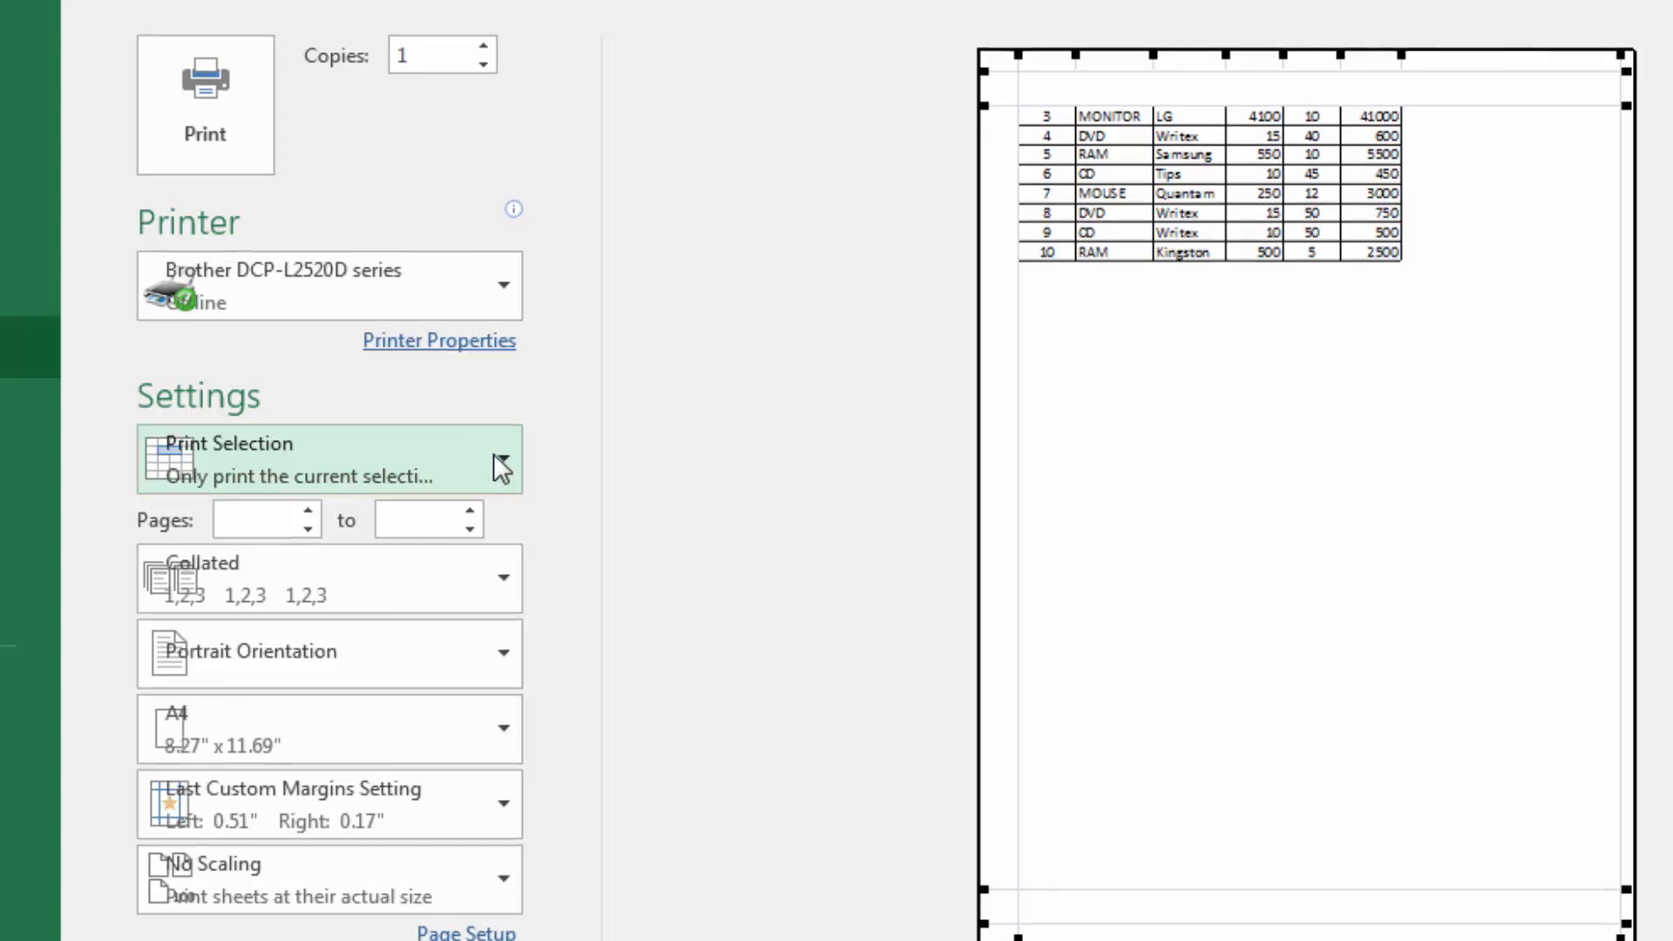
key("Escape")
left_click(514, 528)
left_click_drag(0, 287, 1672, 696)
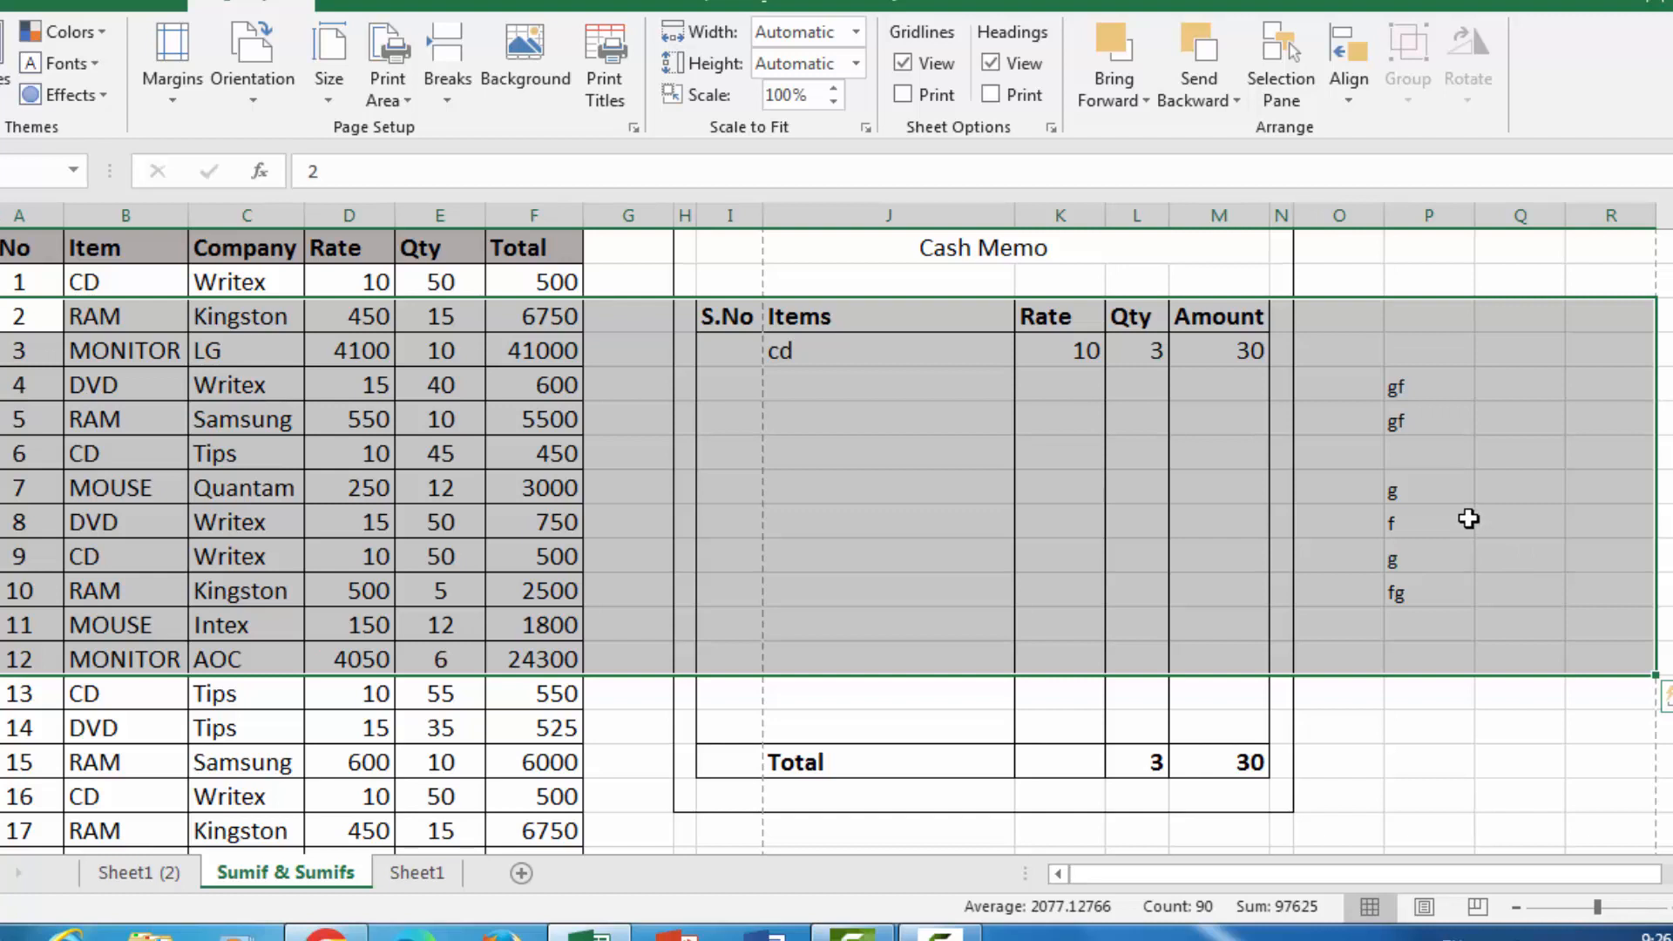
left_click(655, 497)
left_click_drag(25, 325, 1591, 590)
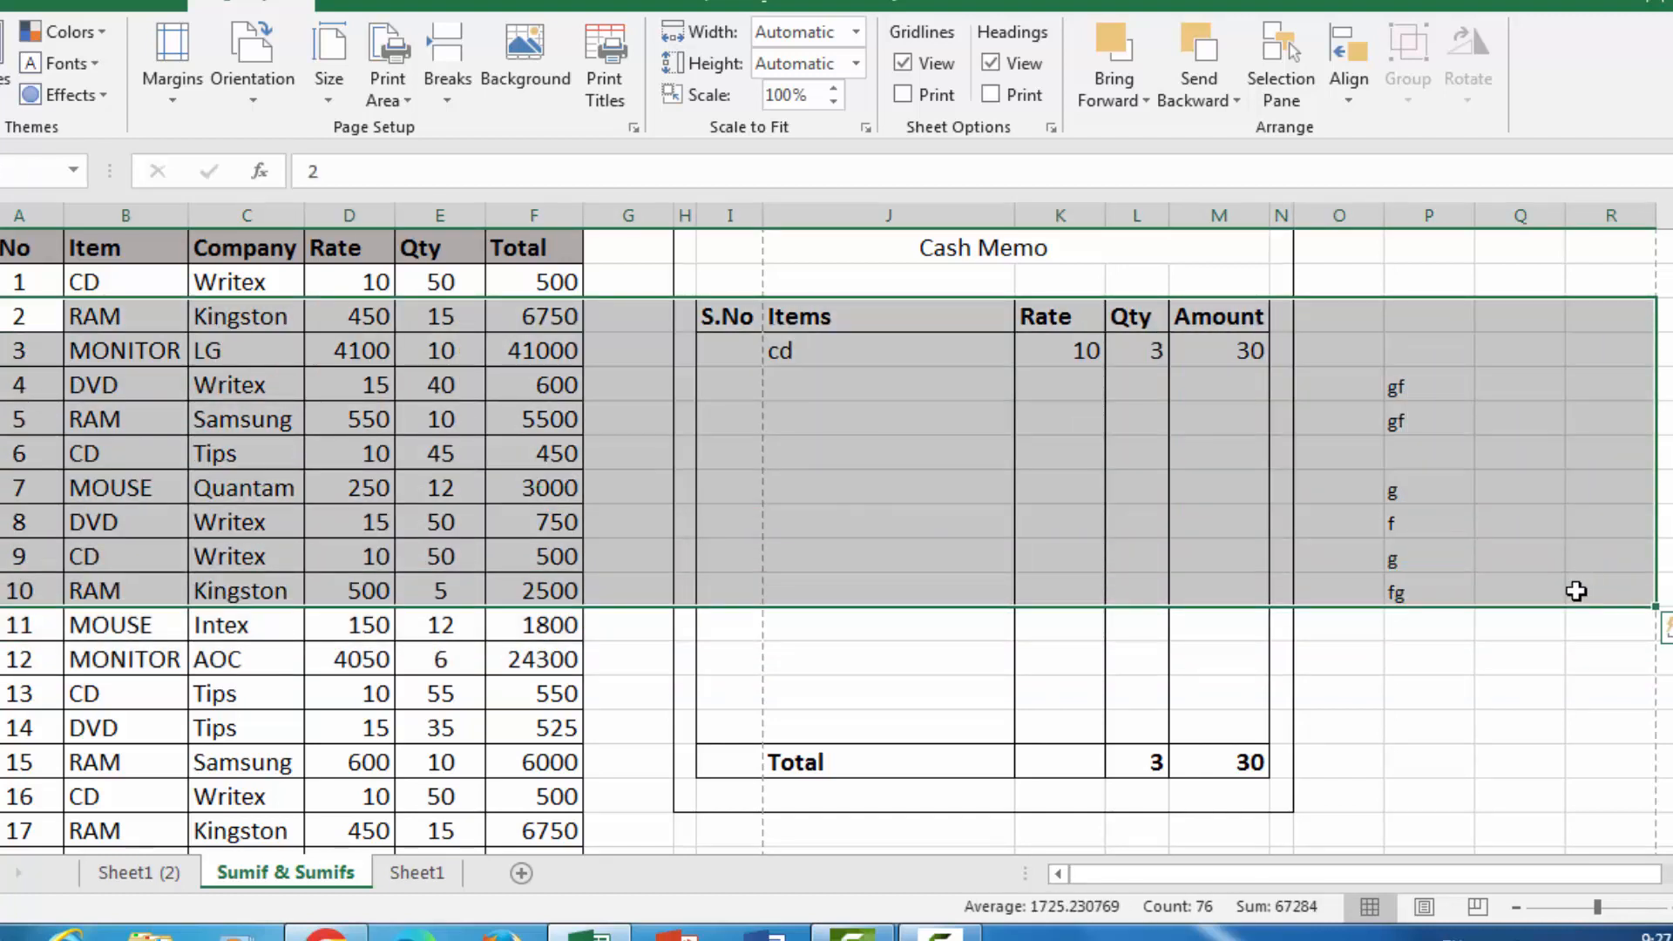
left_click(887, 452)
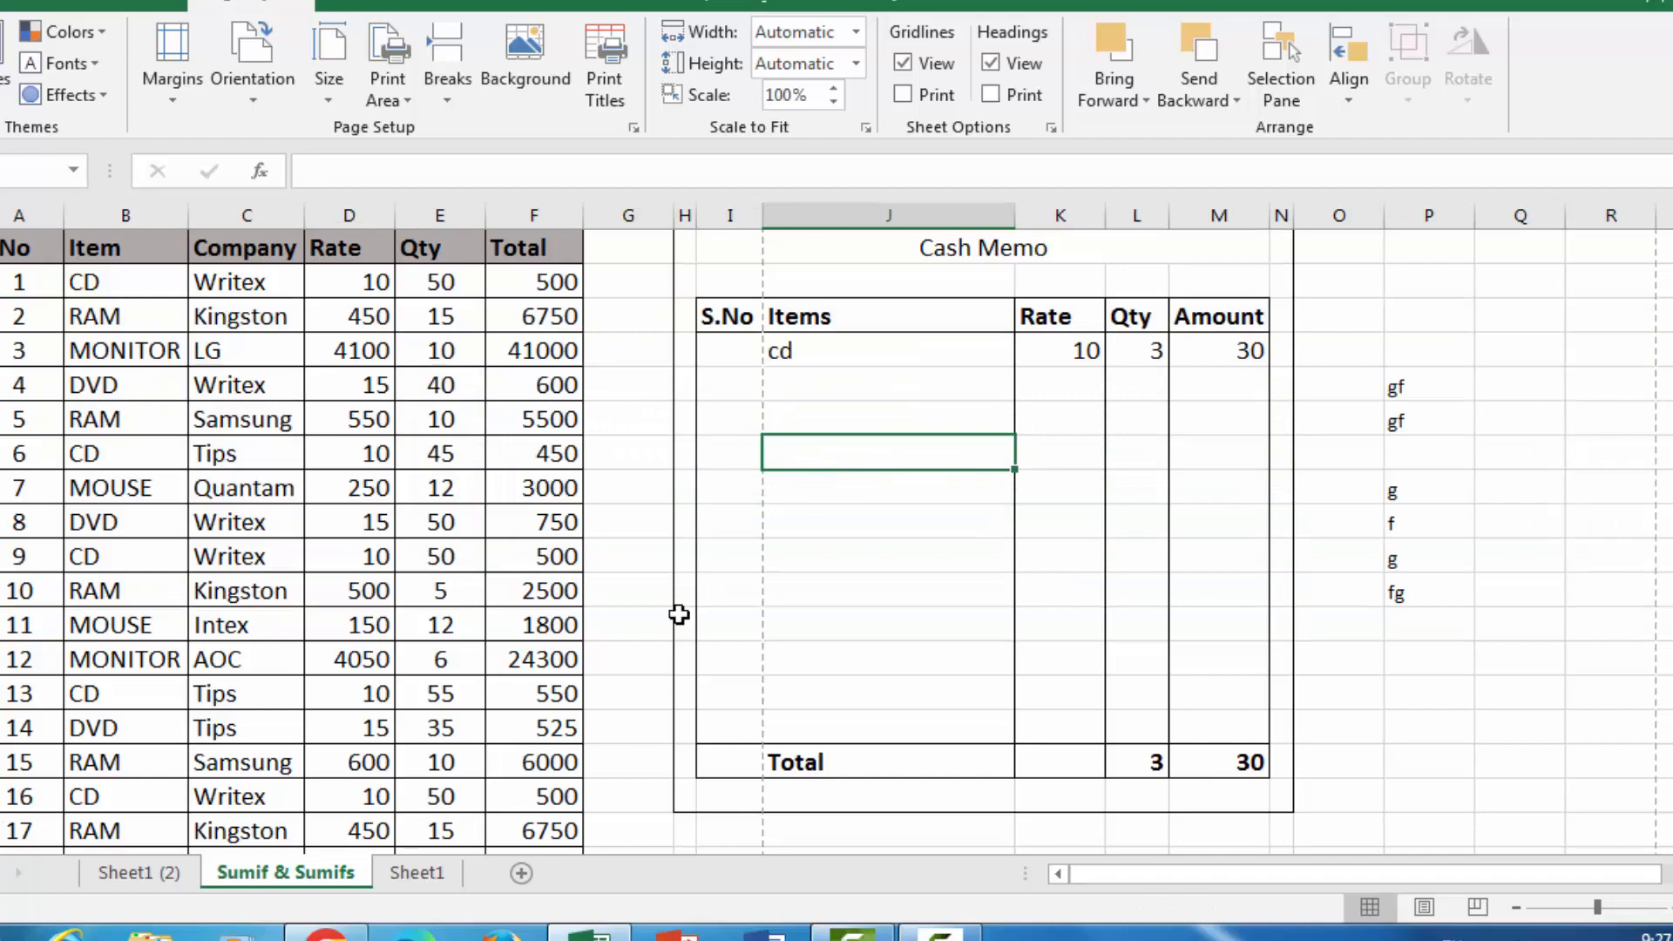
Switch to Sheet1 (2) and look over the student marks table from the header row to the last record
left_click(141, 873)
left_click(763, 568)
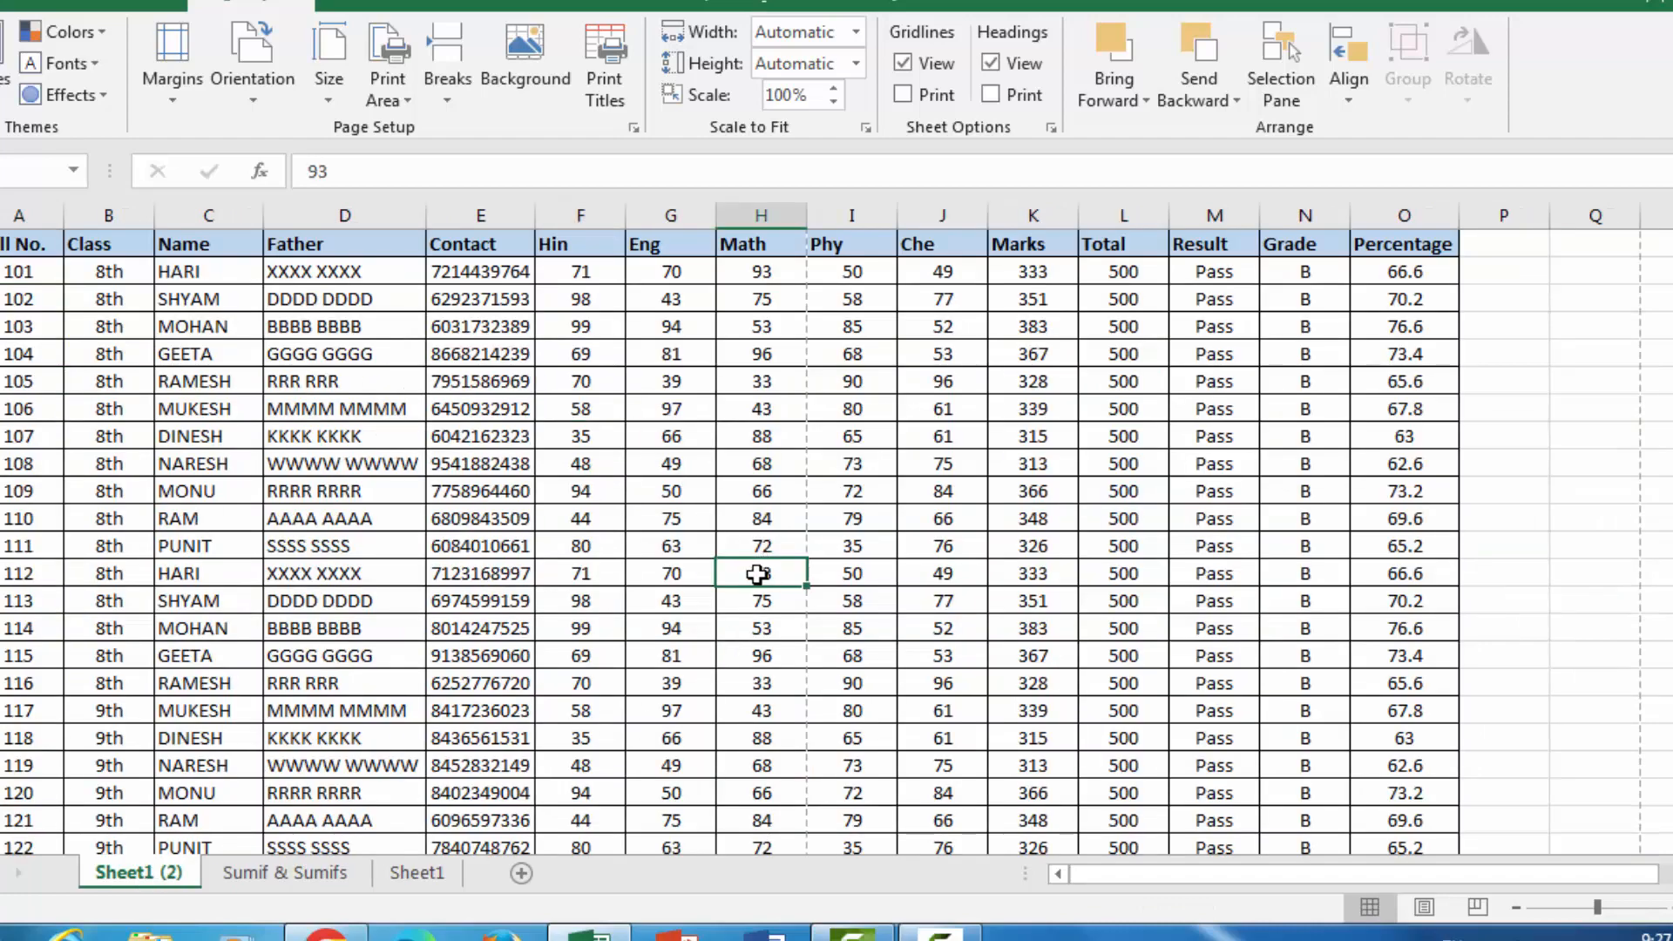
scroll(783, 532, "down", 7)
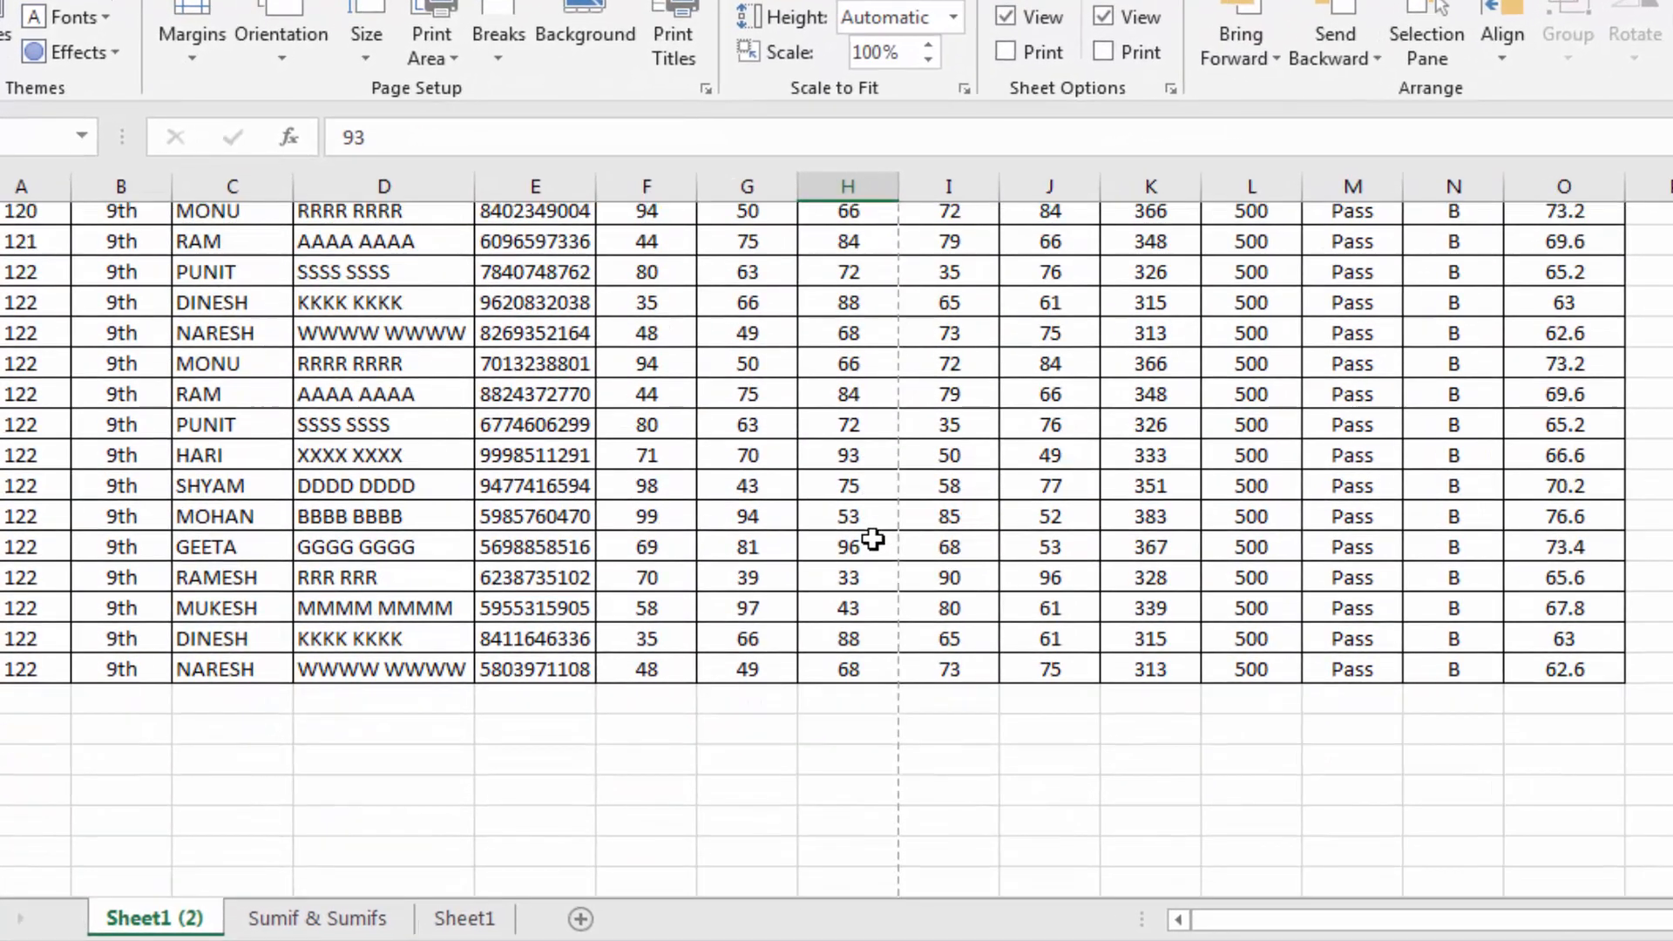
scroll(872, 538, "up", 7)
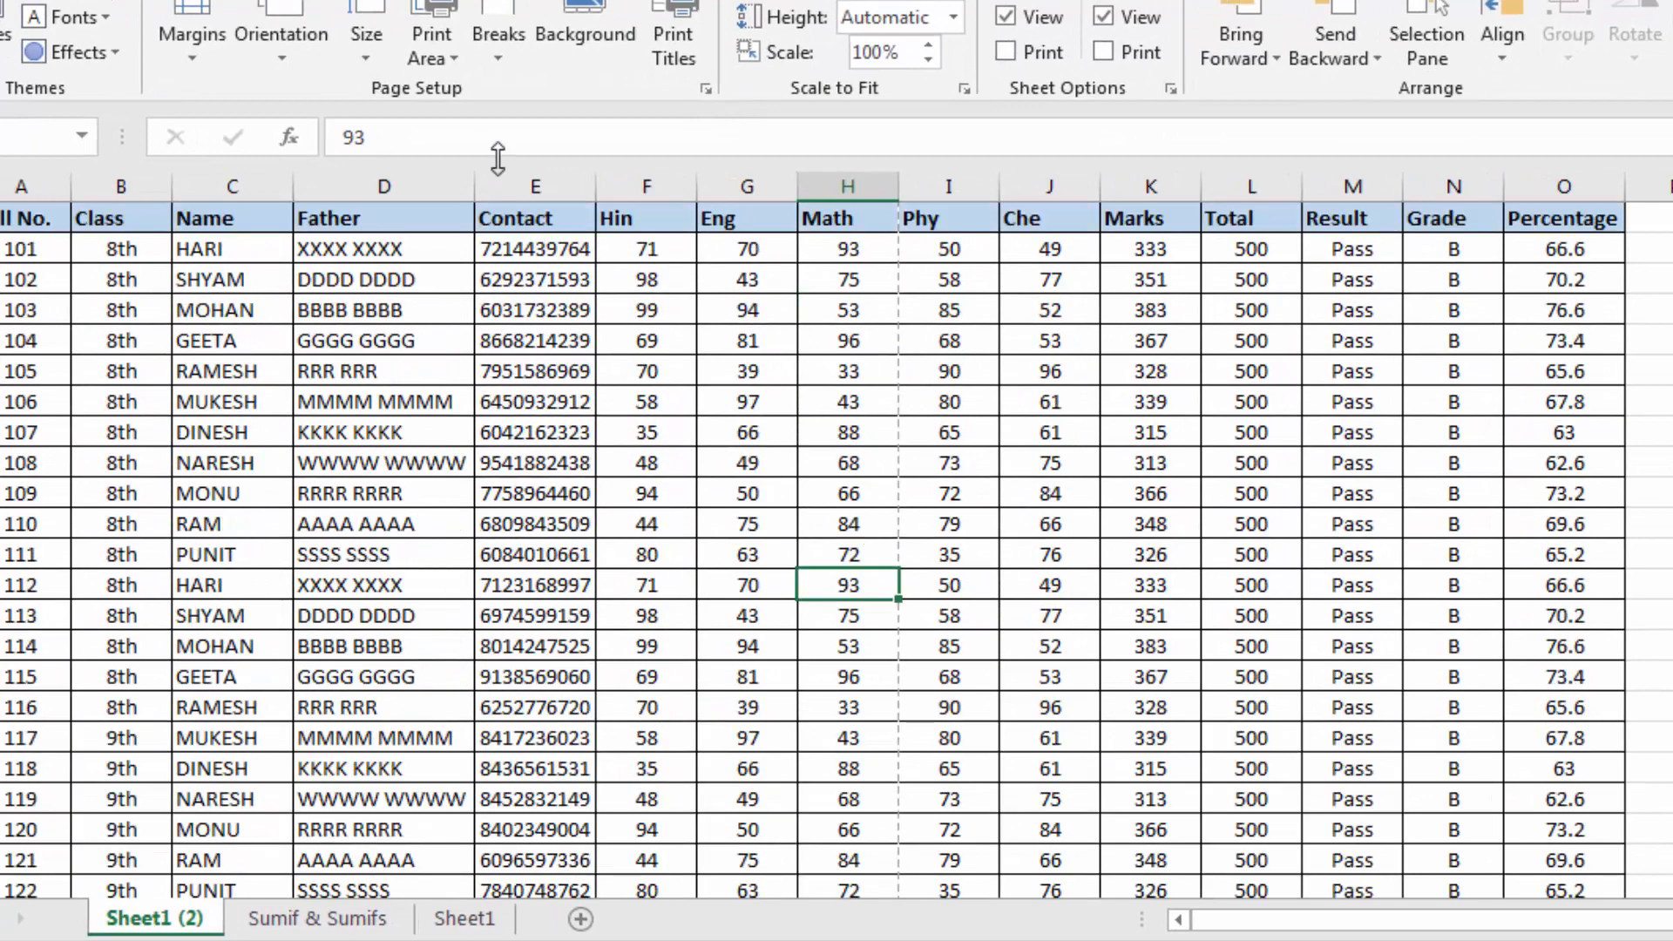
scroll(259, 489, "down", 7)
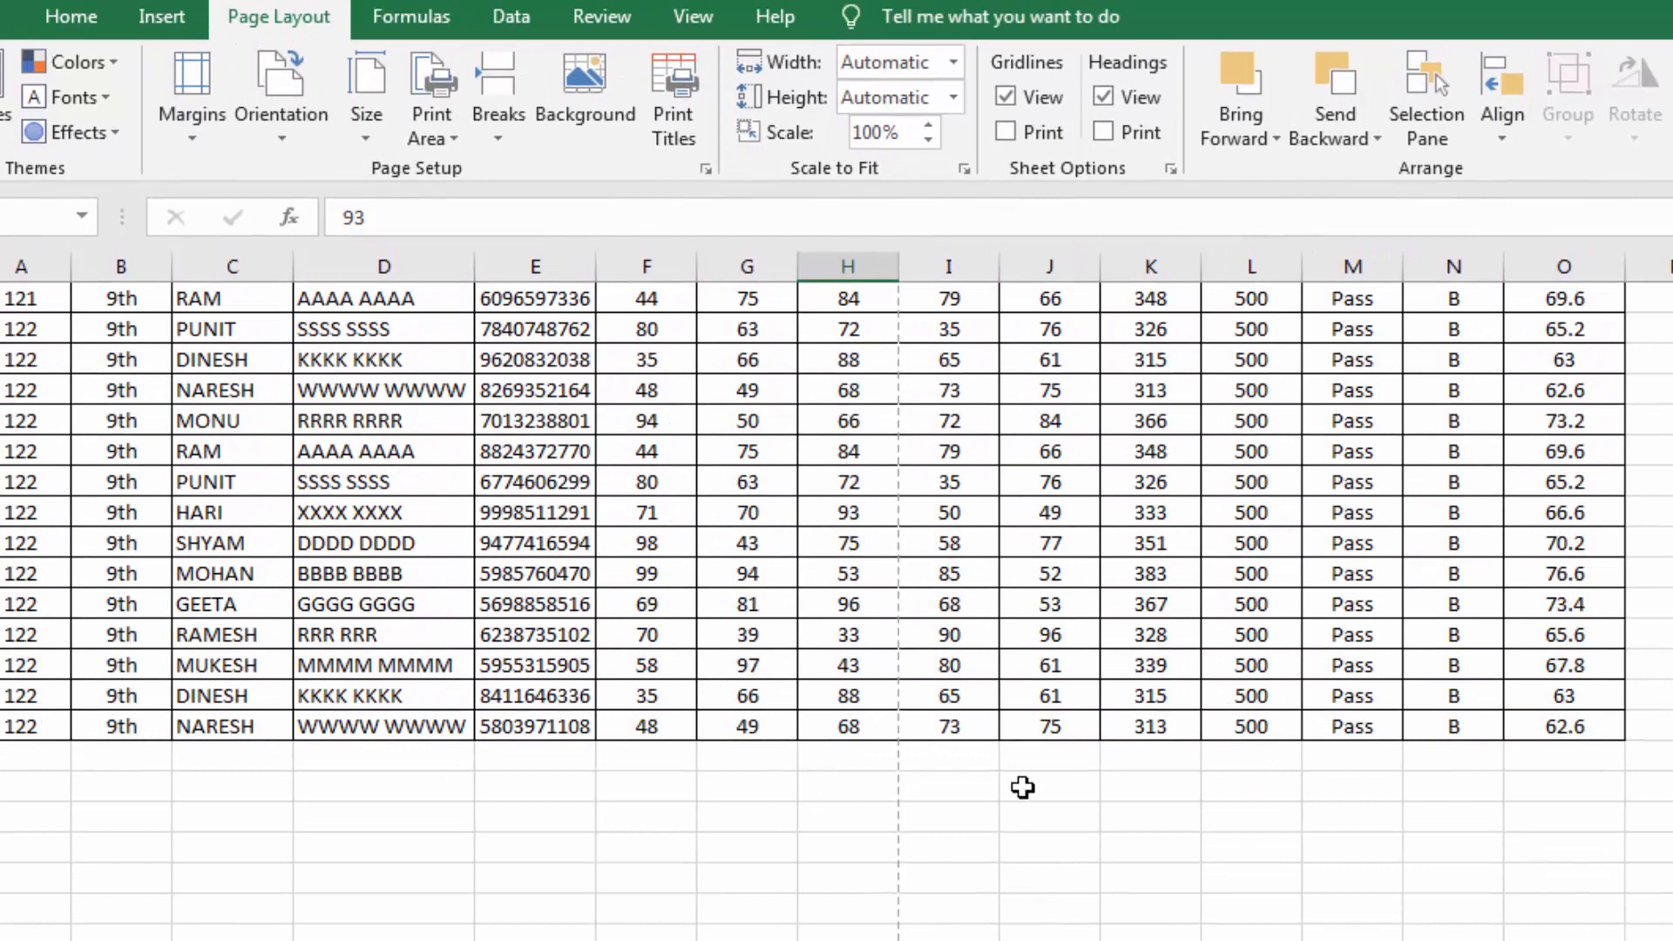
scroll(1022, 786, "up", 7)
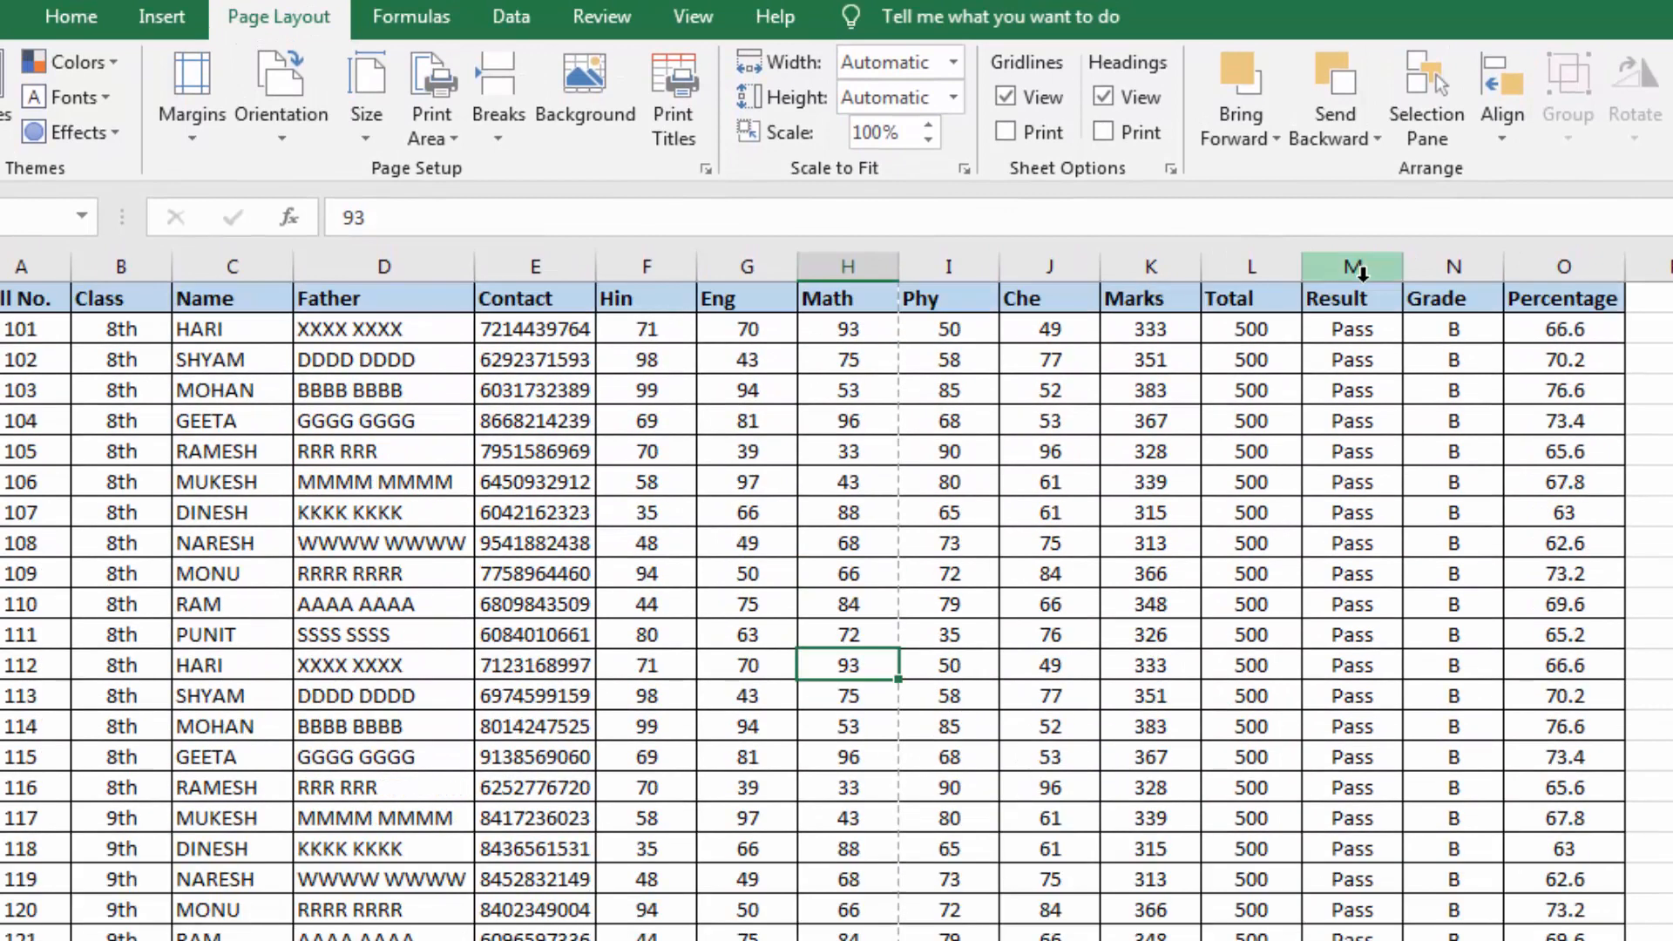
key("Up")
key("Up")
key("Up")
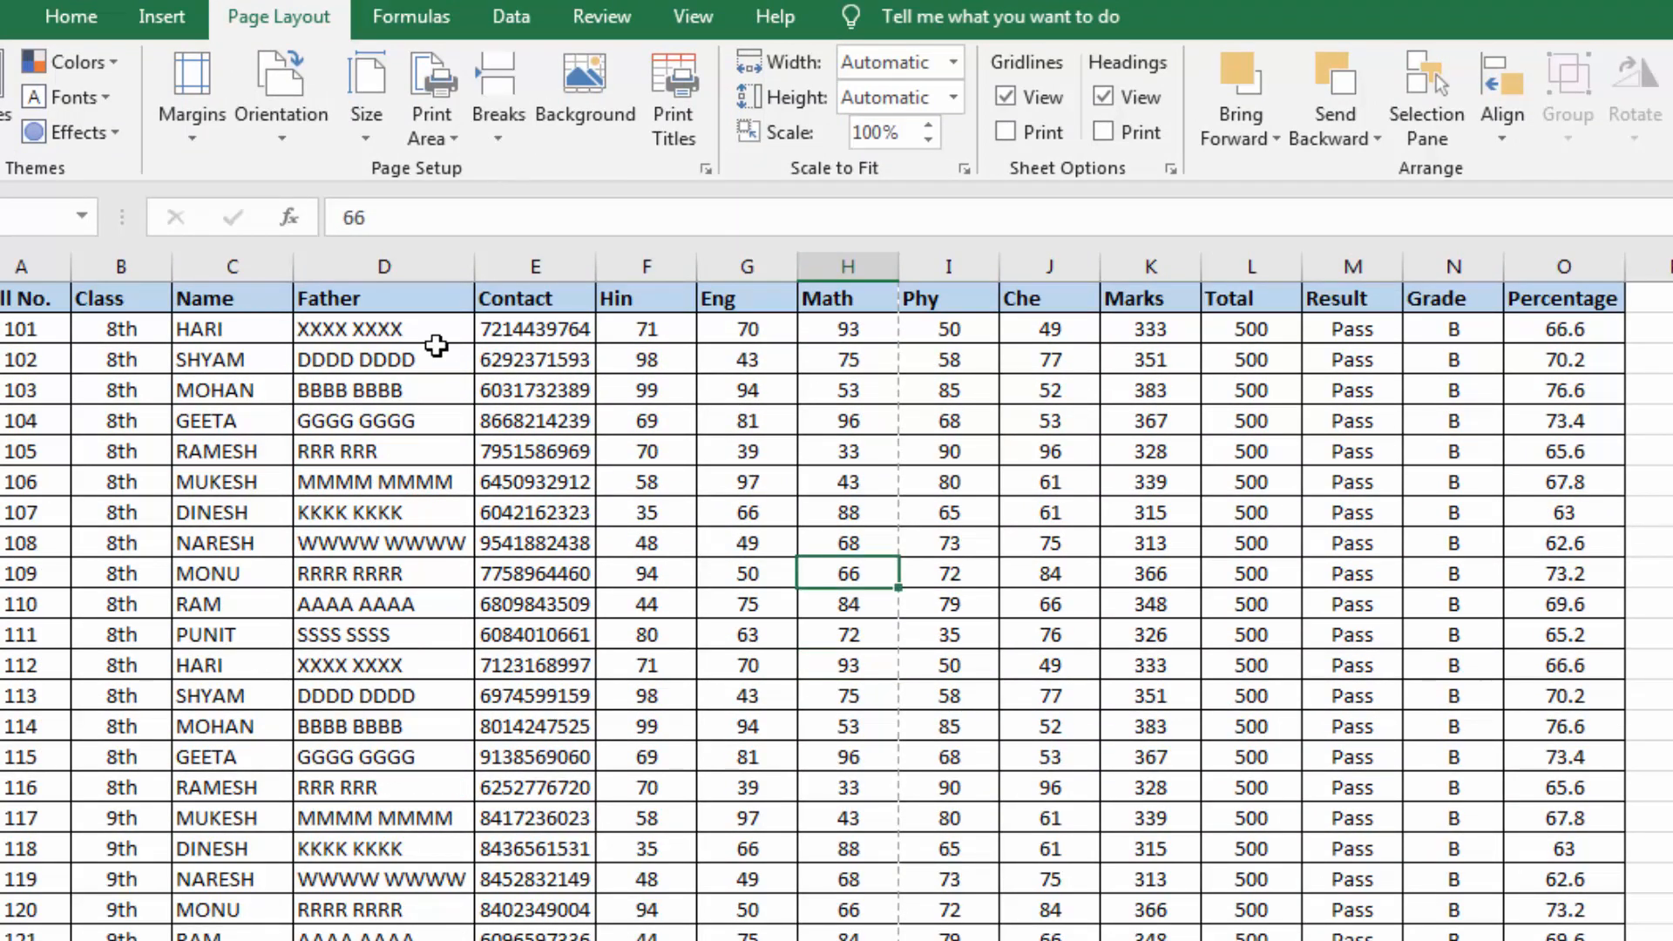
Page through the print preview of the marks table and return to the worksheet
key("ctrl+p")
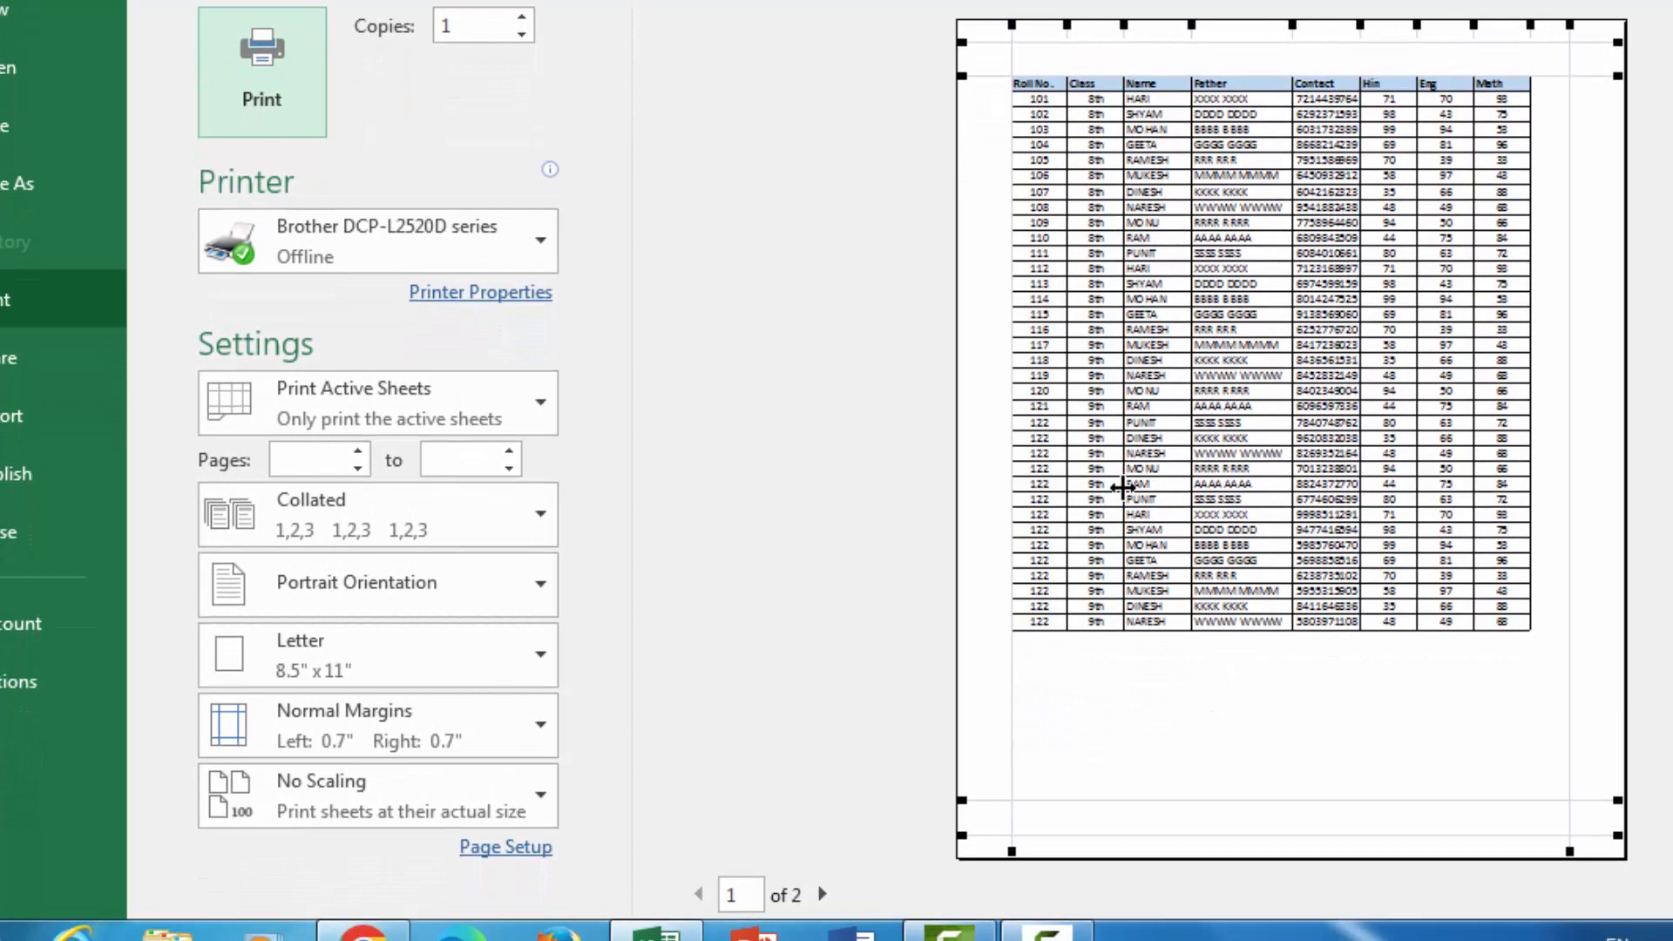
scroll(1121, 488, "down", 1)
key("Escape")
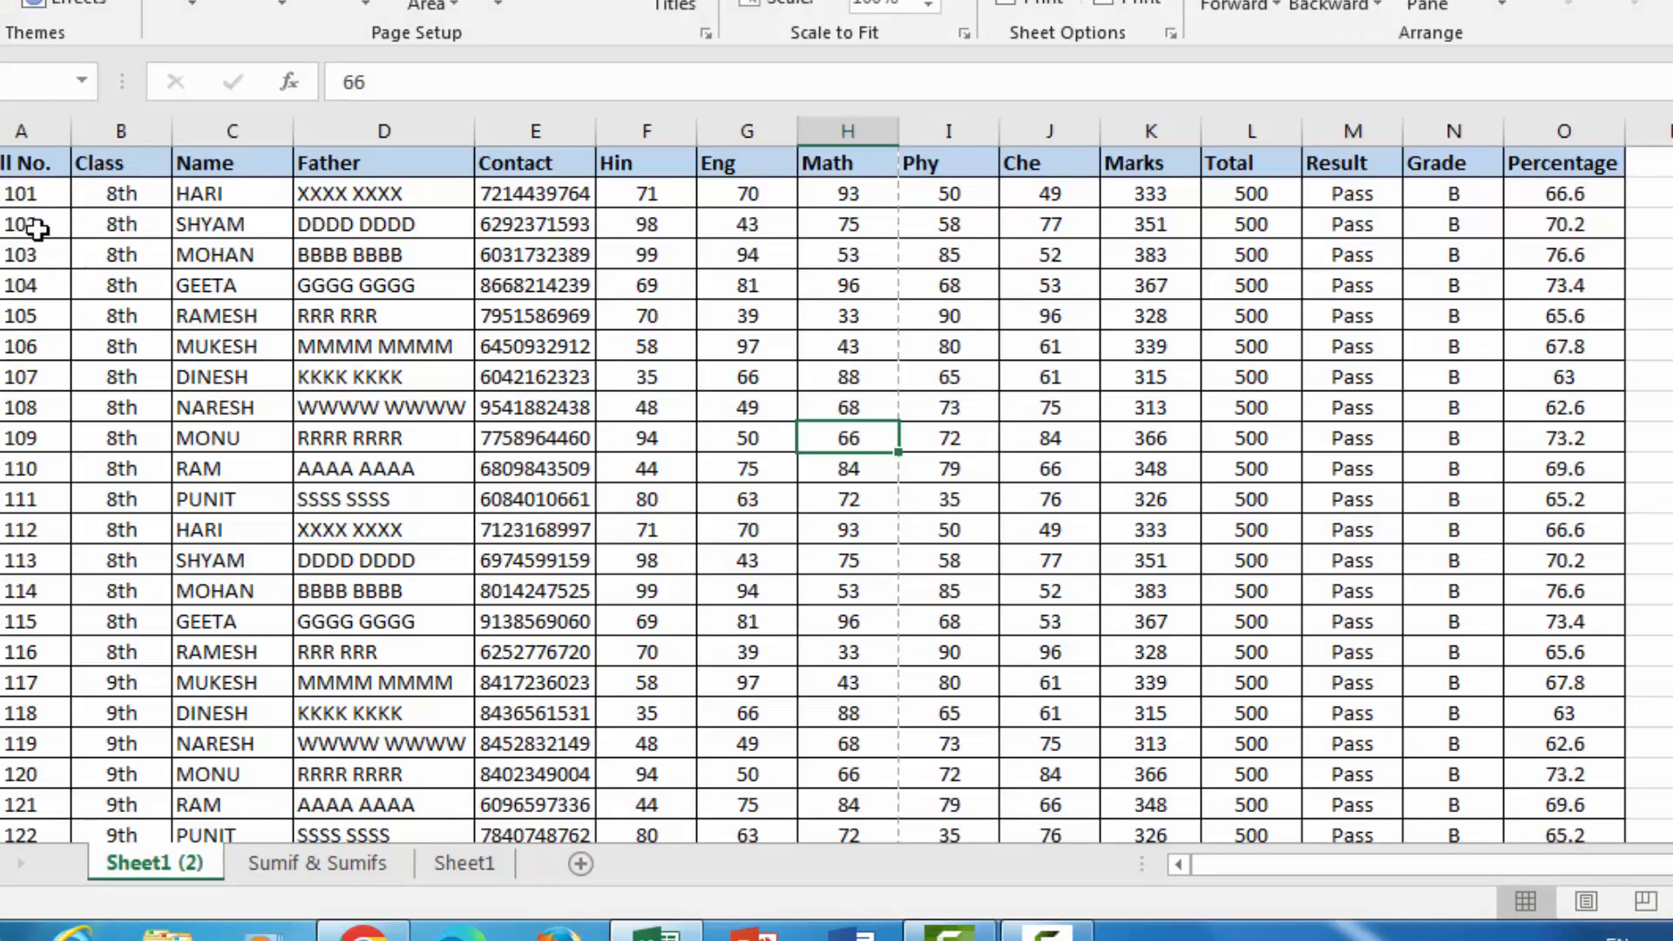
Copy the records in A15:O36, from roll number 114 to the end, and paste them directly below the table at A37
scroll(41, 215, "down", 7)
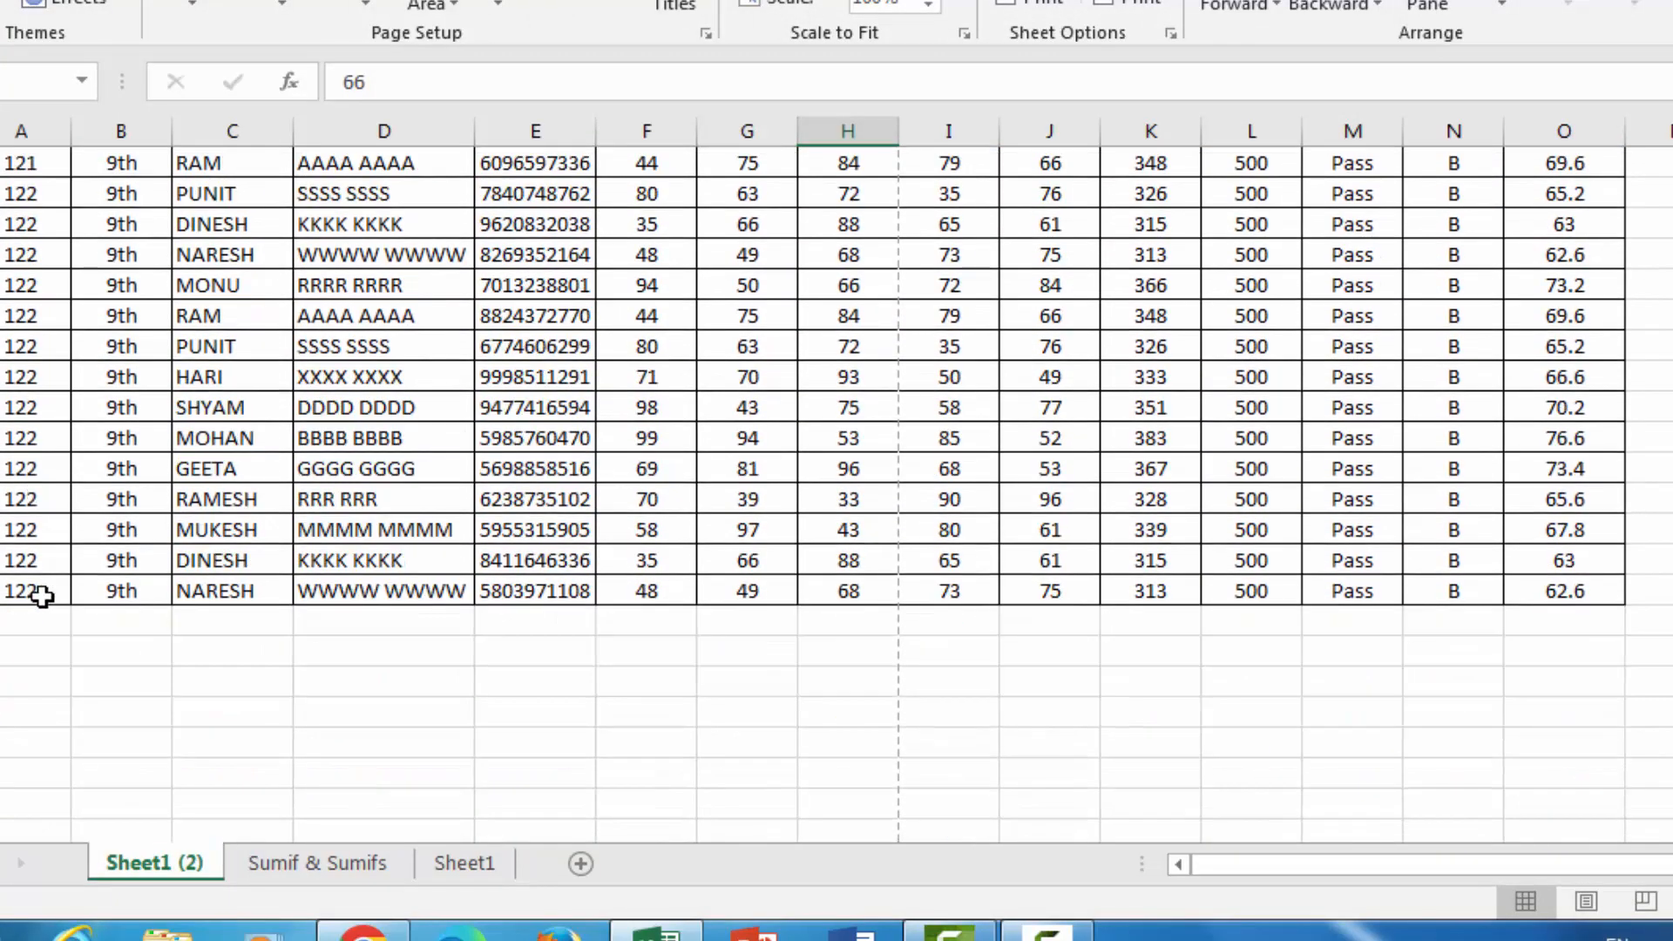
left_click(33, 595)
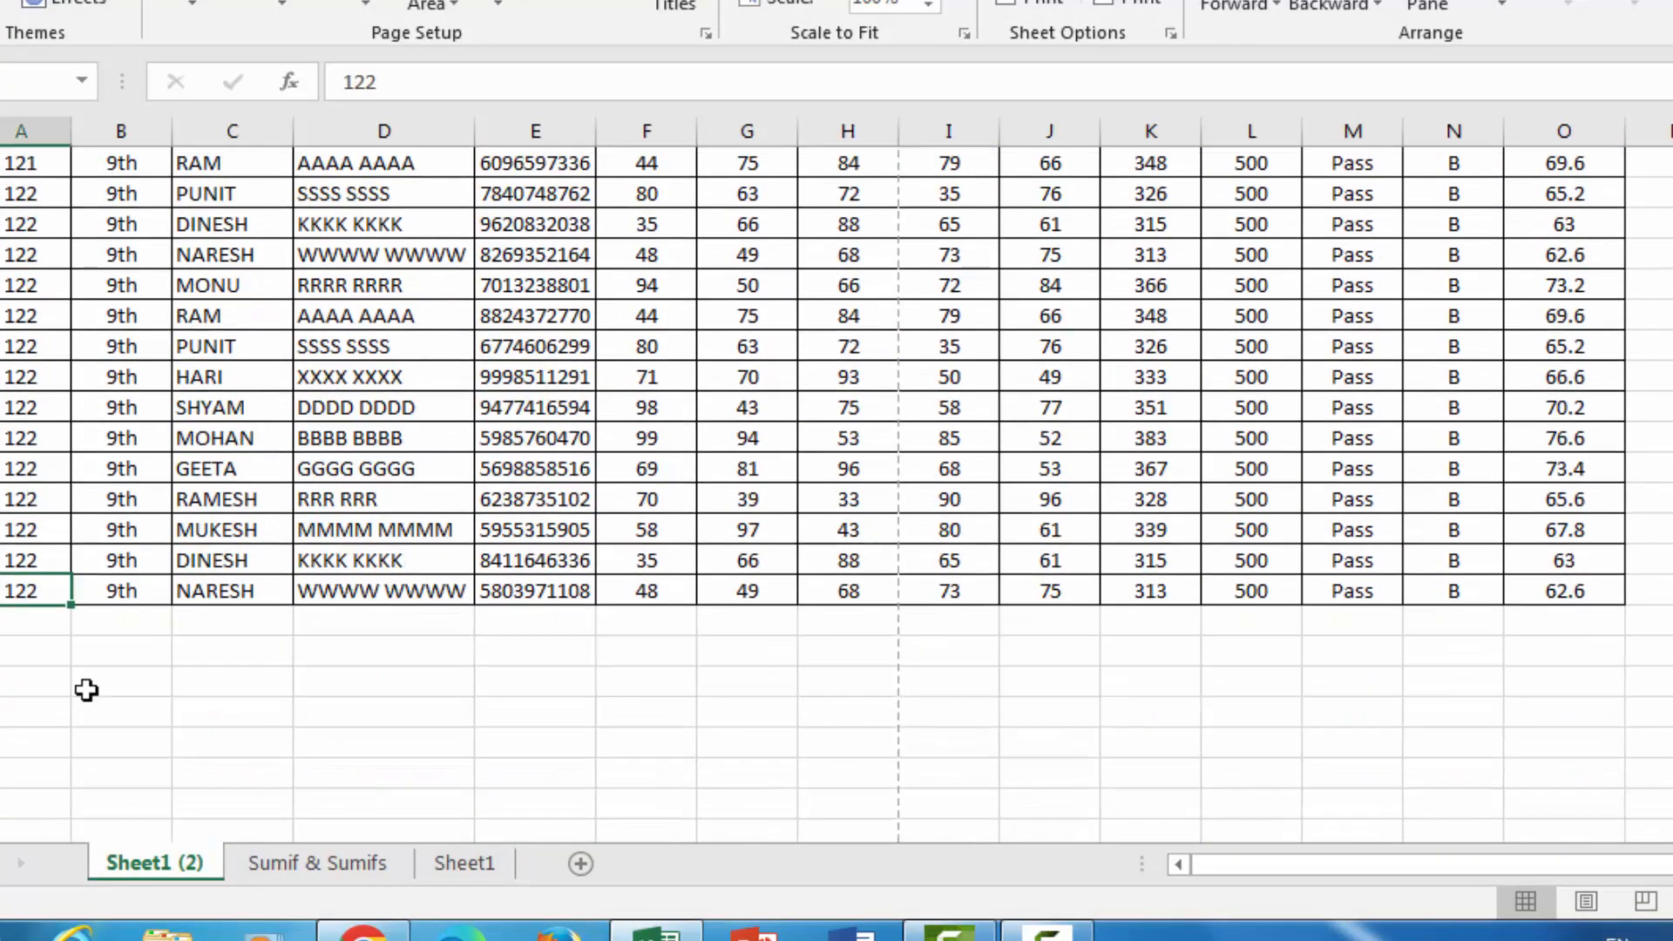
scroll(86, 690, "down", 3)
scroll(377, 559, "up", 1)
scroll(377, 559, "up", 7)
left_click_drag(9, 305, 1586, 765)
key("ctrl+c")
scroll(422, 683, "down", 3)
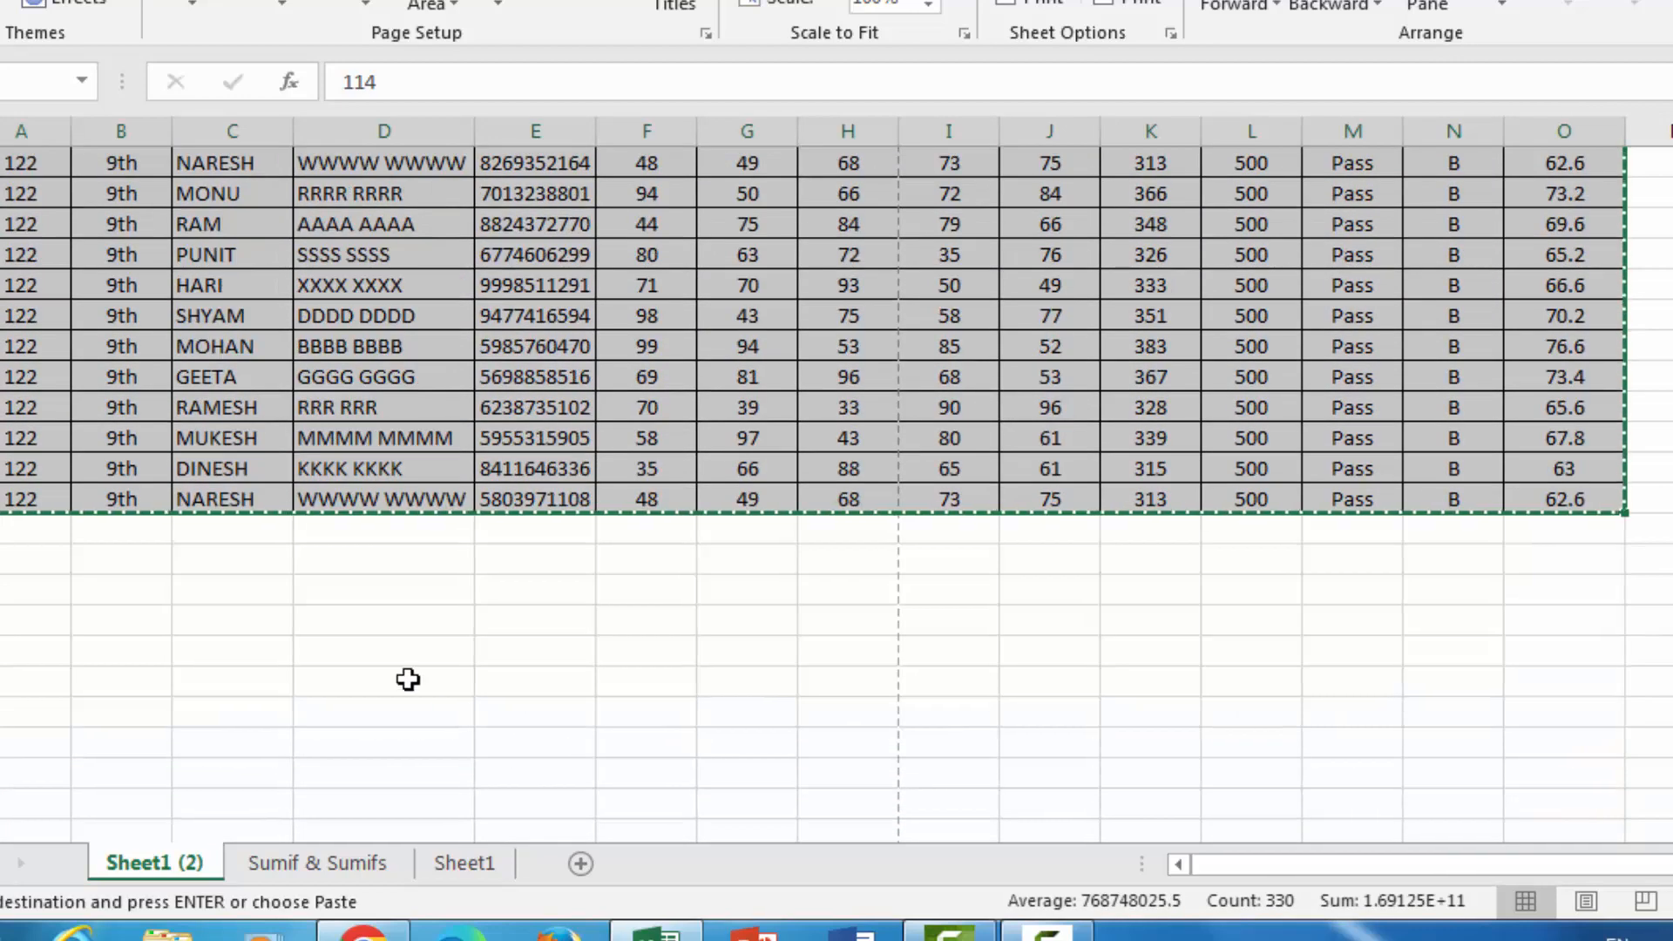
left_click(11, 530)
key("ctrl+v")
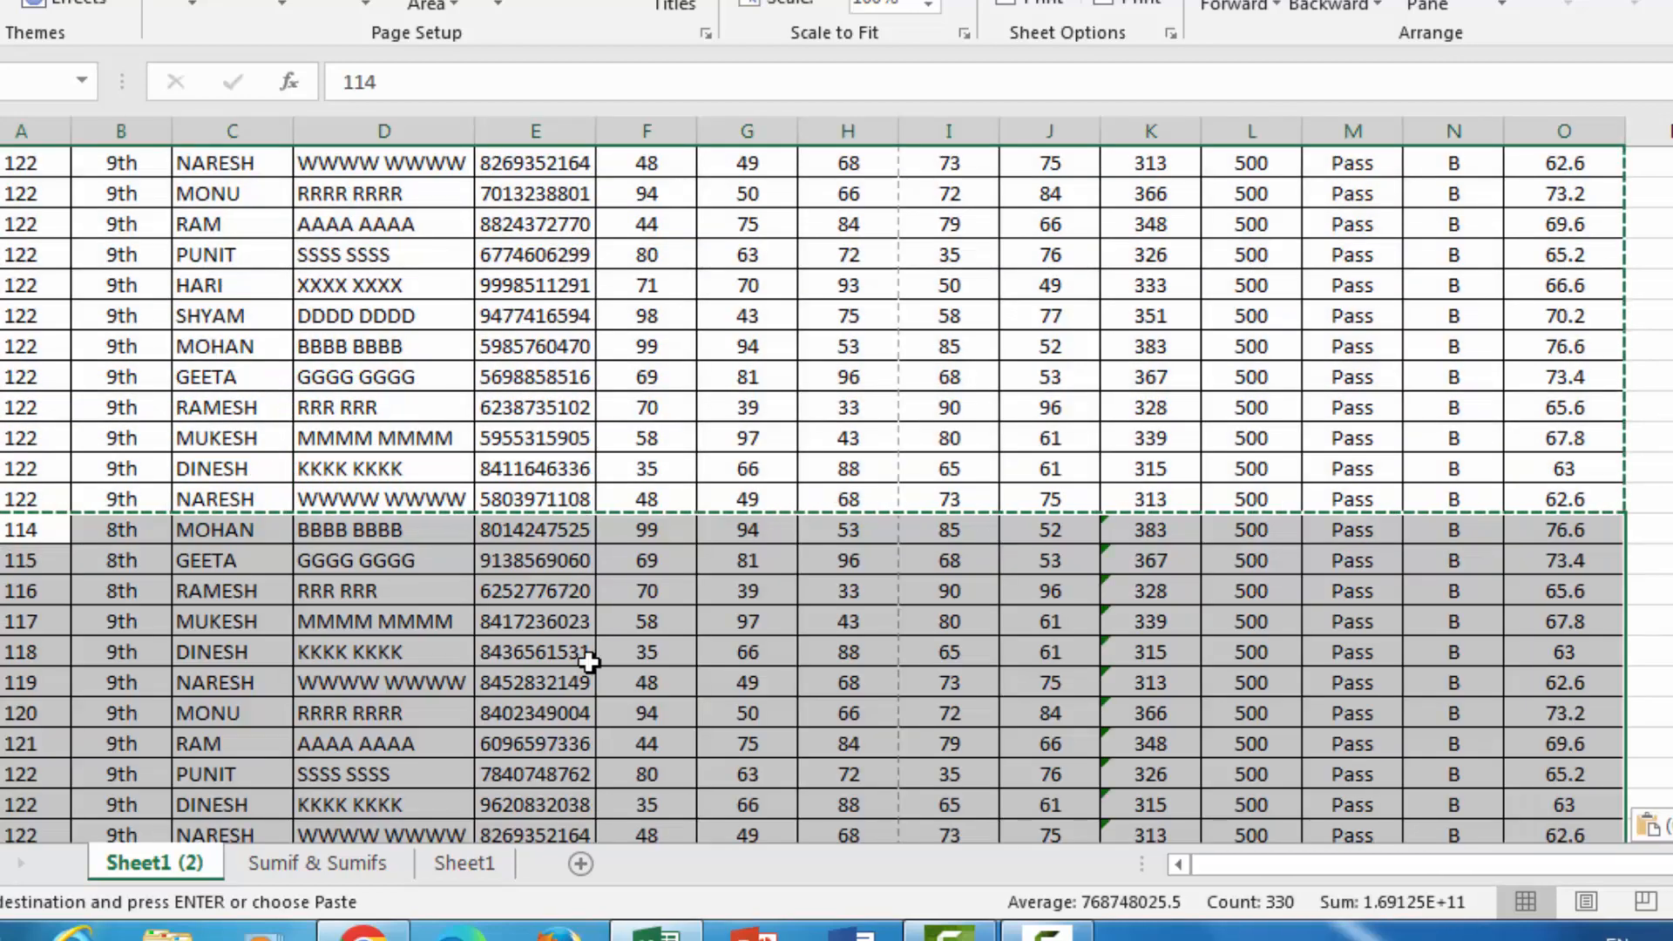
left_click(587, 655)
Examine the page breaks in the extended marks table and view the second page in print preview
scroll(647, 713, "down", 6)
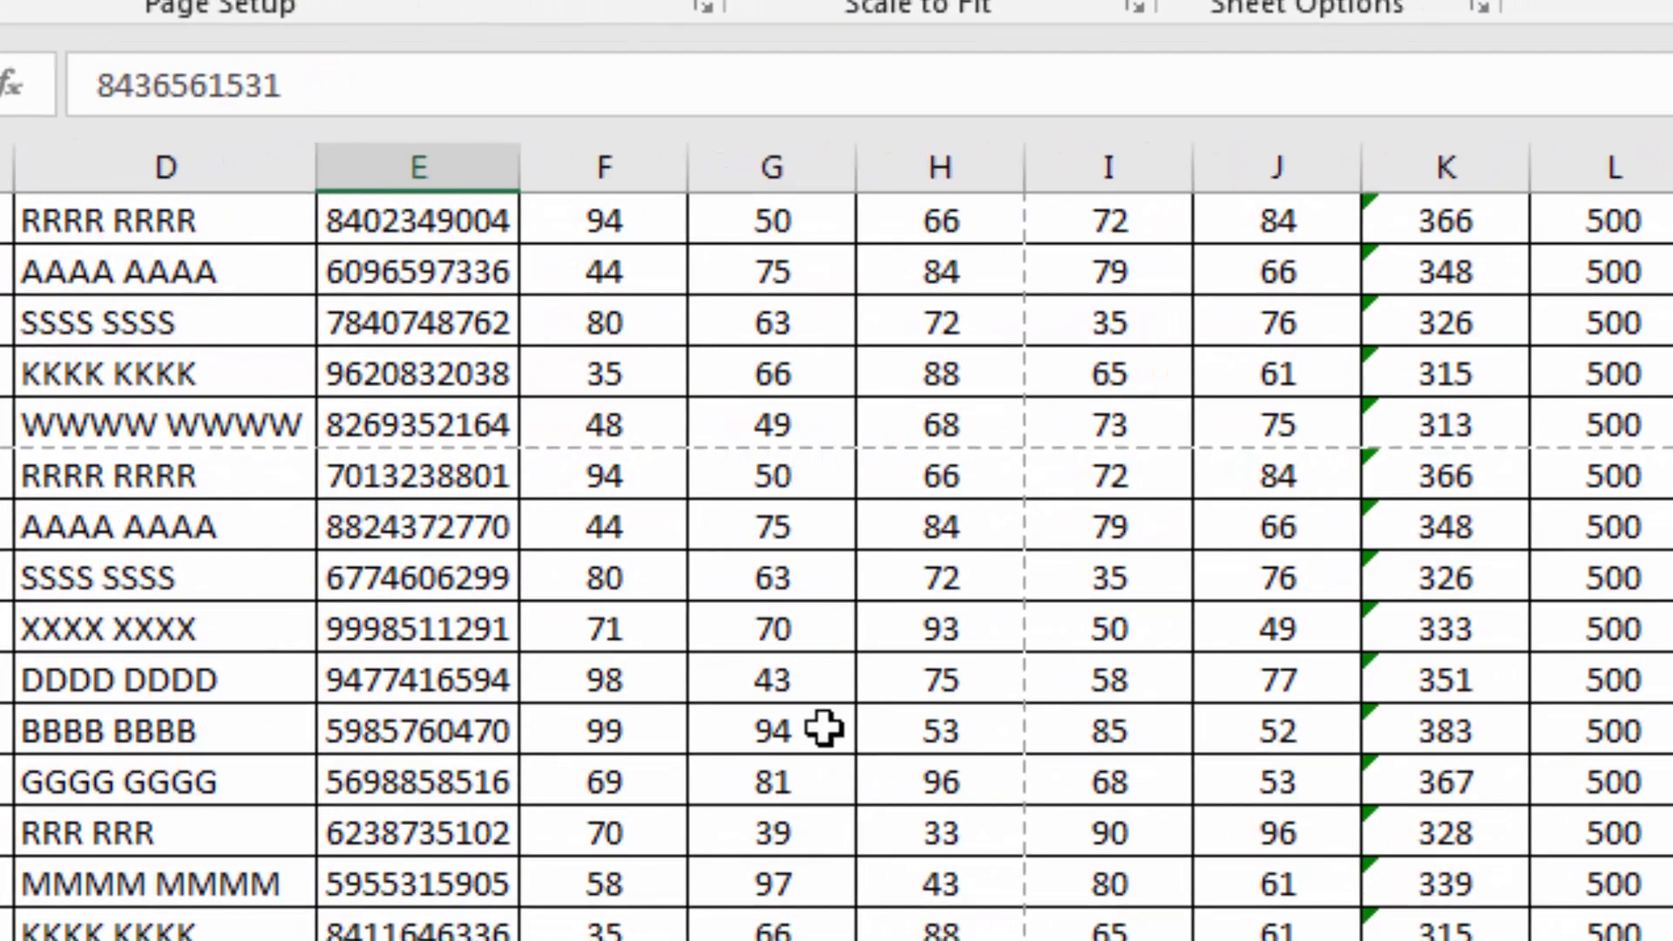
scroll(824, 728, "up", 2)
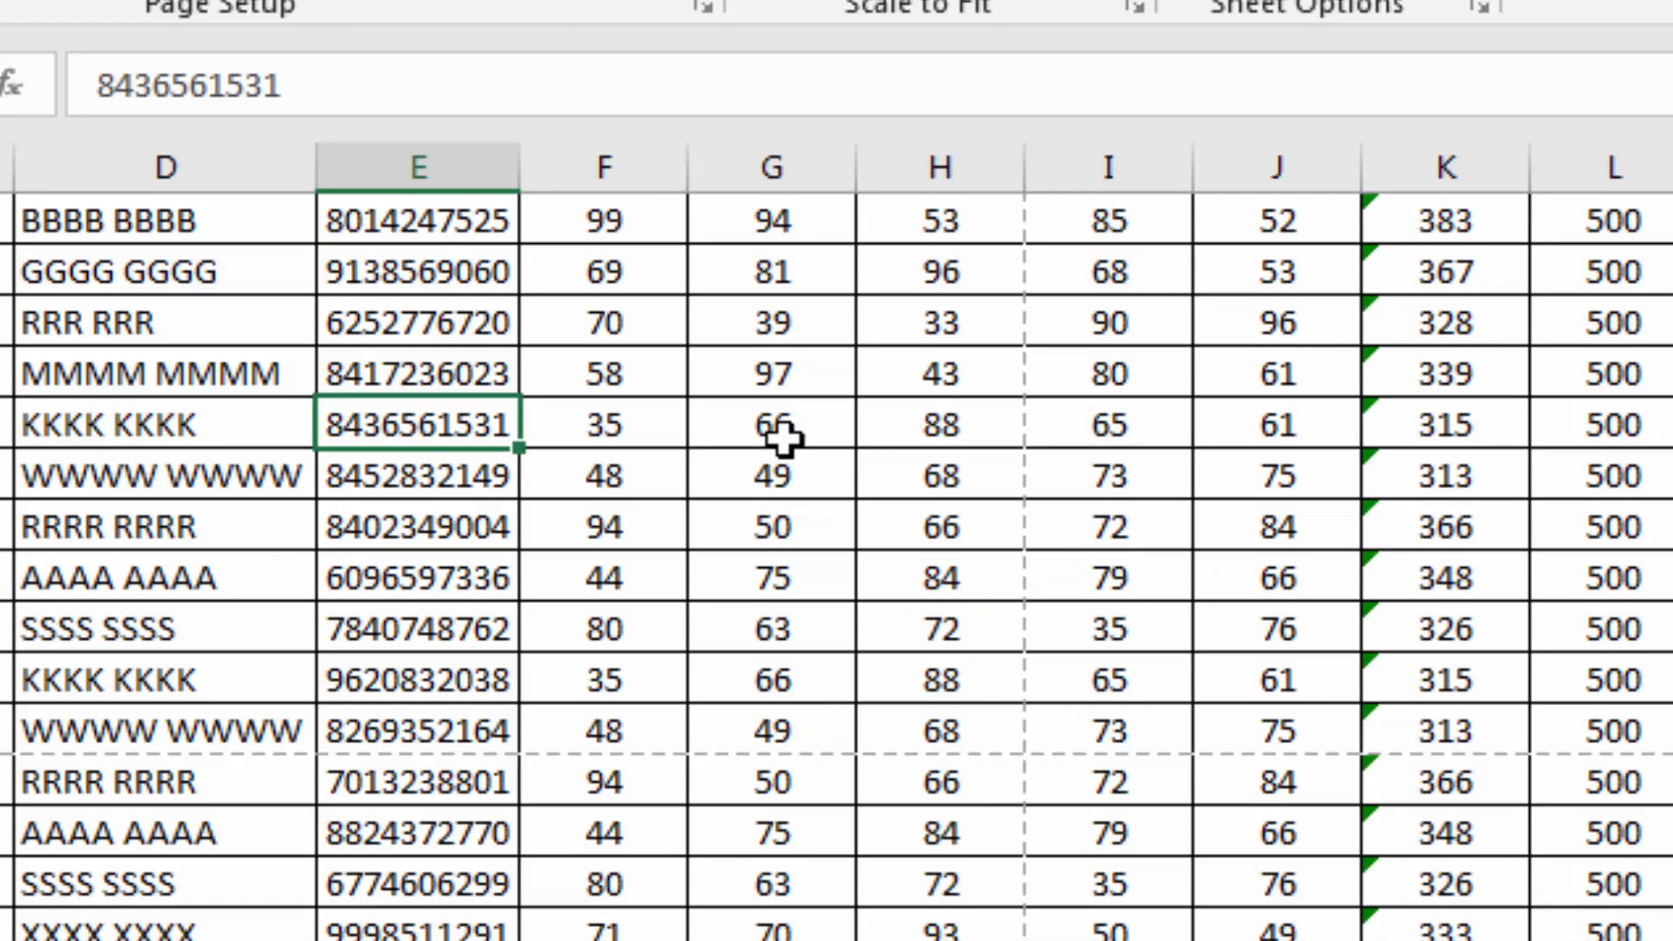
key("ctrl+p")
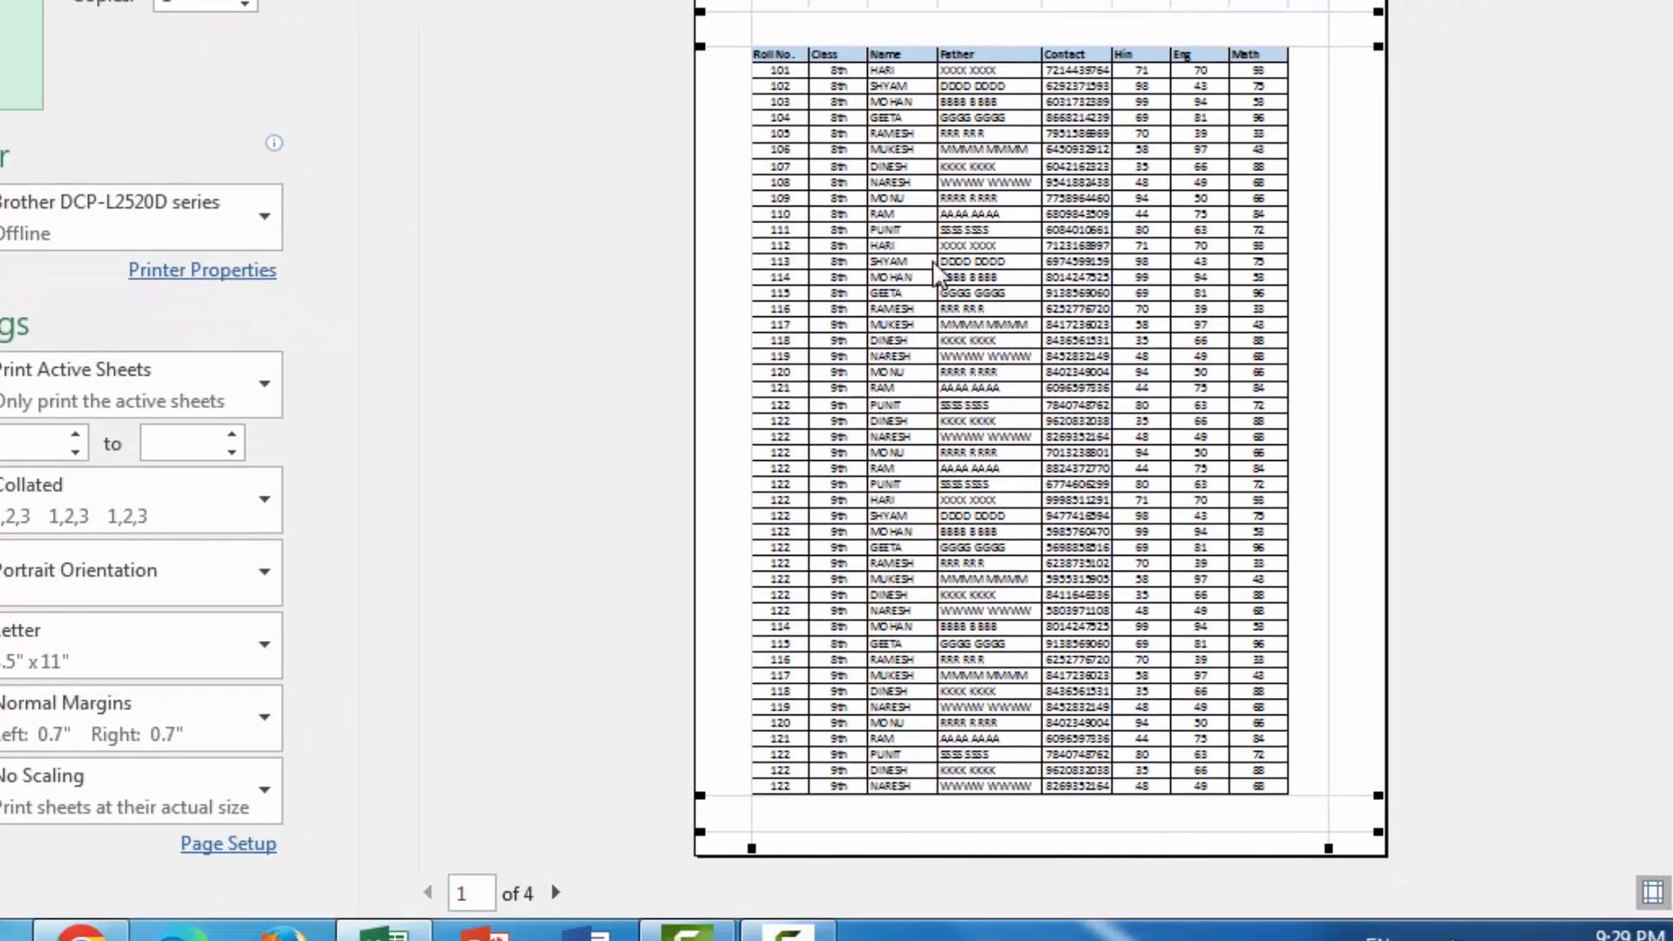
scroll(939, 275, "down", 1)
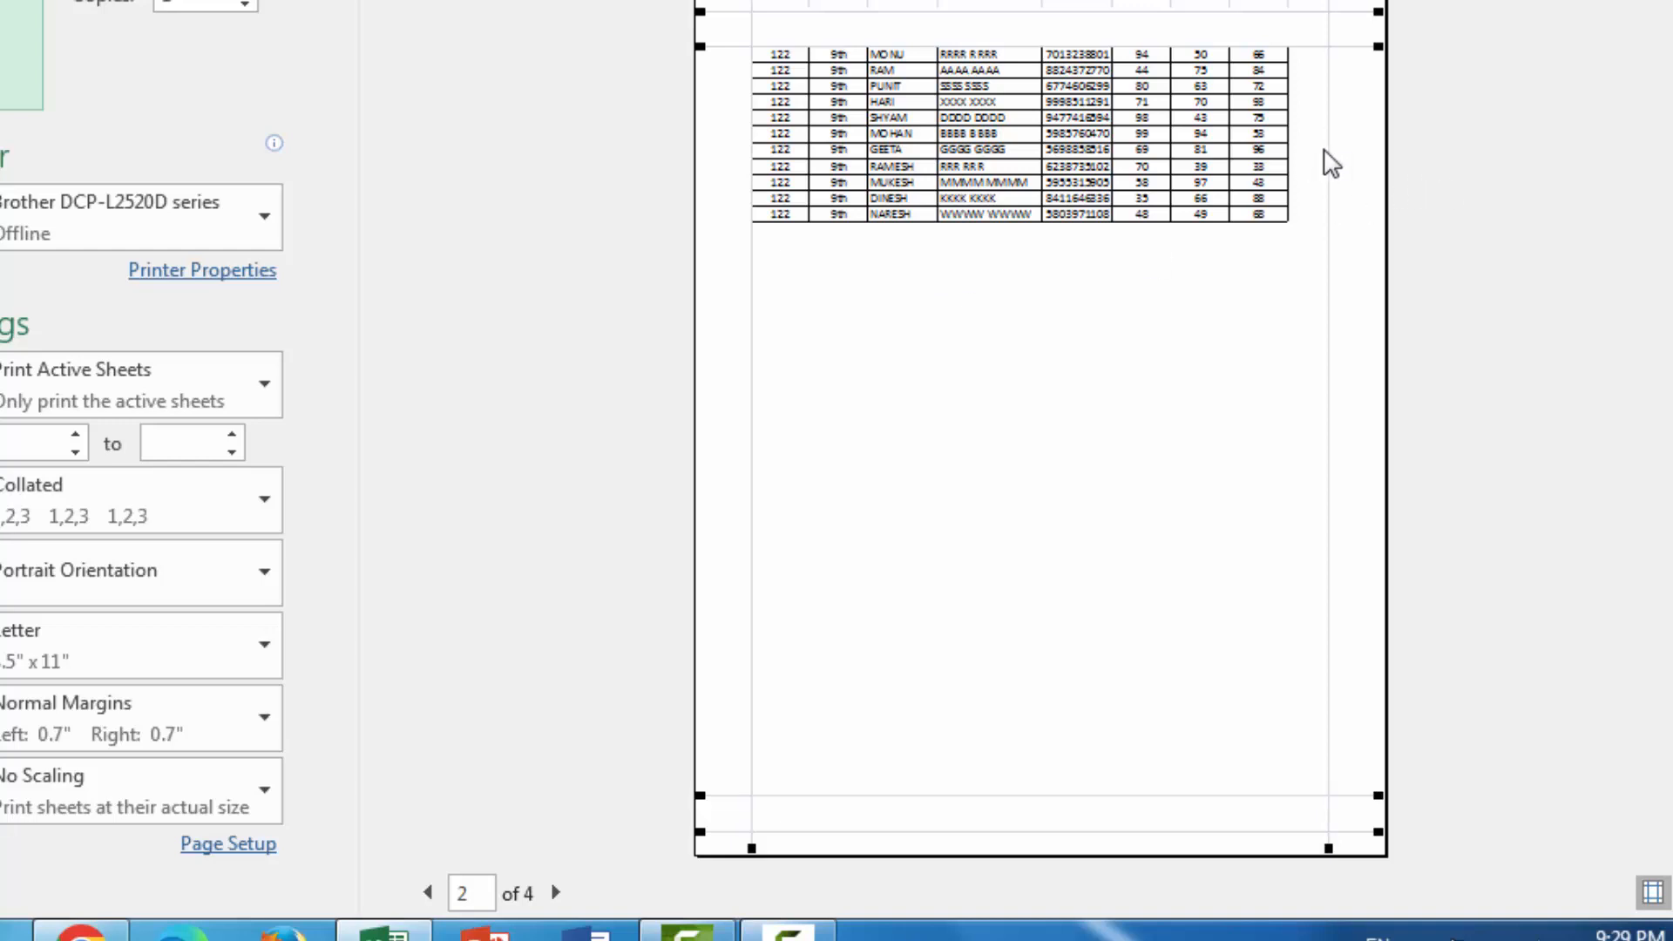
Page through the remaining pages of the marks table in print preview and return to the start of the worksheet
scroll(1290, 272, "down", 1)
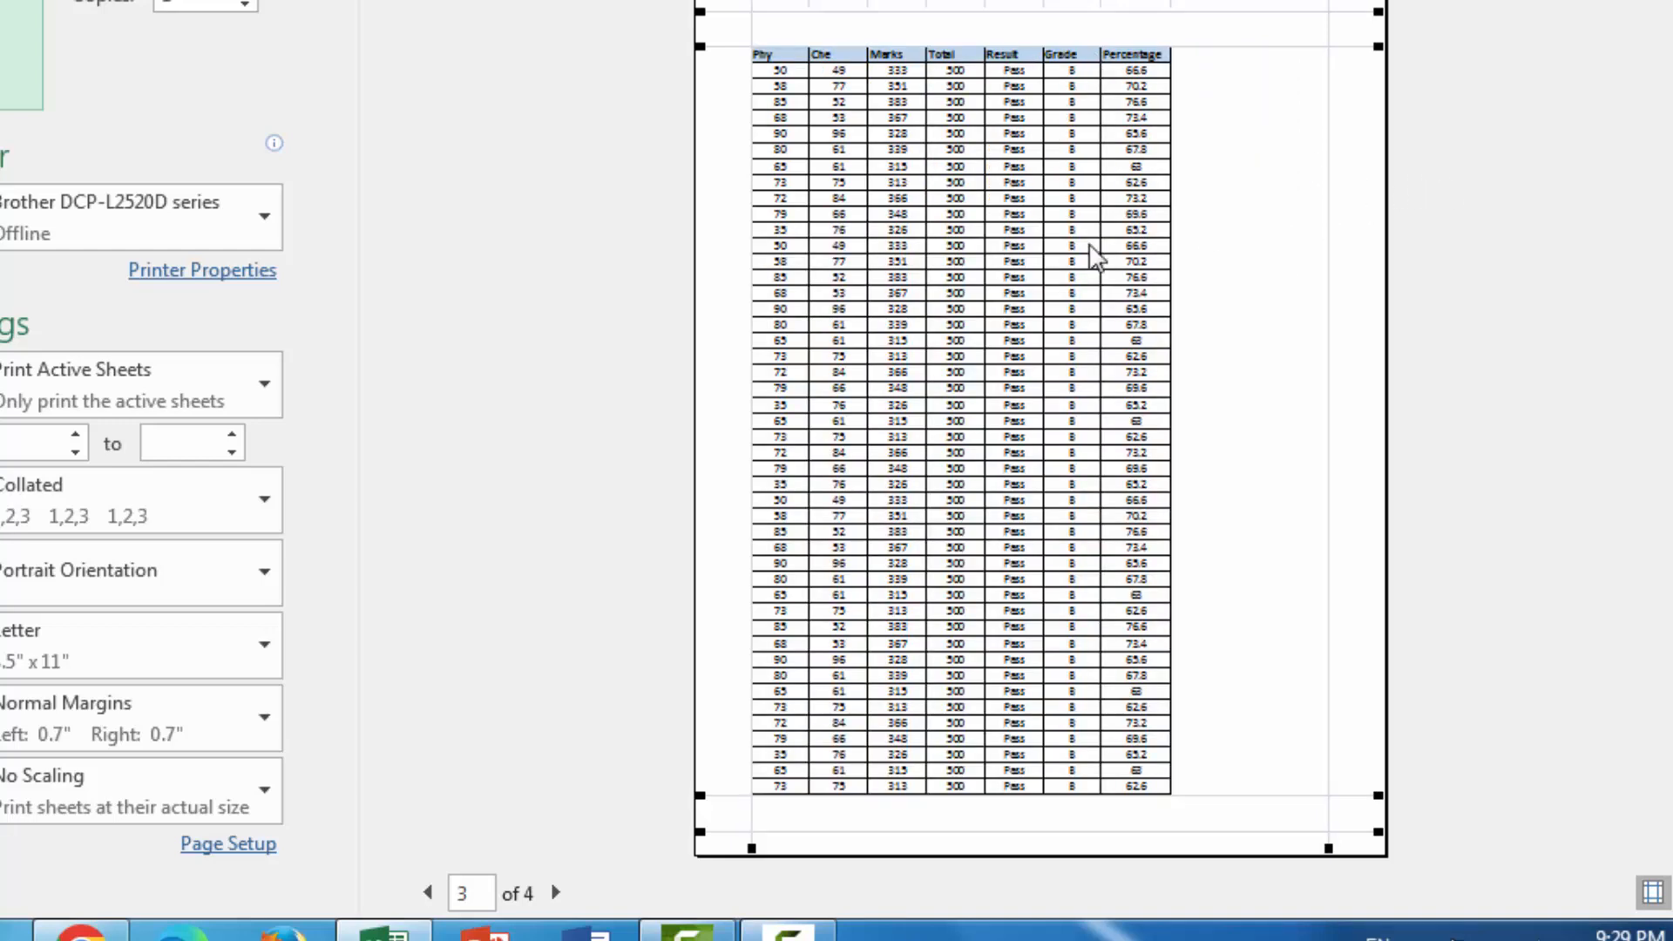
scroll(1102, 307, "down", 1)
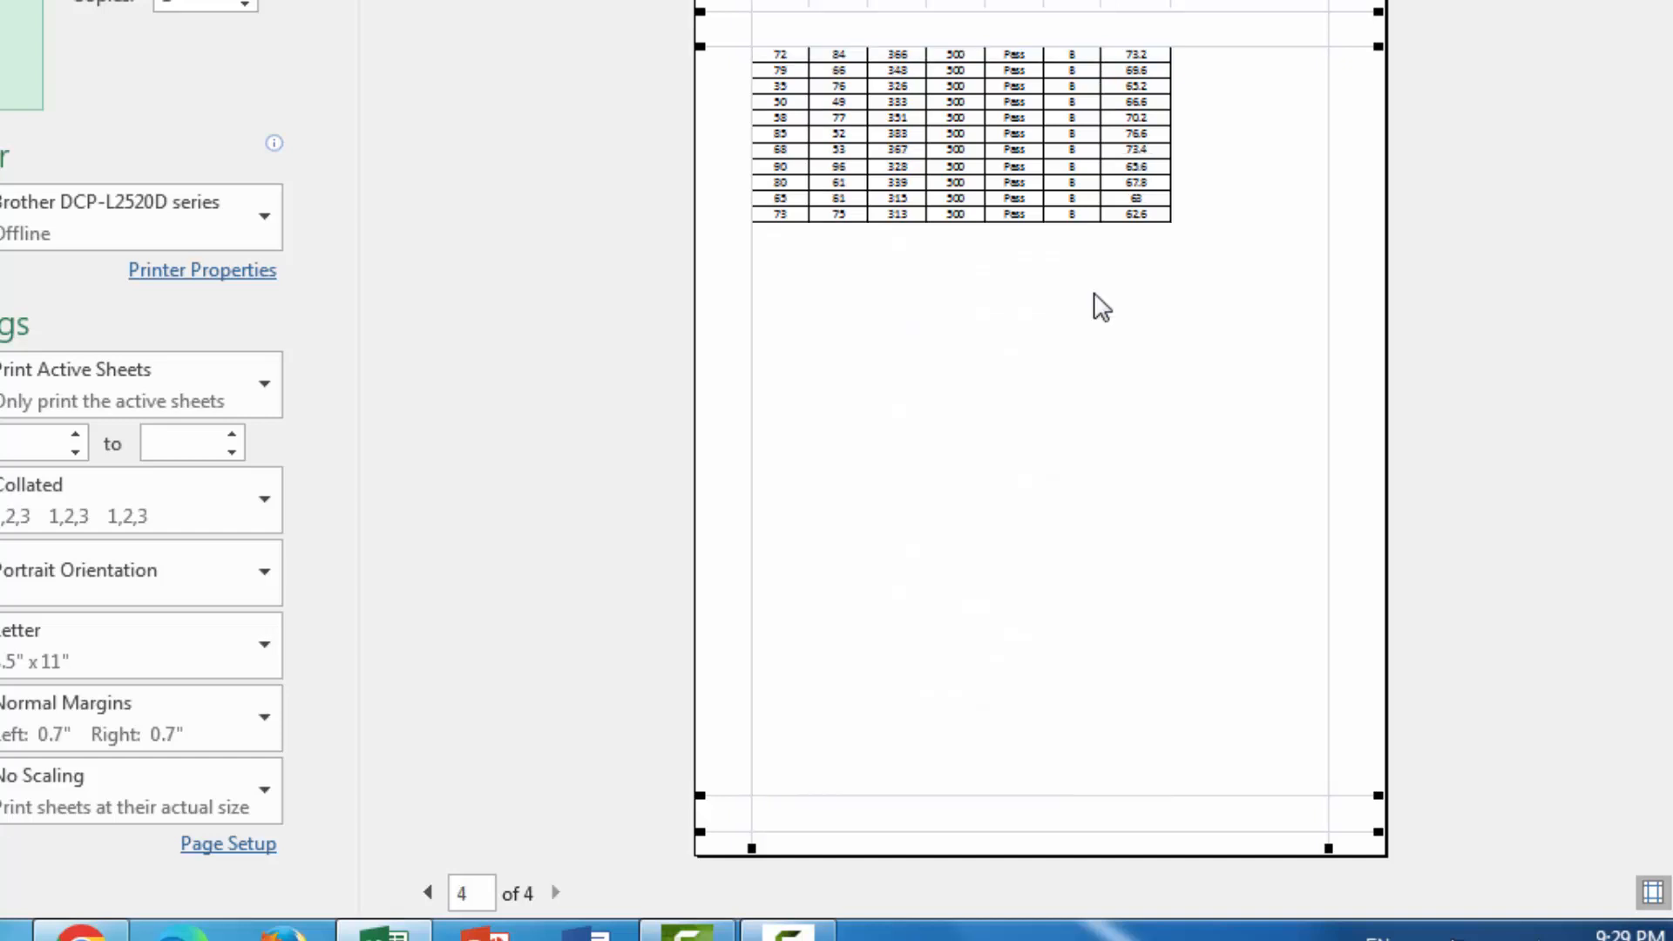
scroll(1102, 306, "up", 3)
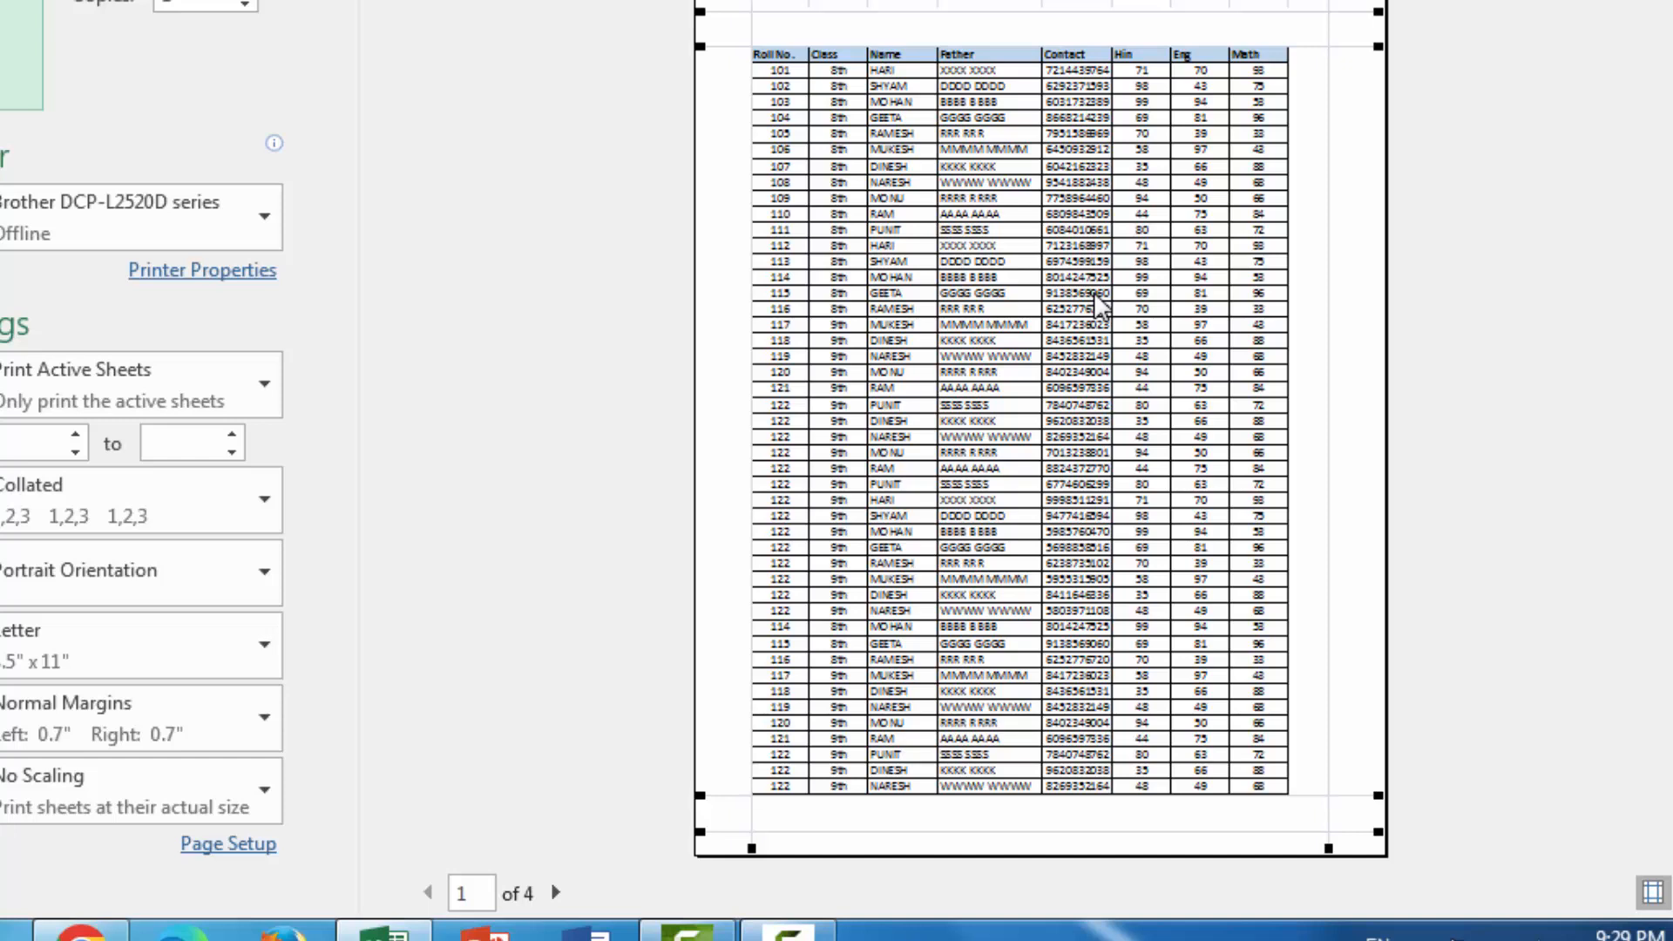
key("Escape")
scroll(436, 377, "up", 5)
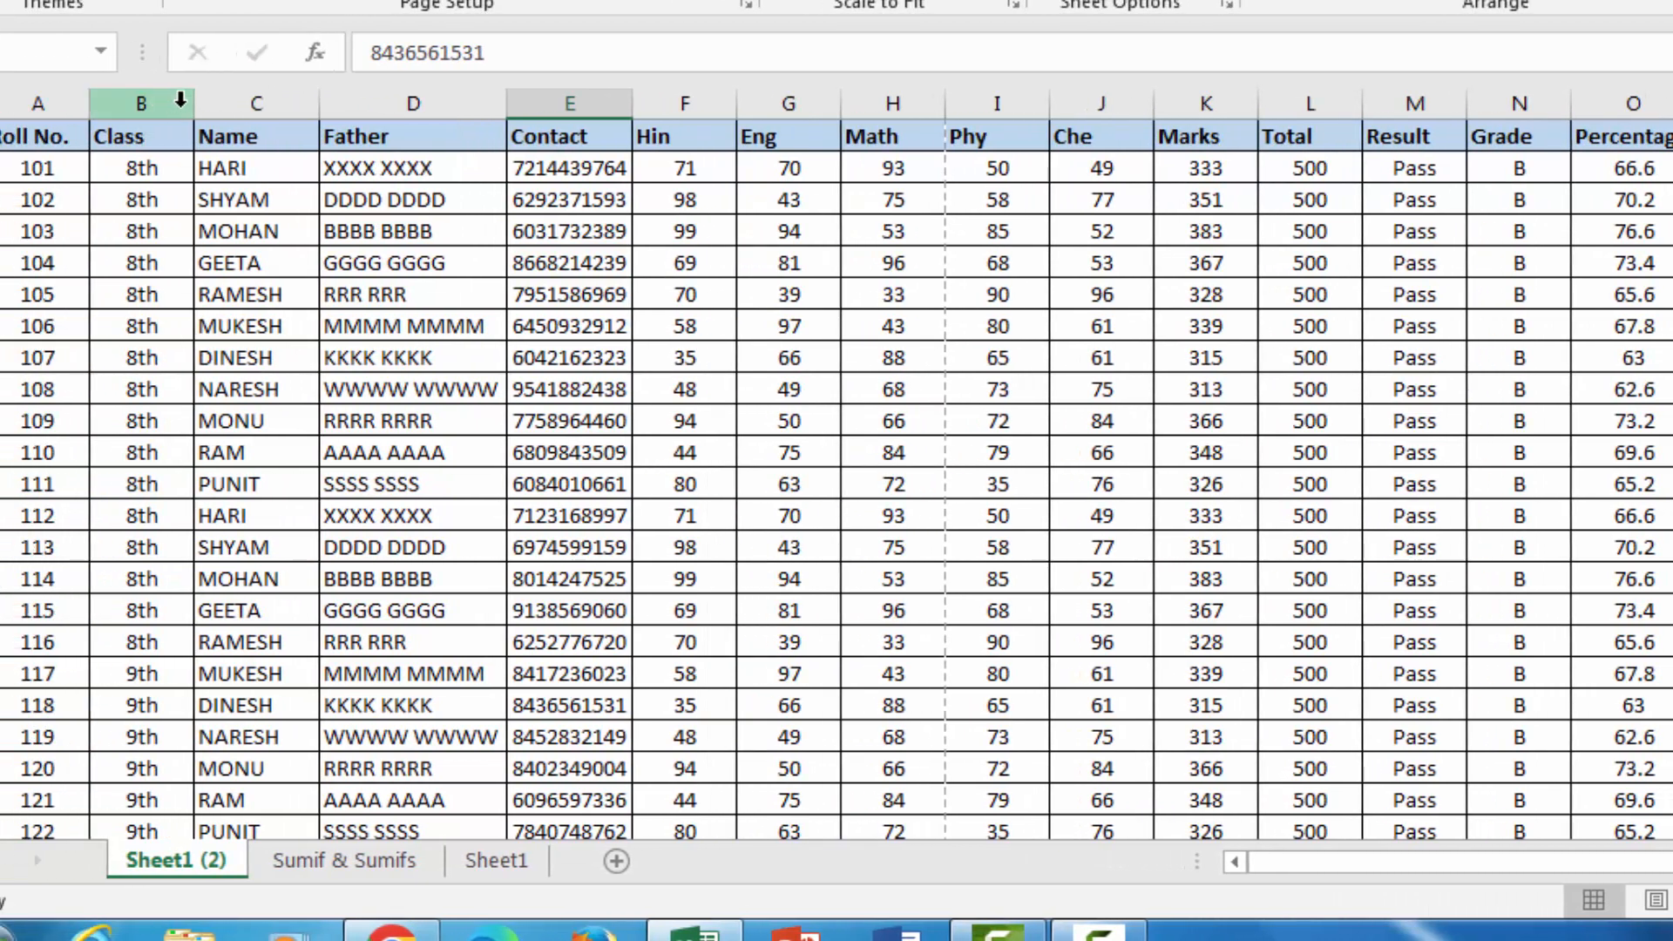
AutoFit the Class column to its contents and widen it again by hand to nearly its former width
double_click(193, 103)
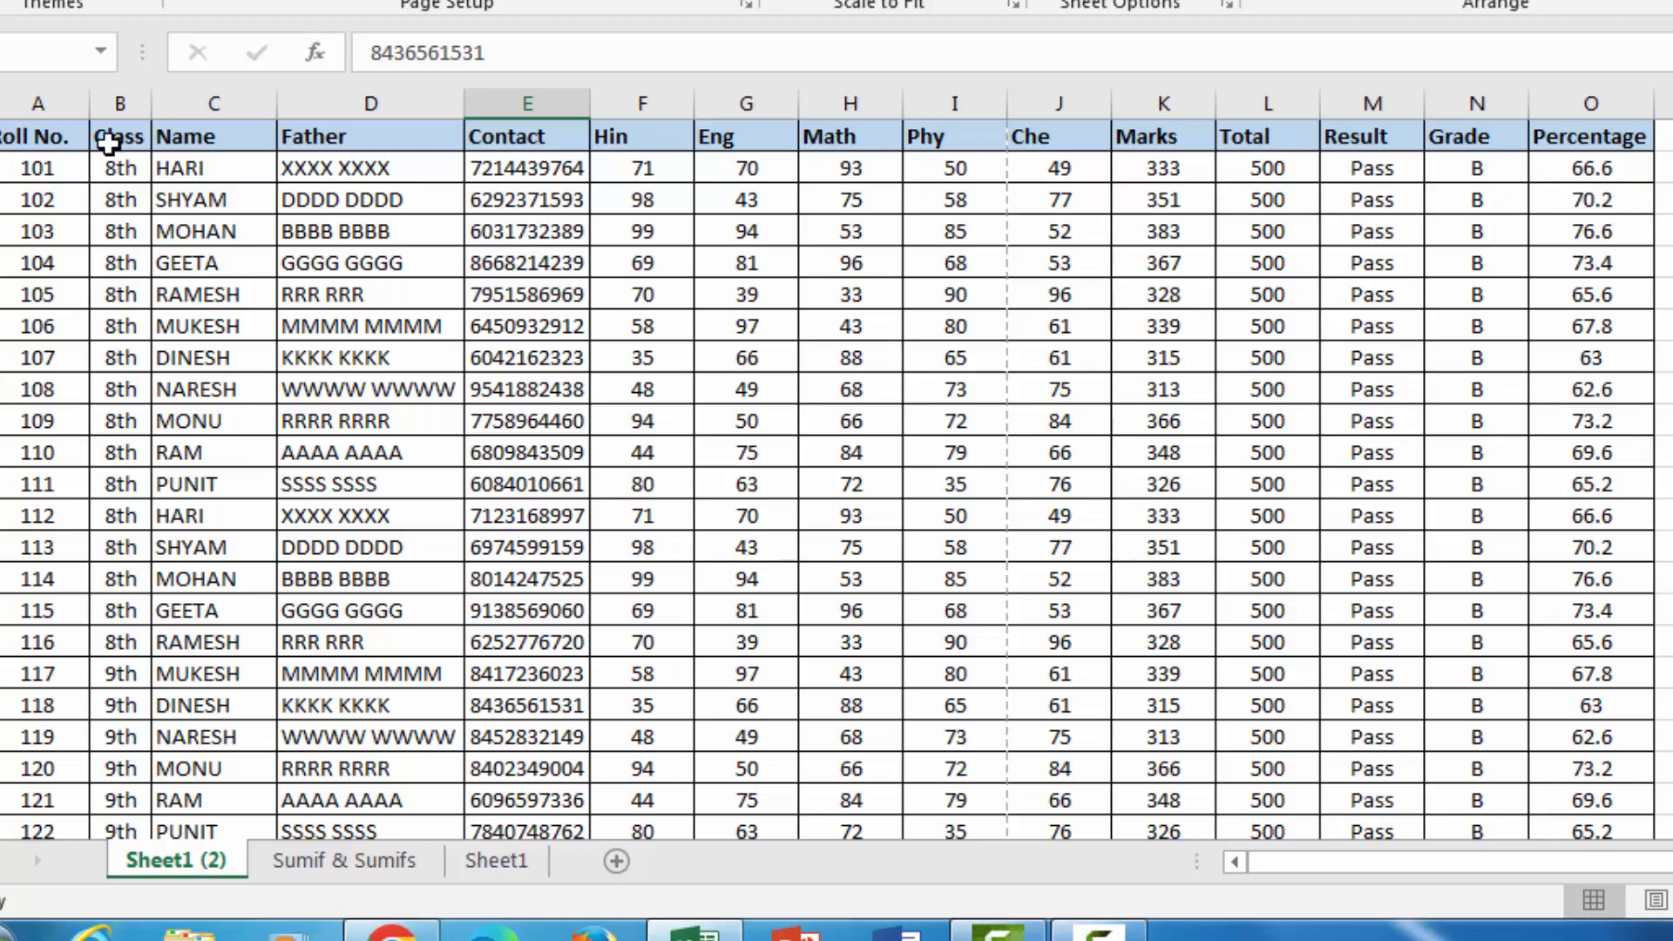
left_click_drag(151, 103, 186, 104)
left_click(174, 199)
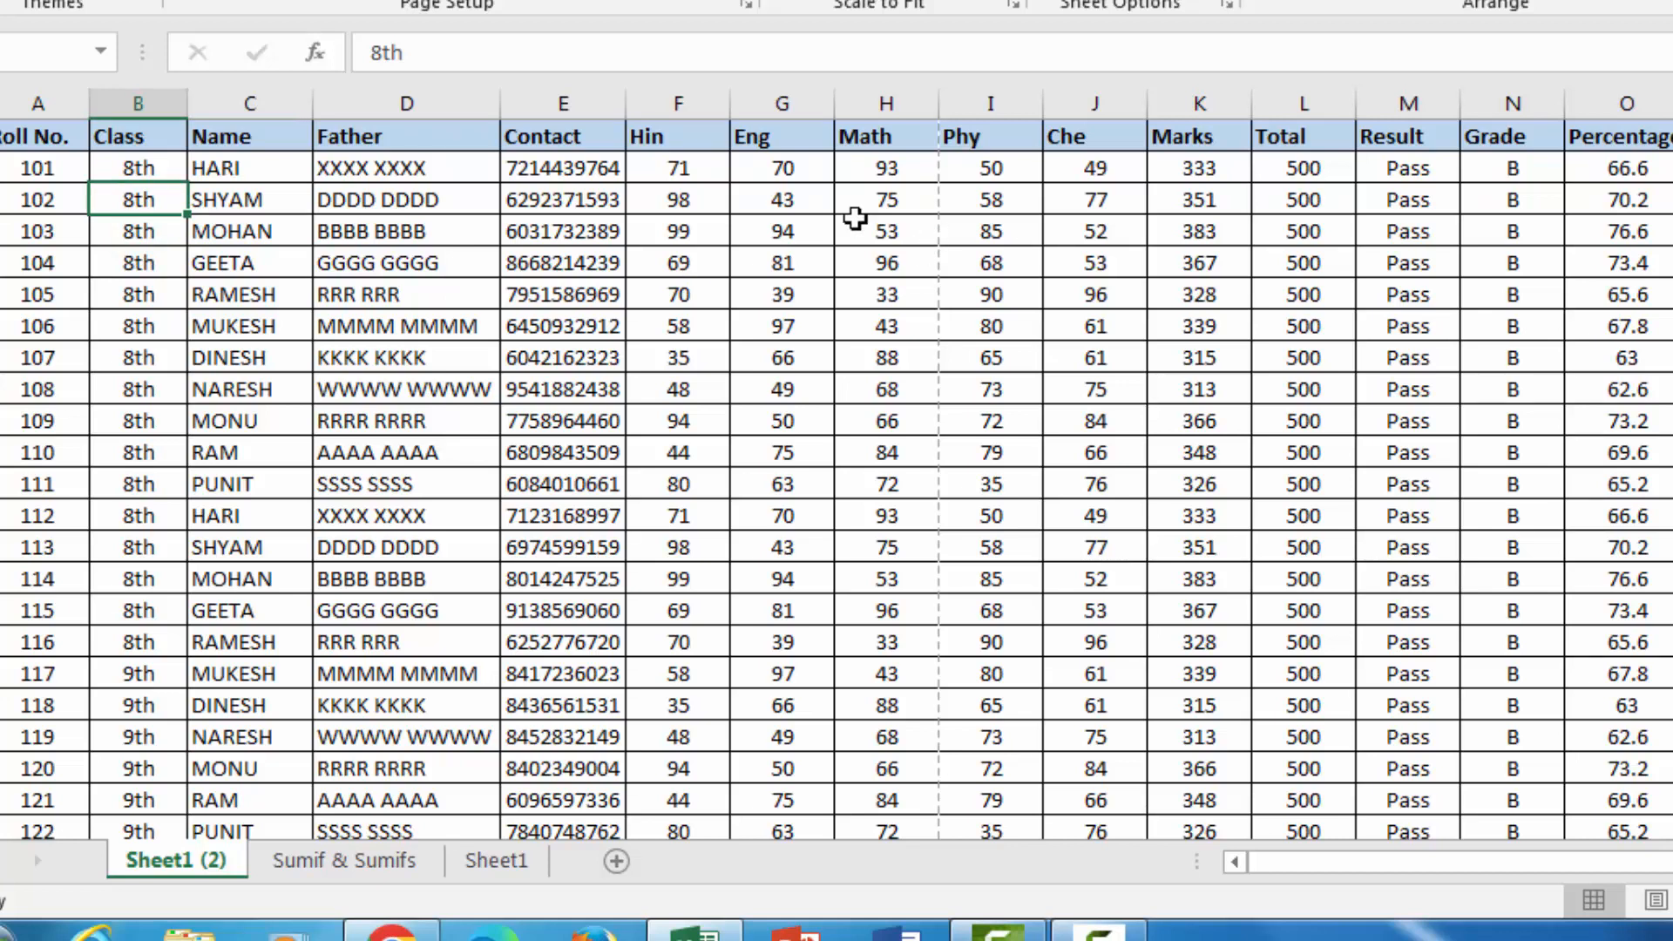
Select the first record across A2:O2 to check the table's width and view the page orientation choices
left_click_drag(51, 169, 1642, 167)
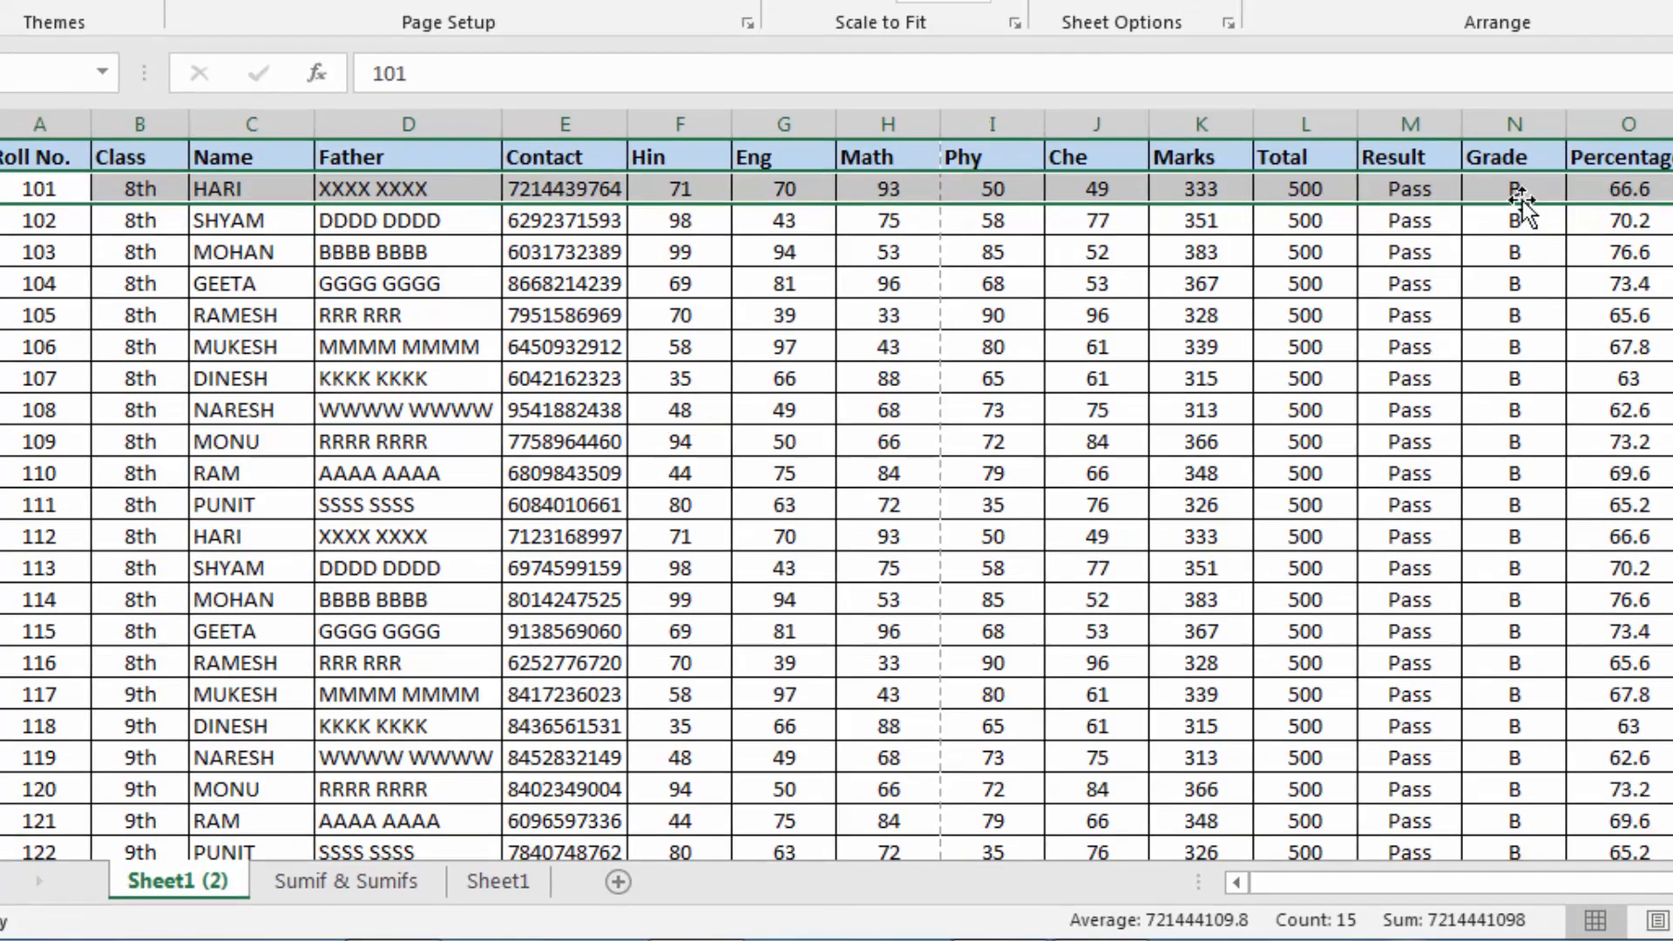
left_click(932, 226)
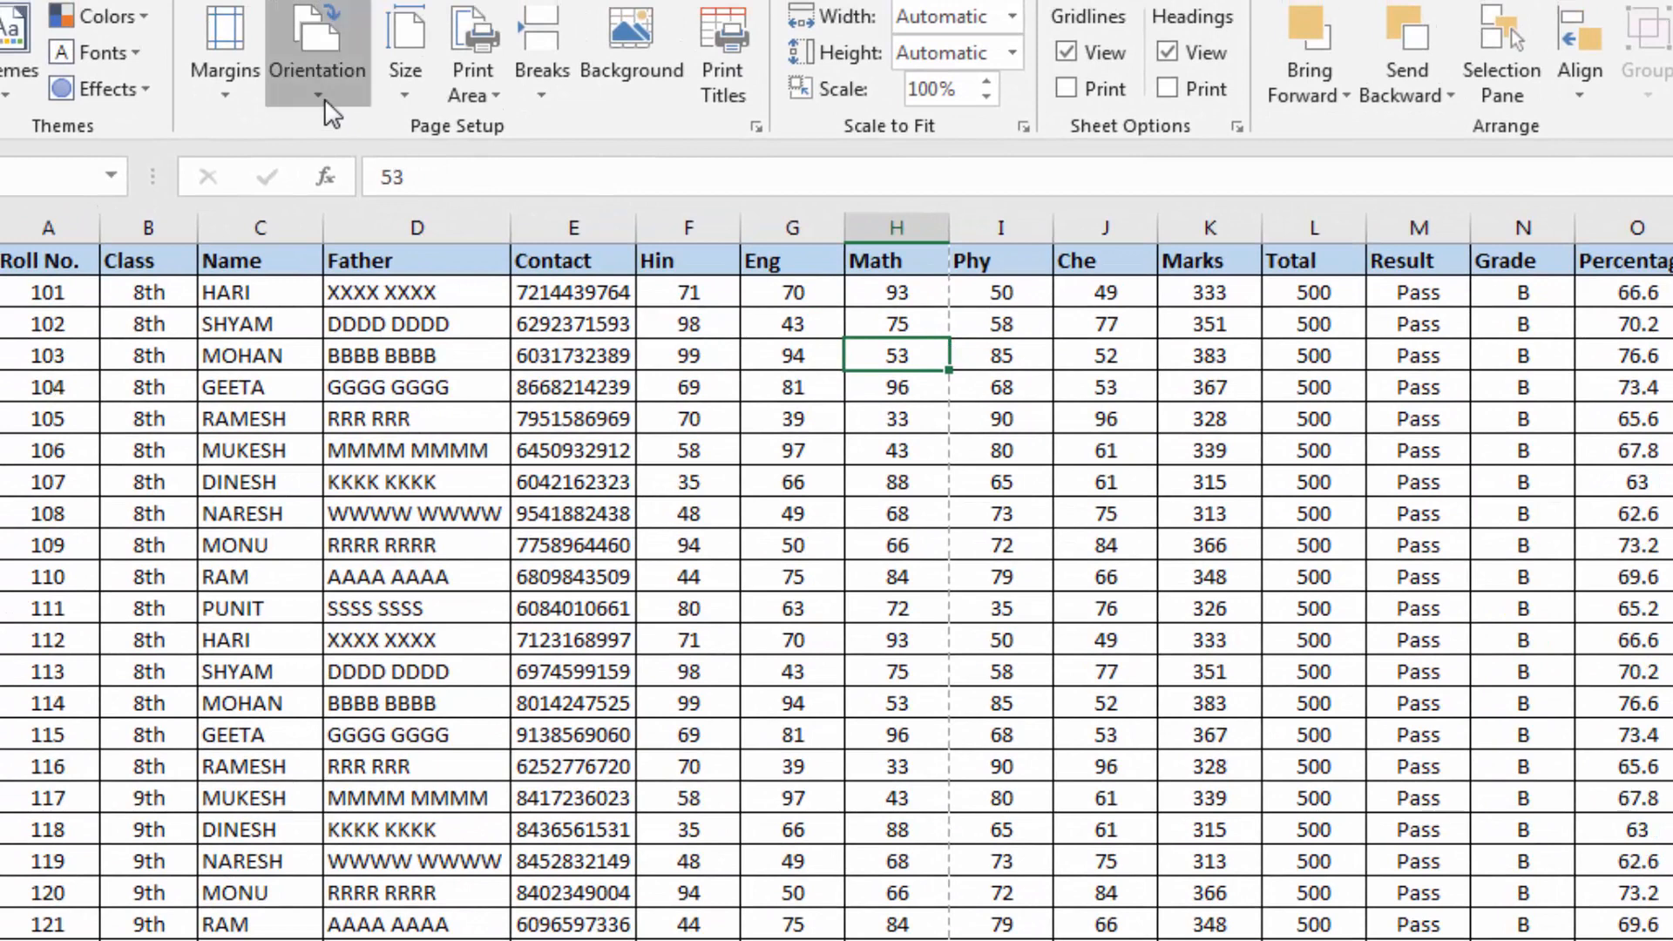
left_click(324, 98)
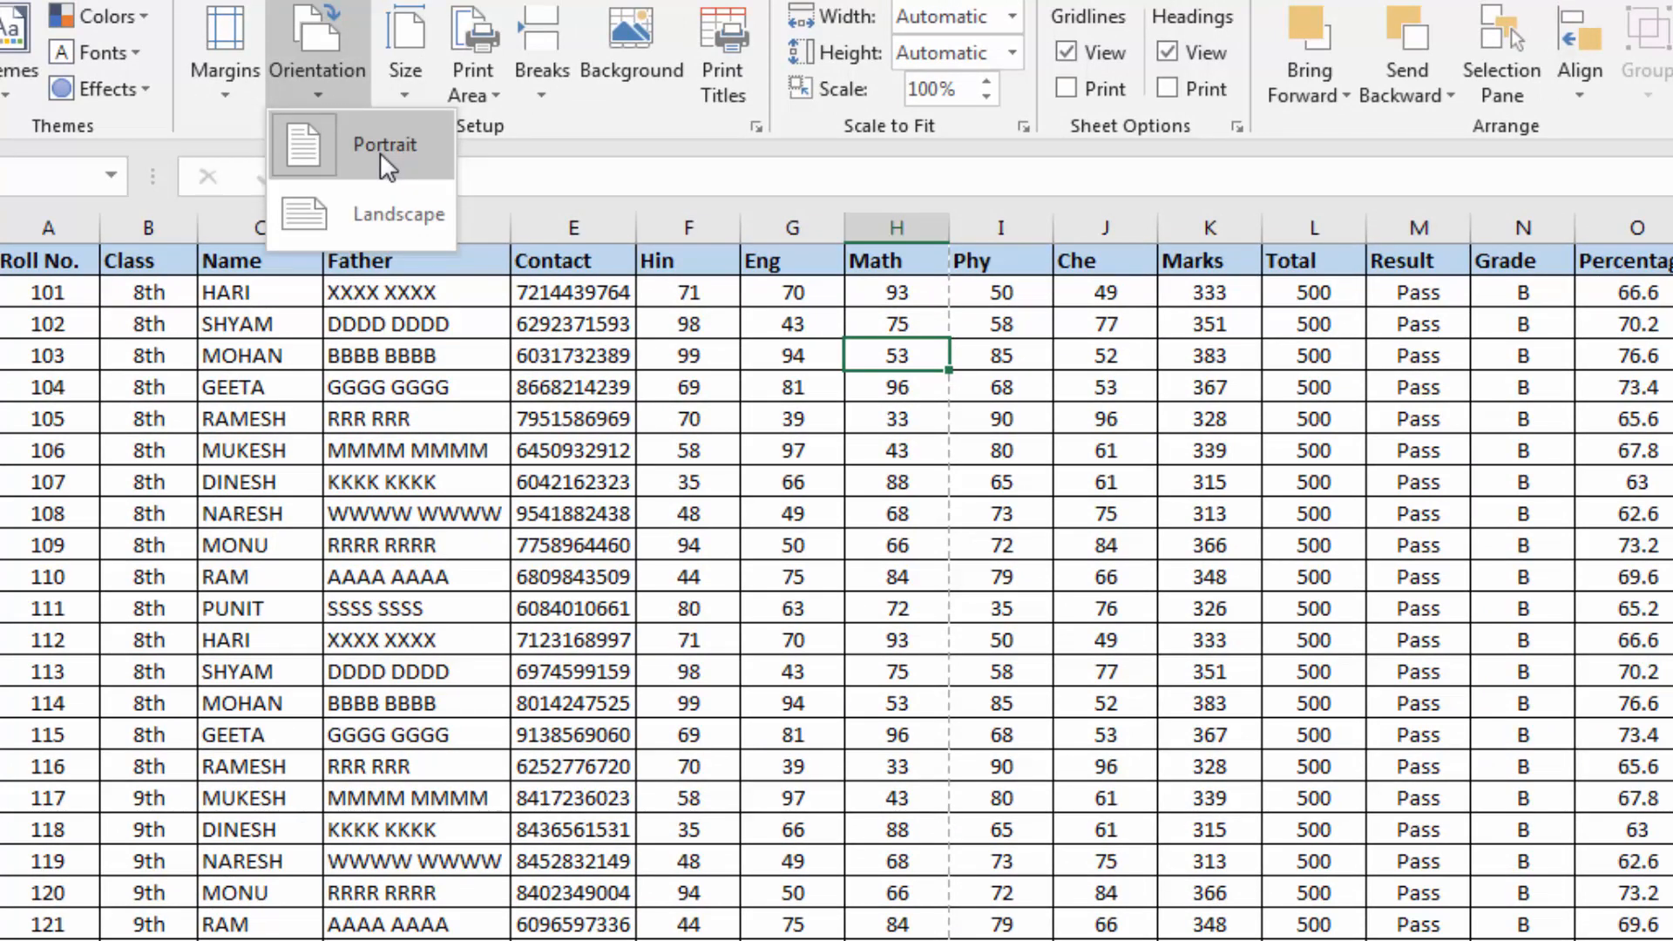
left_click(421, 363)
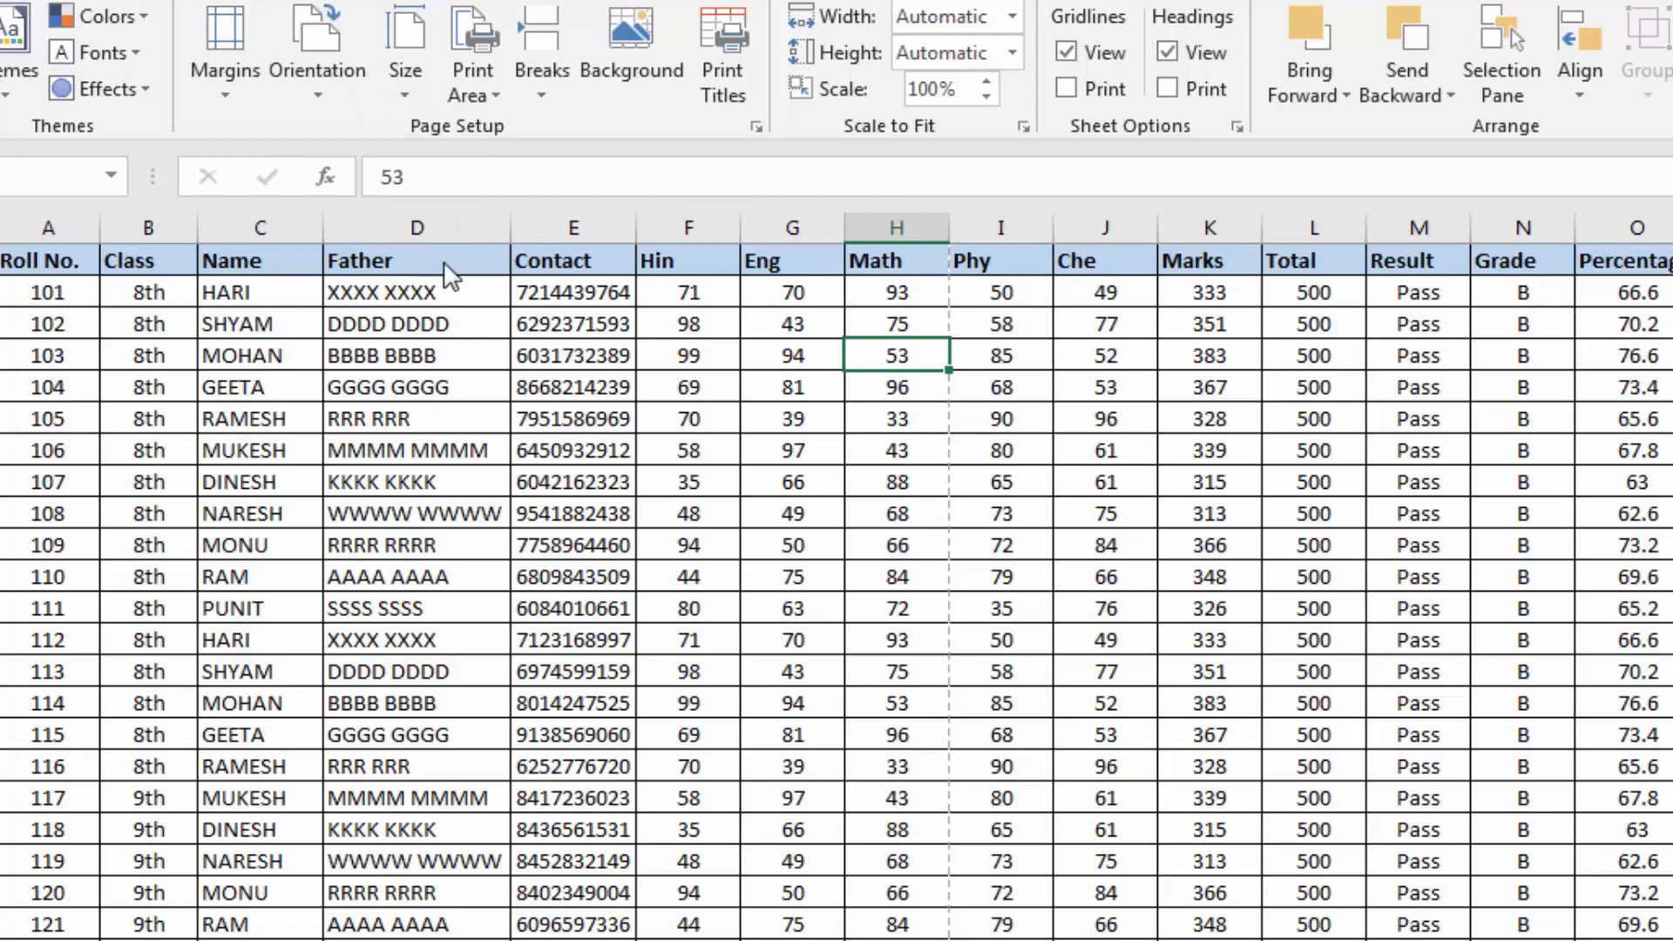
Set the print orientation to Landscape and check the Result, Grade and Percentage columns beyond the page break in the worksheet
key("ctrl+p")
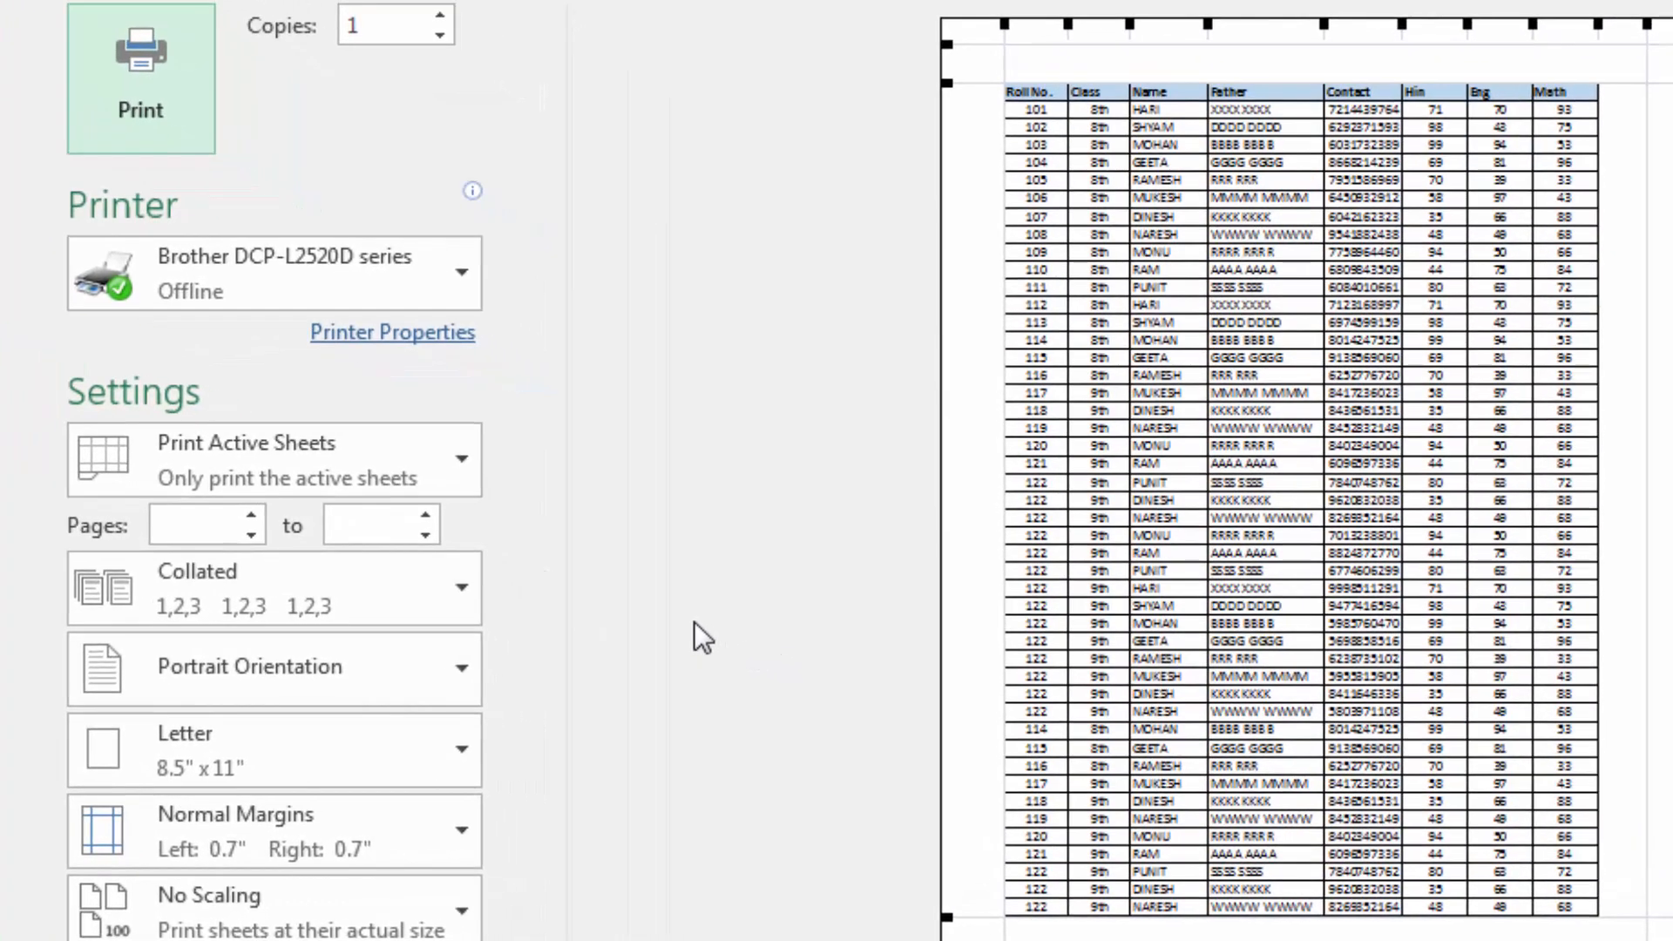
left_click(461, 669)
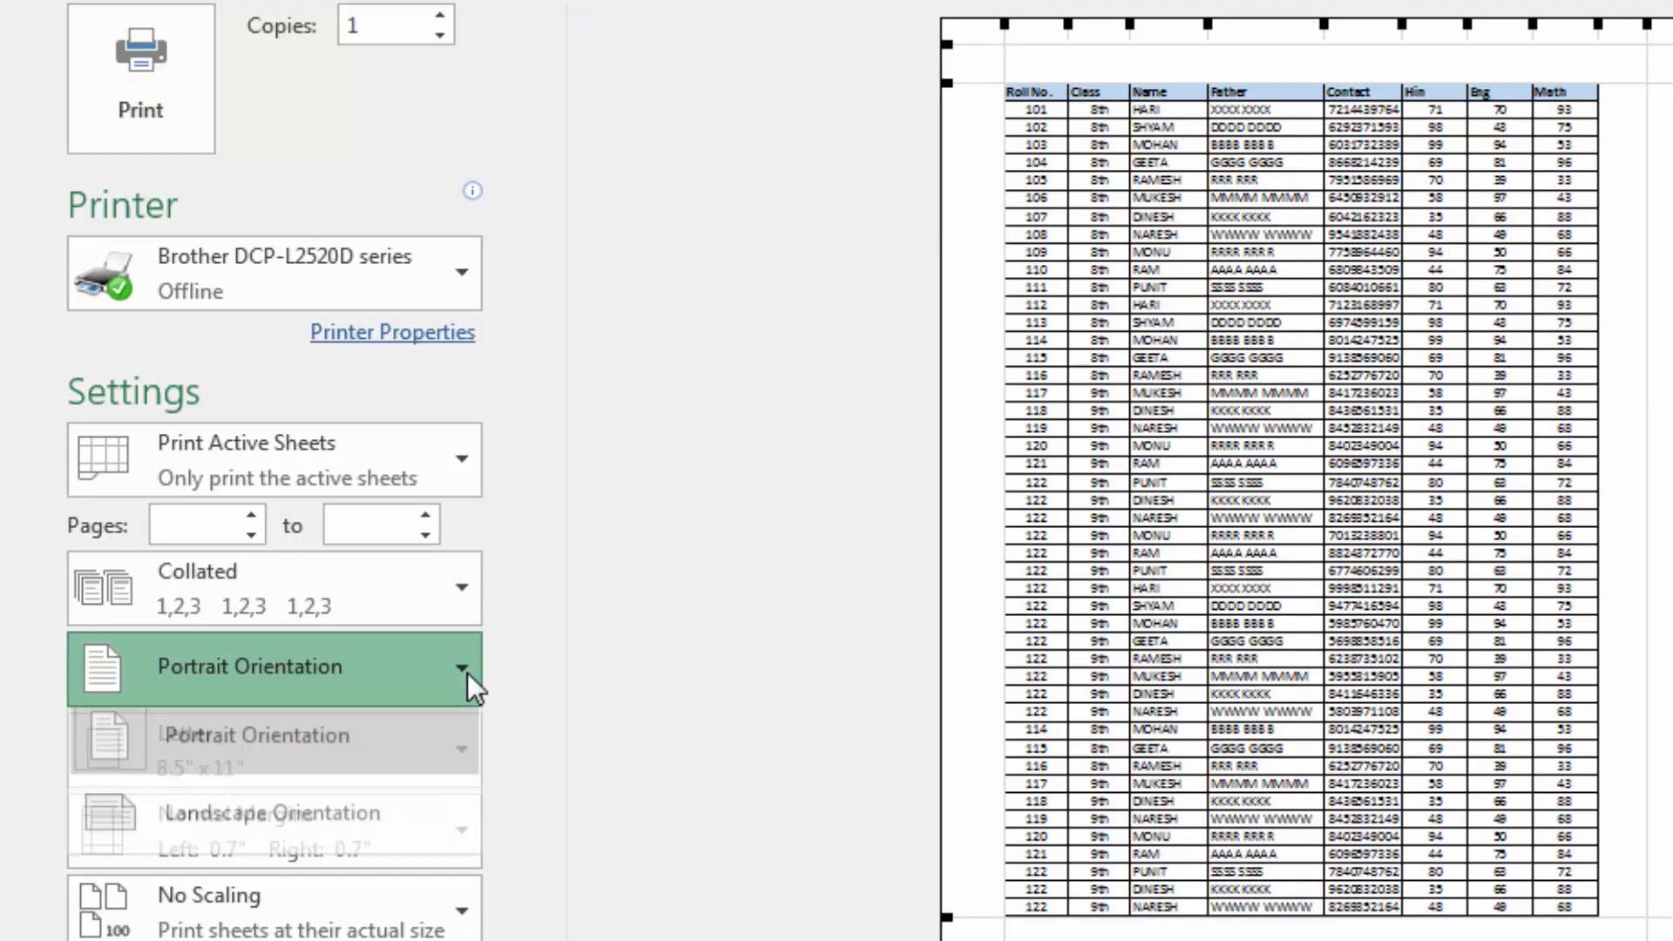
left_click(263, 837)
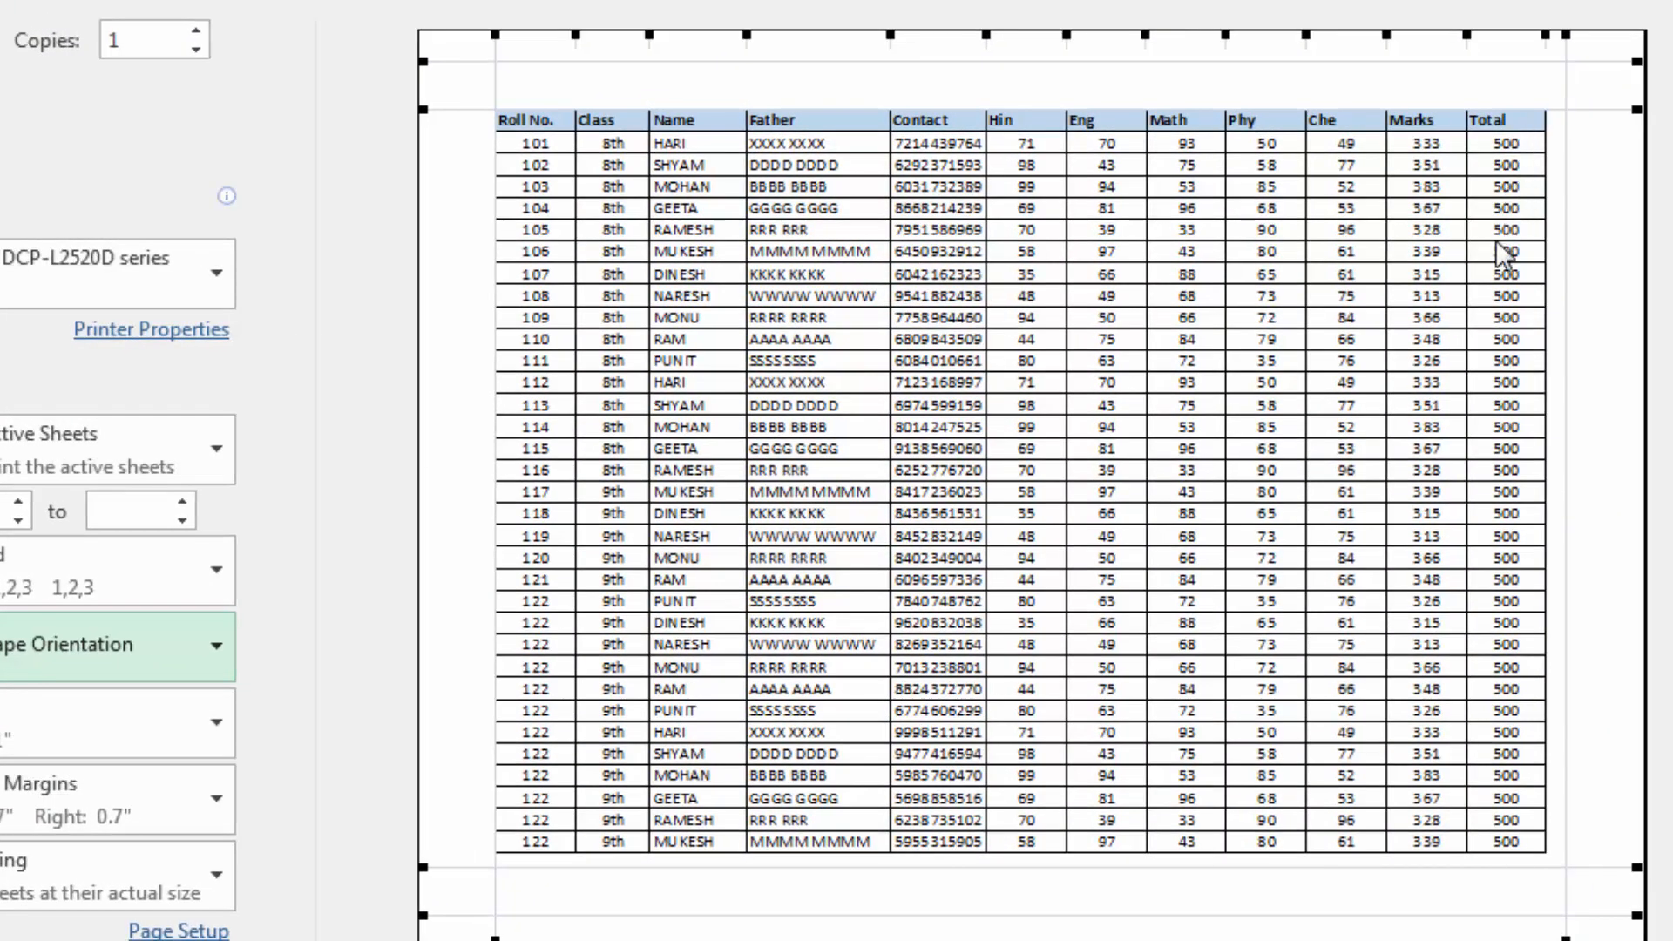
key("Escape")
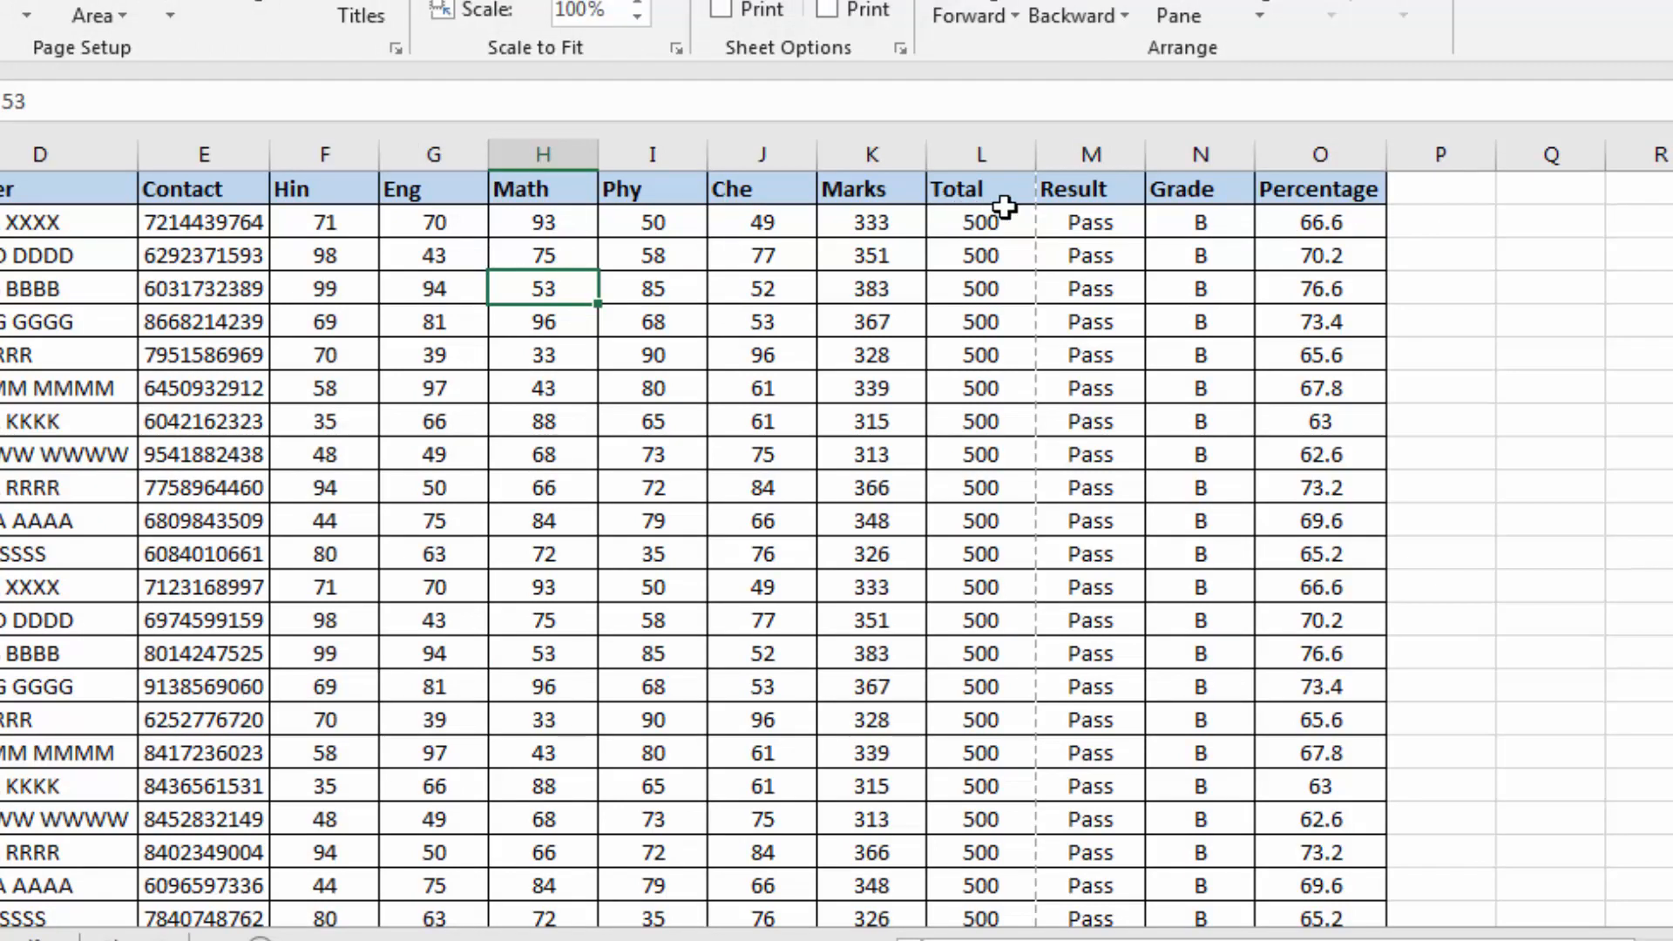
left_click_drag(1375, 214, 1104, 218)
left_click(1113, 272)
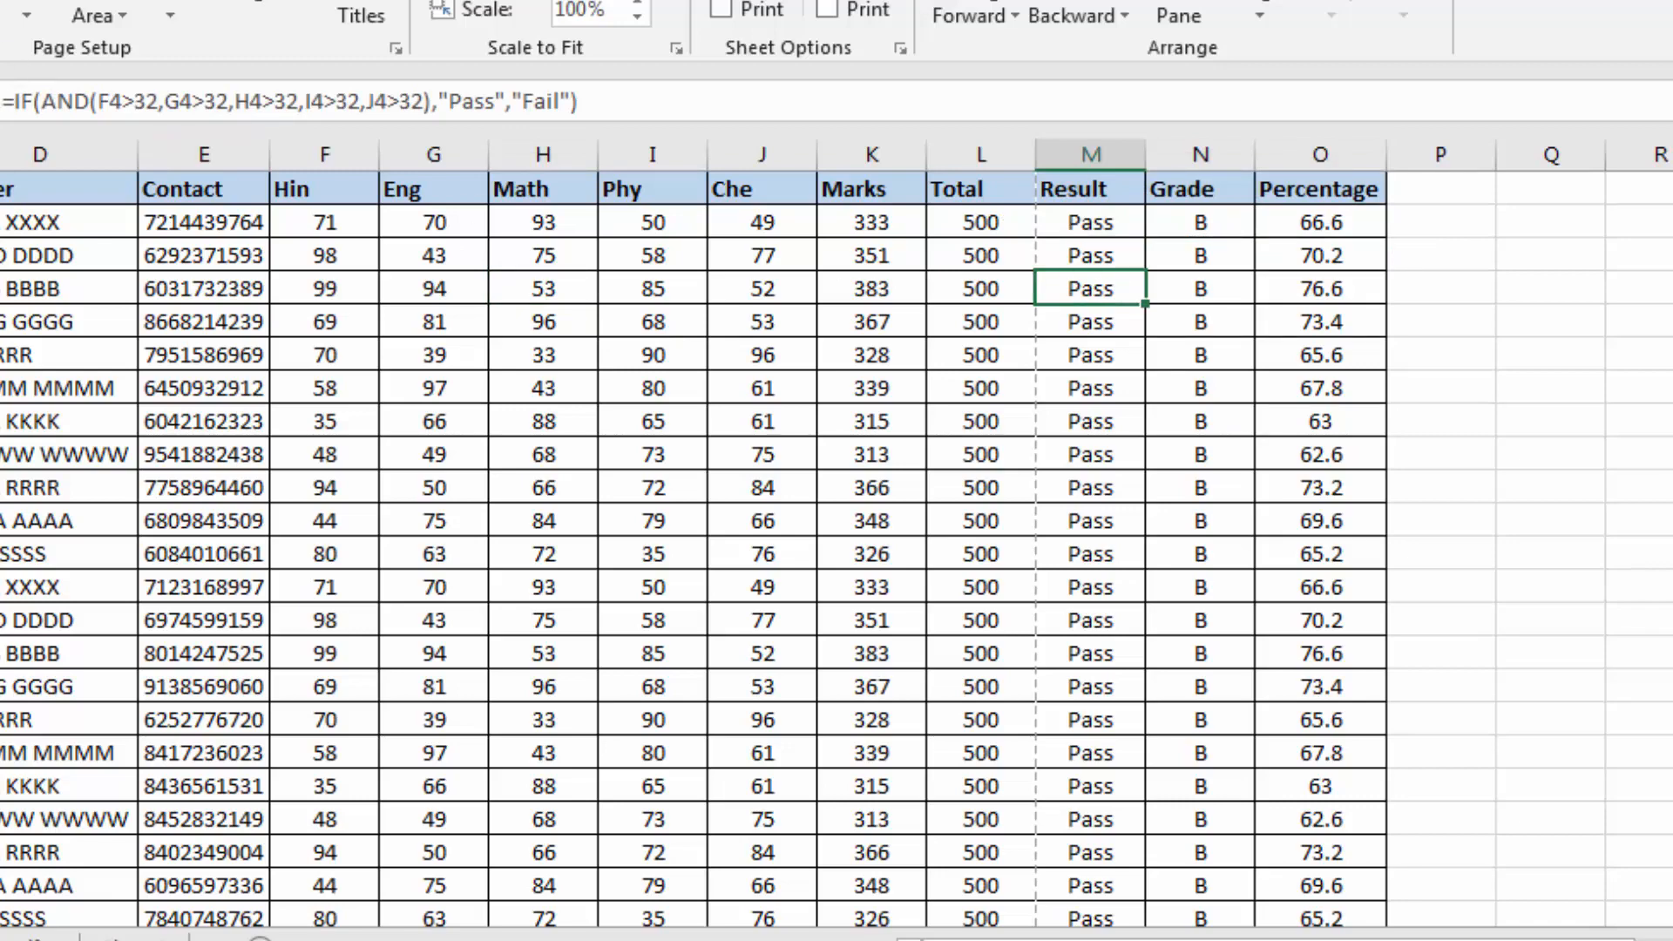
Scale the printout to 85% of normal size in Page Setup, moving the dialog aside to see the preview
key("ctrl+p")
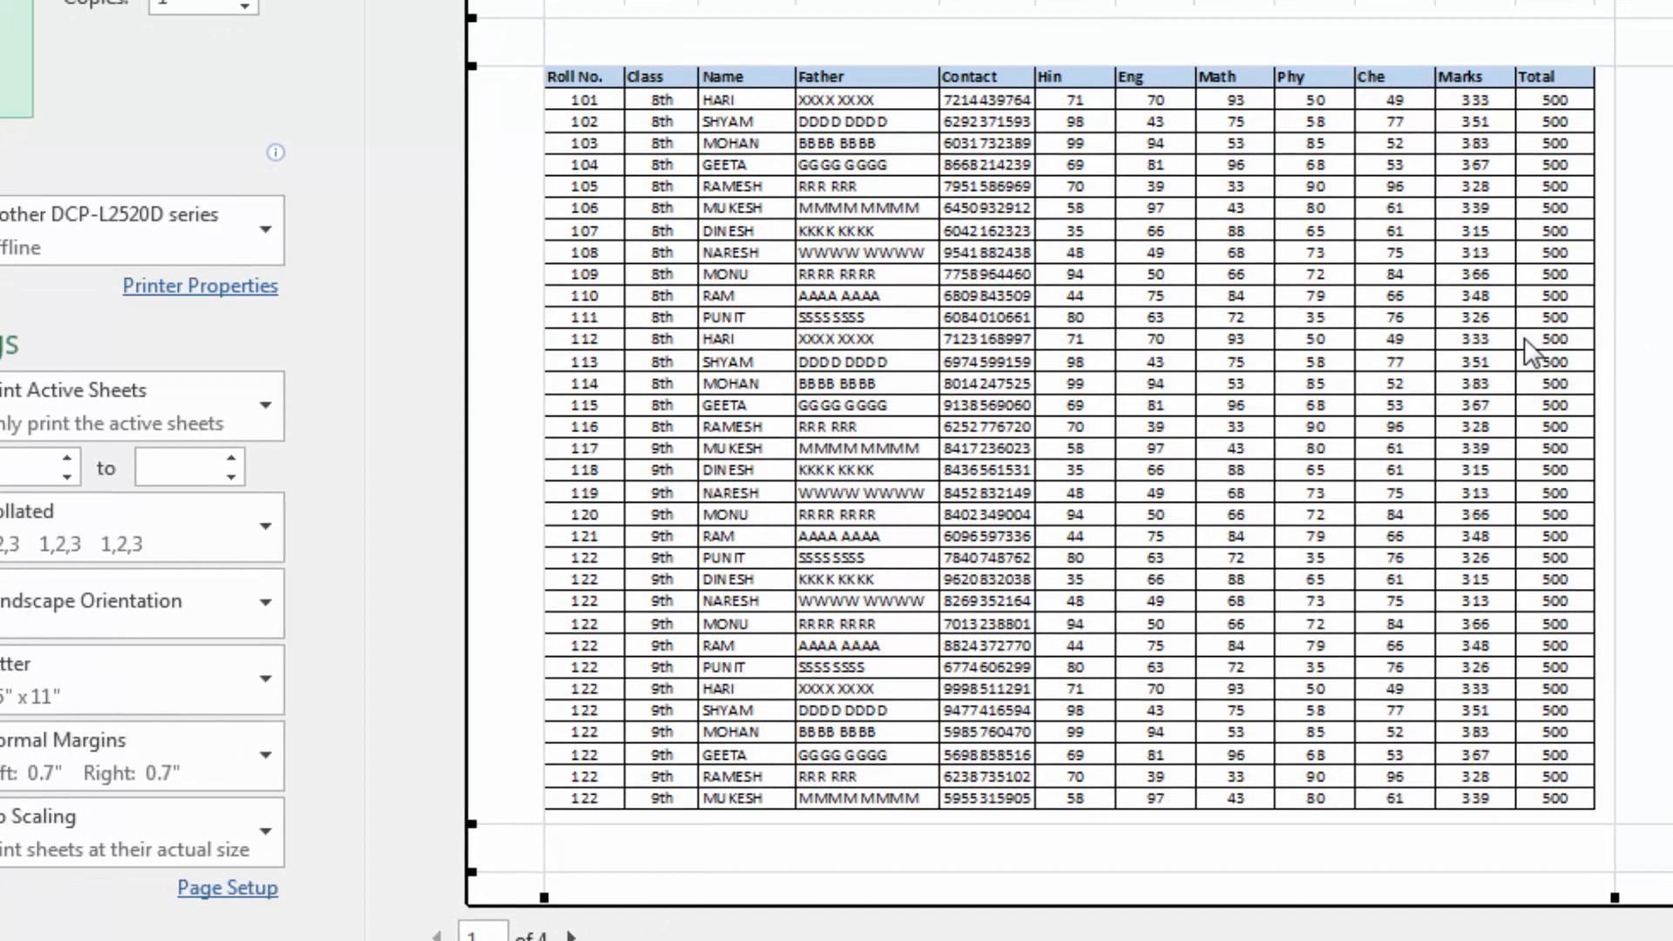
left_click(253, 889)
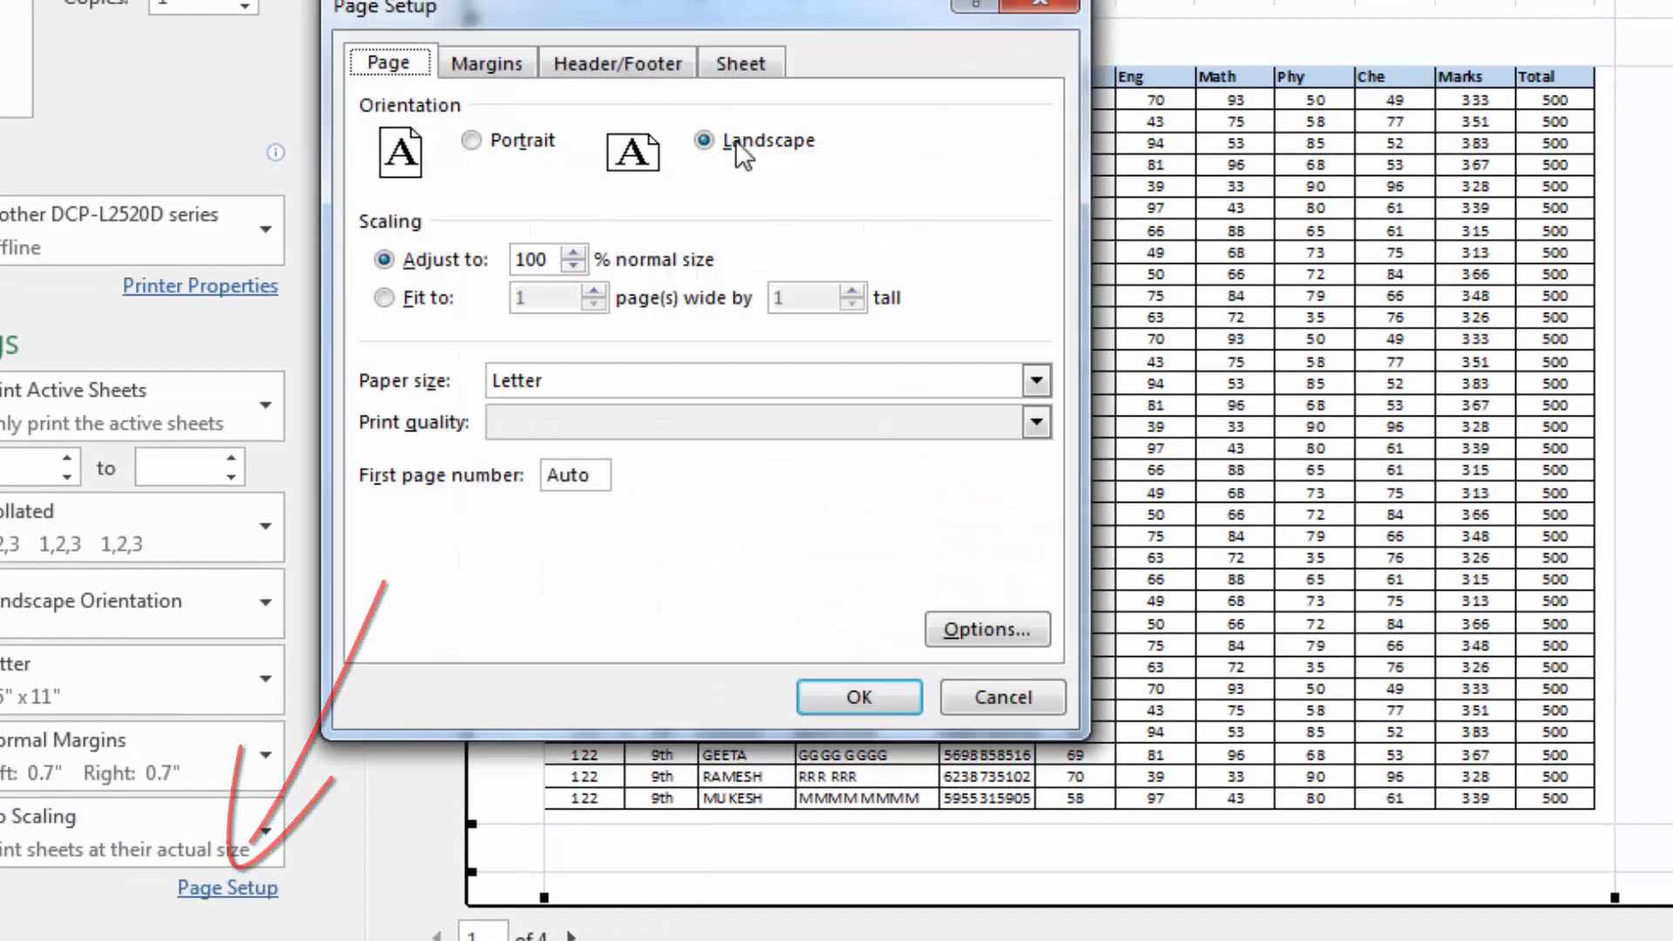
left_click_drag(766, 10, 300, 0)
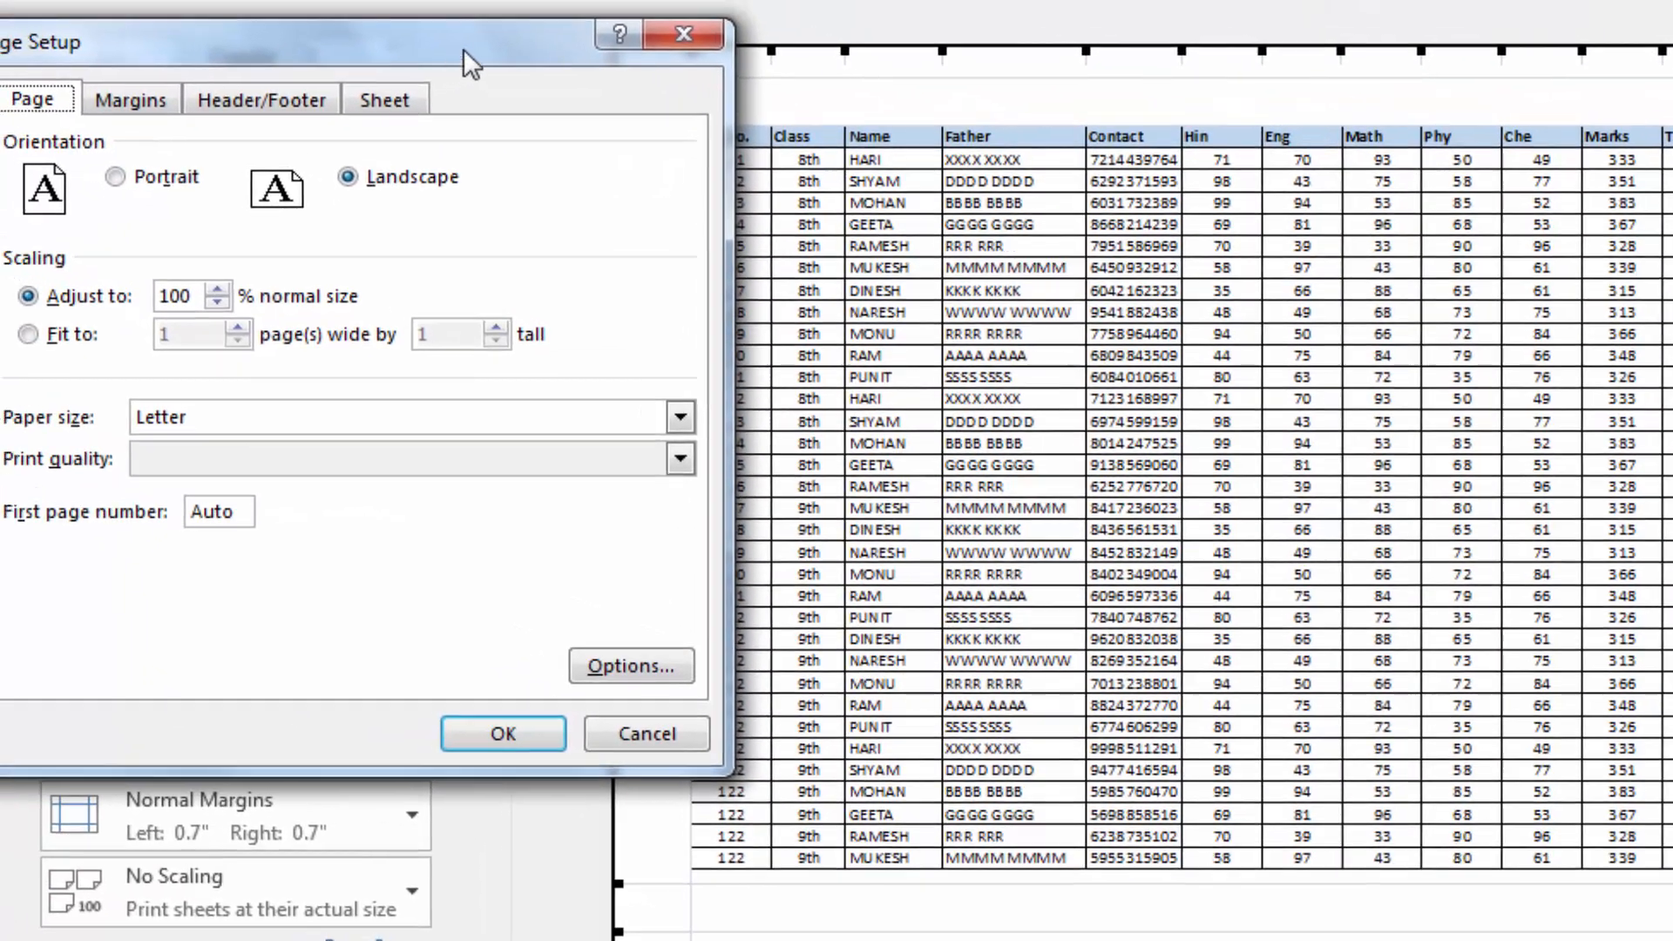
left_click_drag(464, 49, 533, 40)
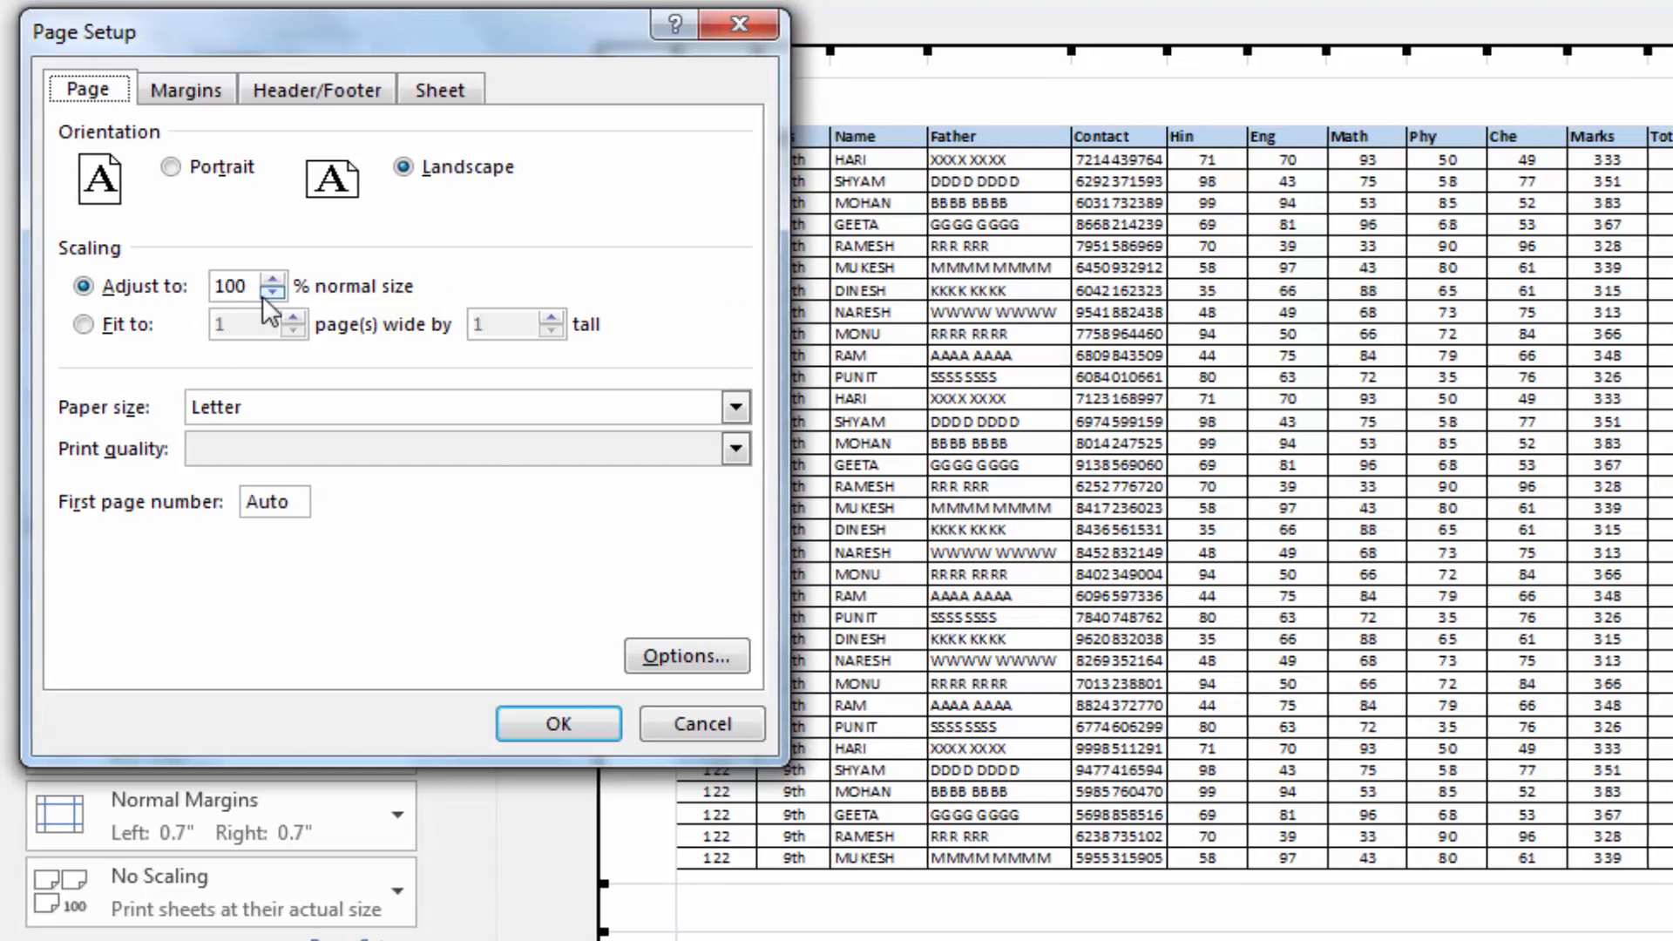
left_click(239, 294)
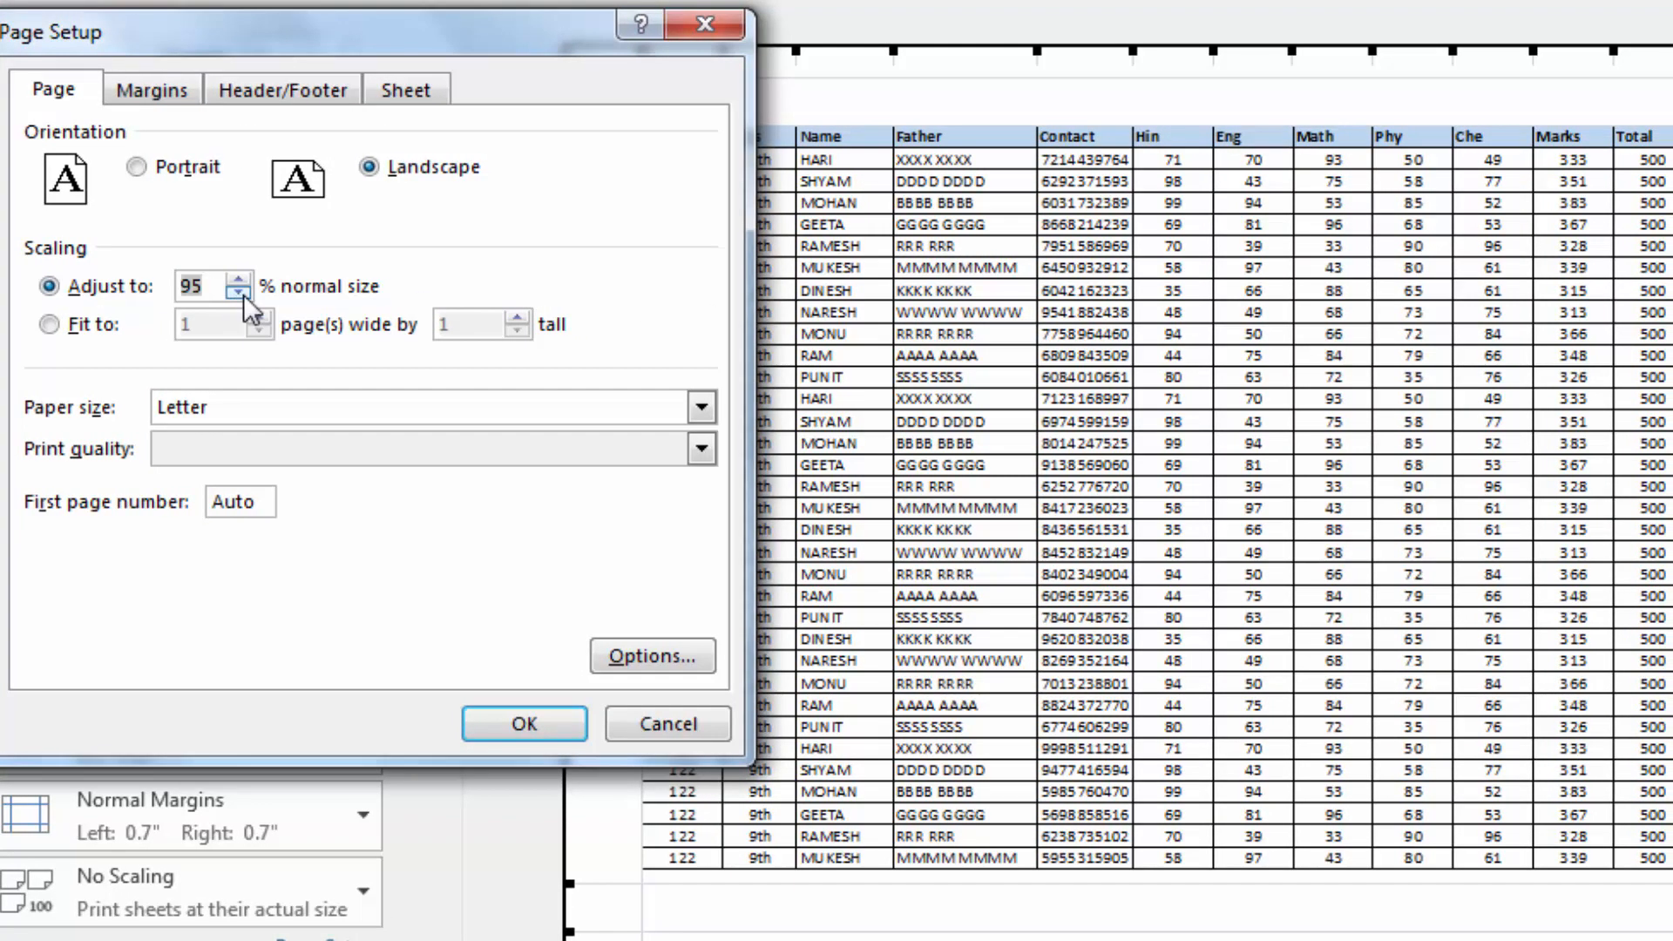
left_click(243, 294)
left_click(555, 723)
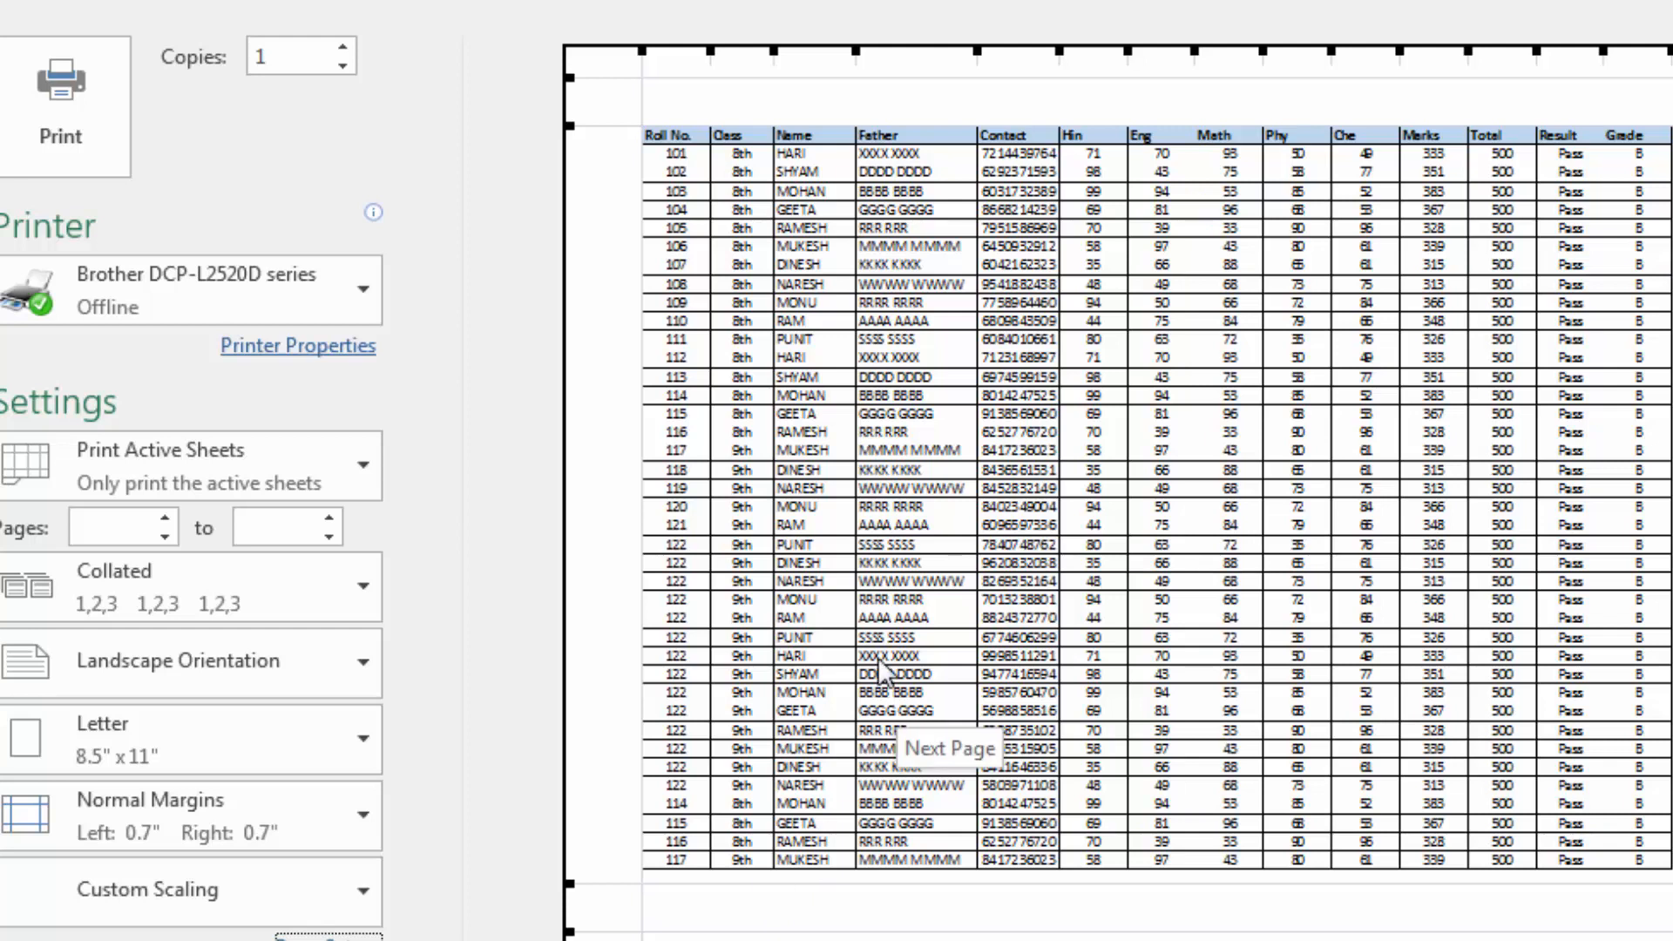
Reduce the print scaling to 80% of normal size and check the columns in print preview
left_click(329, 937)
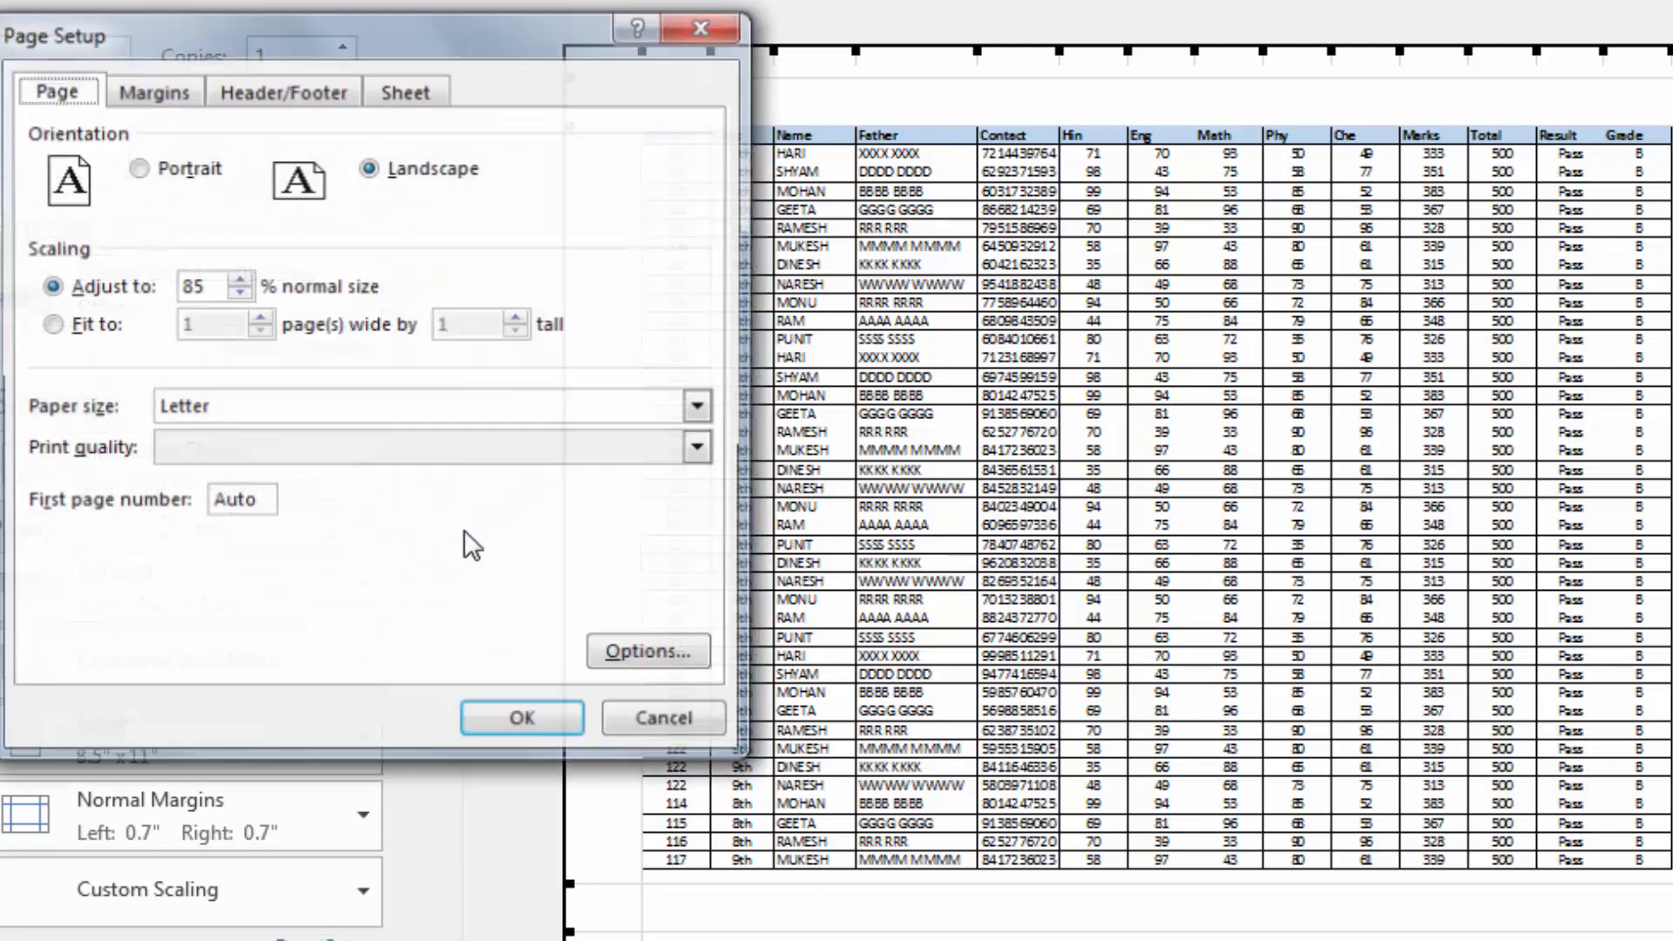
left_click(238, 294)
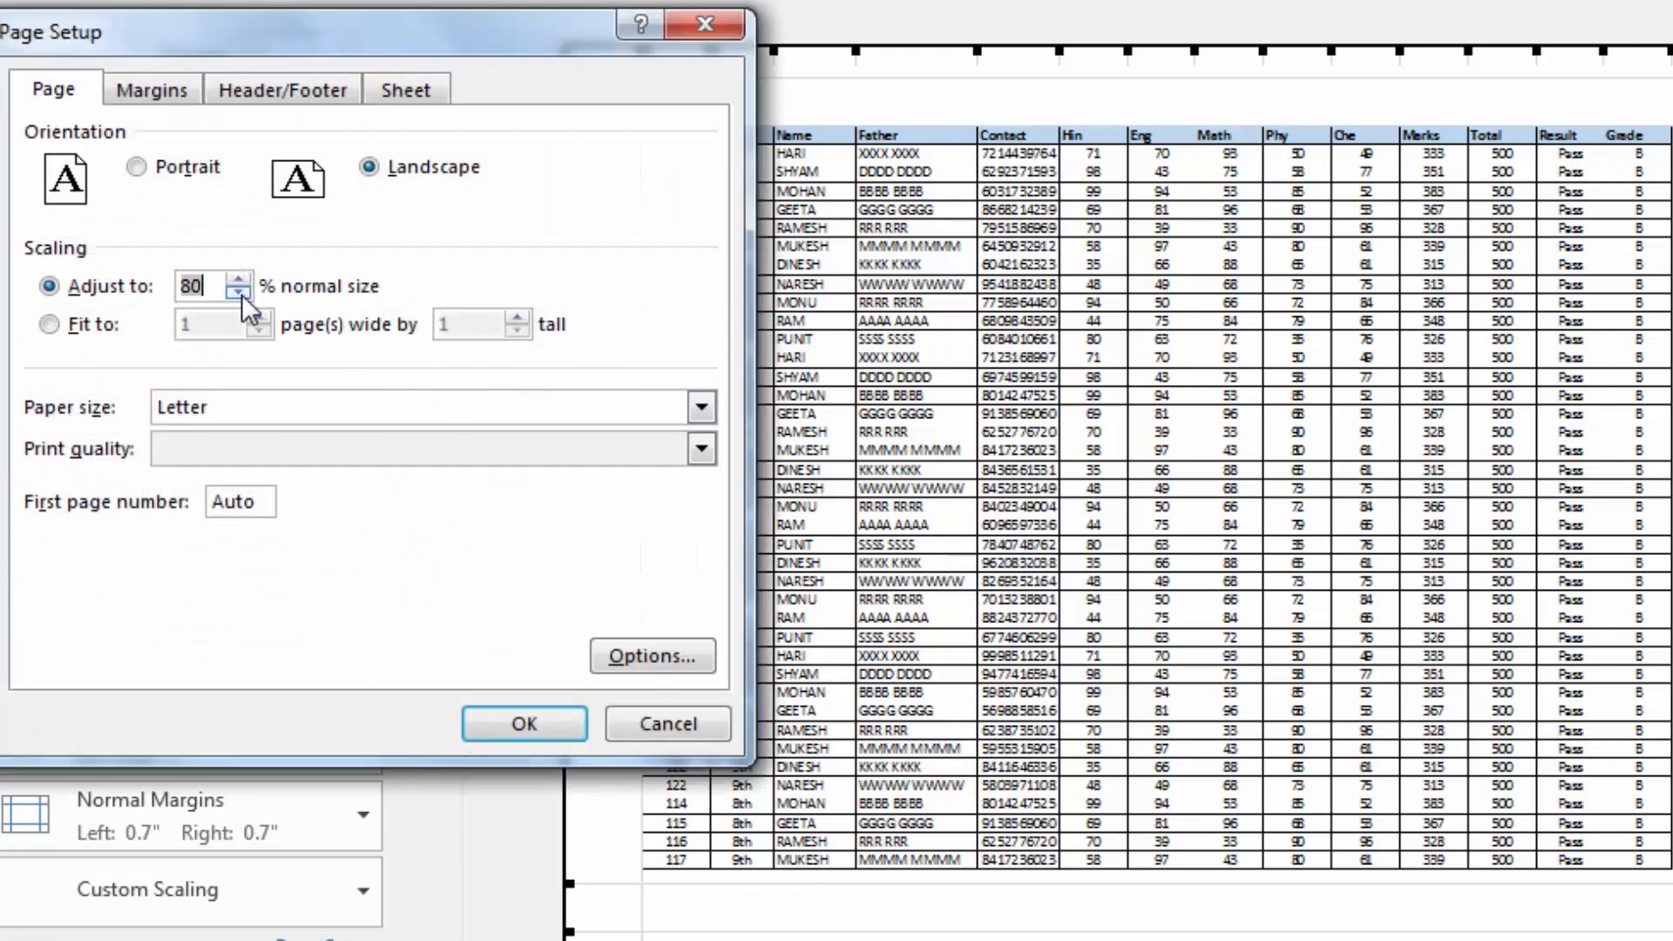
left_click(541, 719)
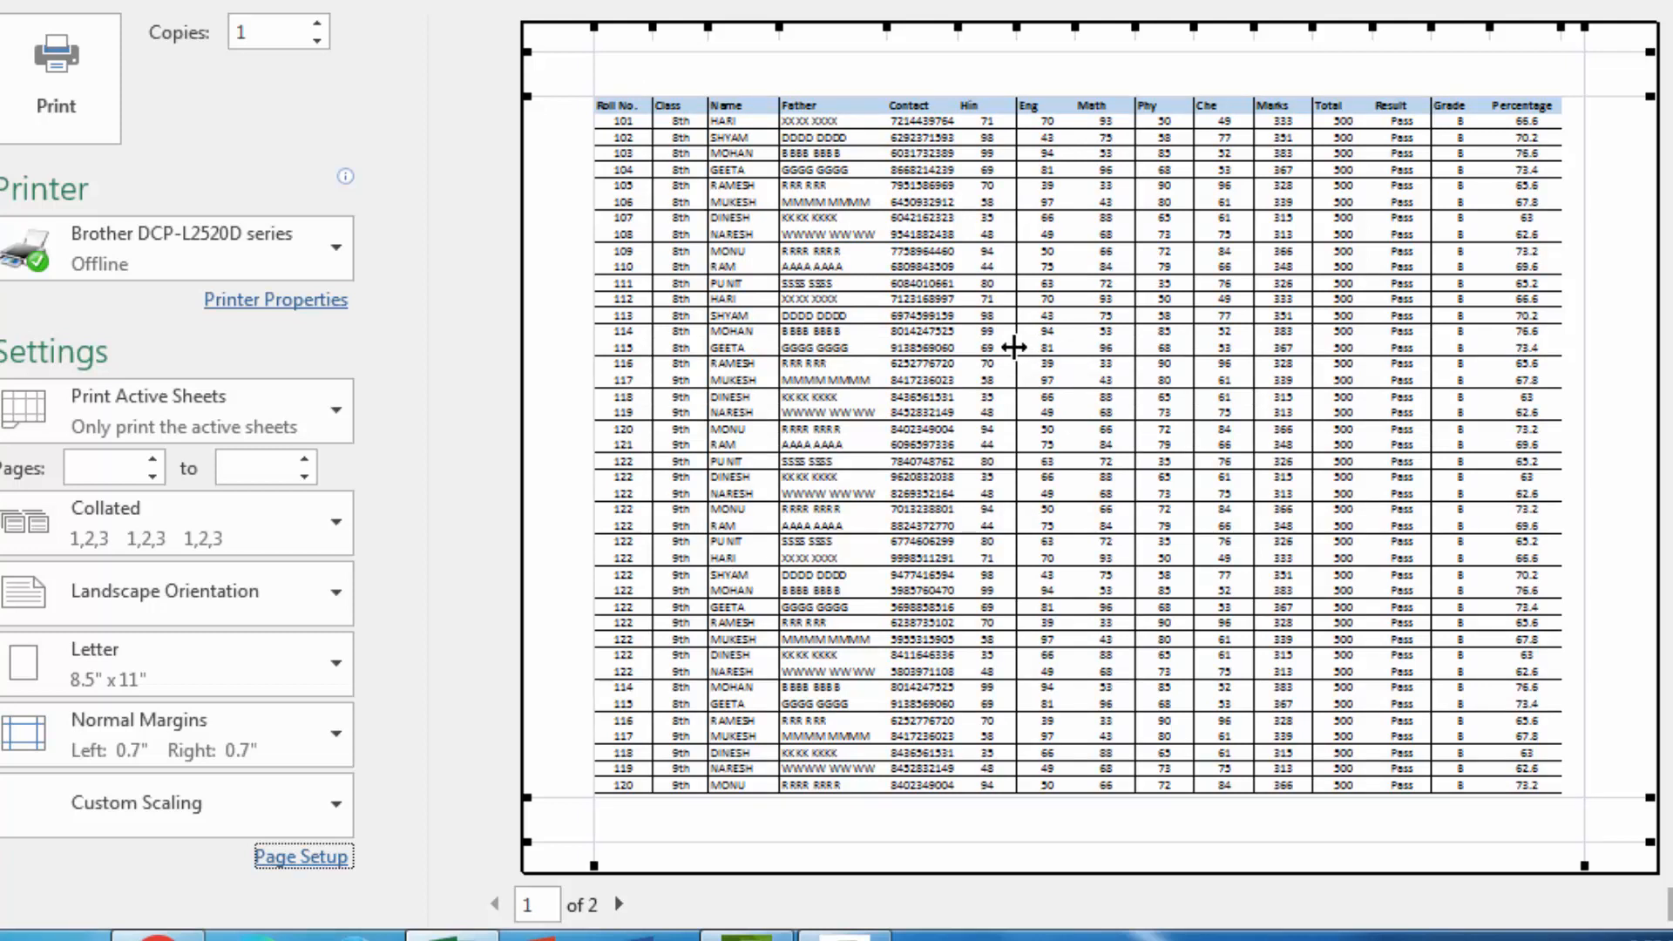
left_click(1021, 348)
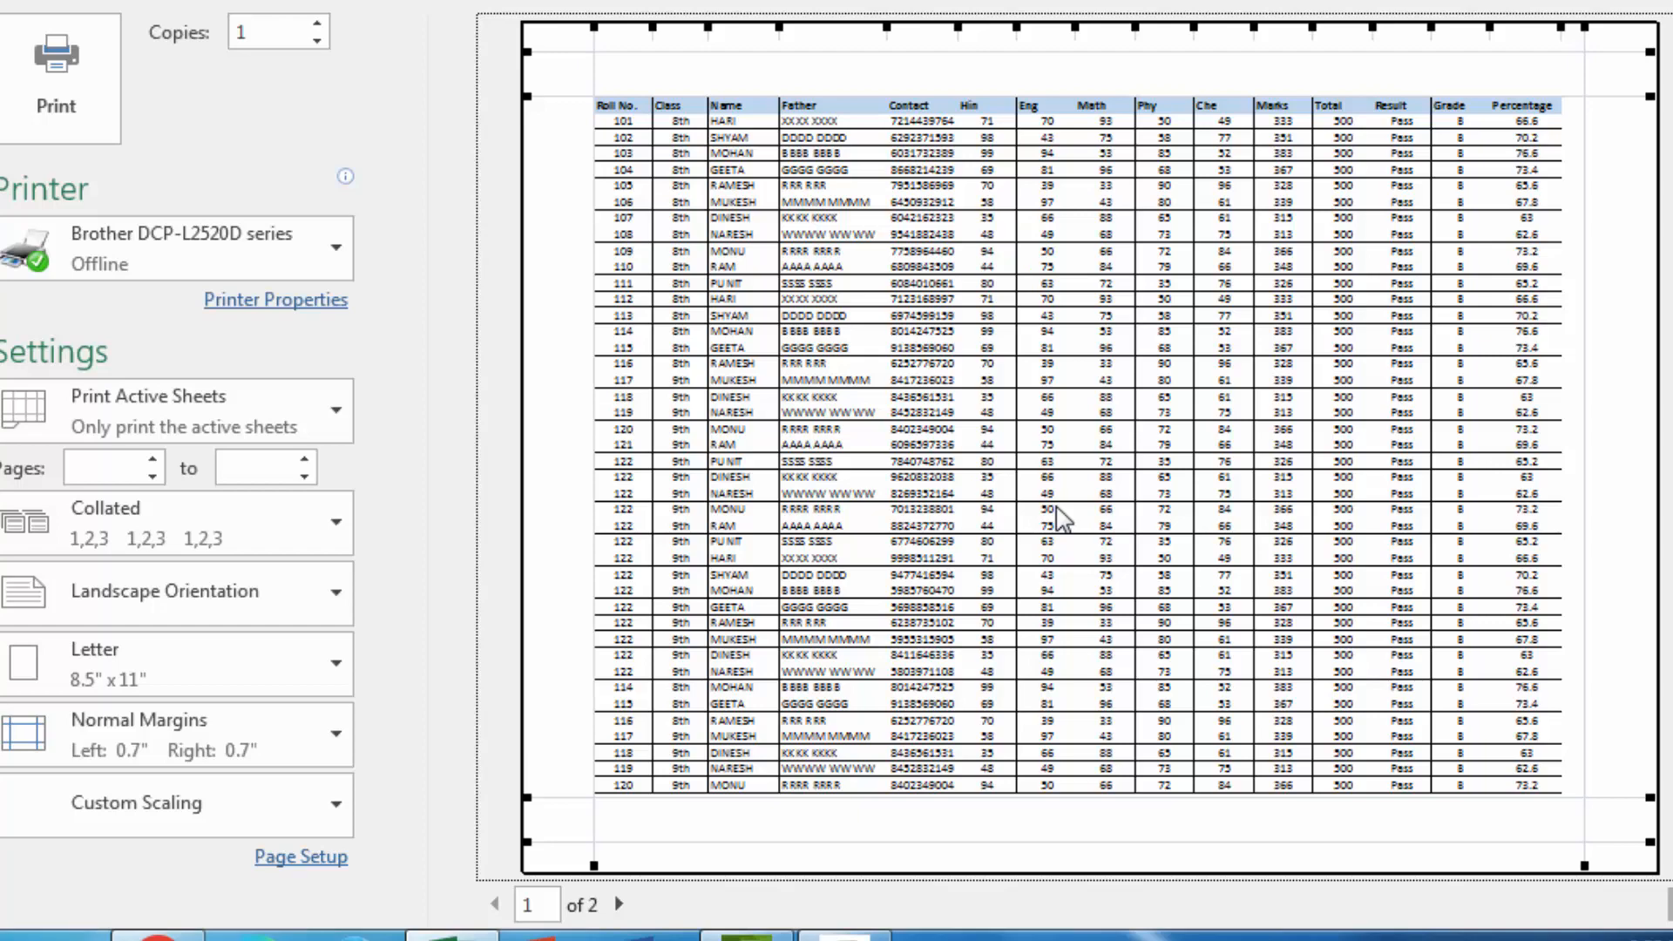
Fit the printout to 1 page wide by 1 tall and set the orientation to Portrait
left_click(297, 858)
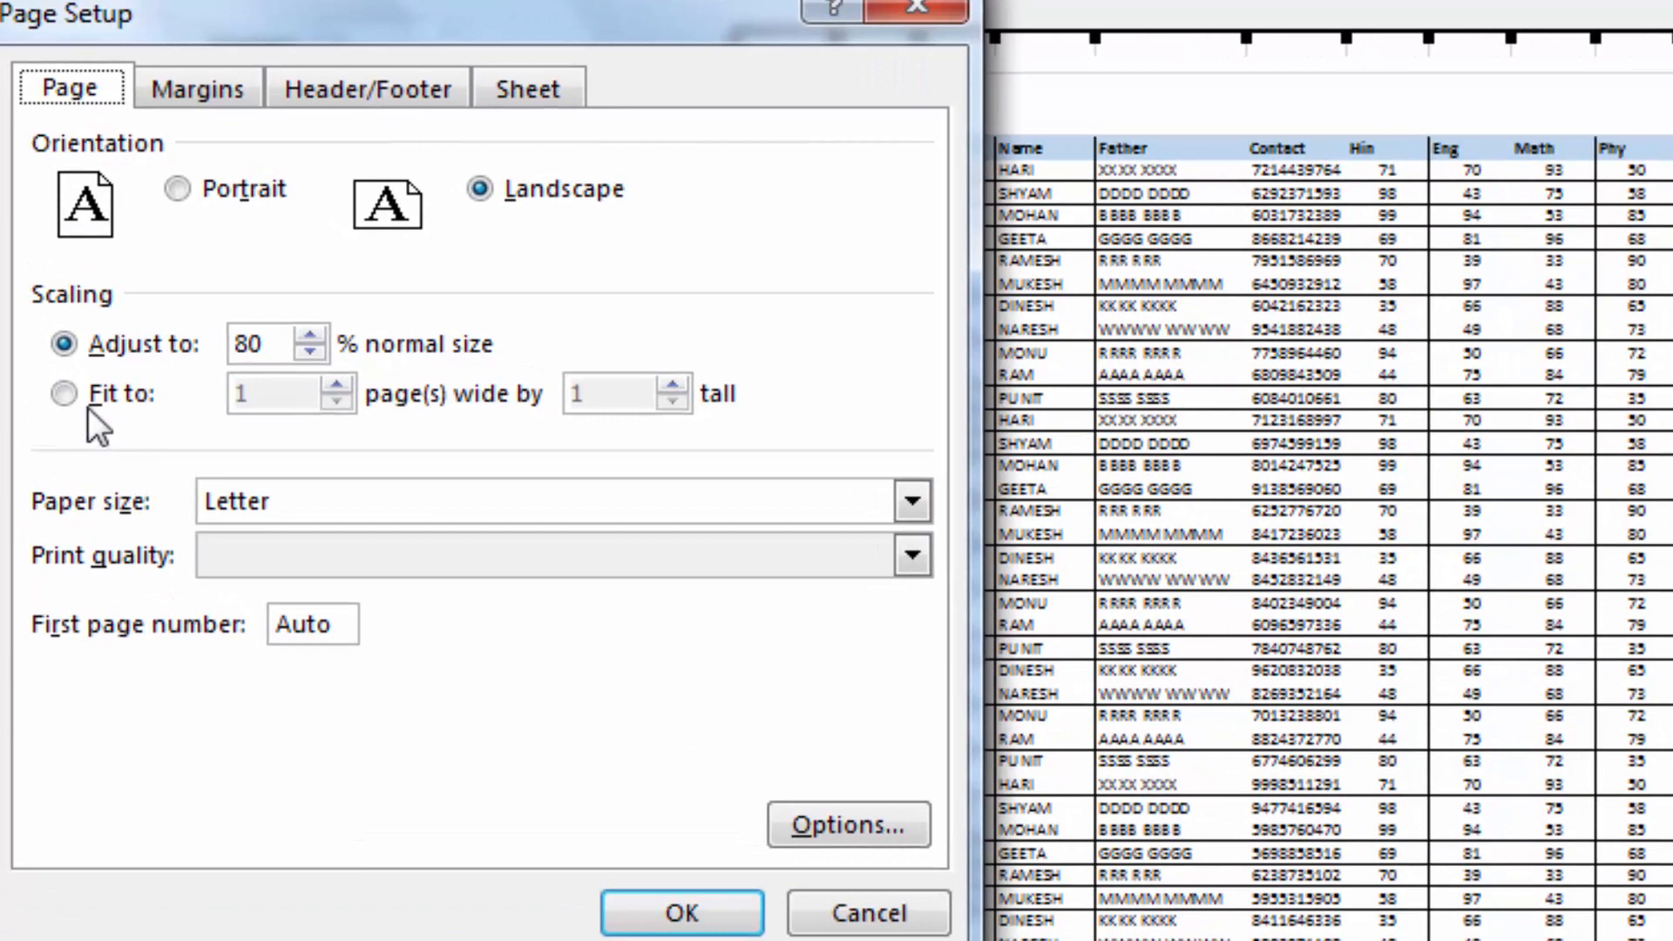
left_click(70, 395)
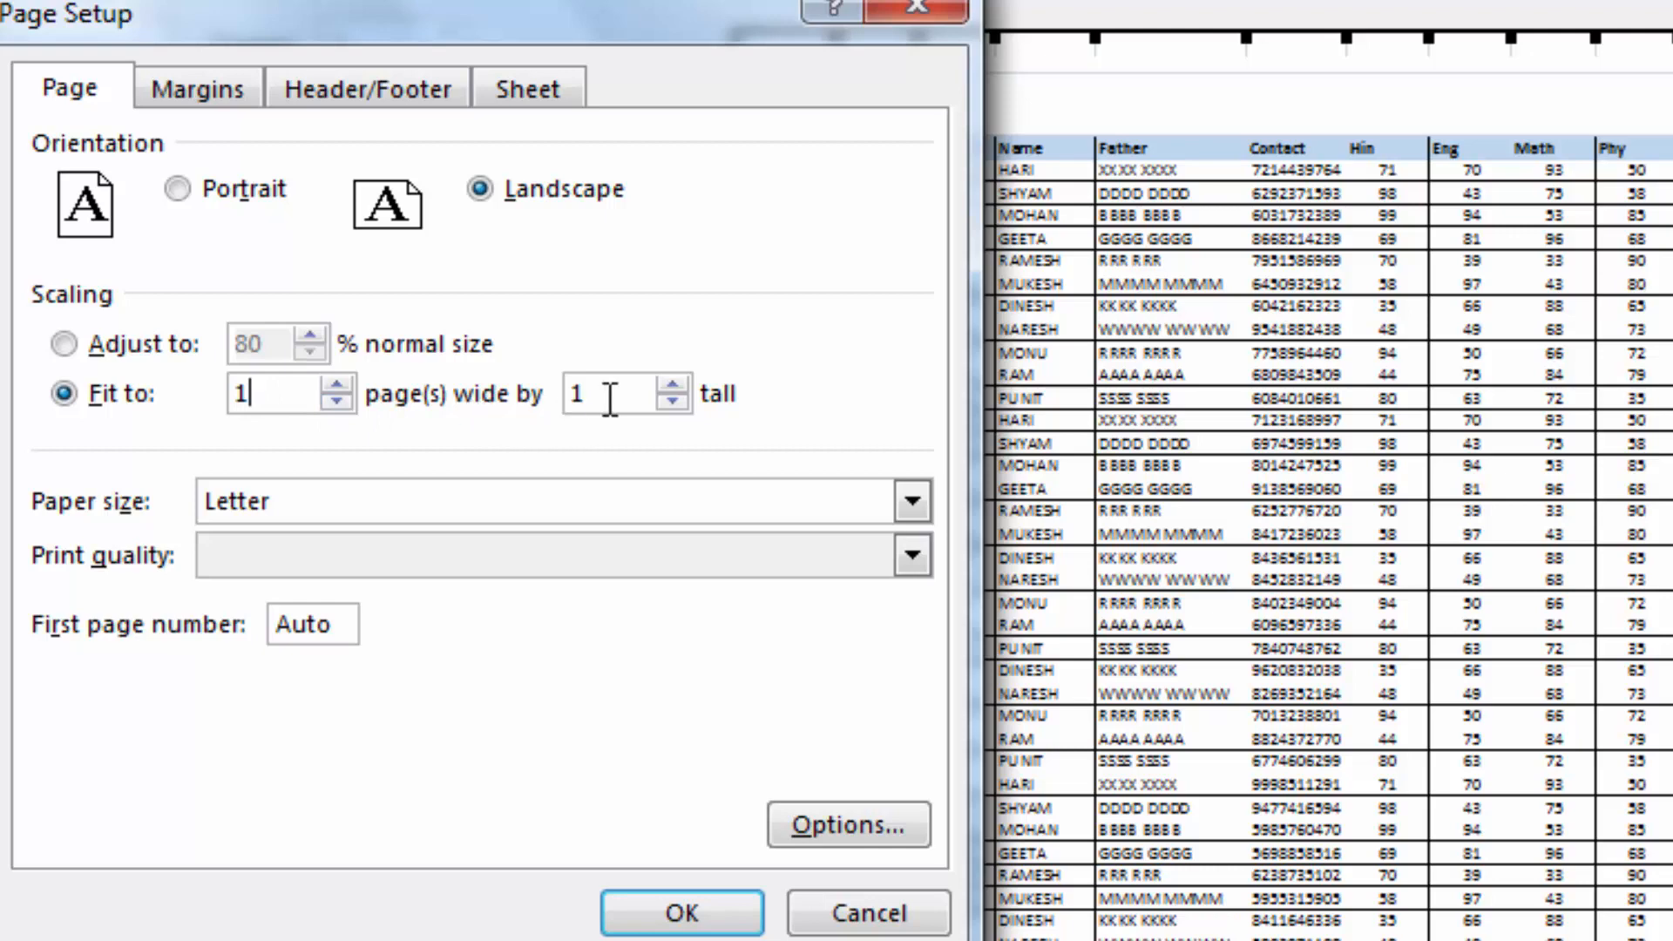
left_click(704, 913)
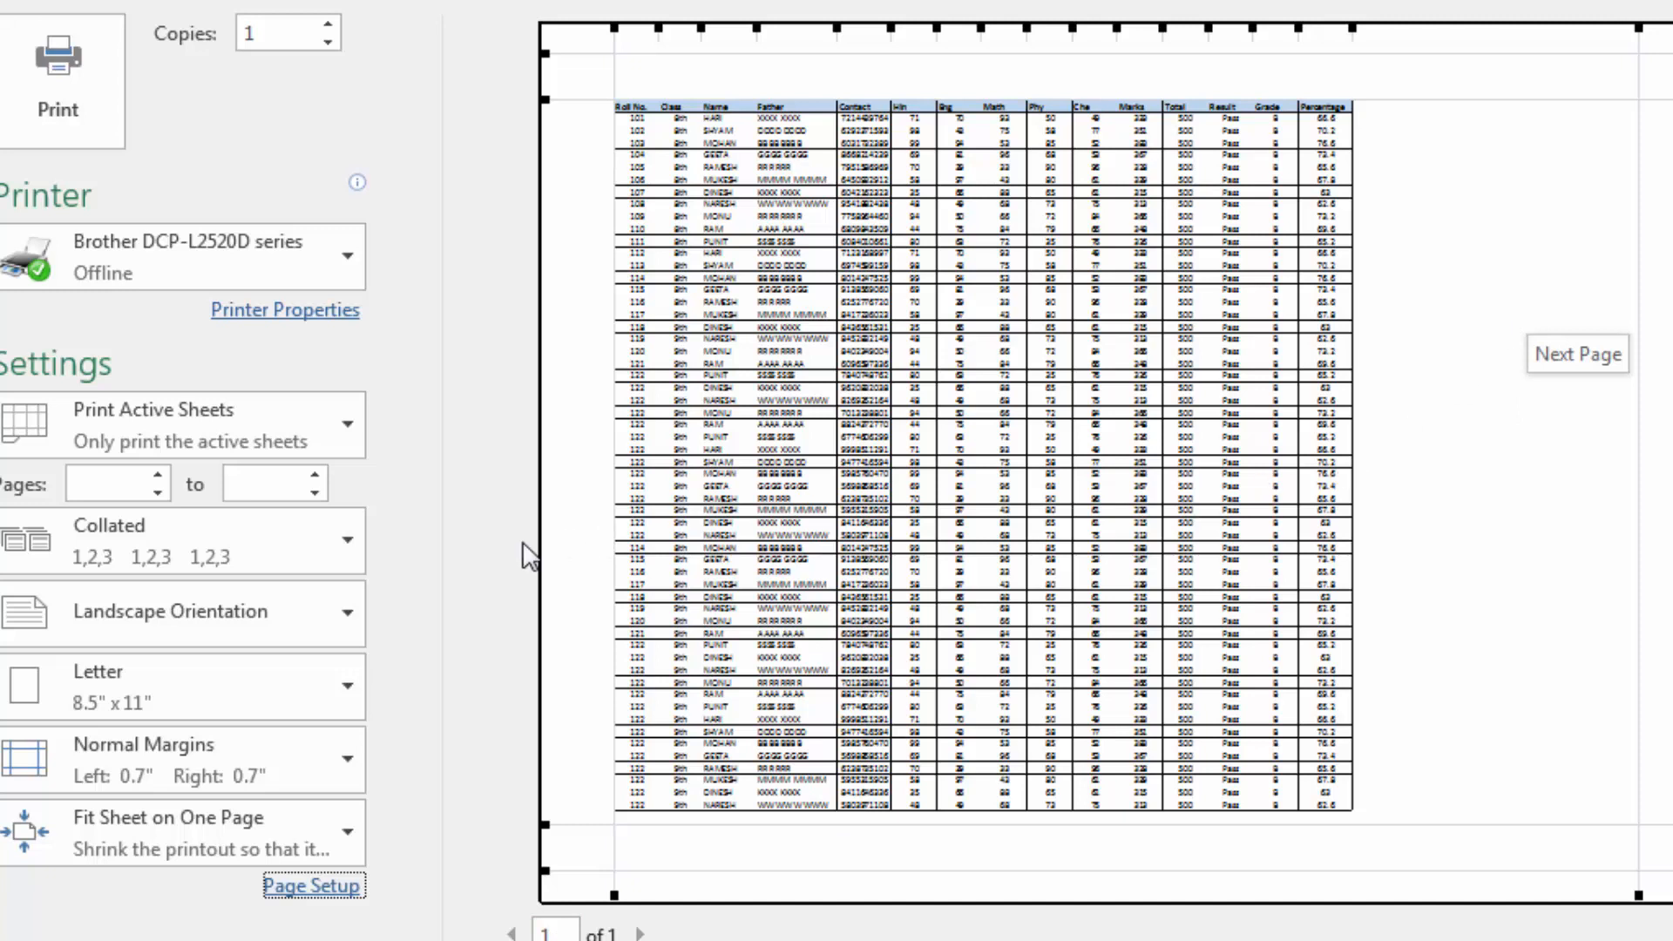
left_click(332, 614)
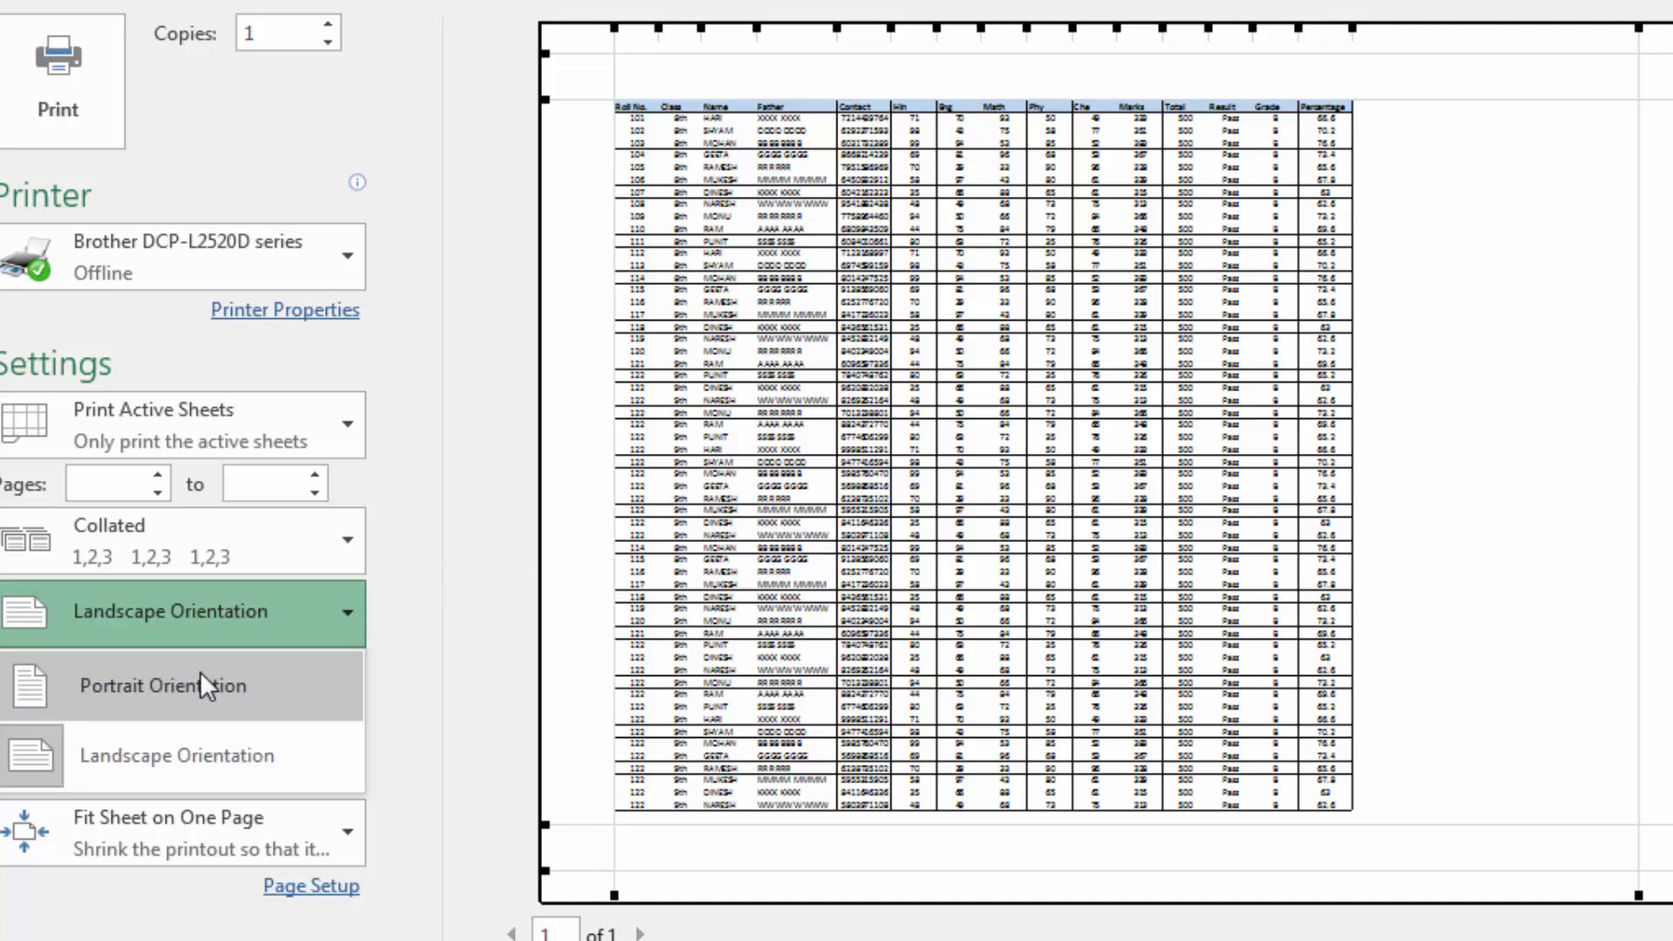
left_click(201, 676)
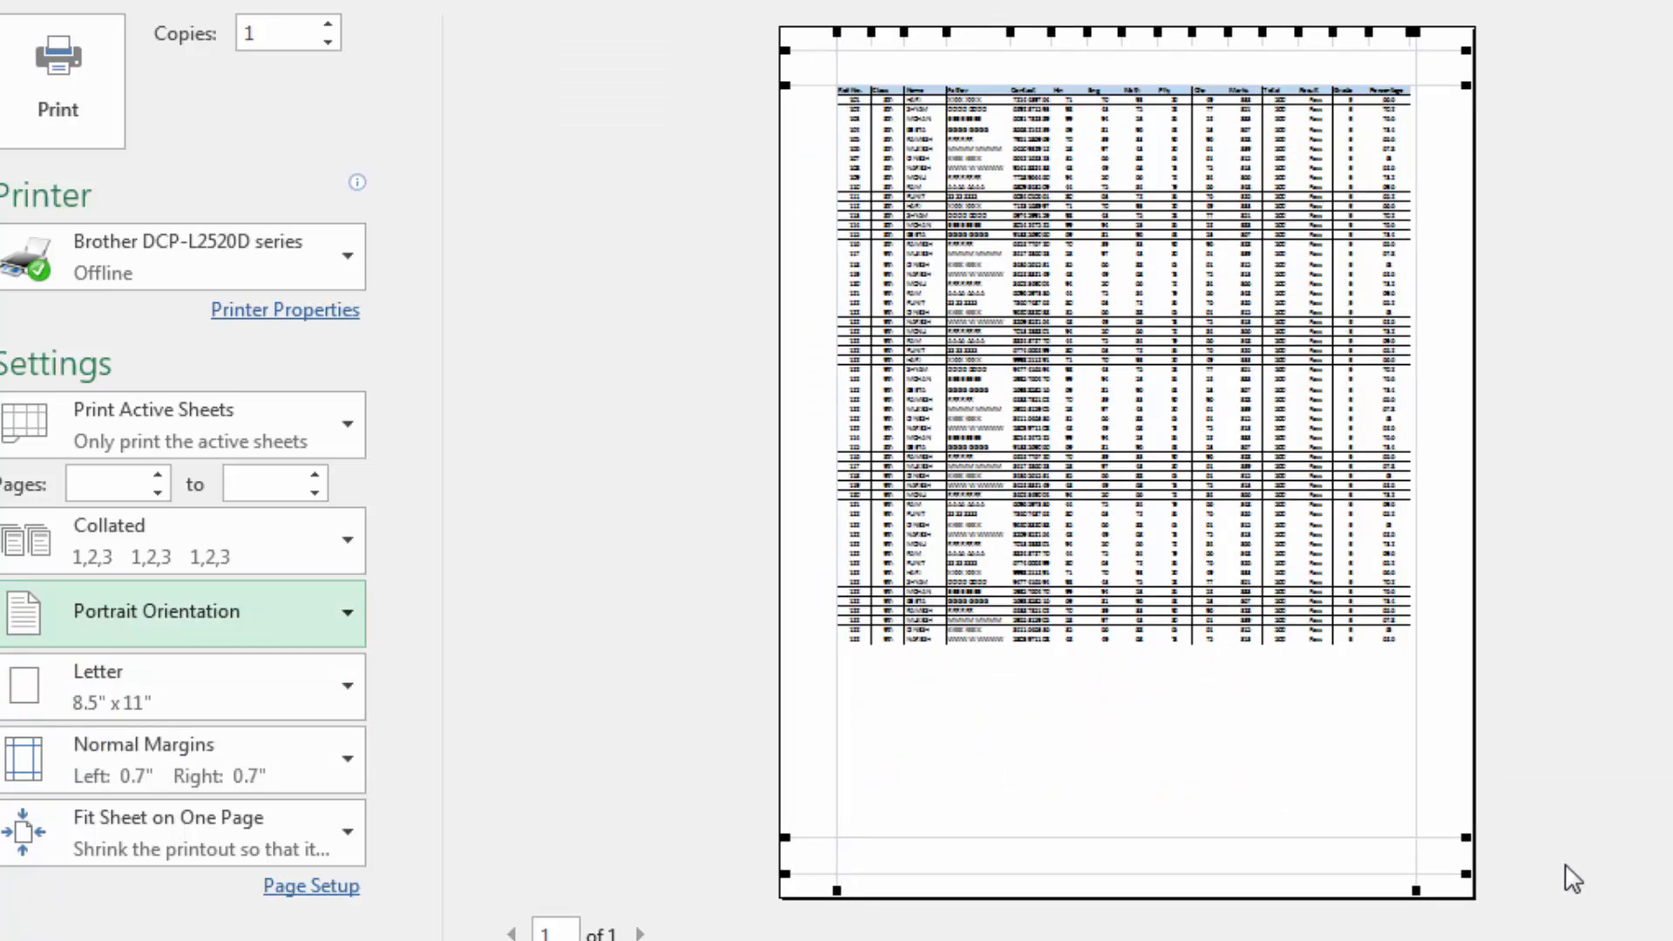
Zoom in on the single-page print preview, examine the table from header to last record, and return to the worksheet
left_click(1672, 932)
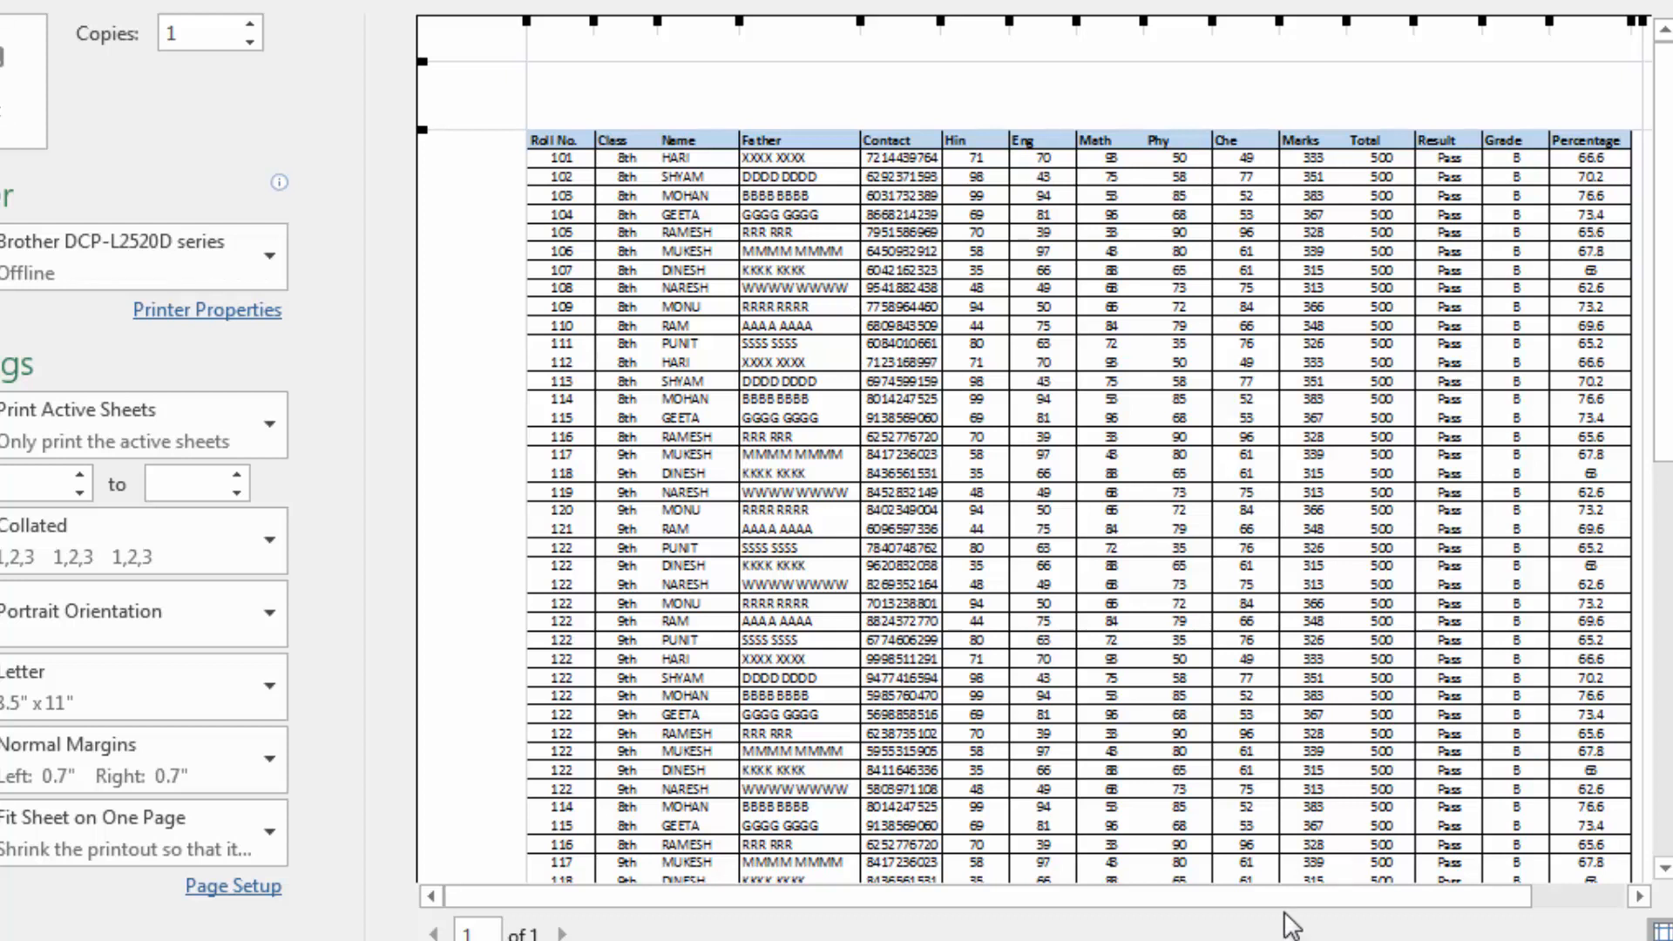
left_click_drag(1307, 899, 1355, 899)
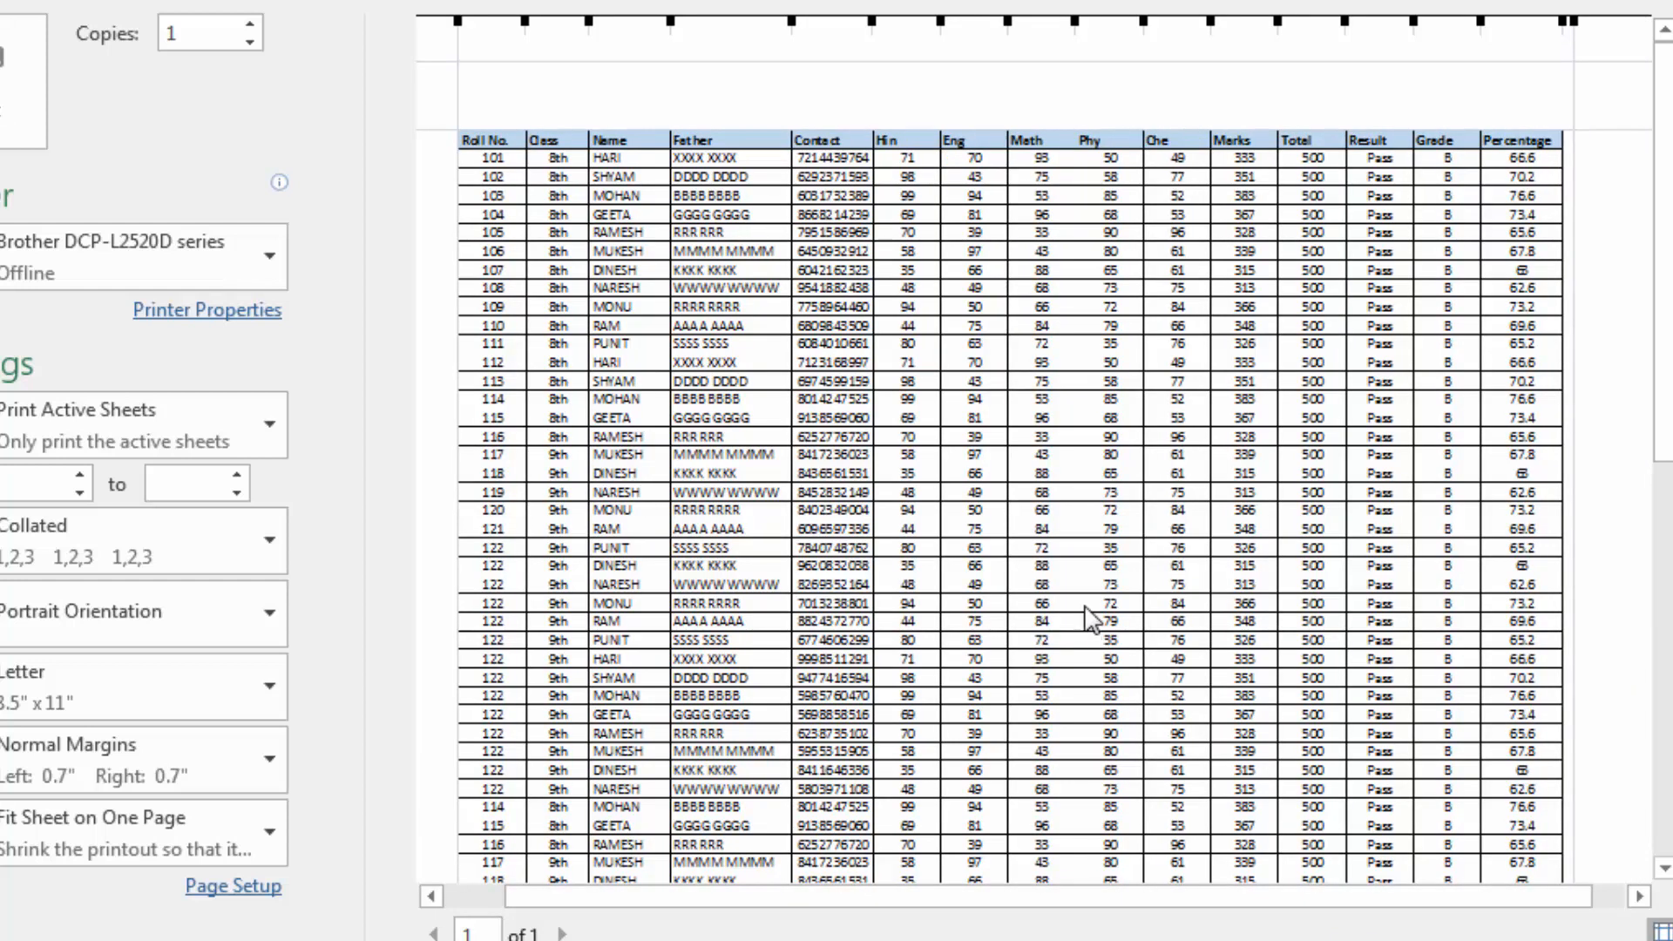
scroll(1086, 614, "down", 5)
scroll(1087, 615, "down", 3)
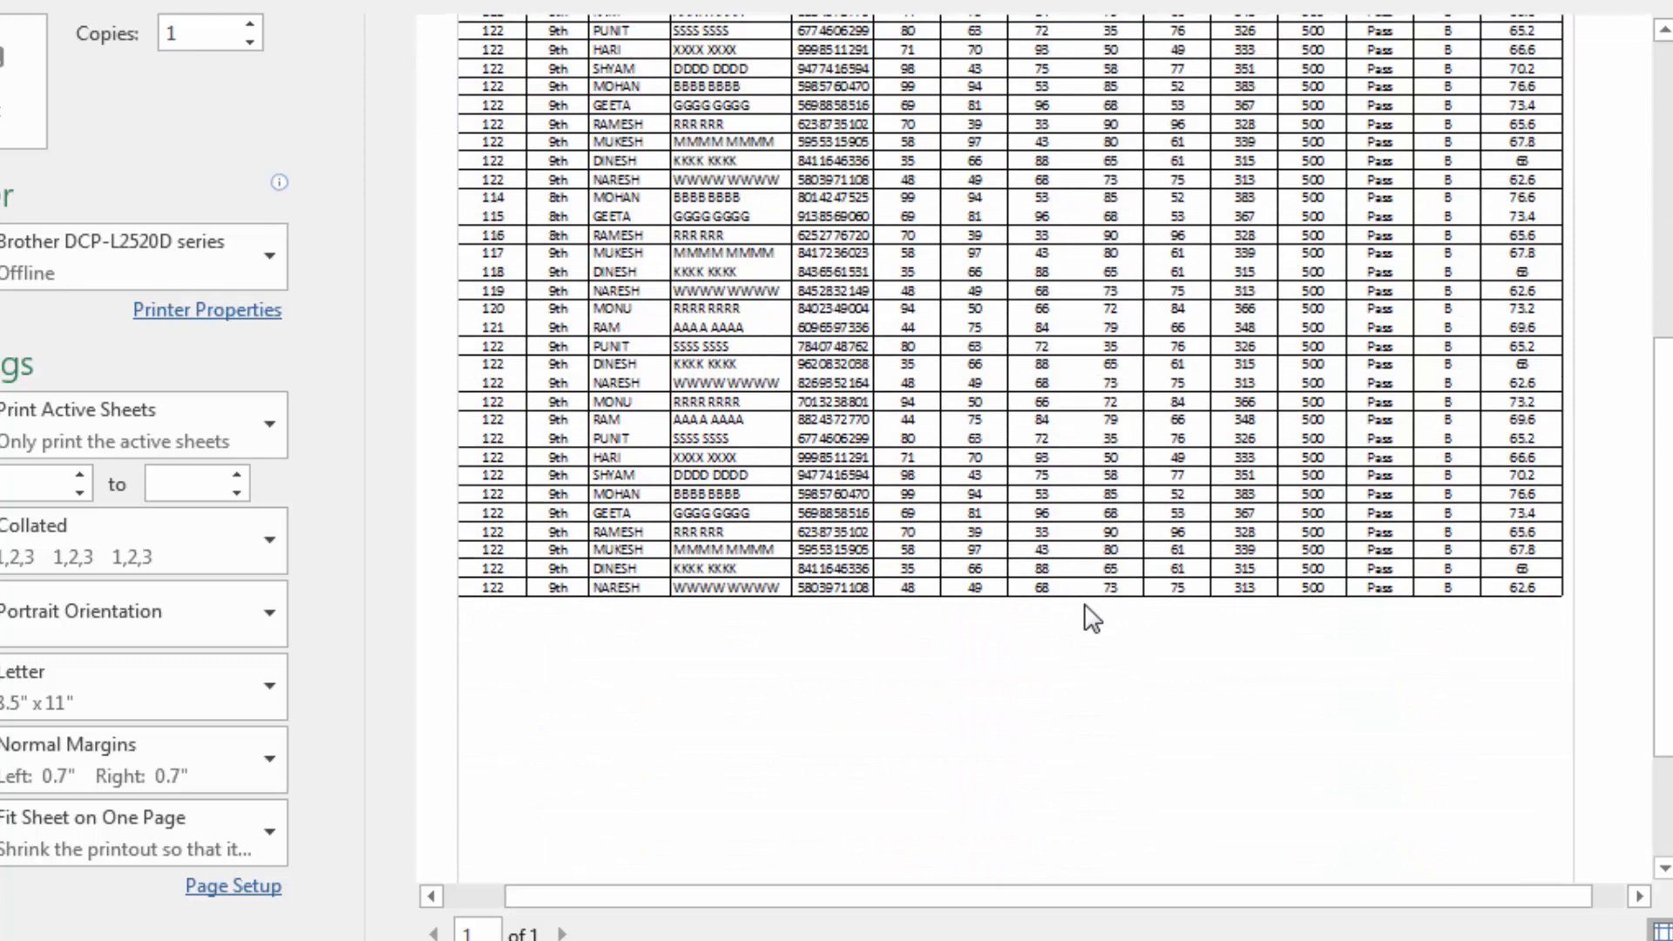
scroll(1092, 617, "up", 8)
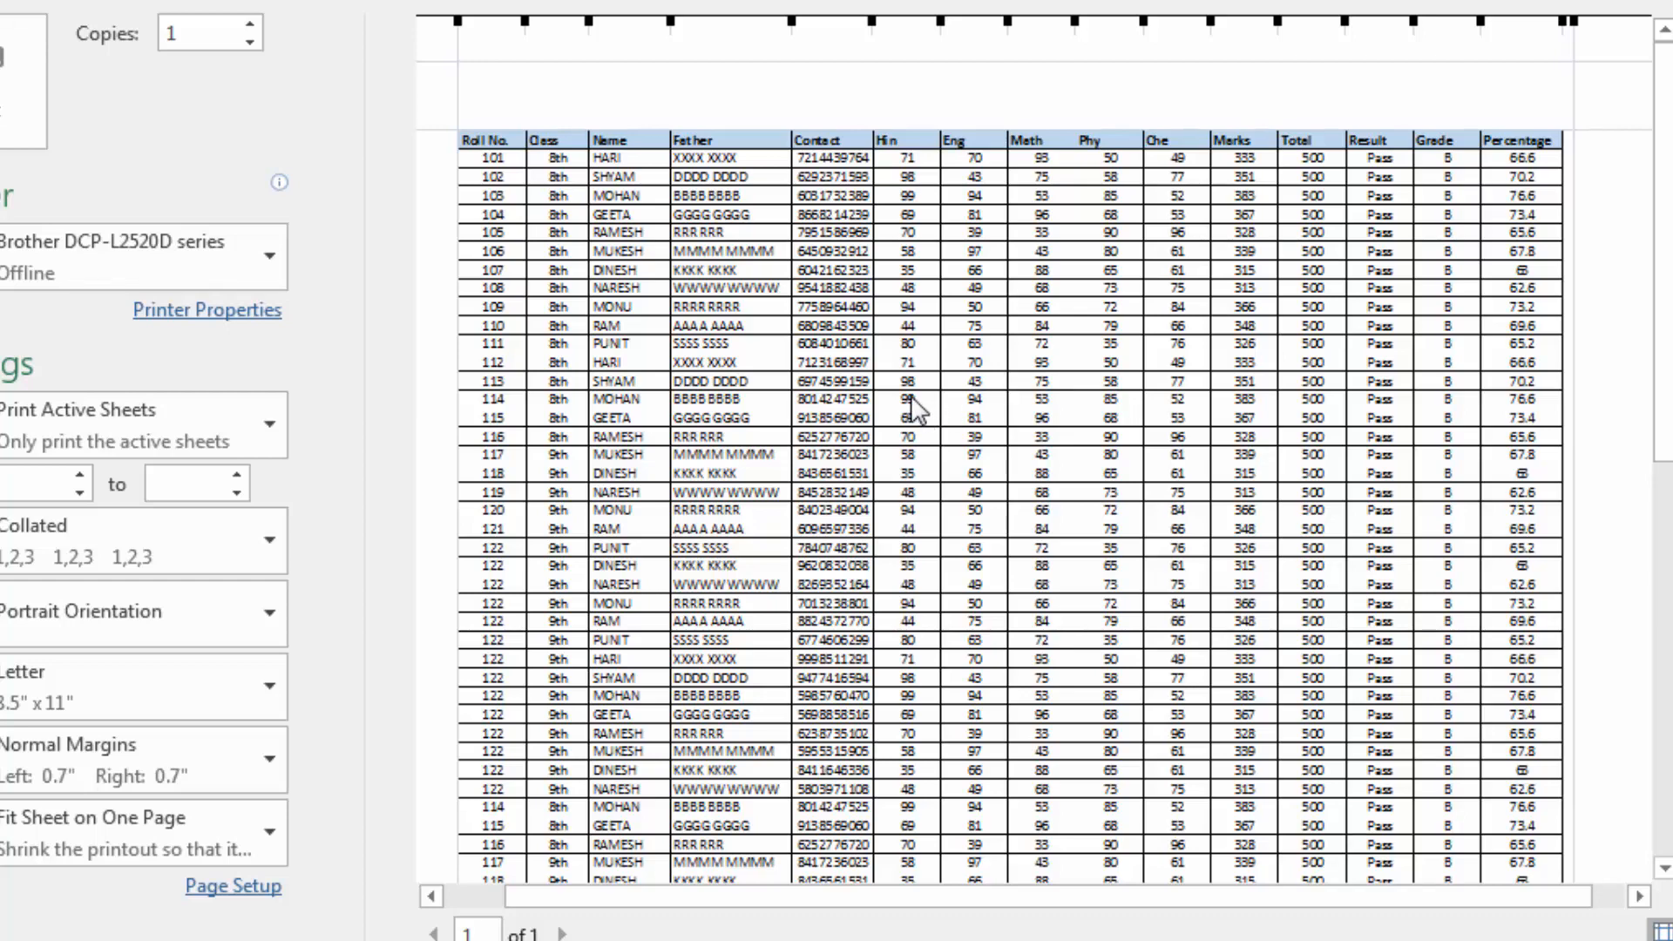
key("Escape")
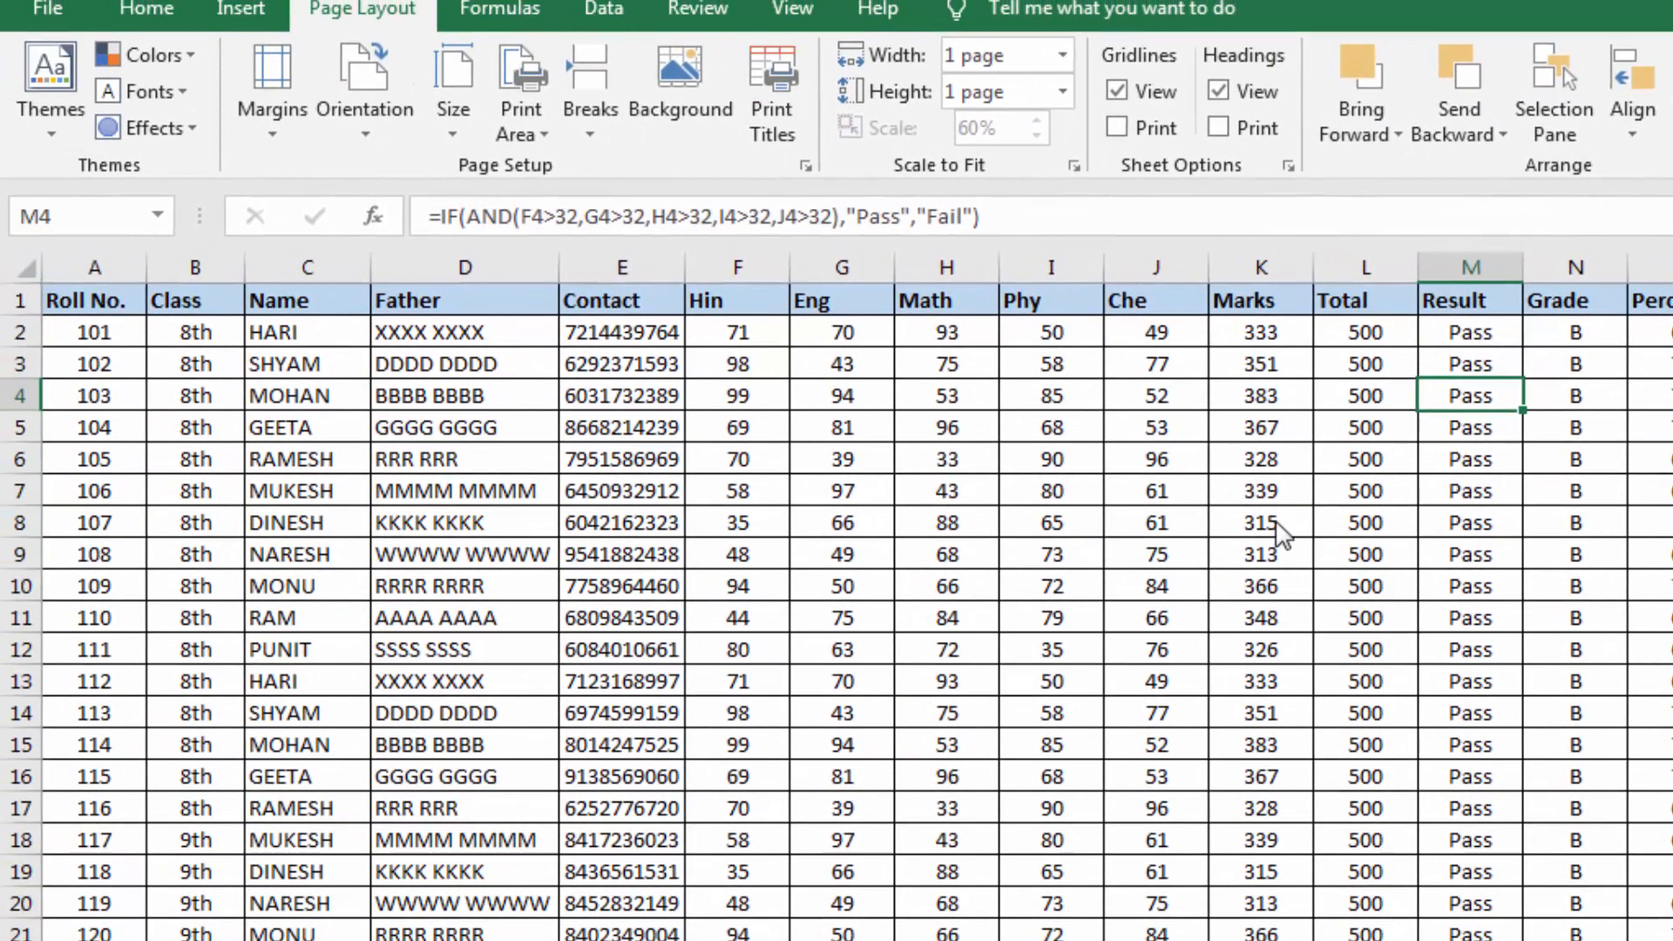
Review the margin presets and the available paper sizes without changing them, and look over the student records
left_click(284, 132)
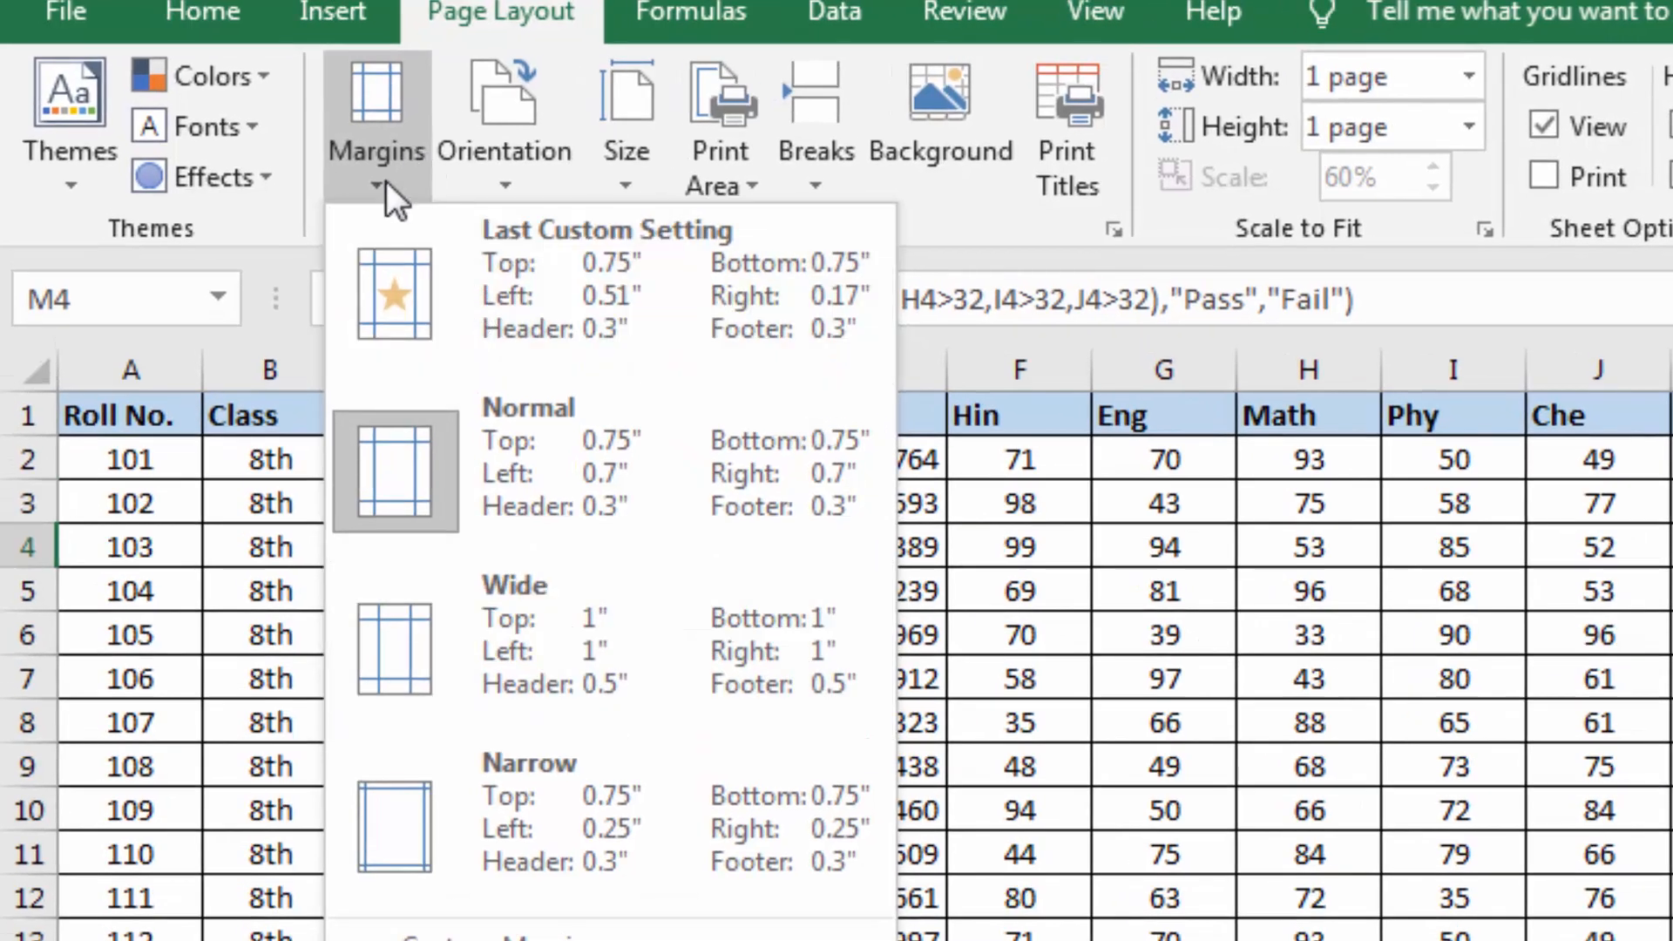
left_click(386, 181)
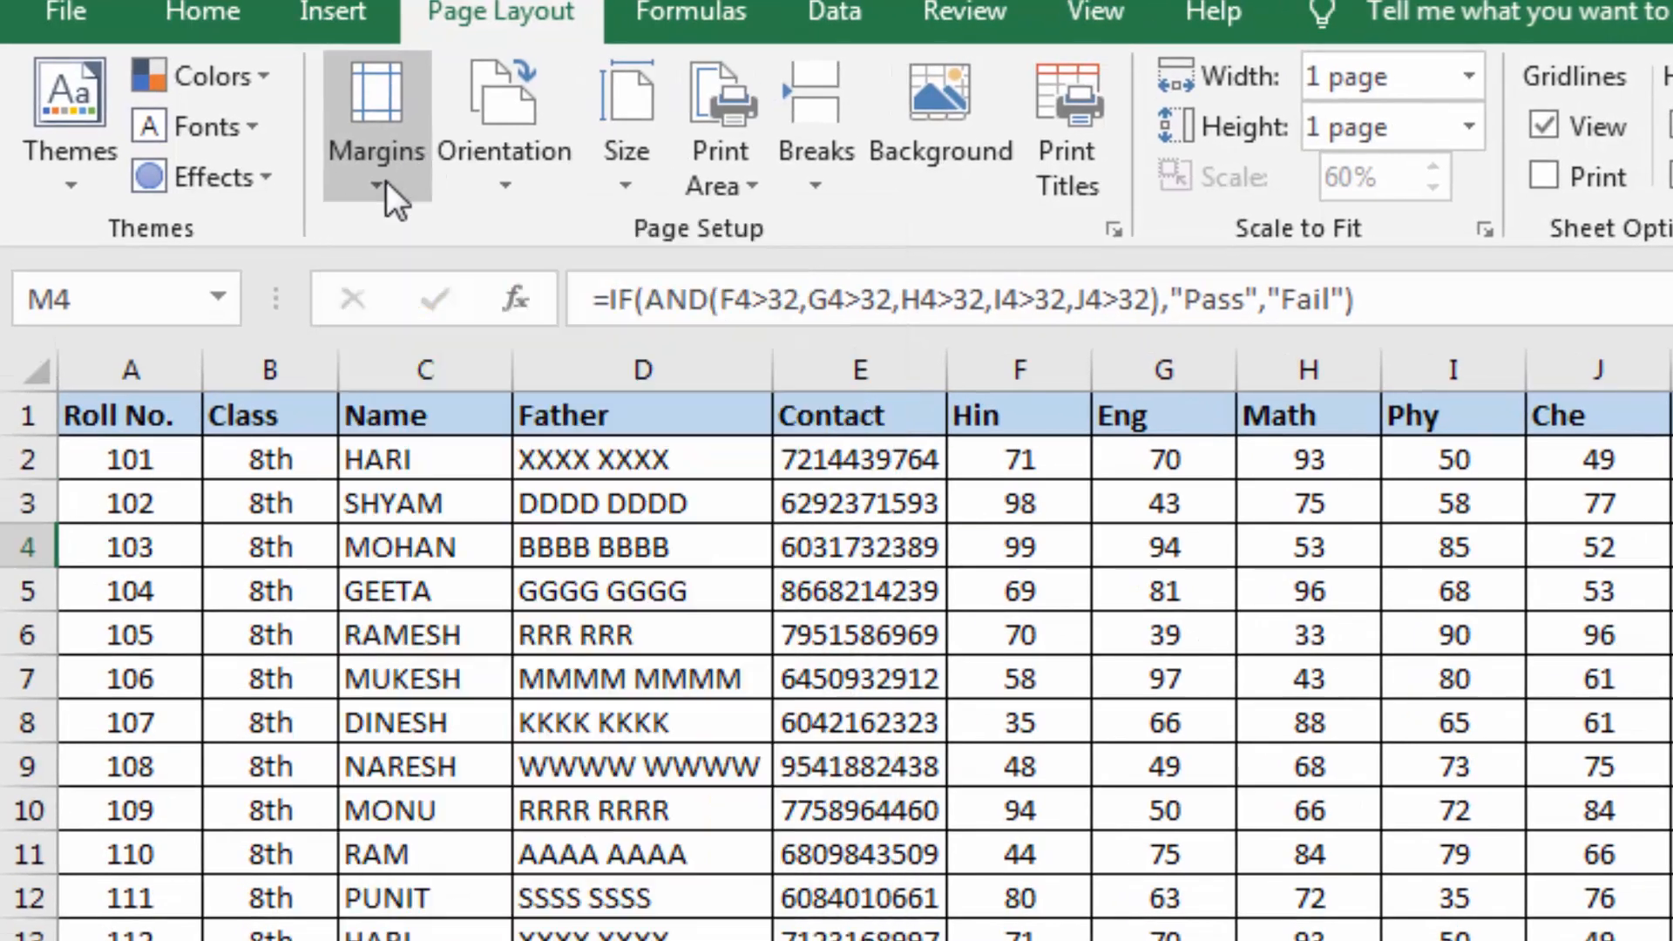
left_click(641, 190)
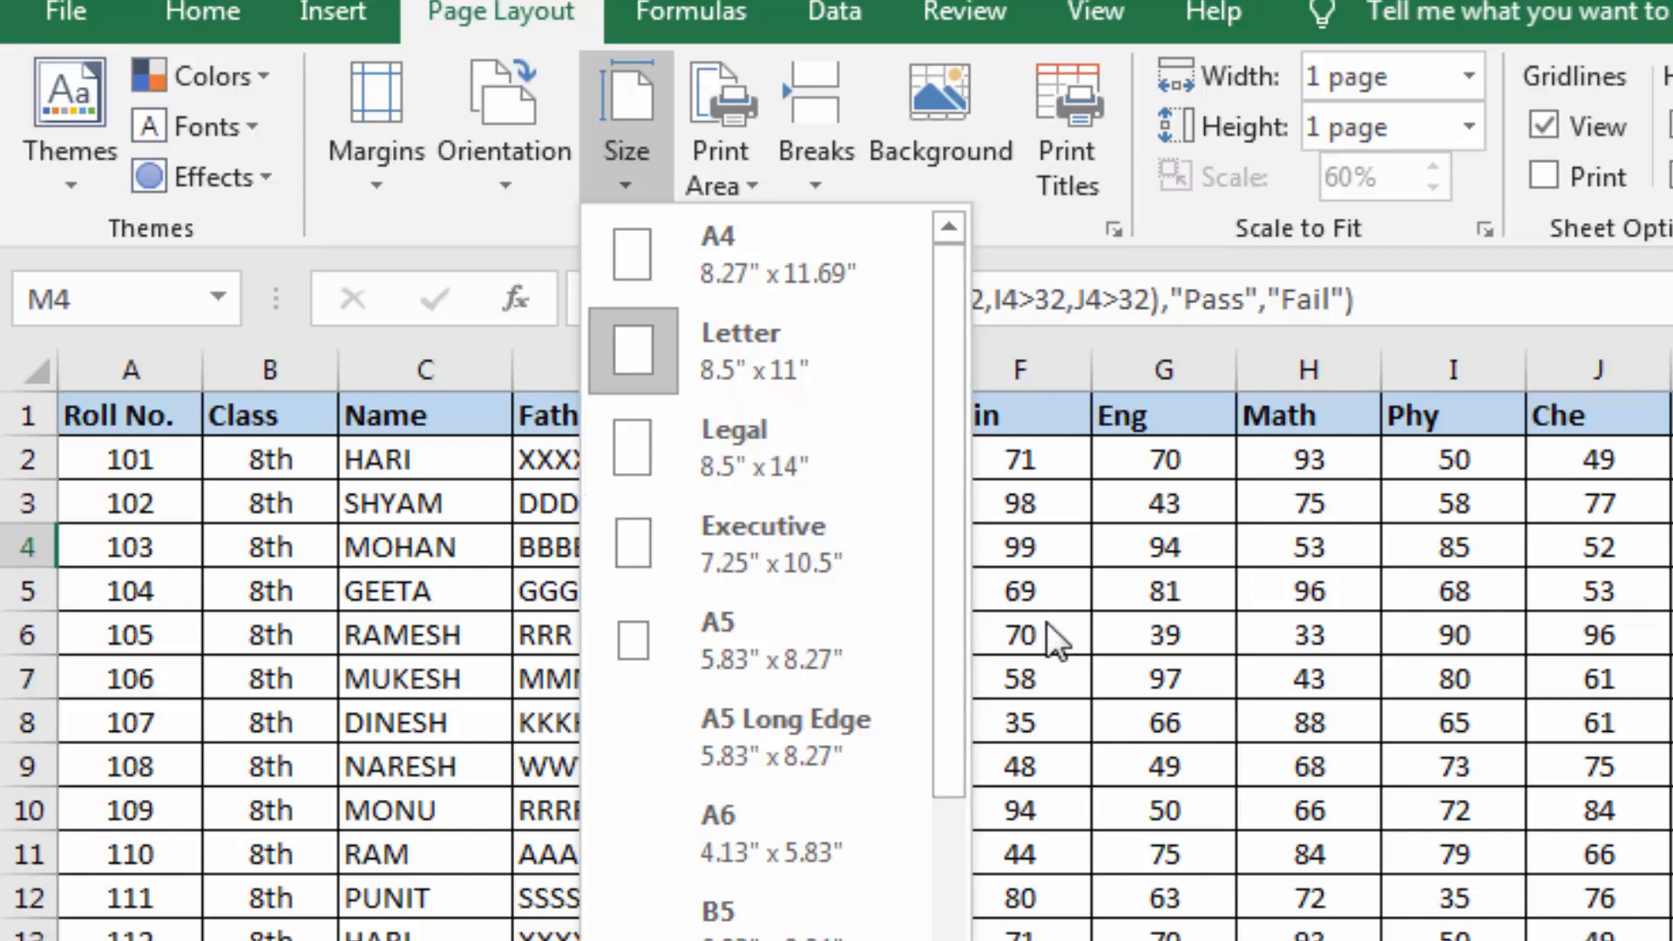
left_click(1163, 621)
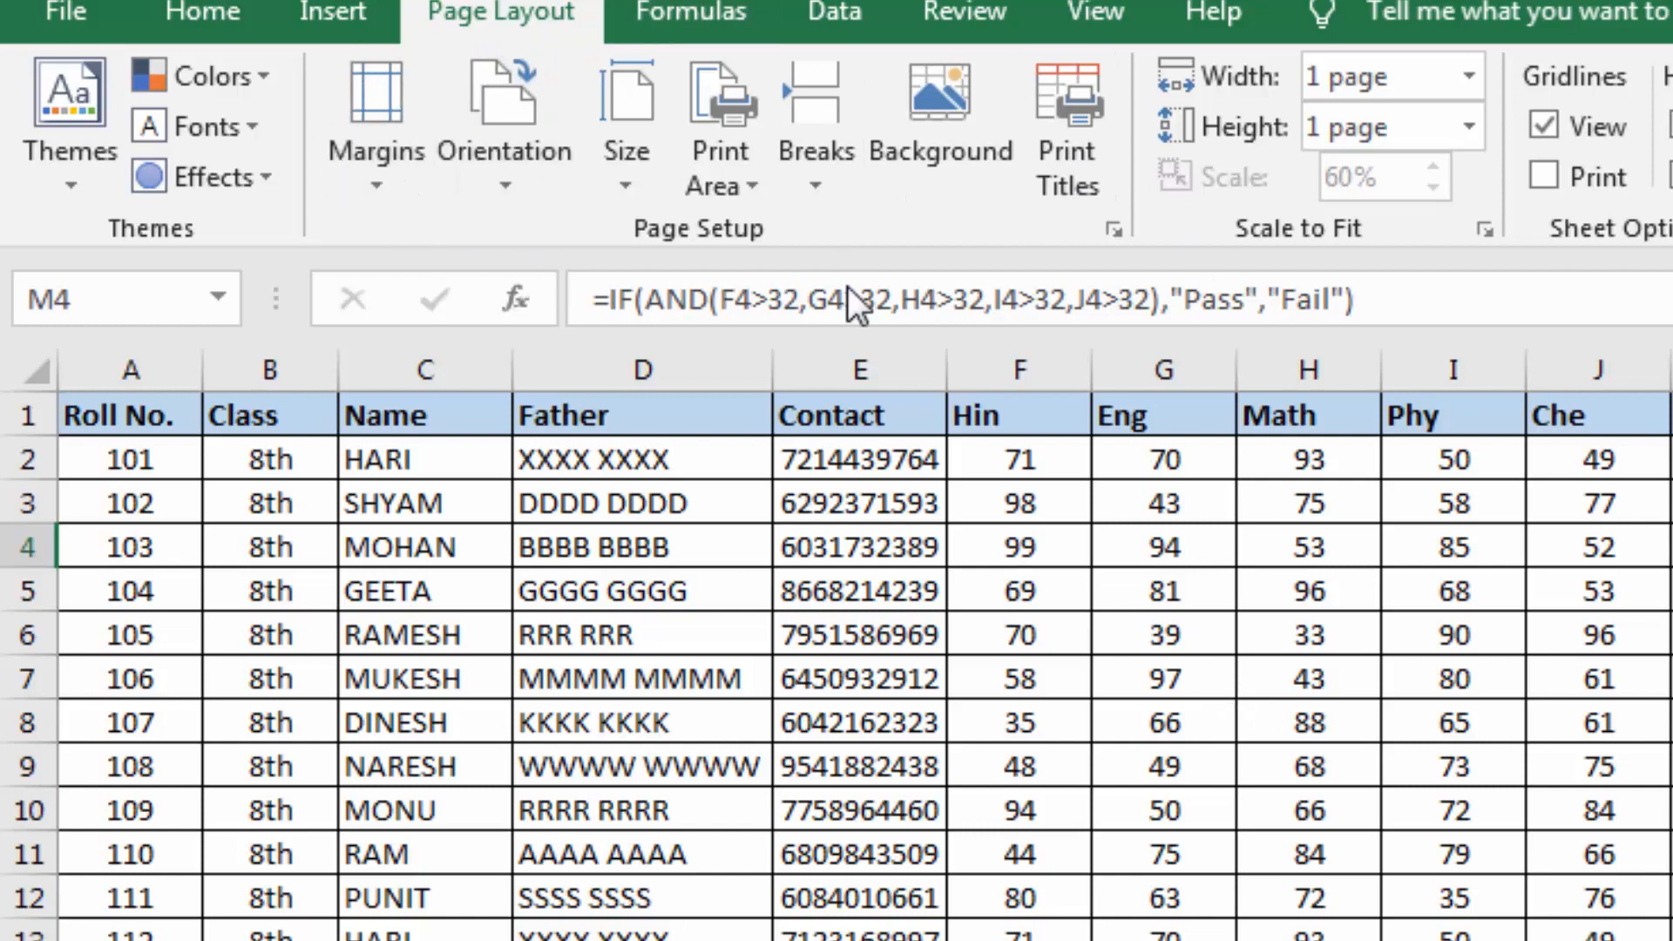
left_click(1004, 669)
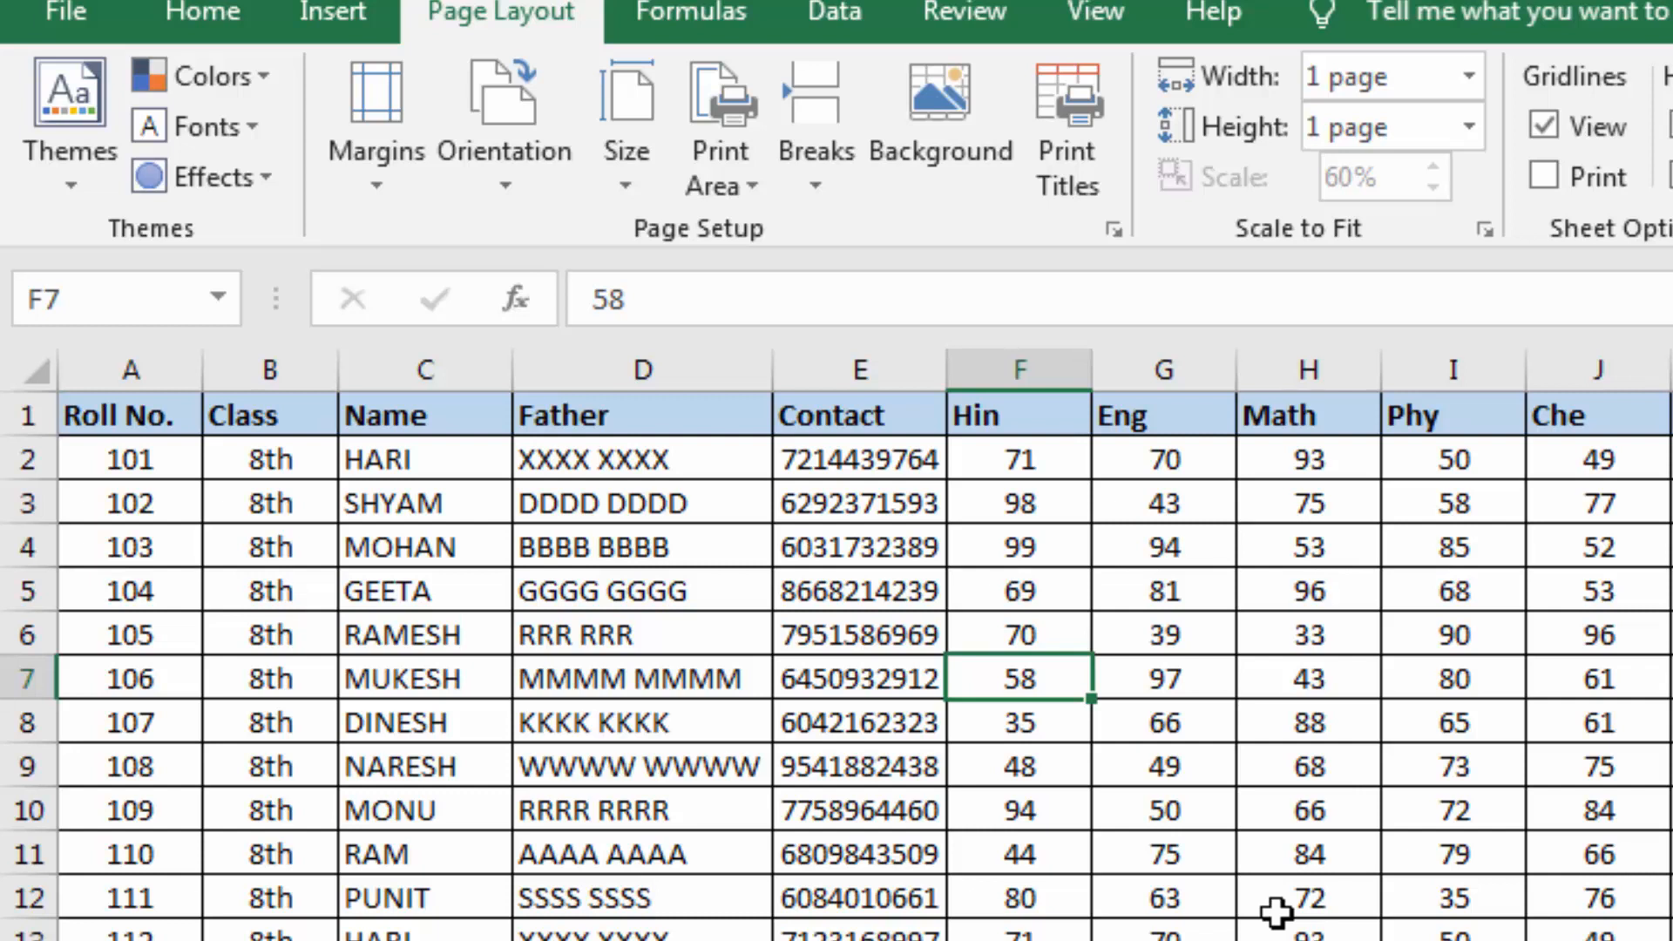
scroll(1232, 918, "down", 4)
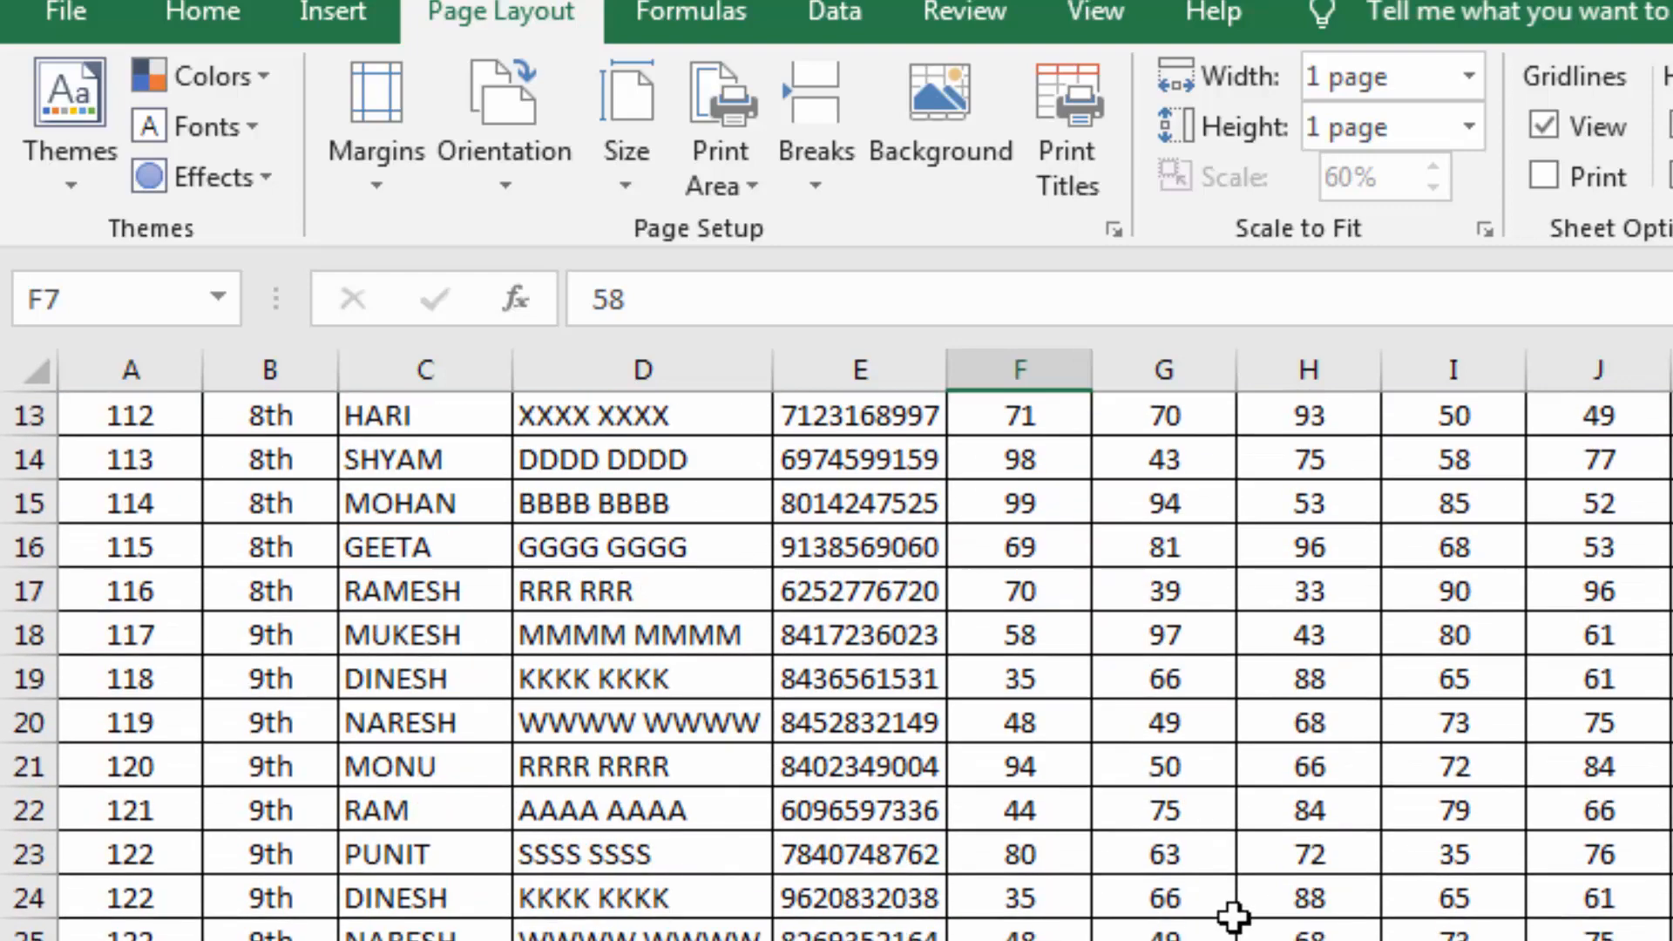
scroll(1231, 918, "up", 4)
Switch to the Sumif & Sumifs sheet and select the whole cash memo, range H1:N17
left_click_drag(131, 546, 1550, 363)
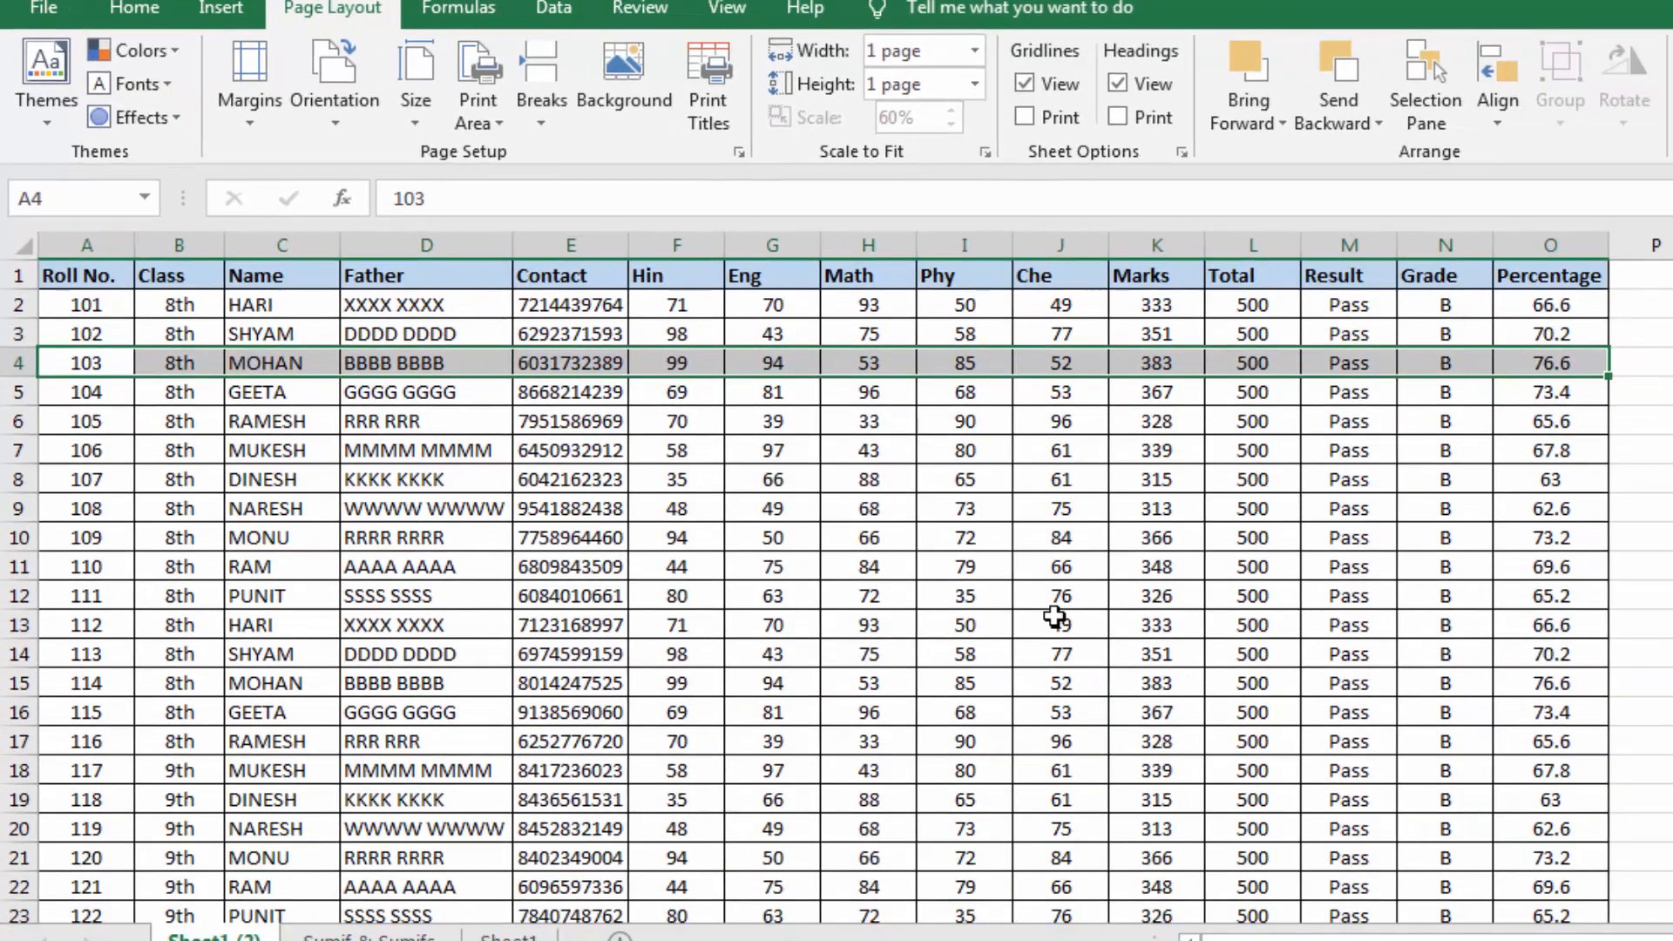
left_click(373, 937)
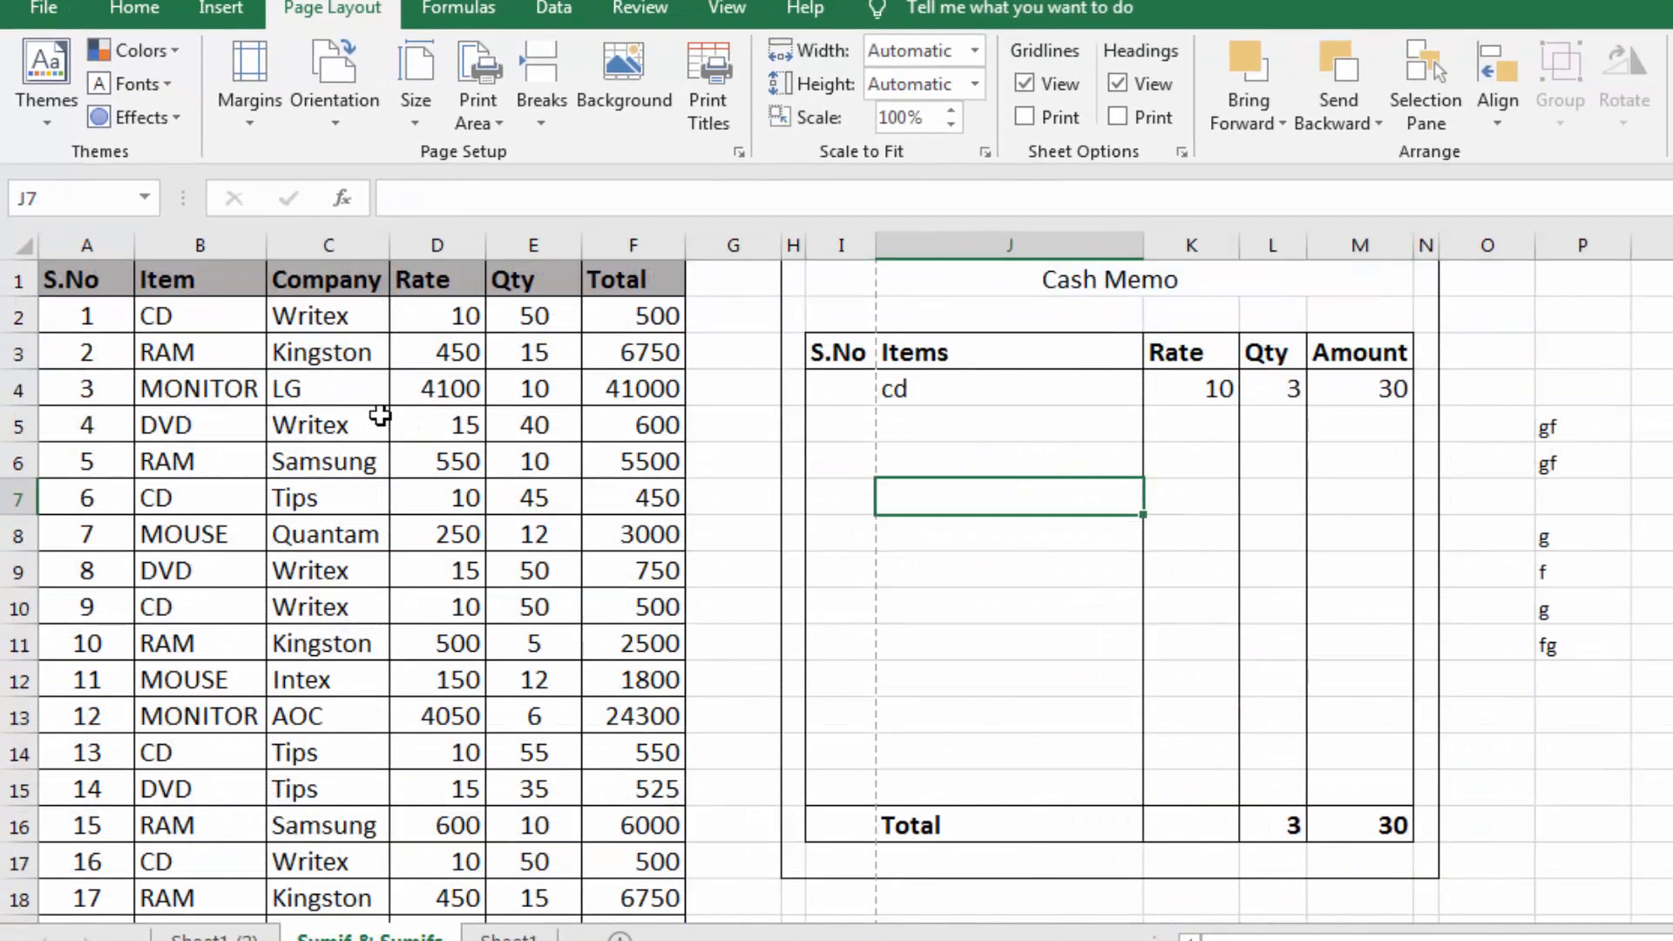
left_click(374, 467)
left_click_drag(795, 279, 1423, 866)
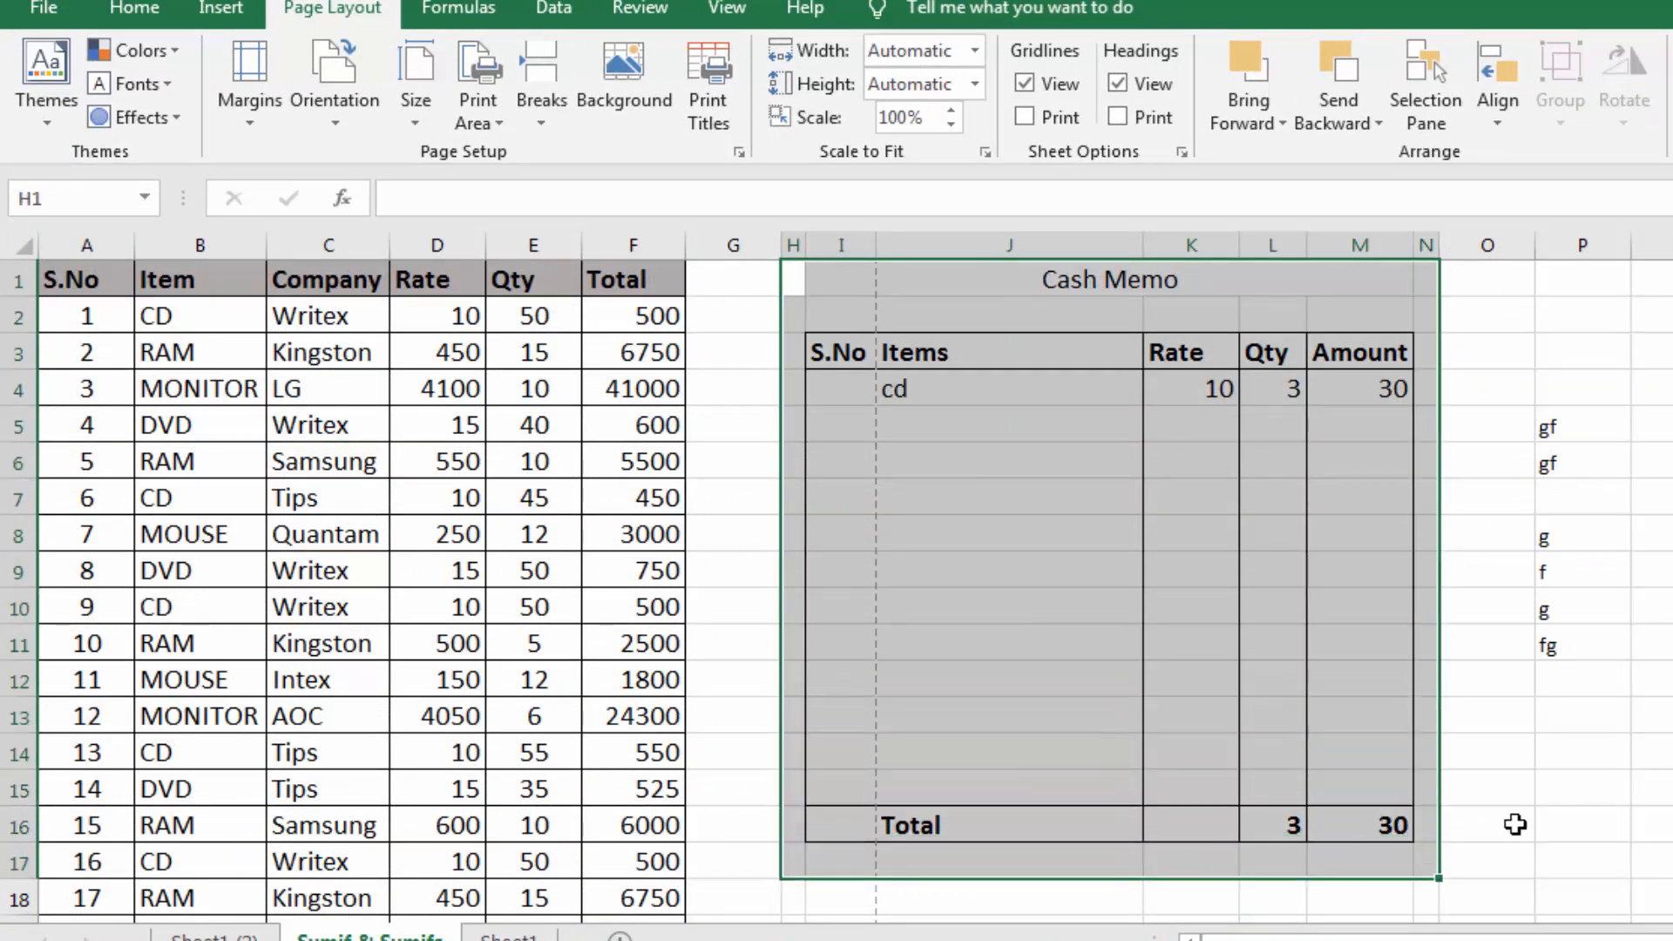
left_click(1035, 665)
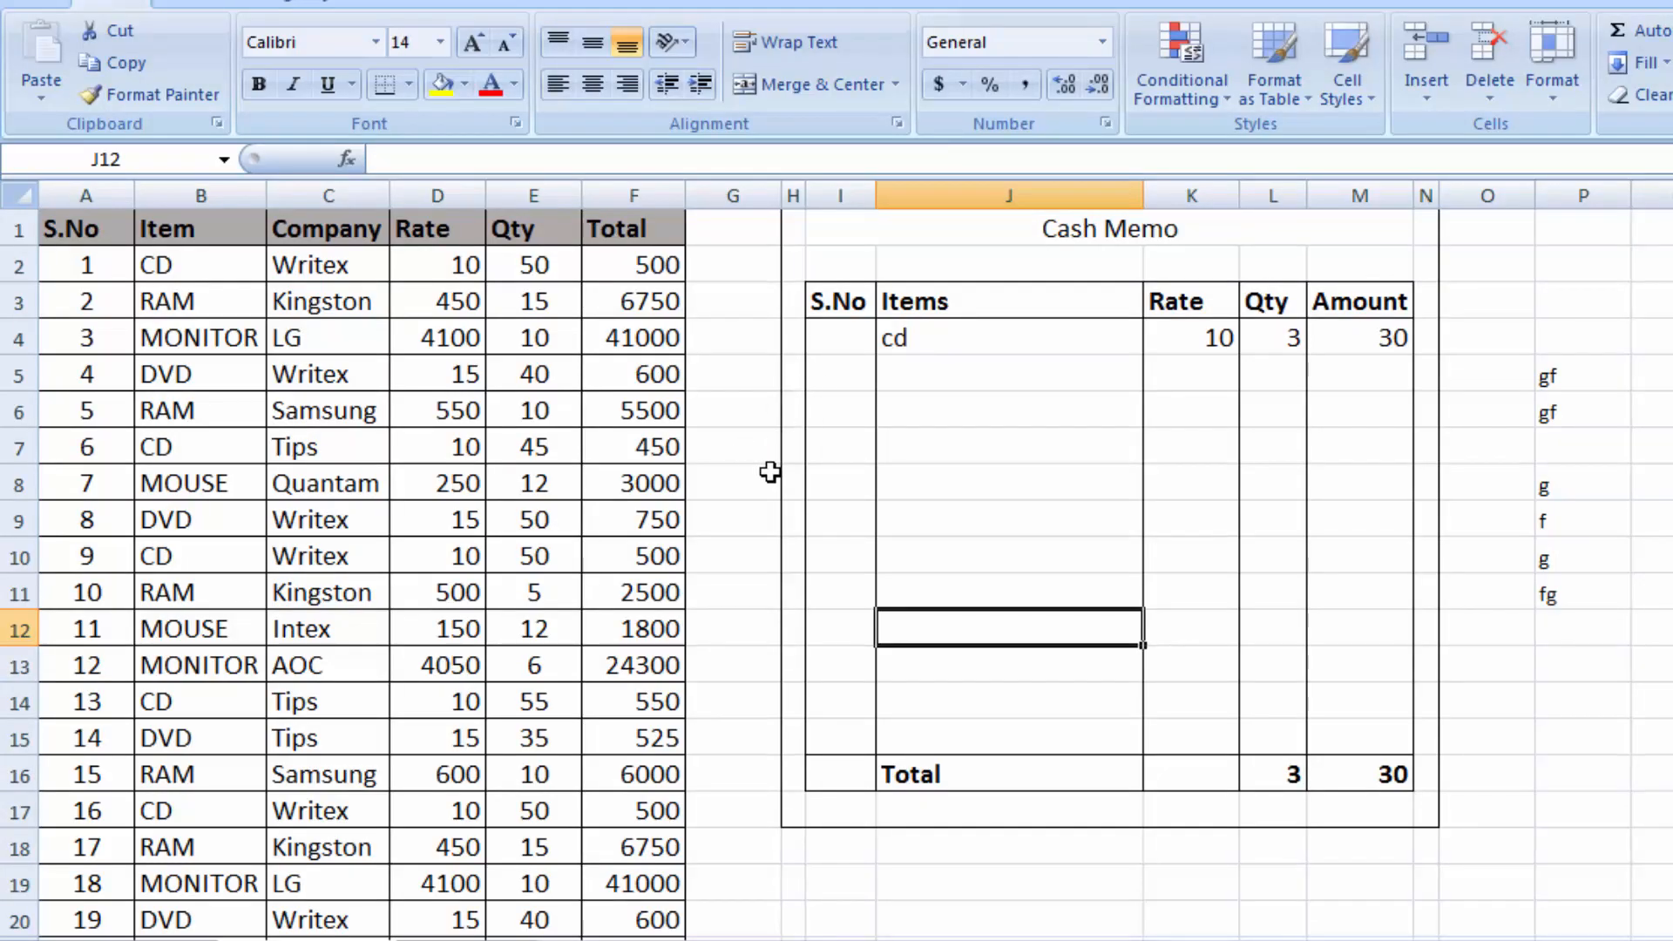
Preview the printout of the item table and cash memo with margin guides shown, and return to the worksheet
left_click(769, 472)
left_click(719, 561)
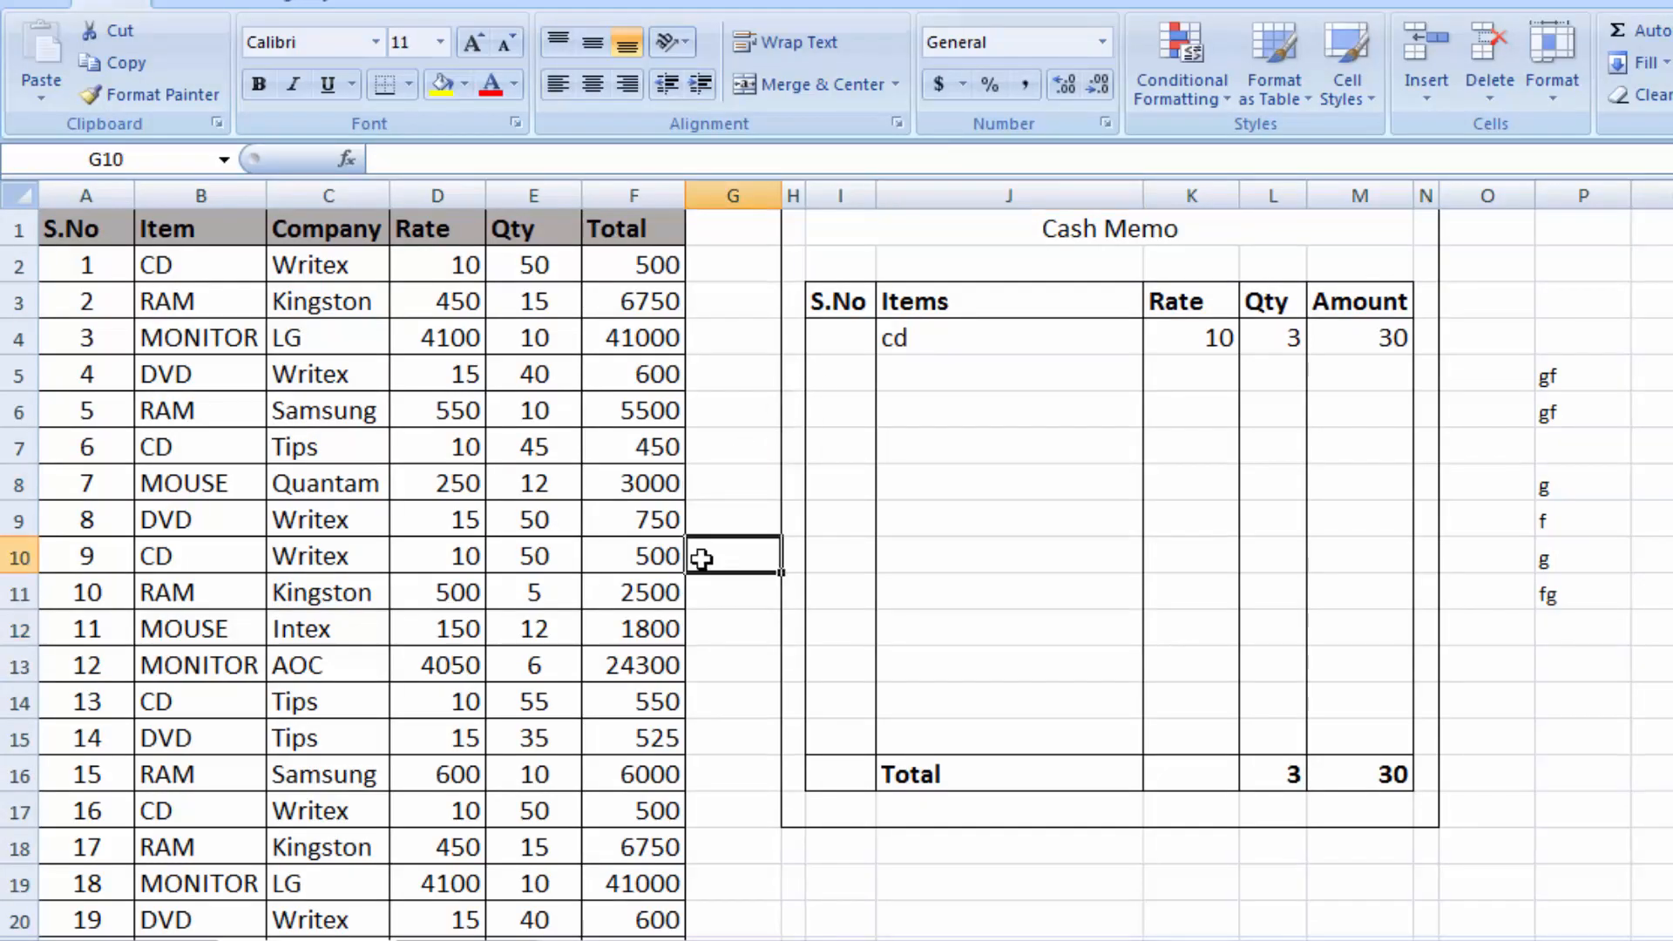
left_click(539, 471)
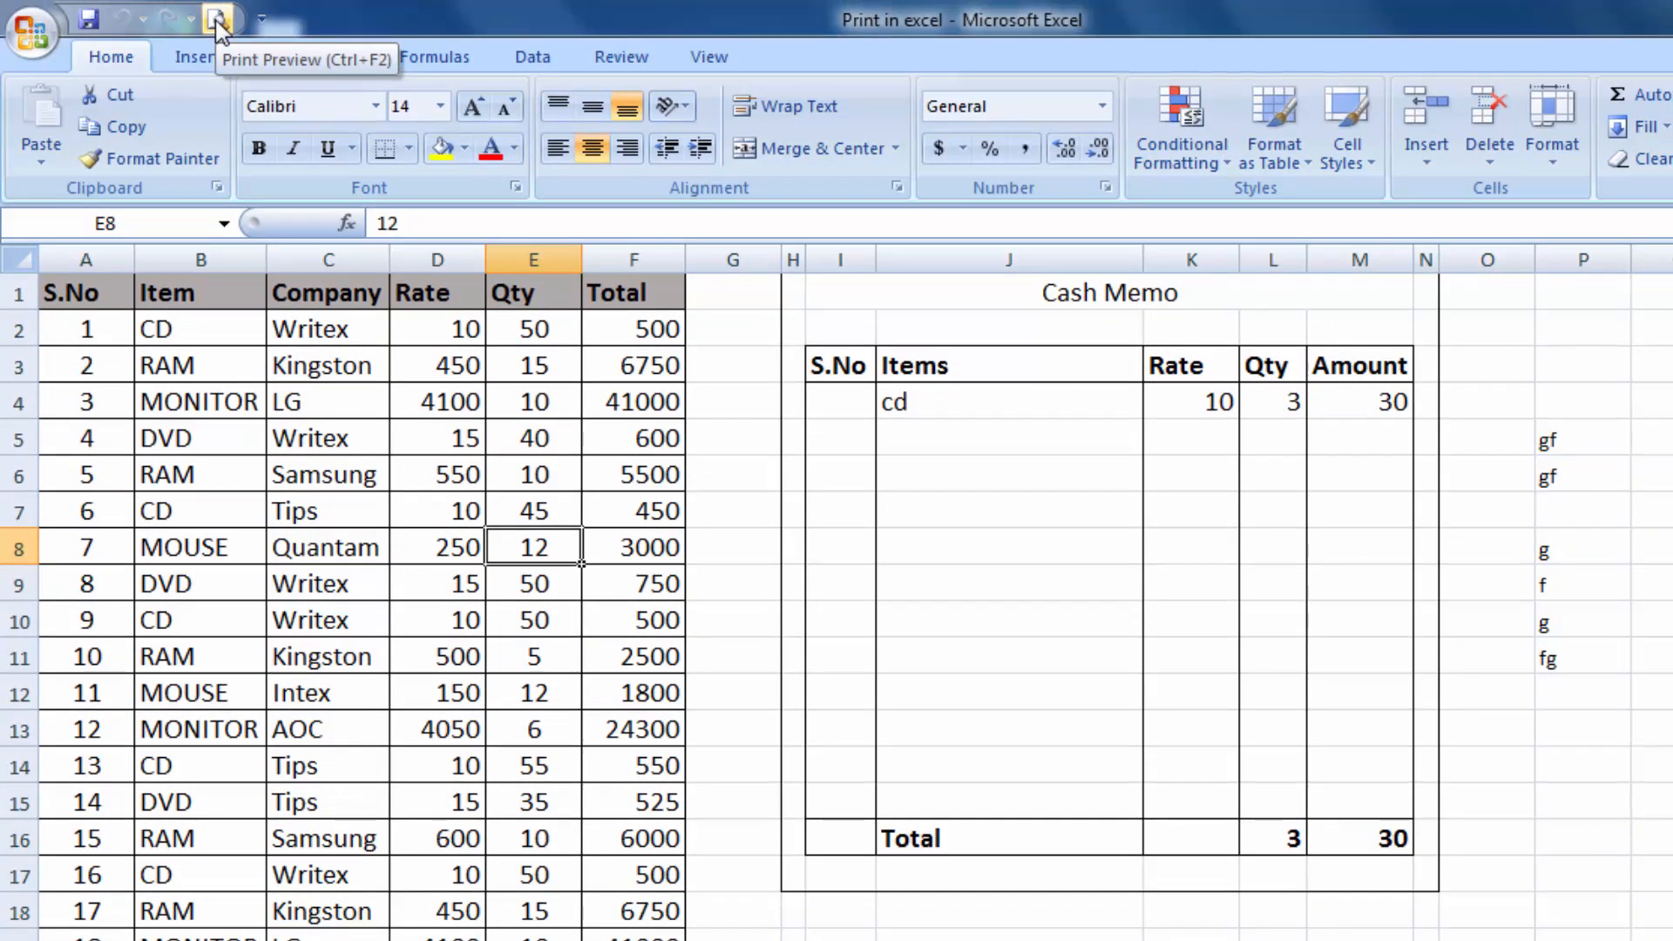
left_click(219, 19)
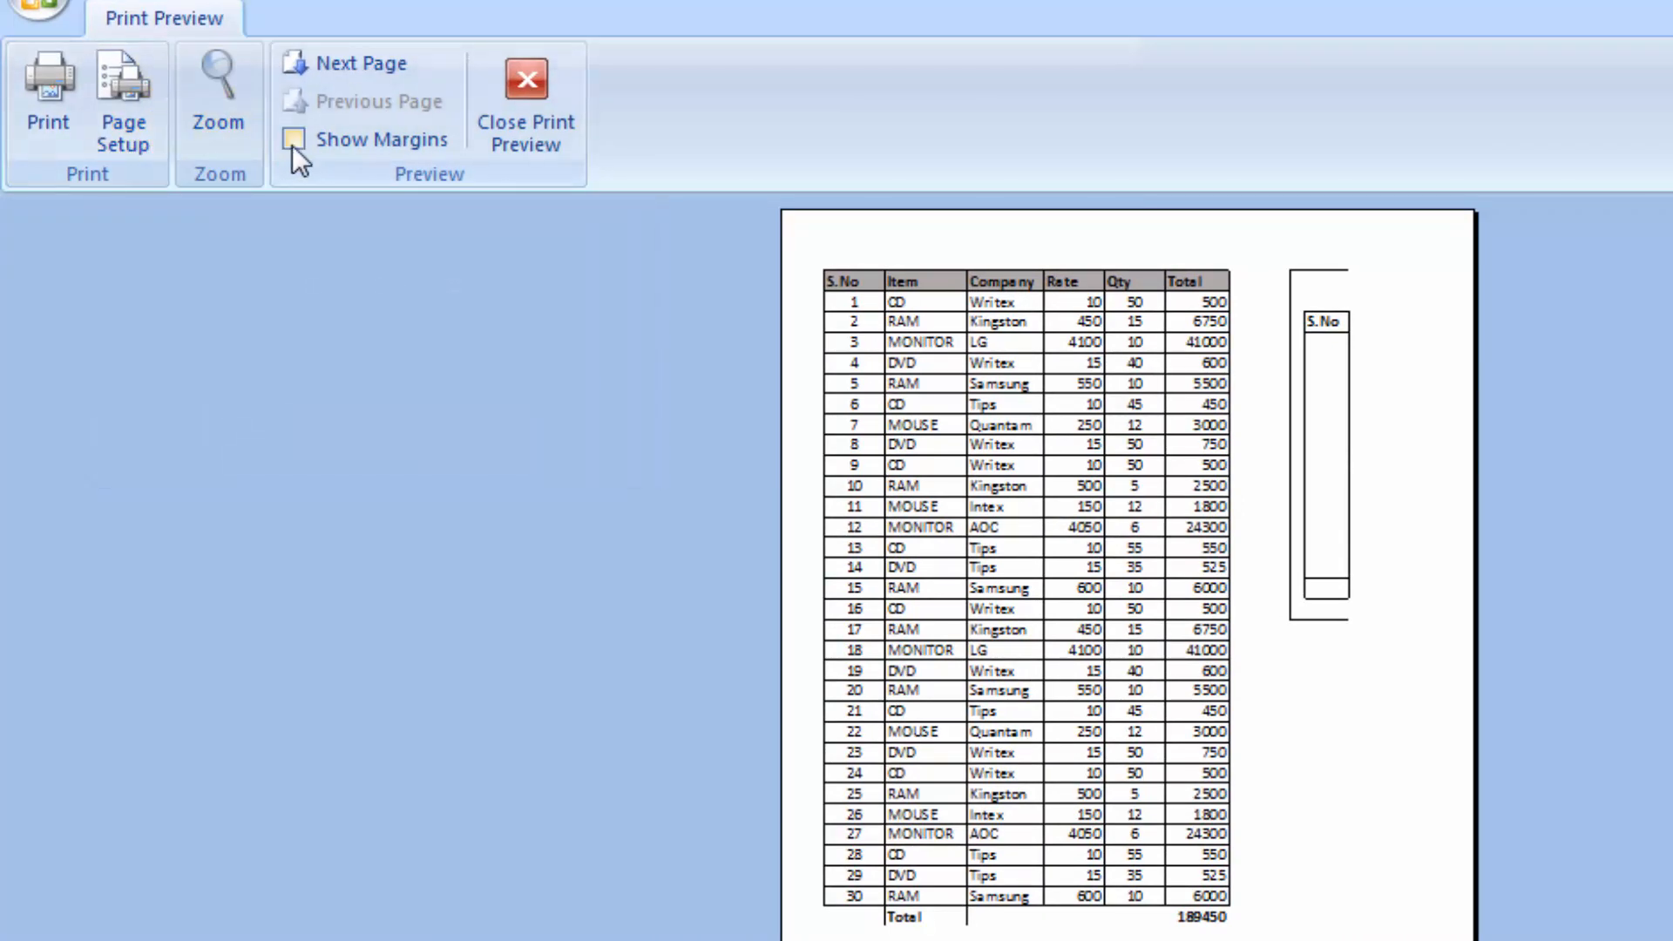
left_click(293, 141)
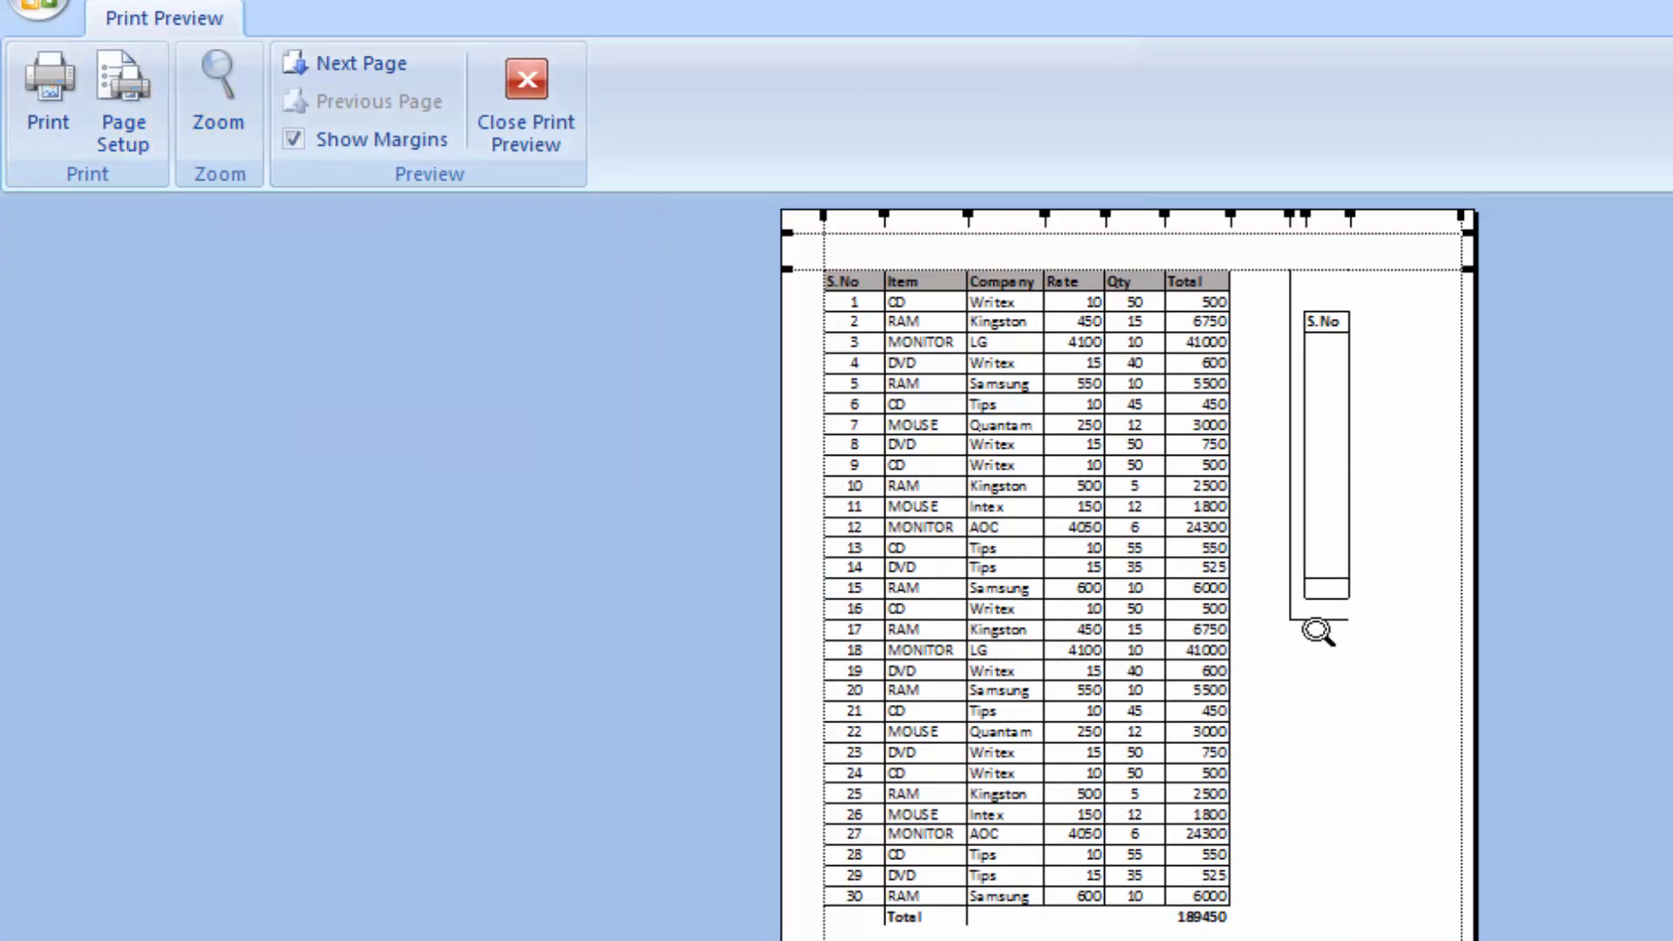
key("Escape")
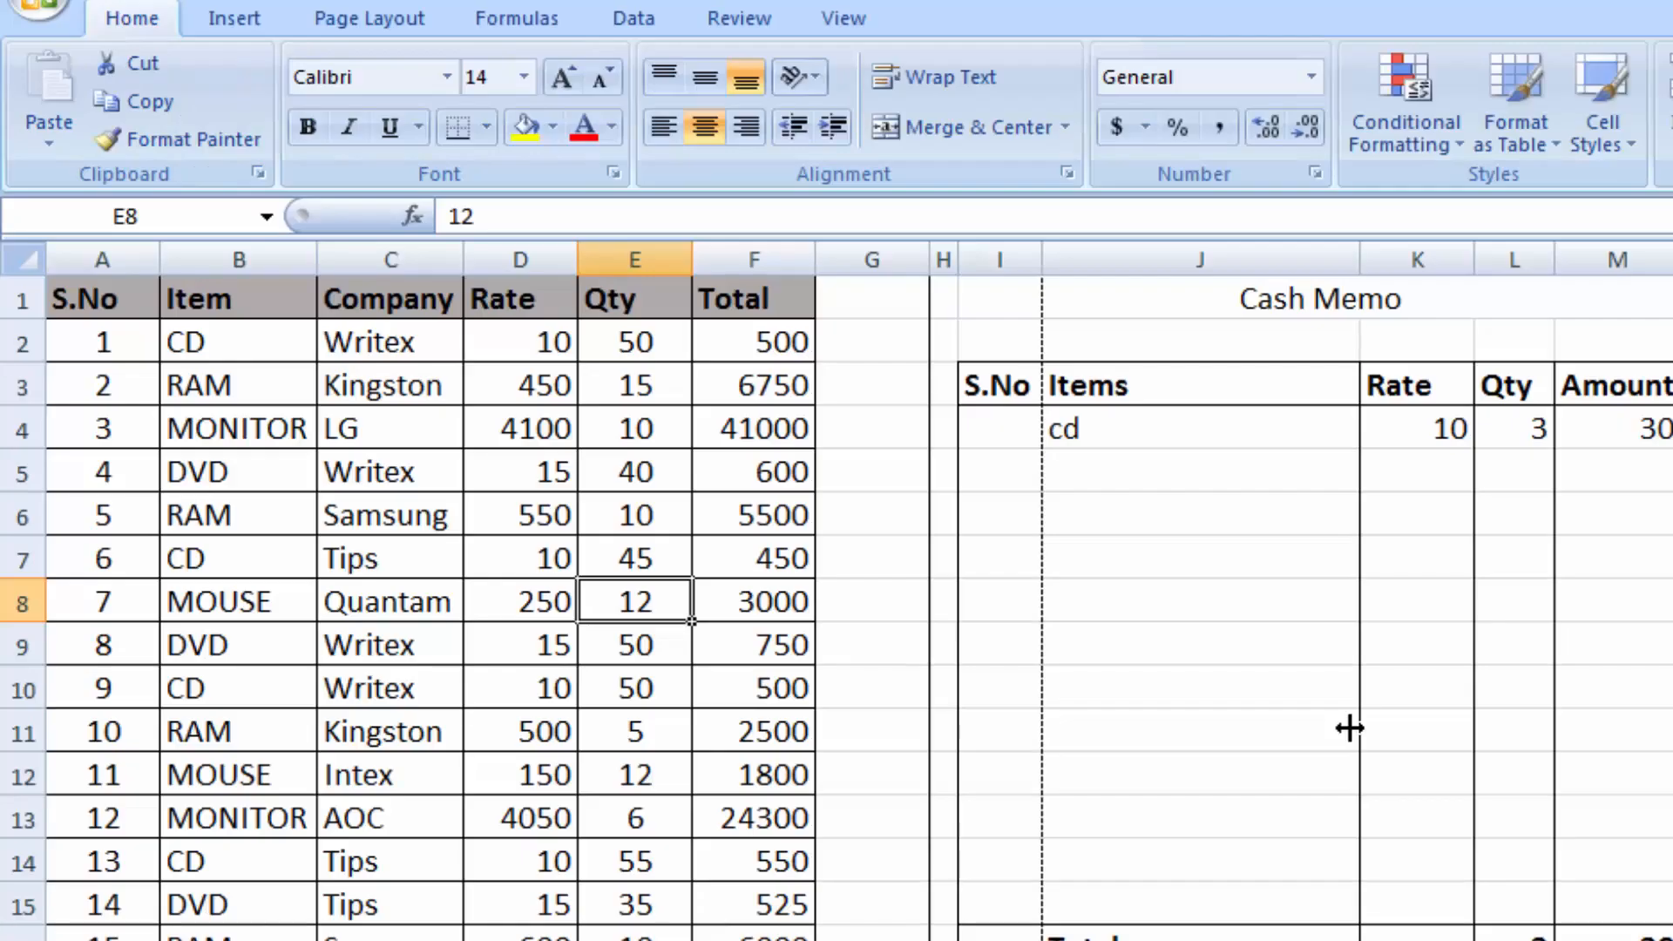
Set the cash memo range H1:N17 as the print area, and clear the print area again
left_click(1227, 630)
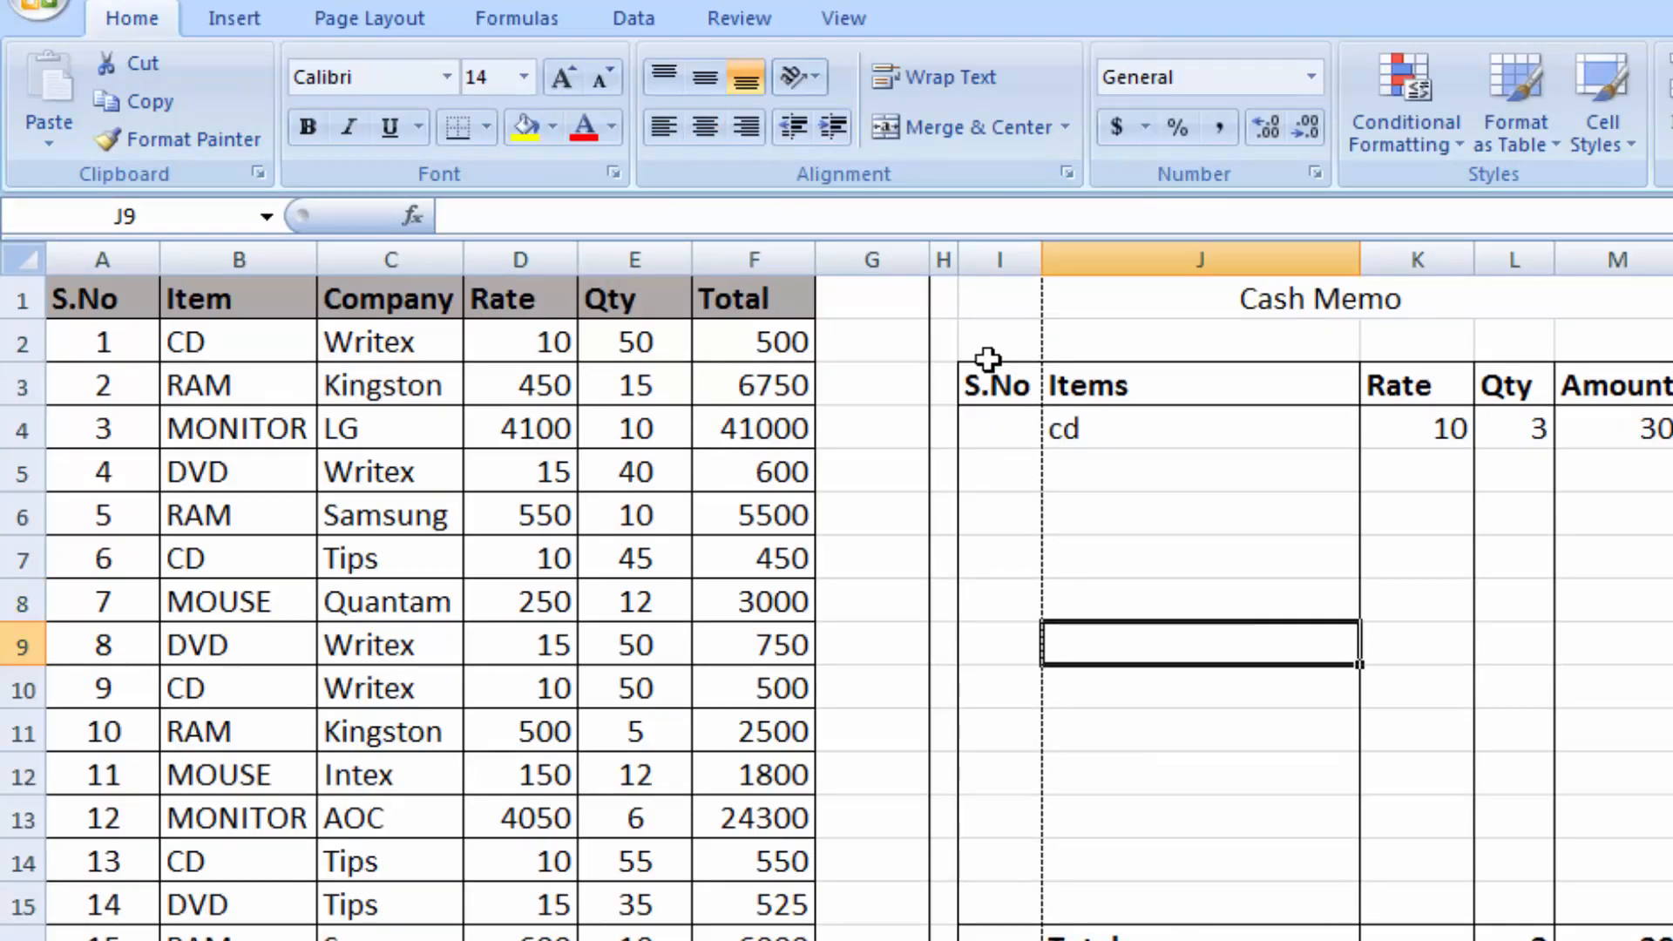
left_click(945, 301)
left_click_drag(1205, 368, 1672, 940)
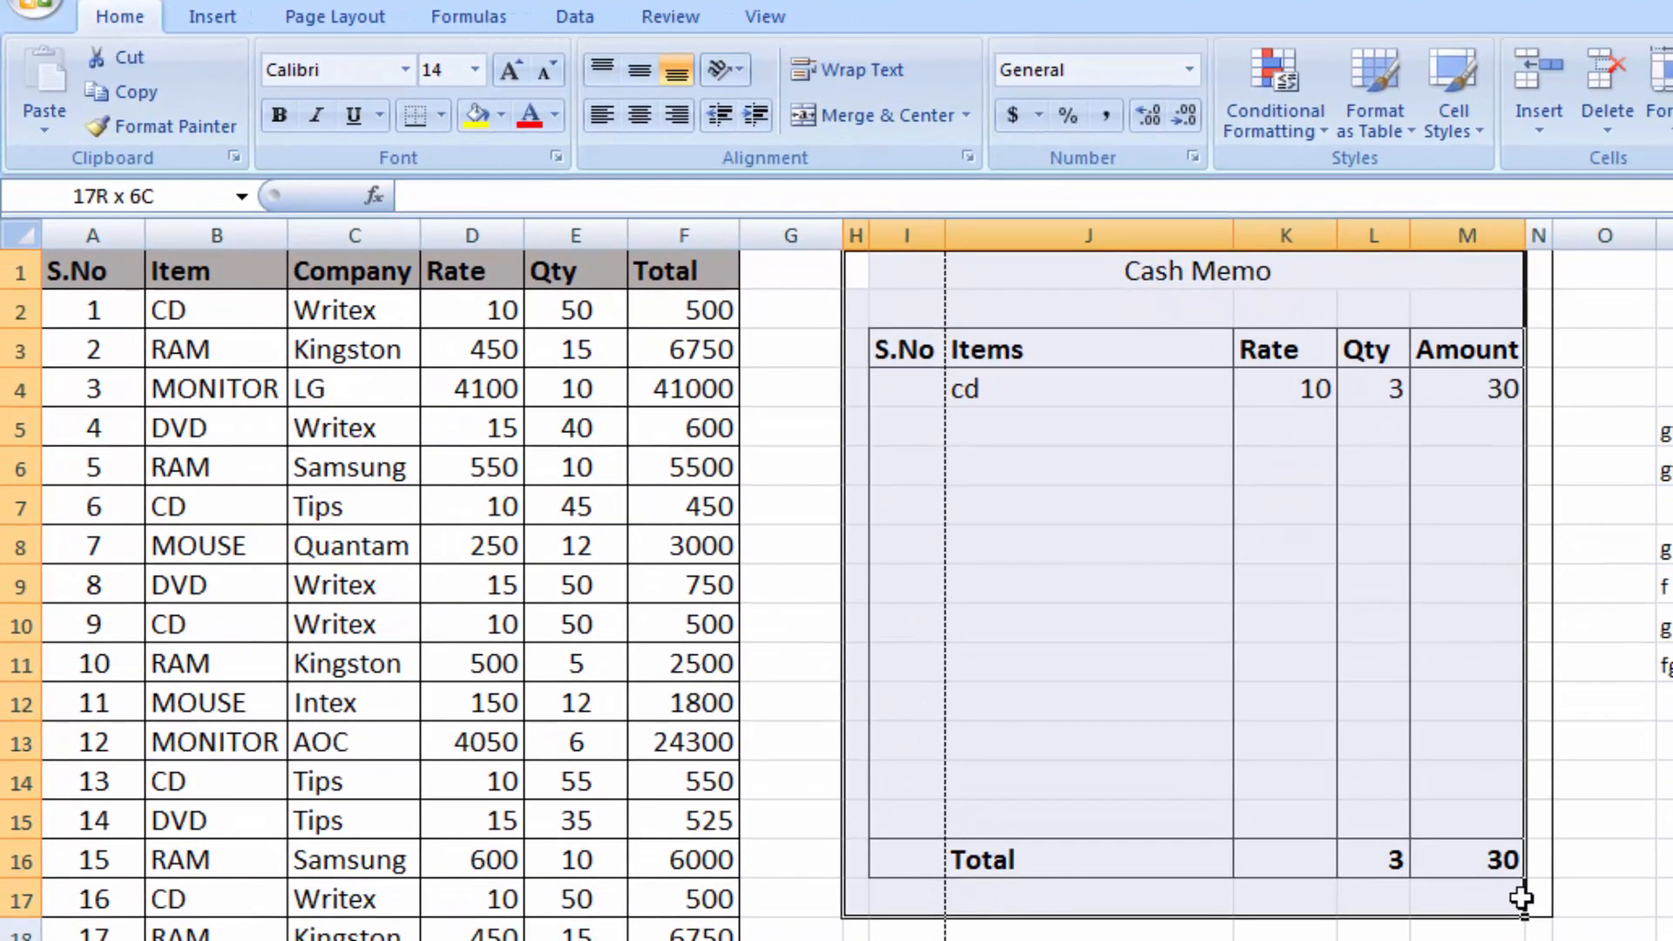
left_click_drag(1521, 897, 1529, 889)
left_click(334, 15)
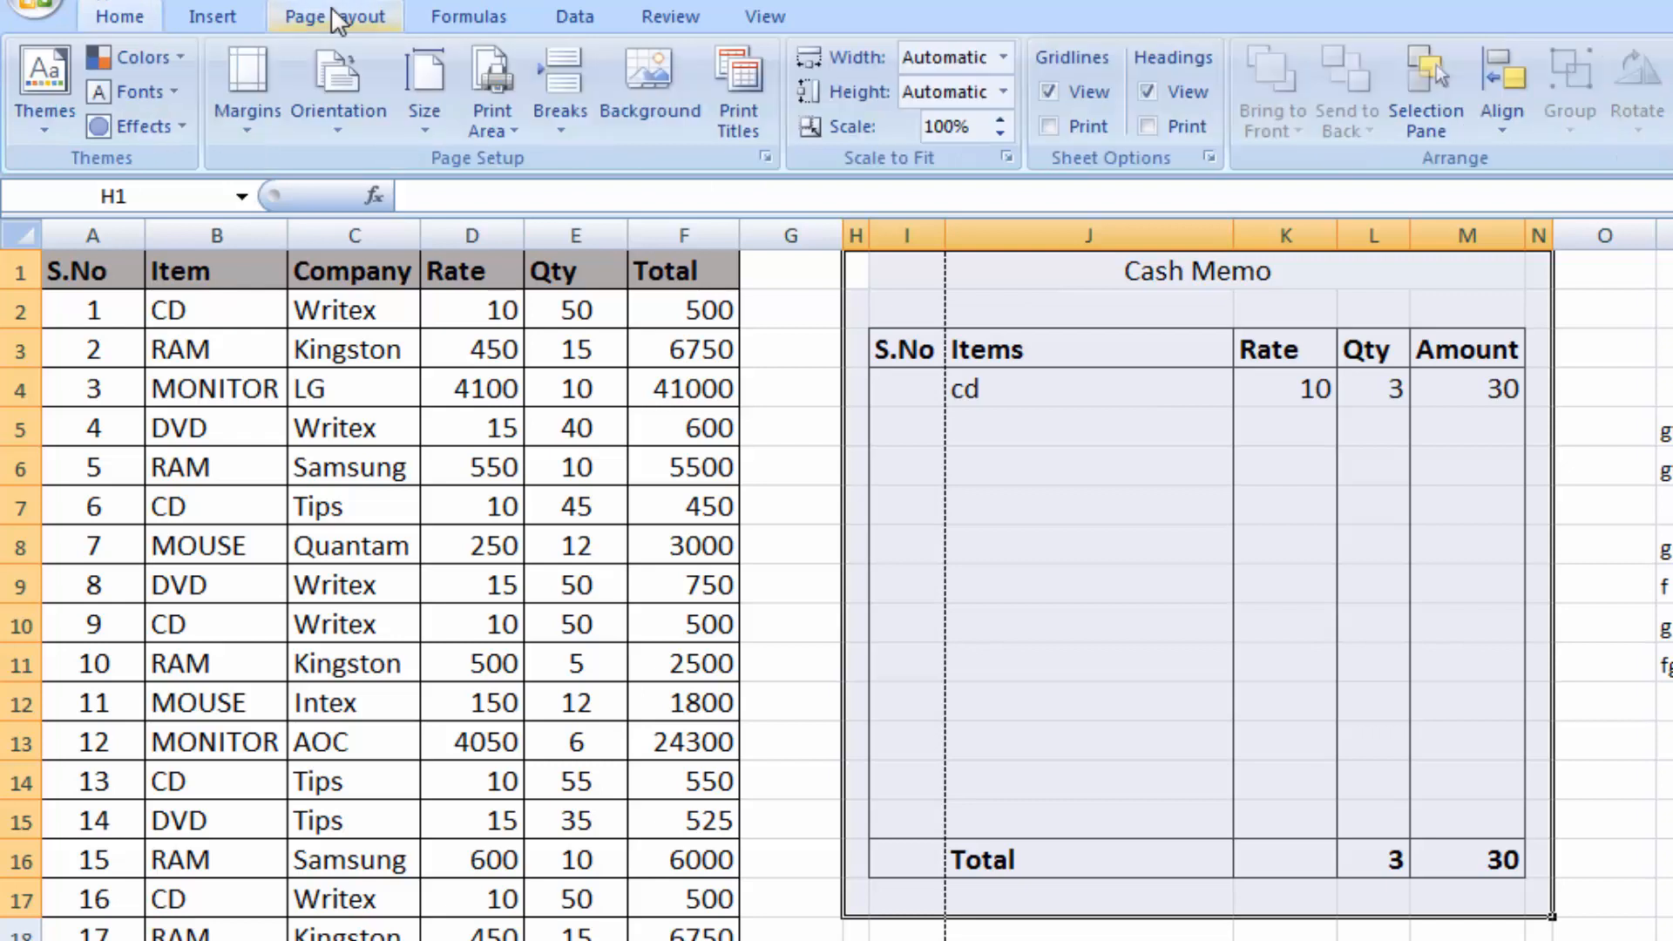
left_click(507, 132)
left_click(533, 165)
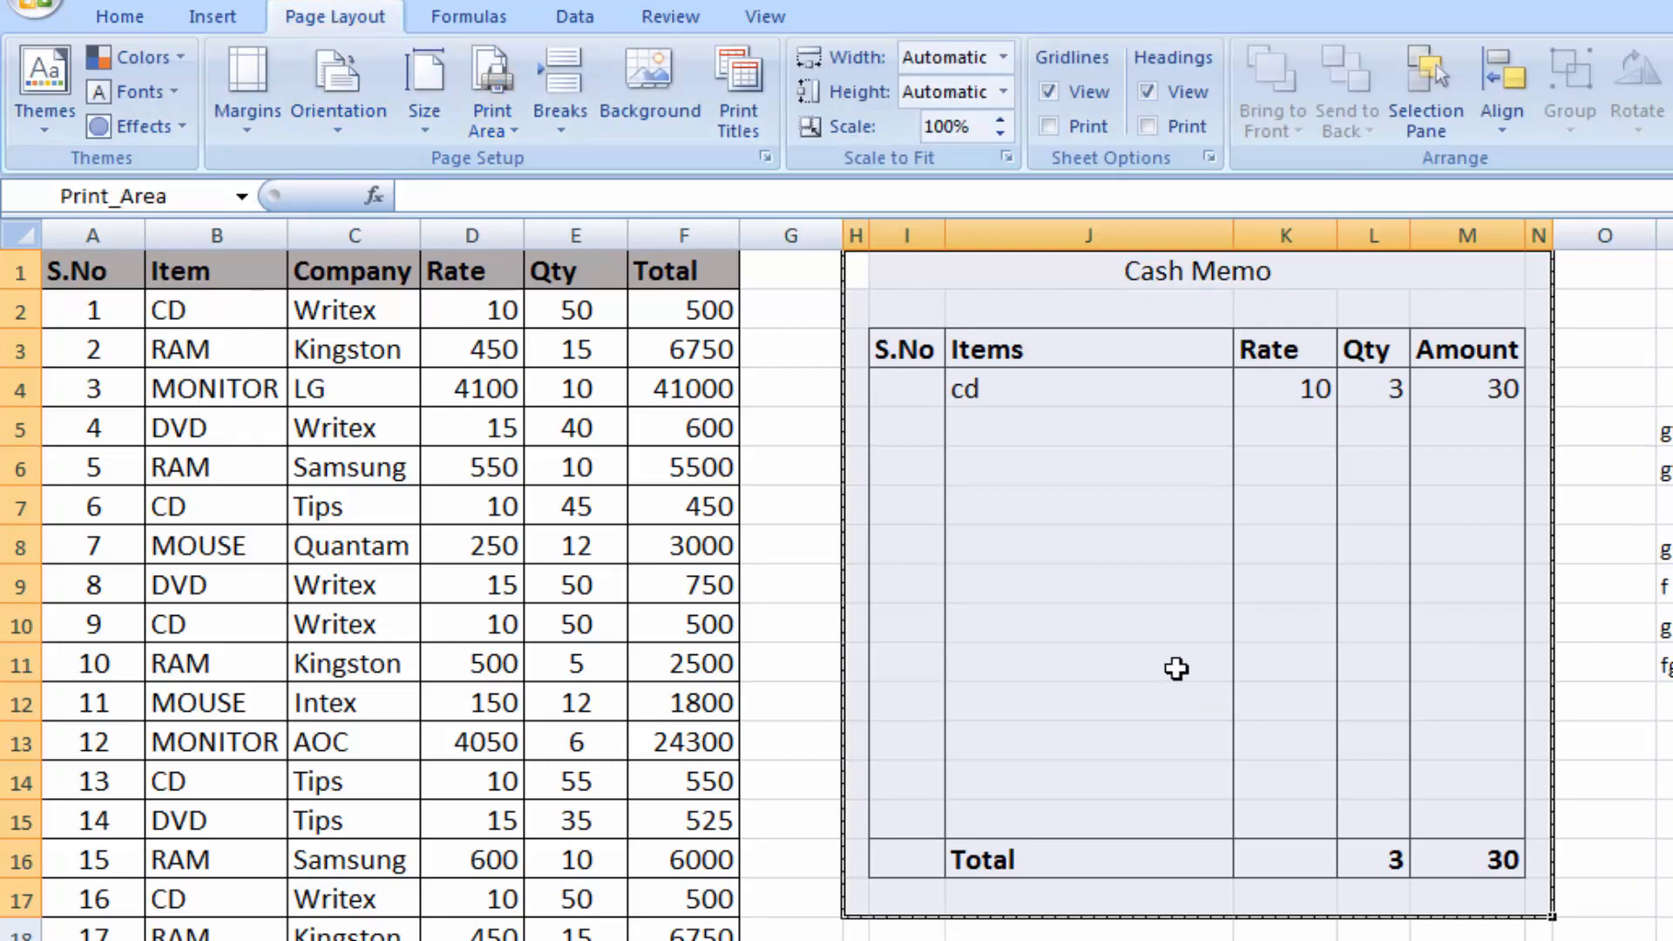
left_click(1222, 662)
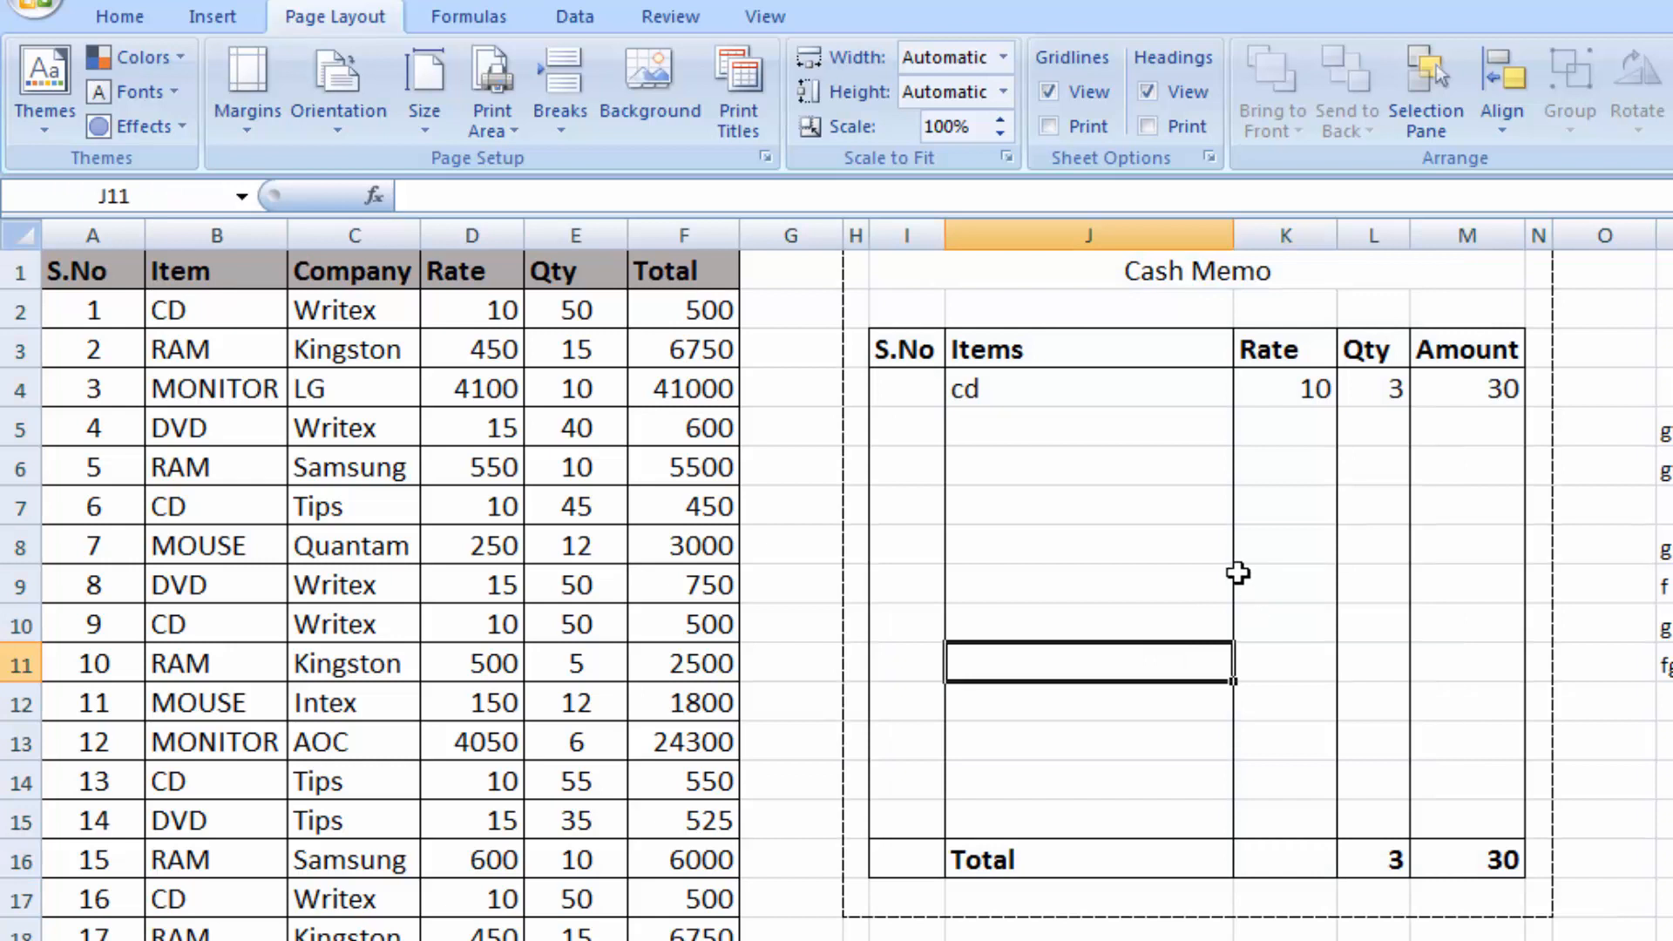
left_click(512, 123)
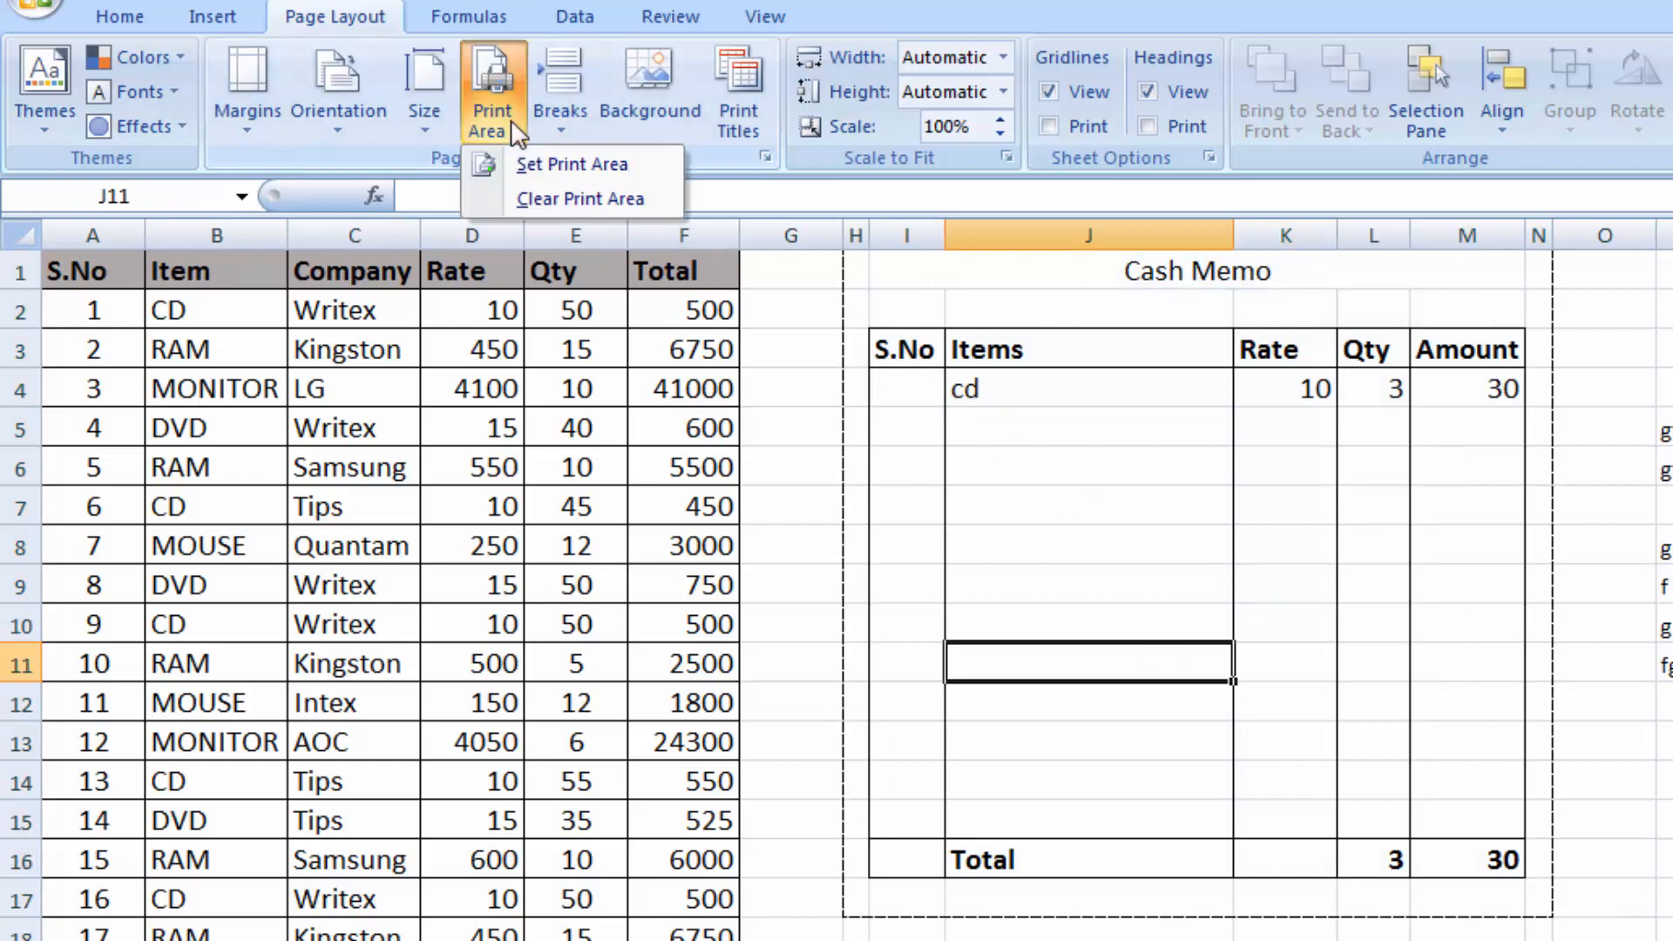
left_click(542, 197)
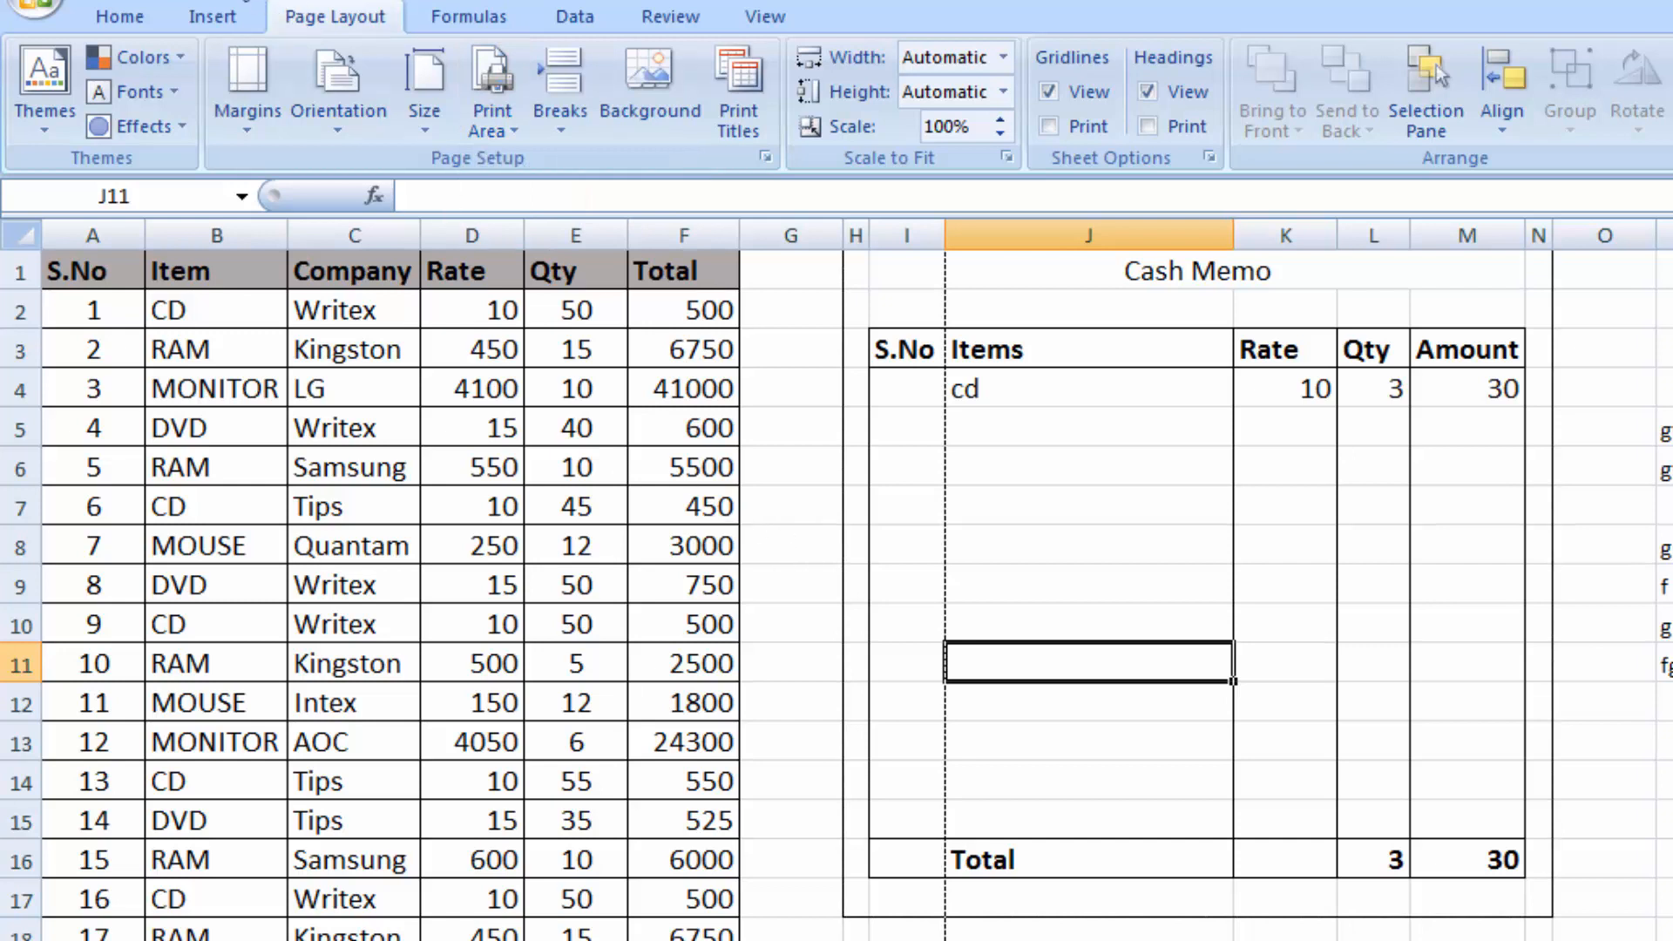
Open the print preview, examine the page, margin, header/footer and sheet options in Page Setup, cancel, and return to the worksheet
left_click(234, 1)
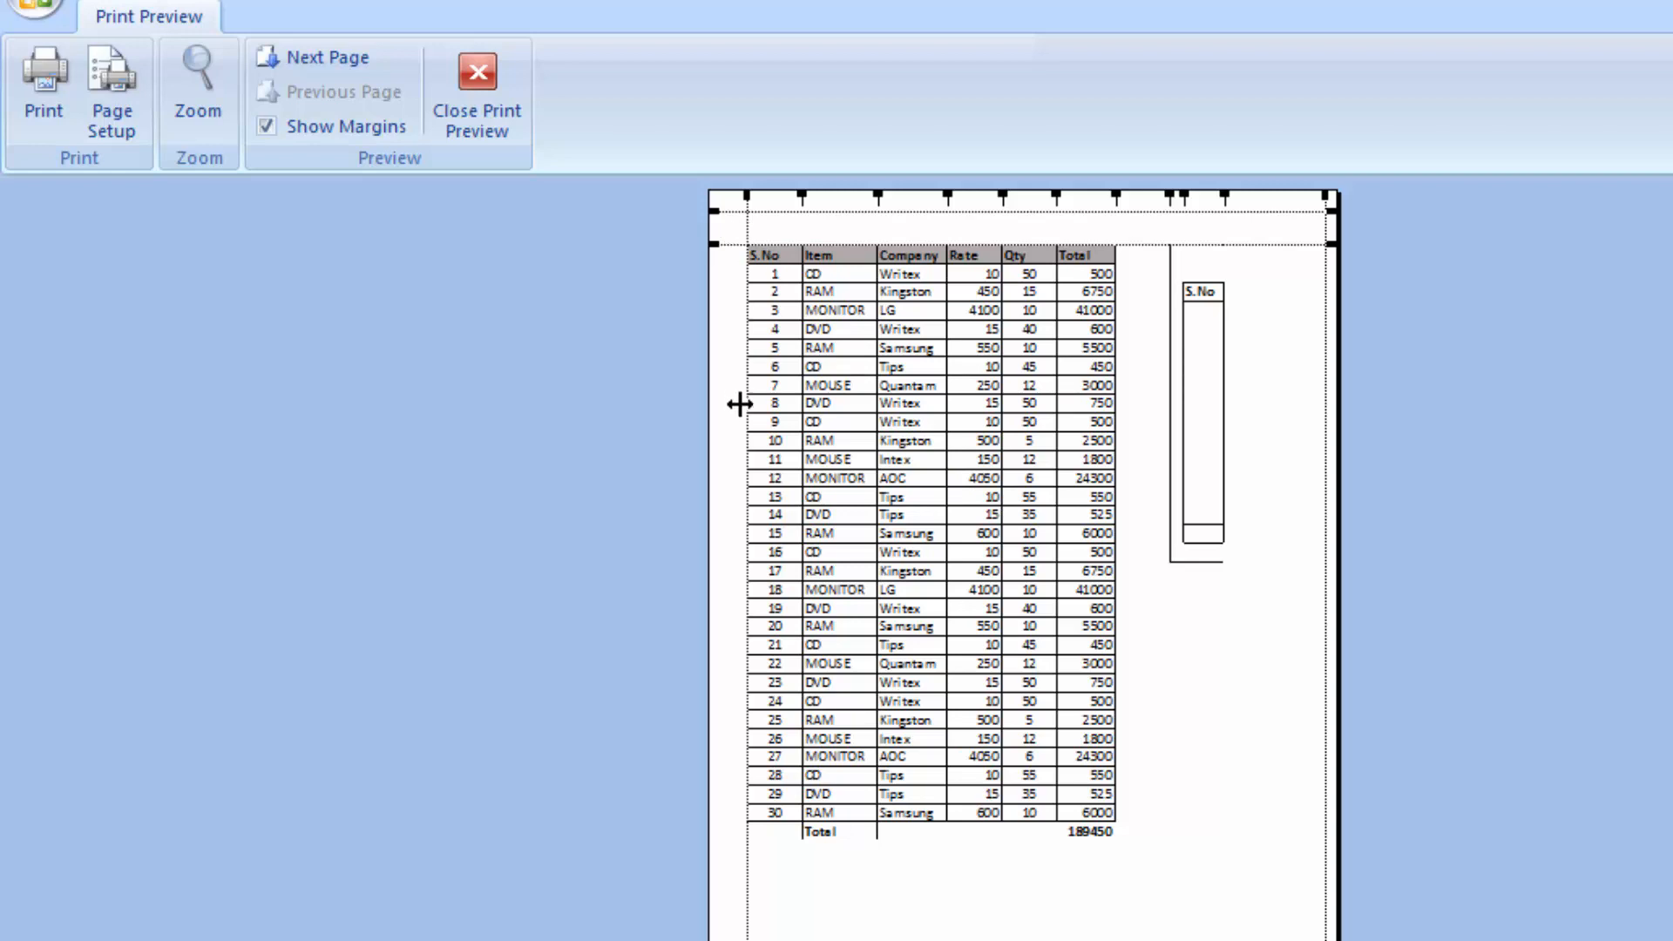
left_click(270, 123)
left_click(270, 124)
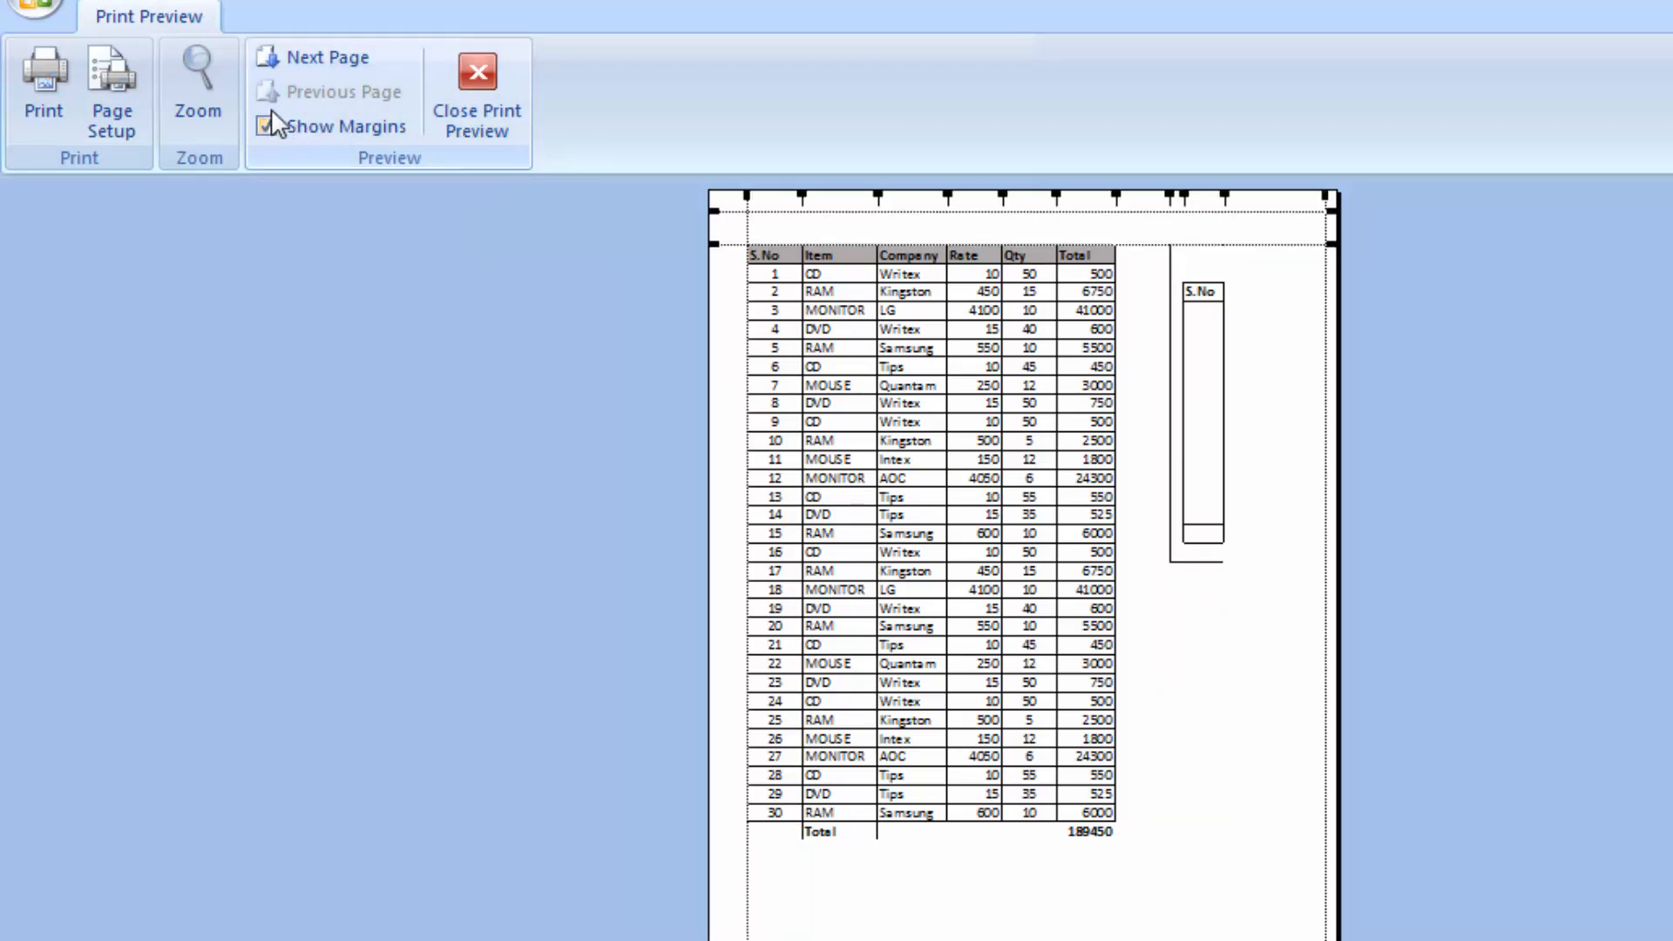
left_click(122, 110)
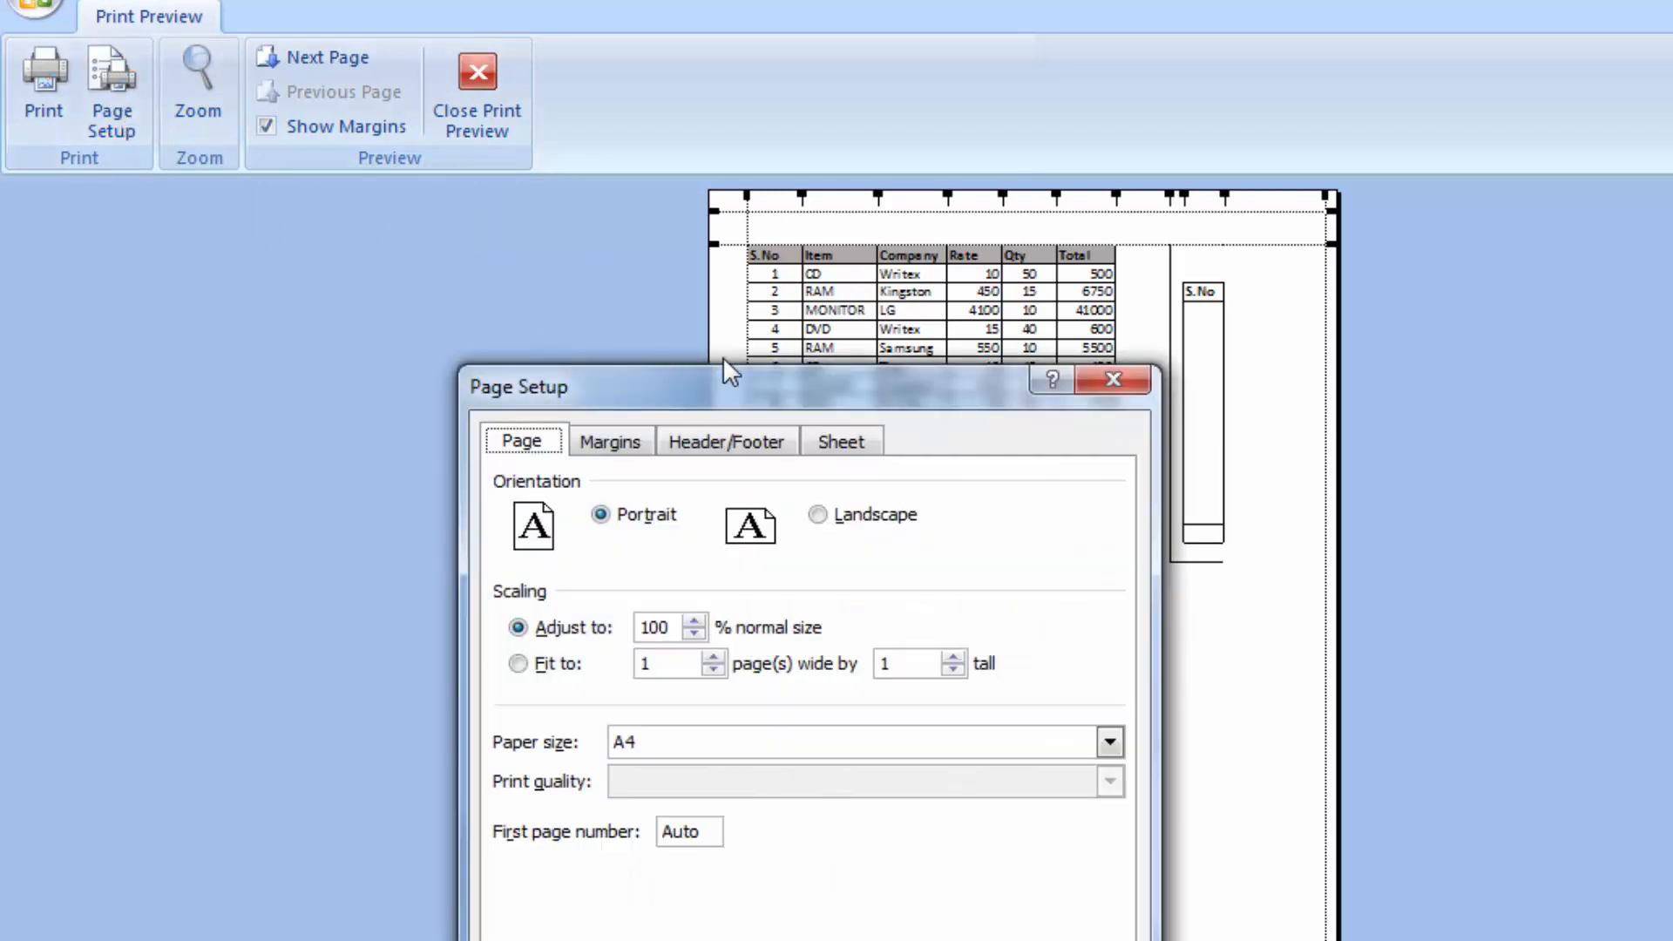
left_click_drag(763, 388, 925, 114)
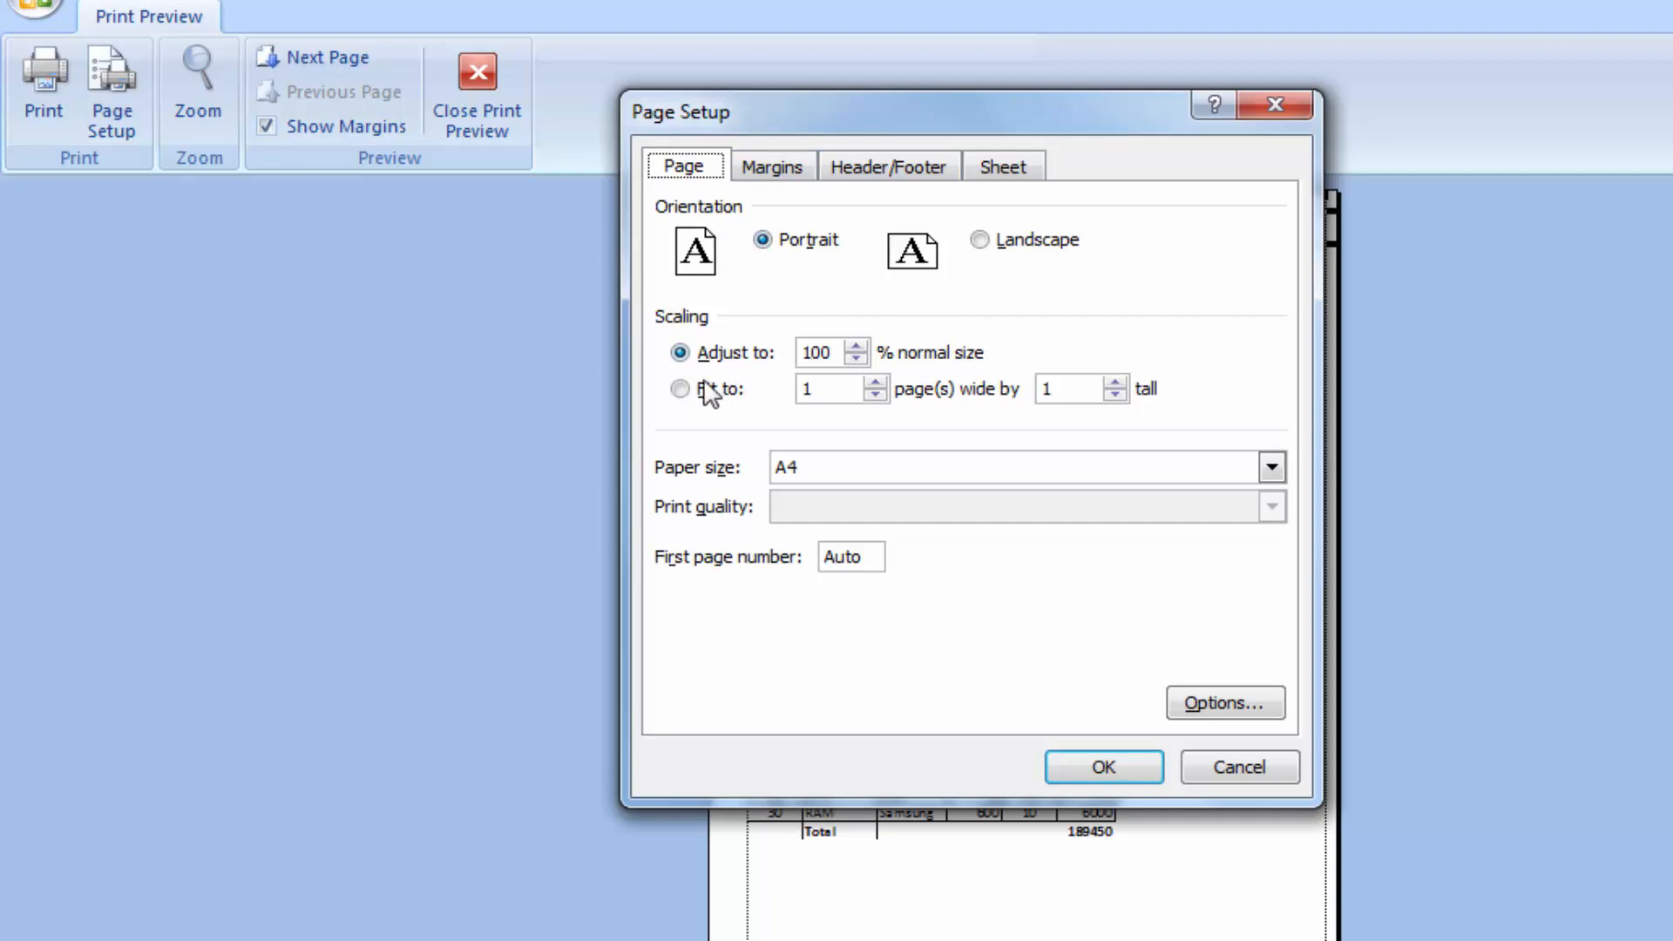
left_click(778, 171)
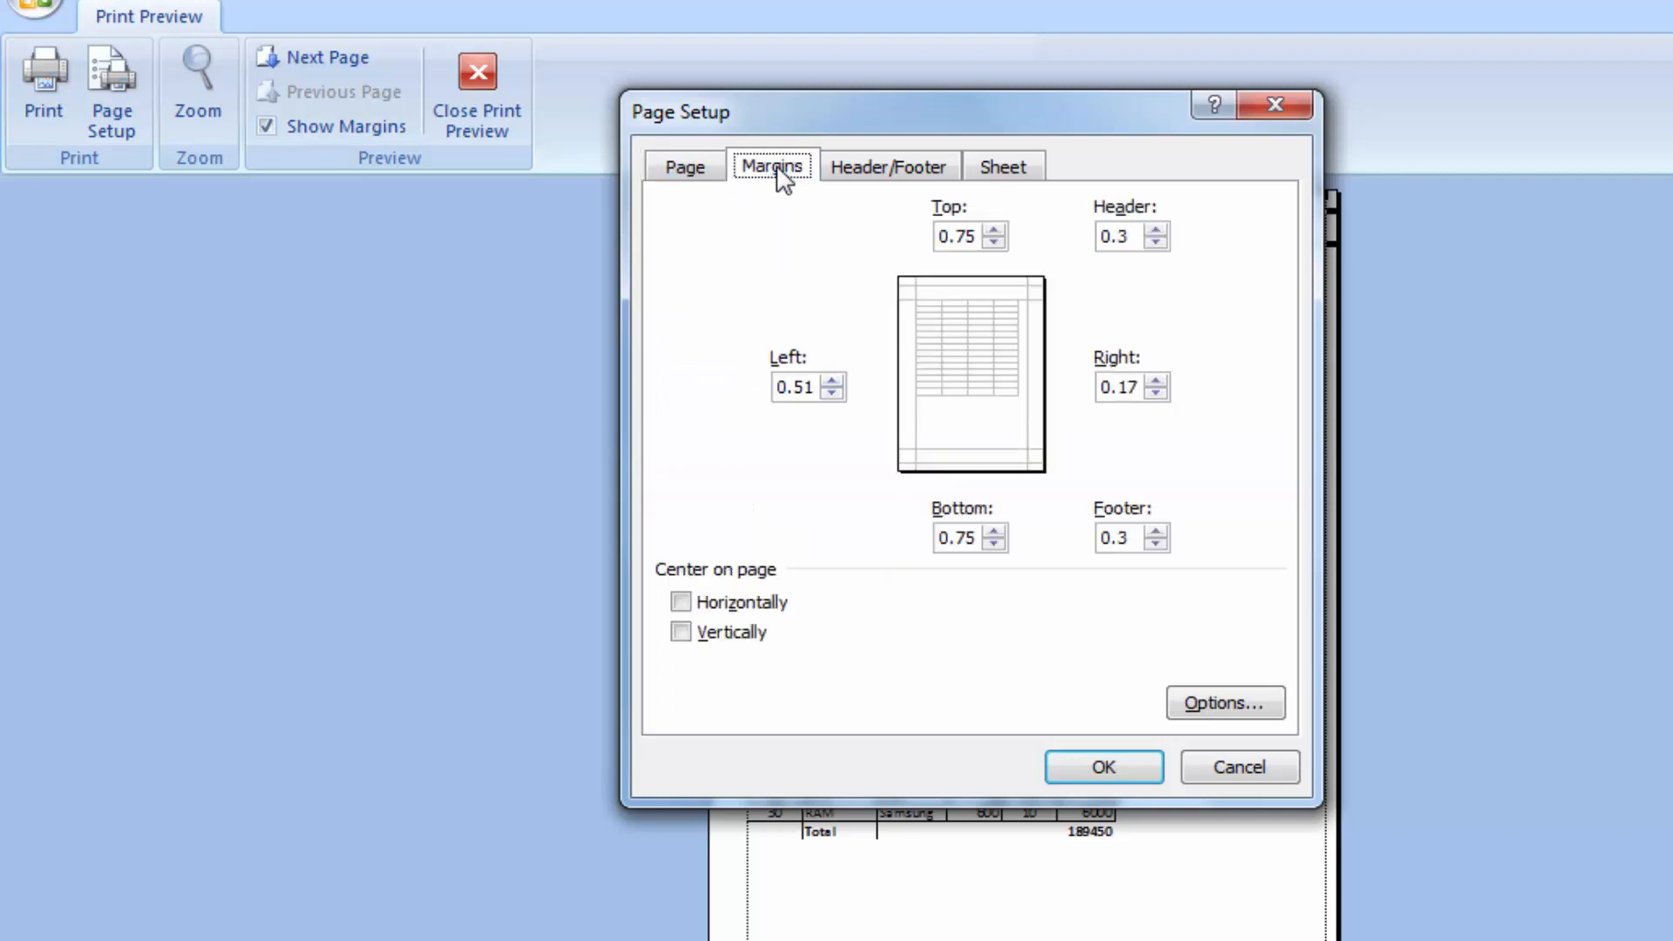
left_click(874, 179)
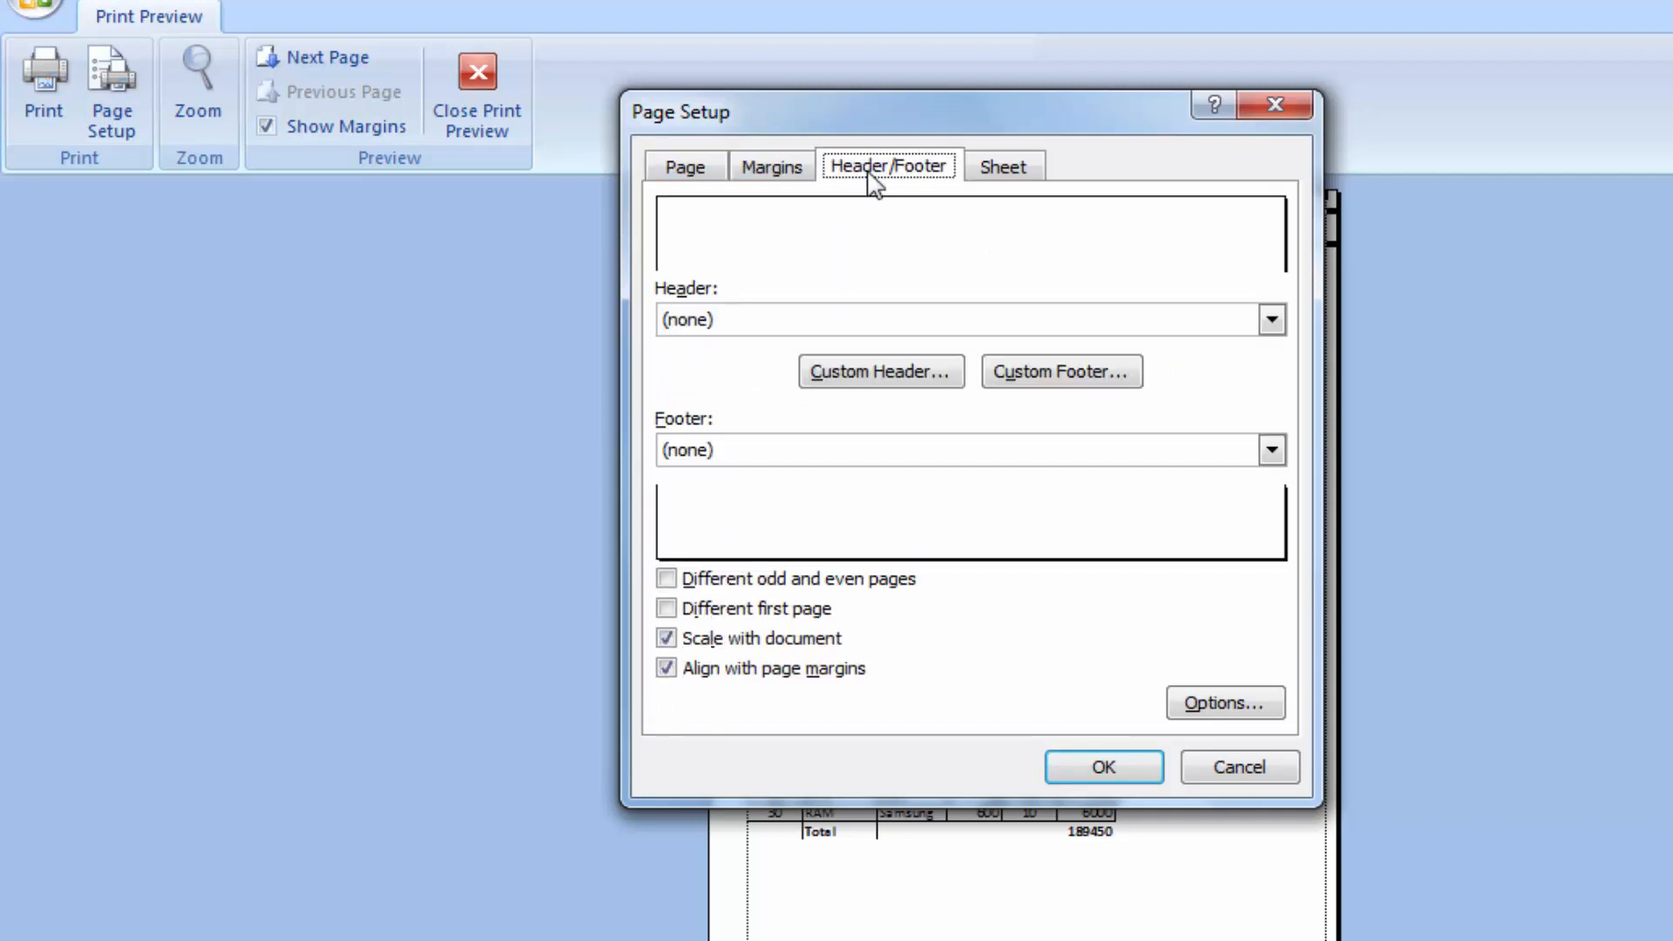
left_click(988, 167)
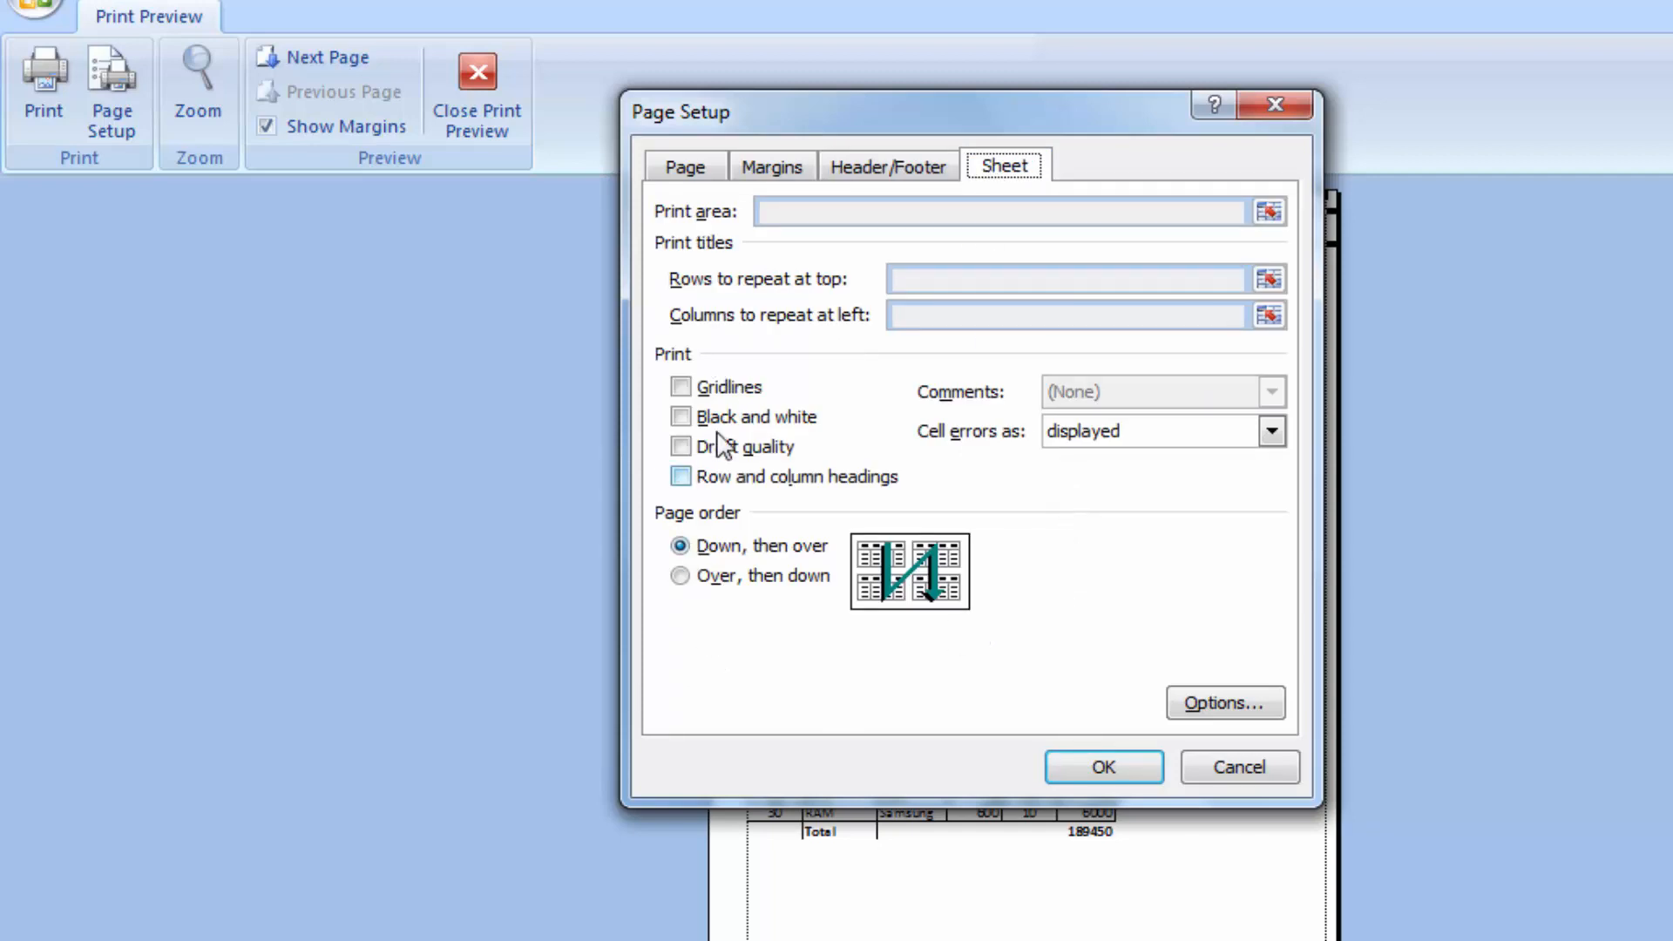
left_click(1236, 769)
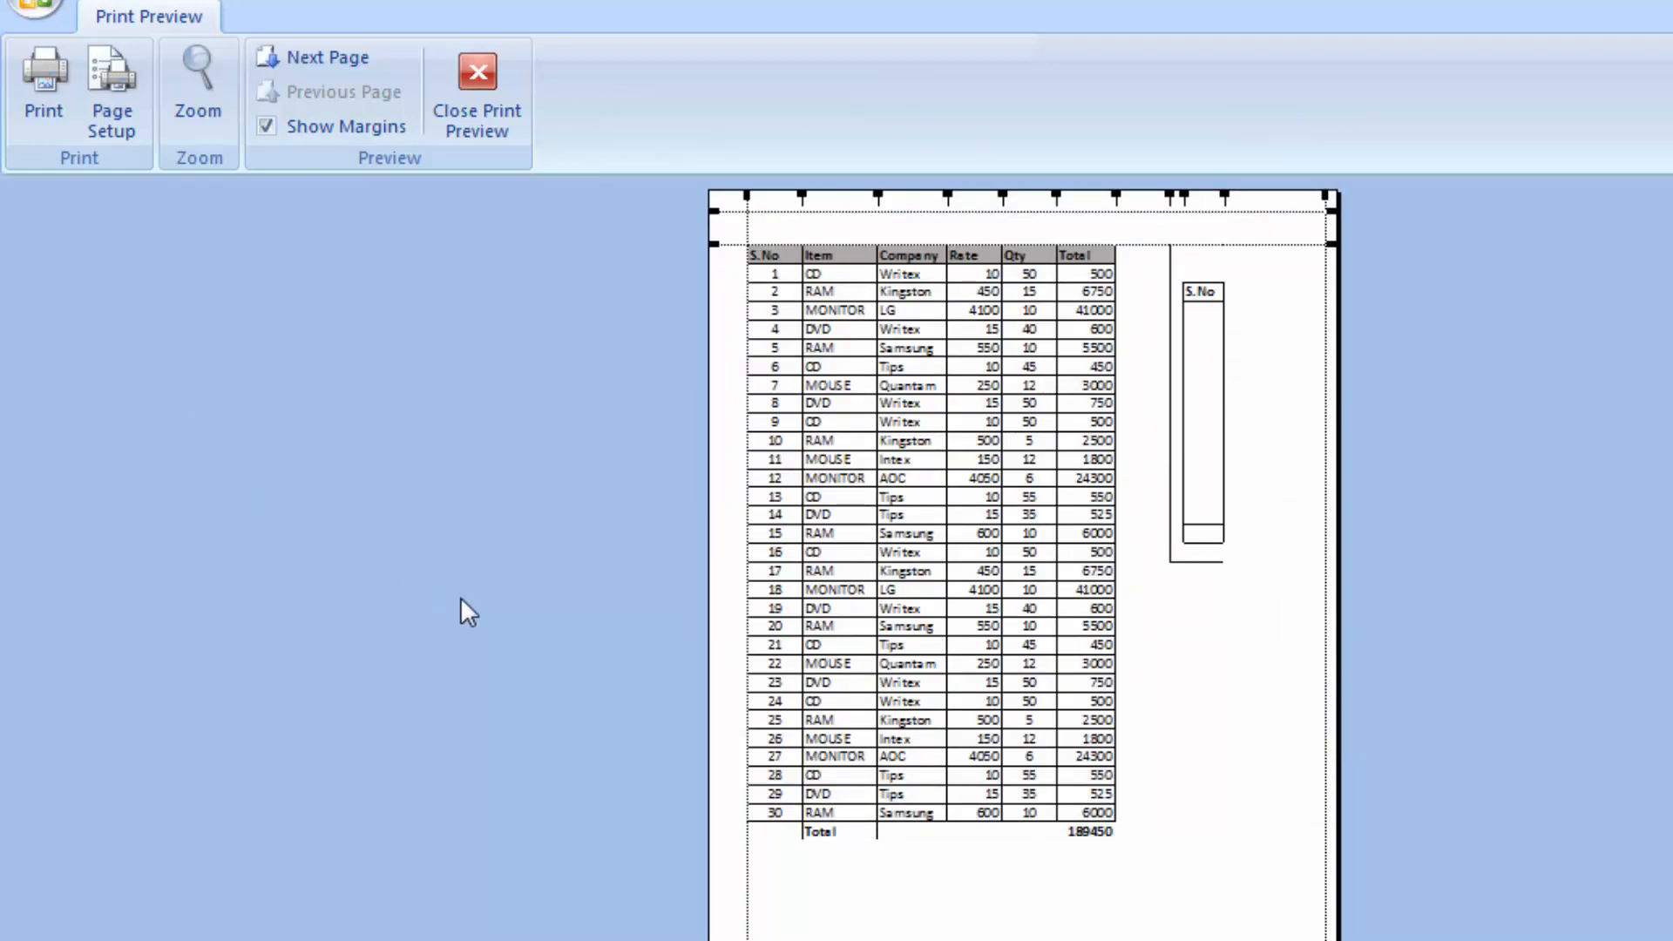
left_click(467, 99)
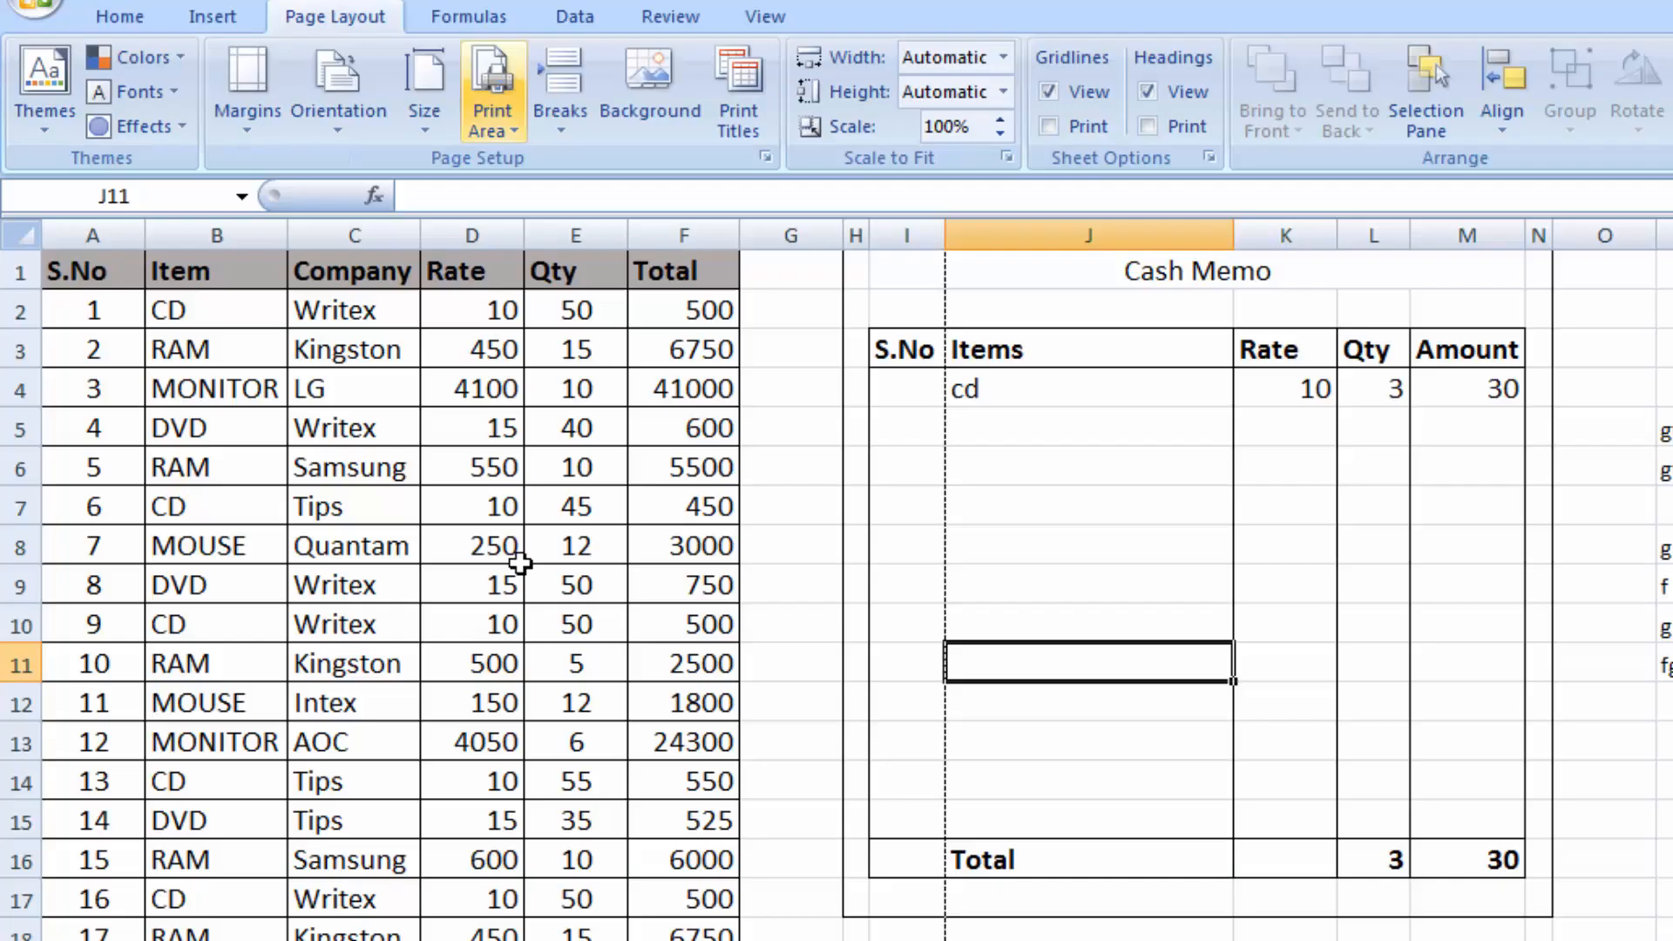
left_click(795, 558)
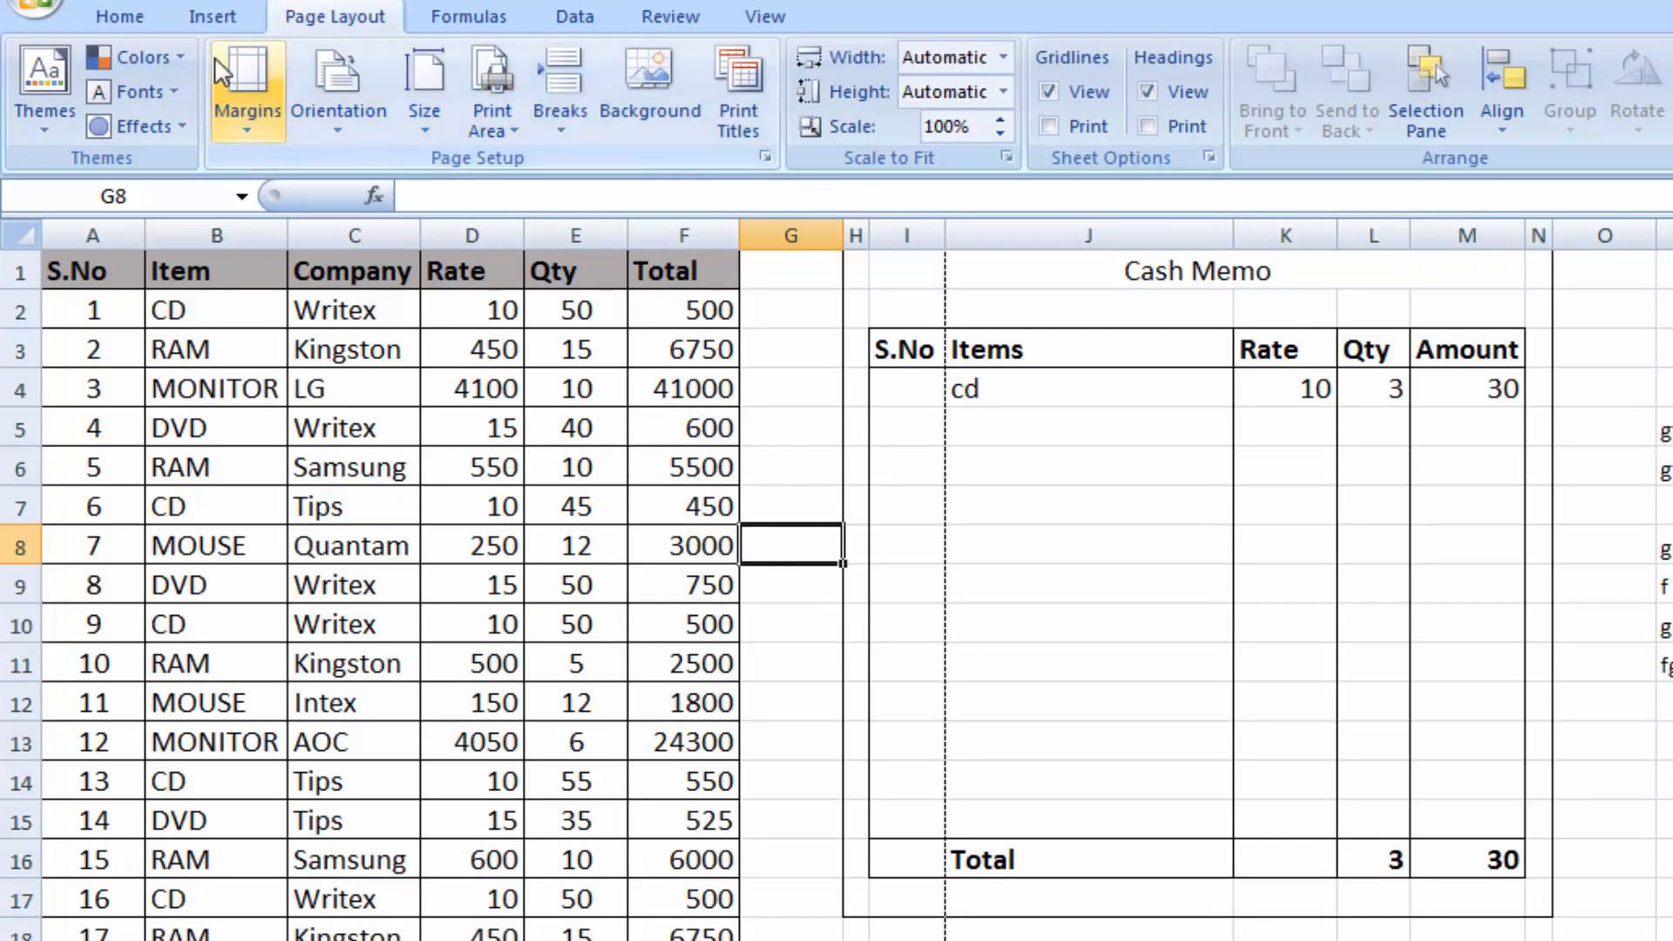
left_click(797, 386)
left_click(792, 434)
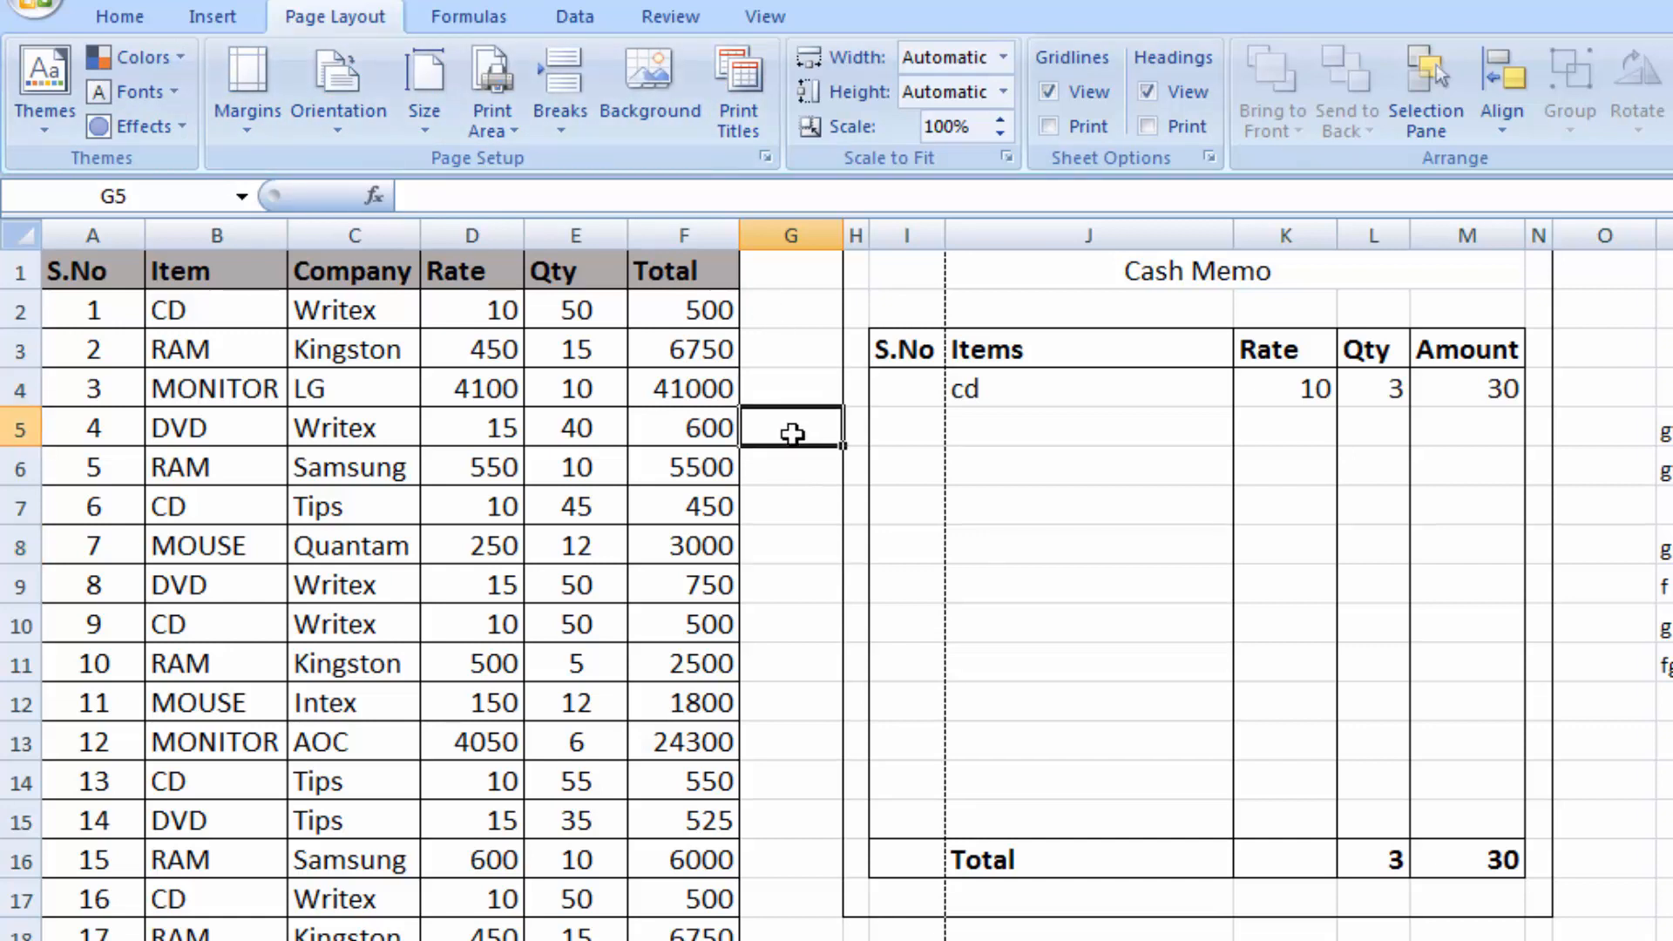